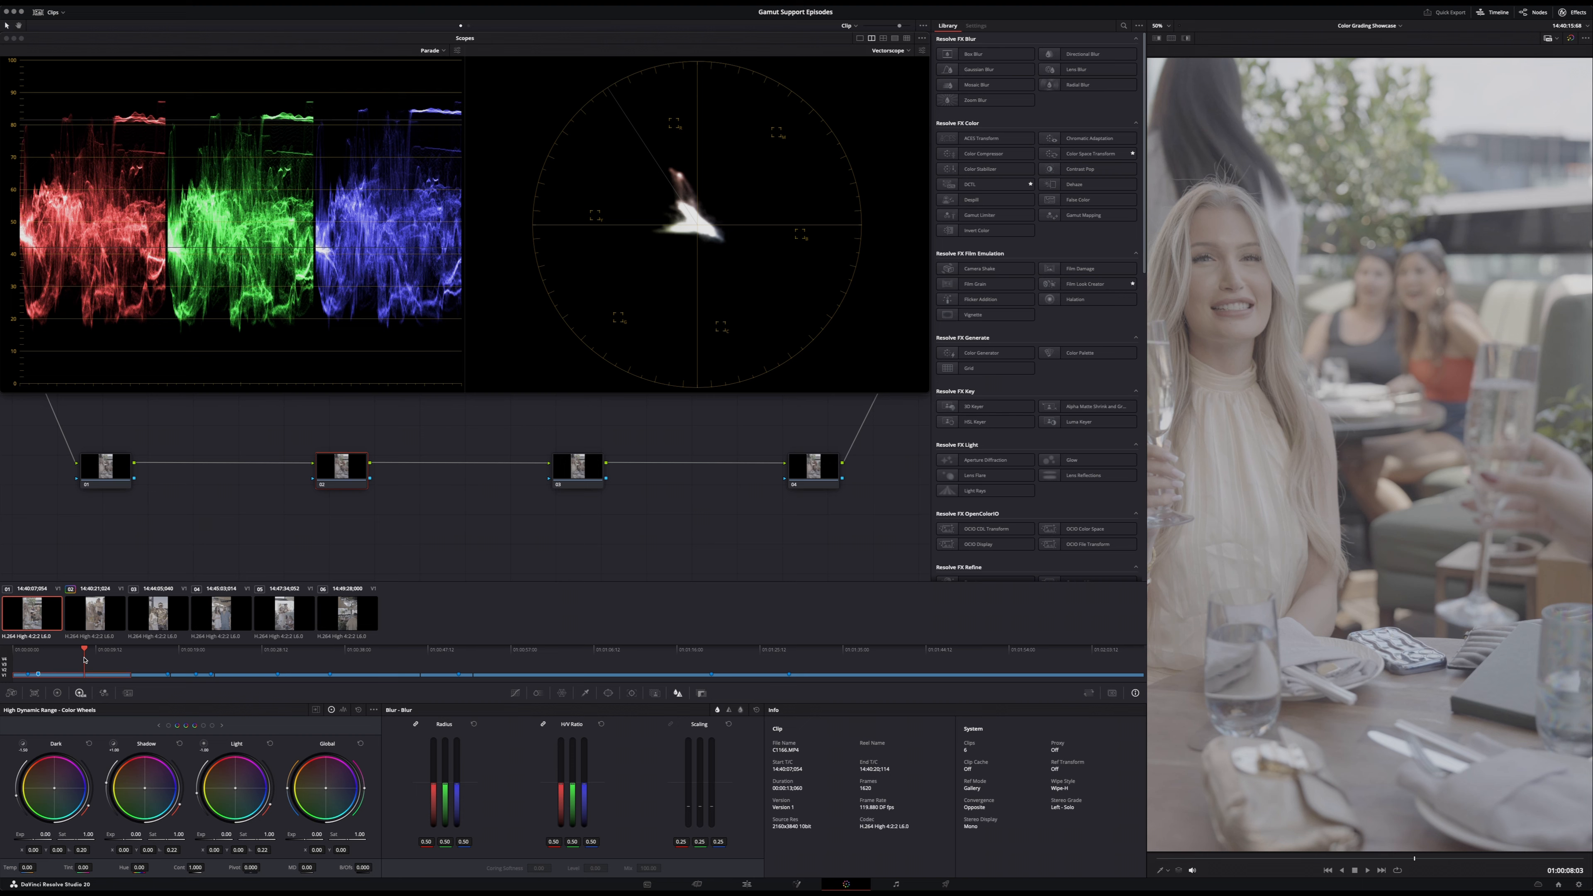
- Go to the end of the second clip and review the project's color management settings, including the 3D lookup table interpolation options
key("Down")
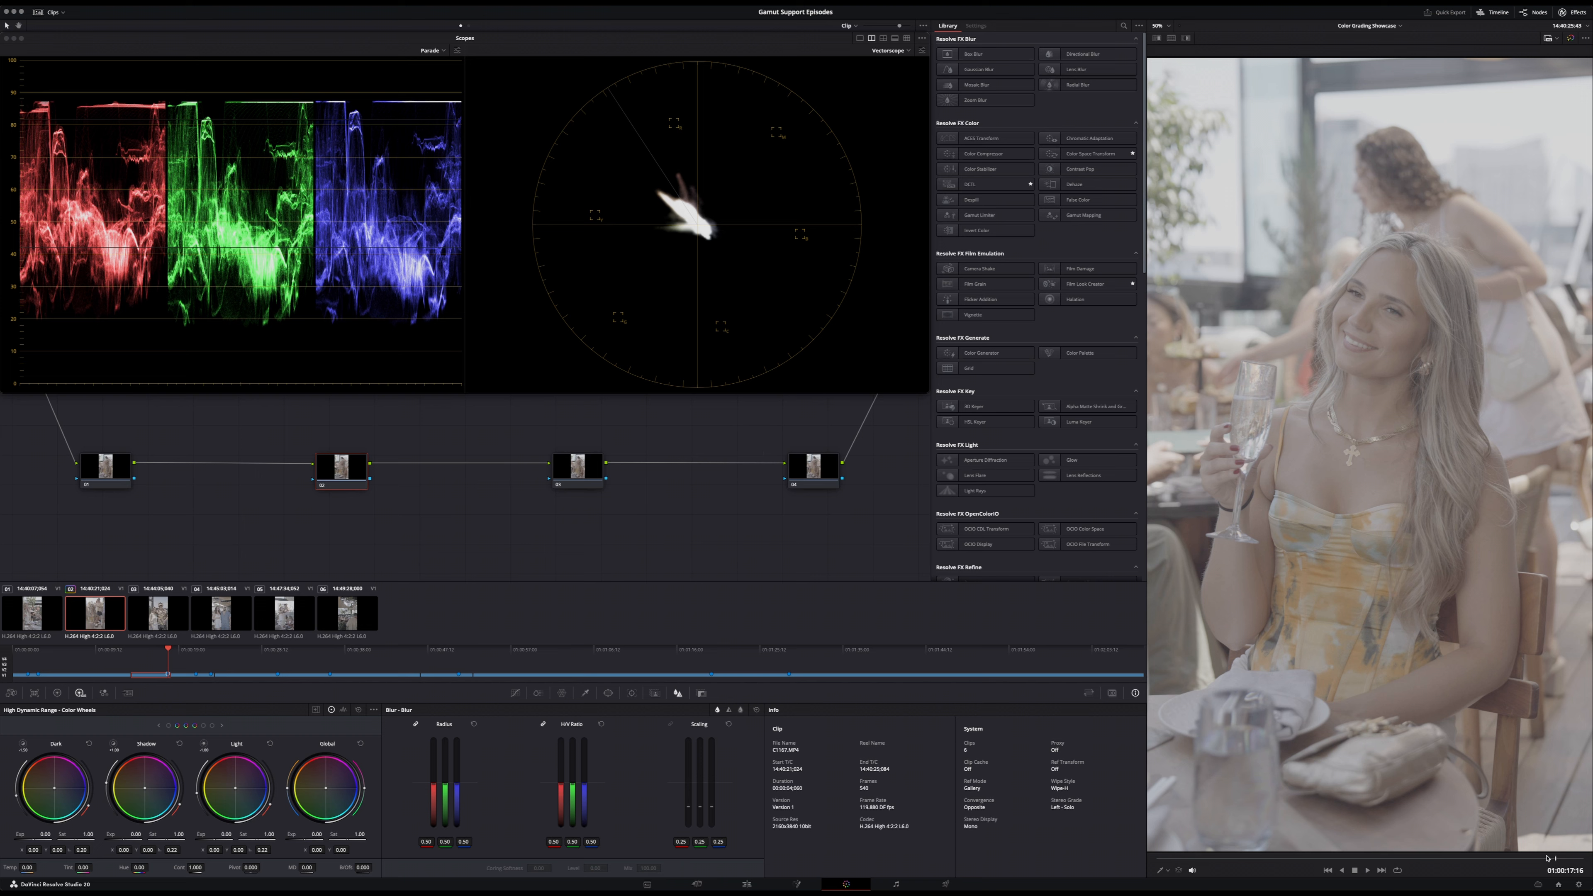
left_click(1578, 884)
left_click(630, 169)
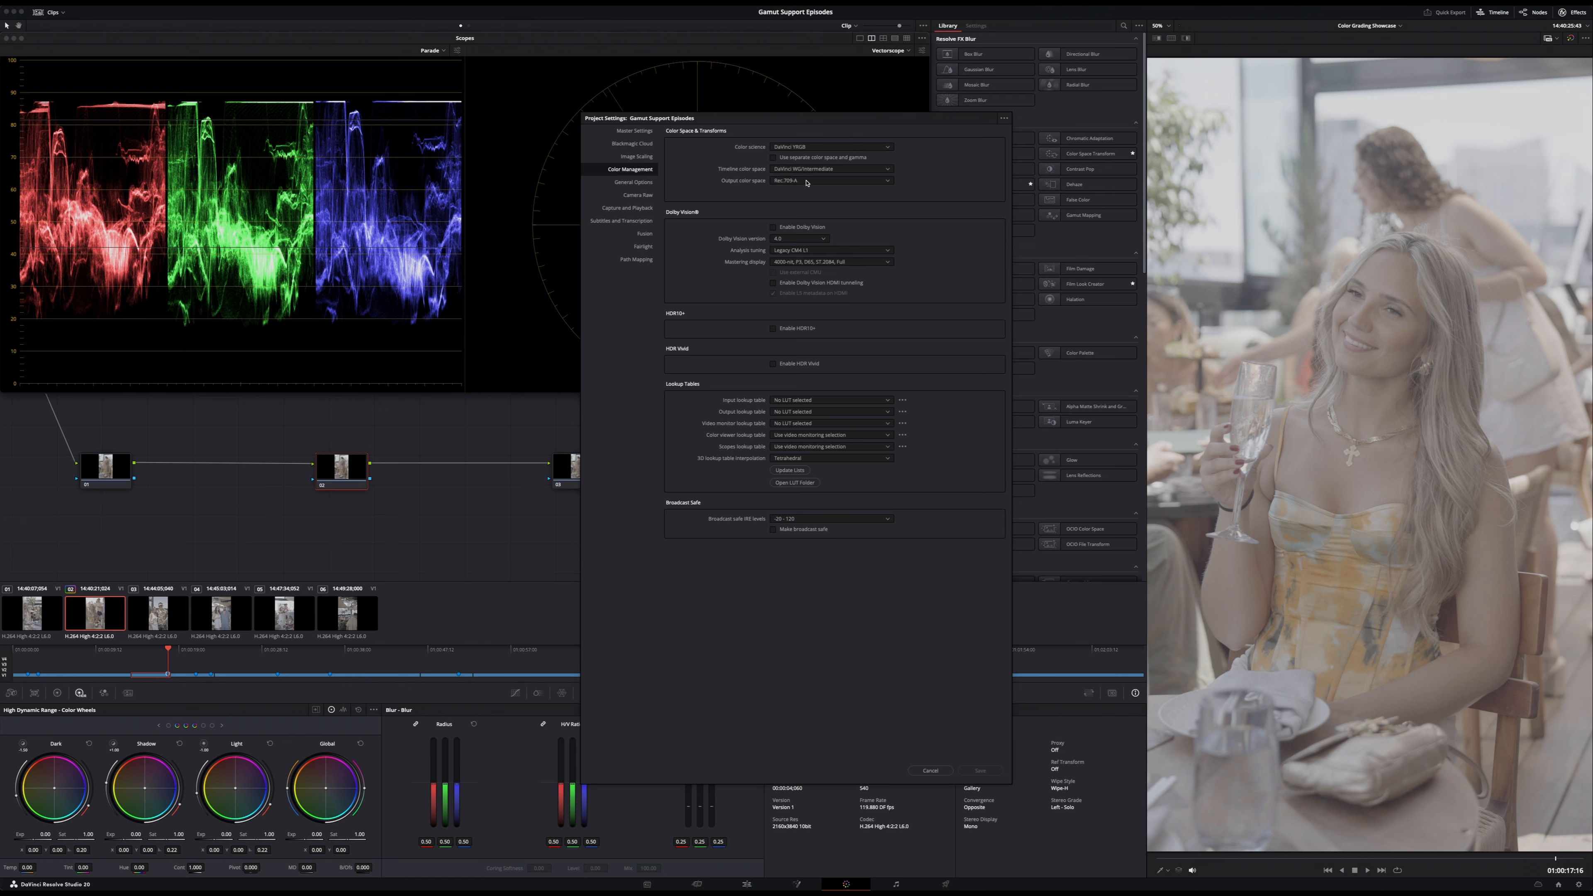
left_click(835, 461)
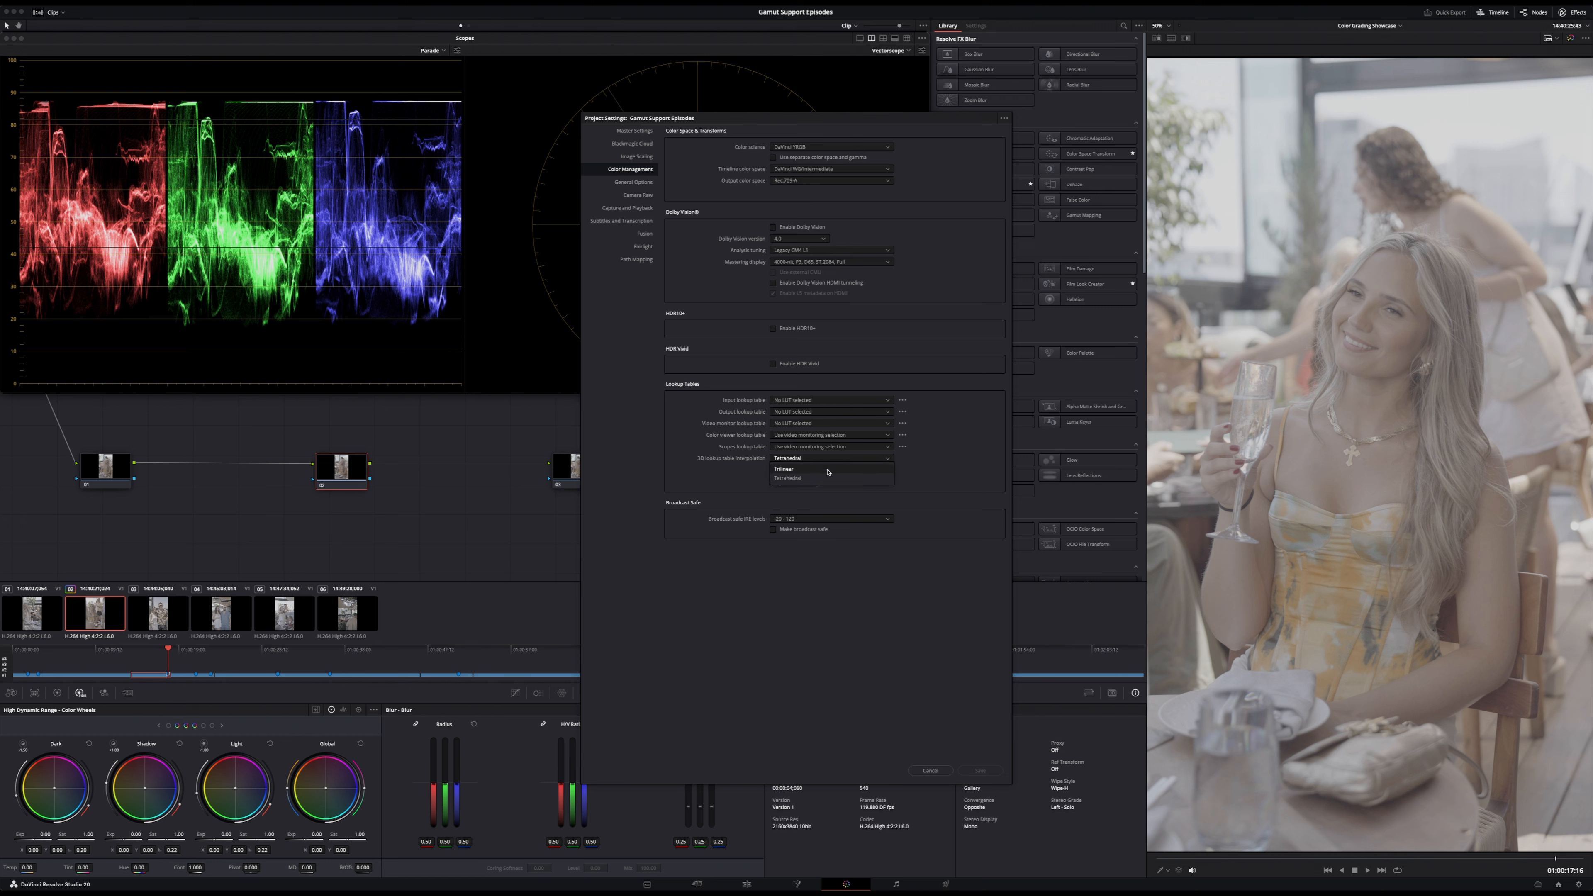
left_click(935, 478)
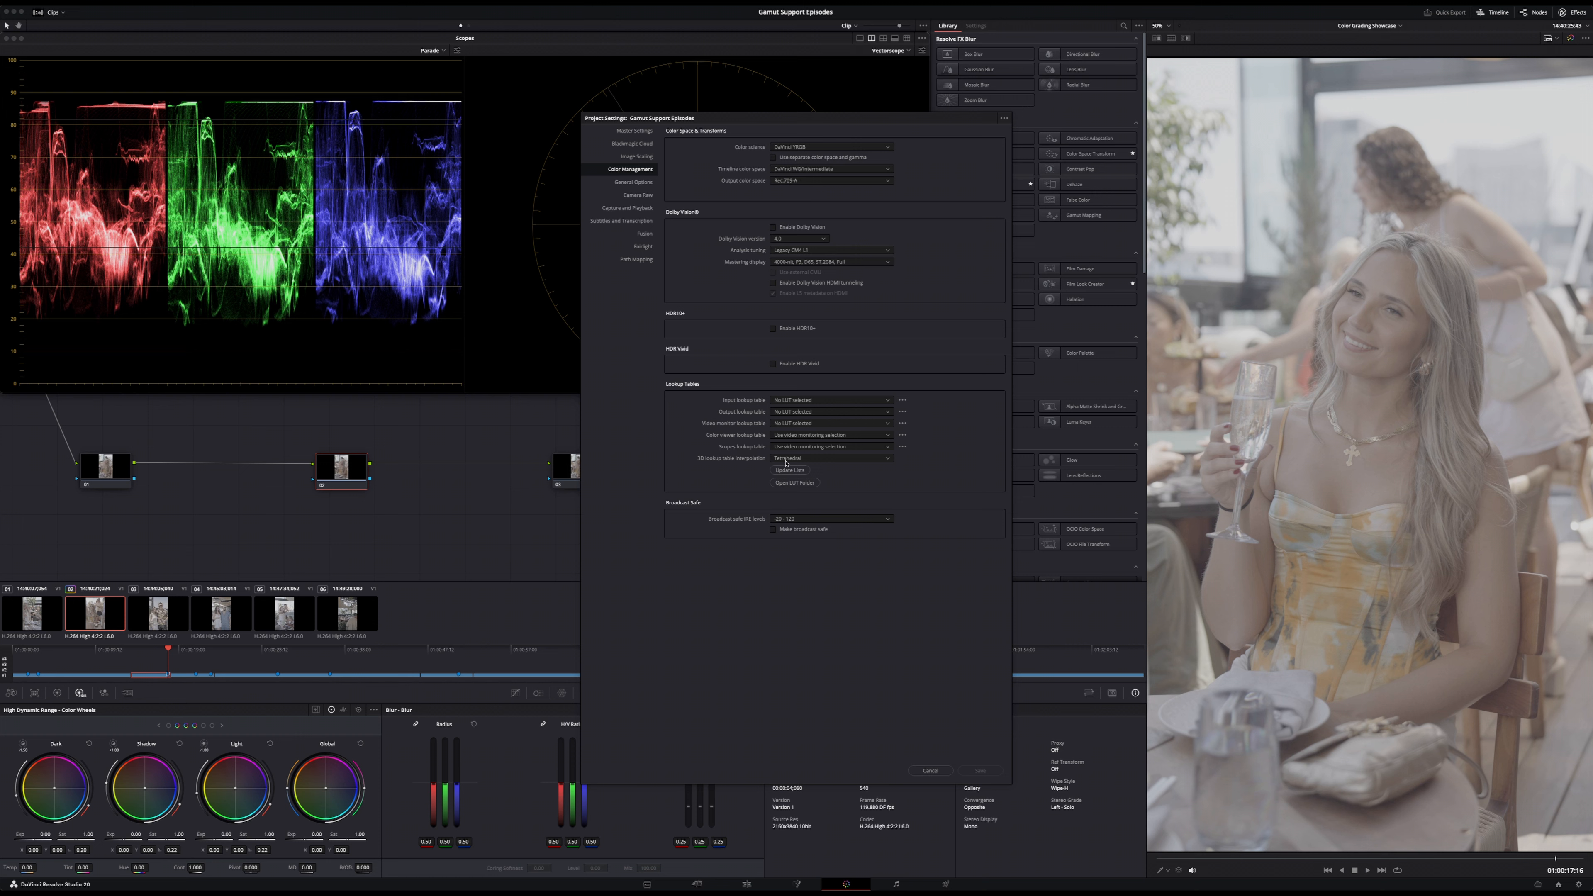
left_click(932, 770)
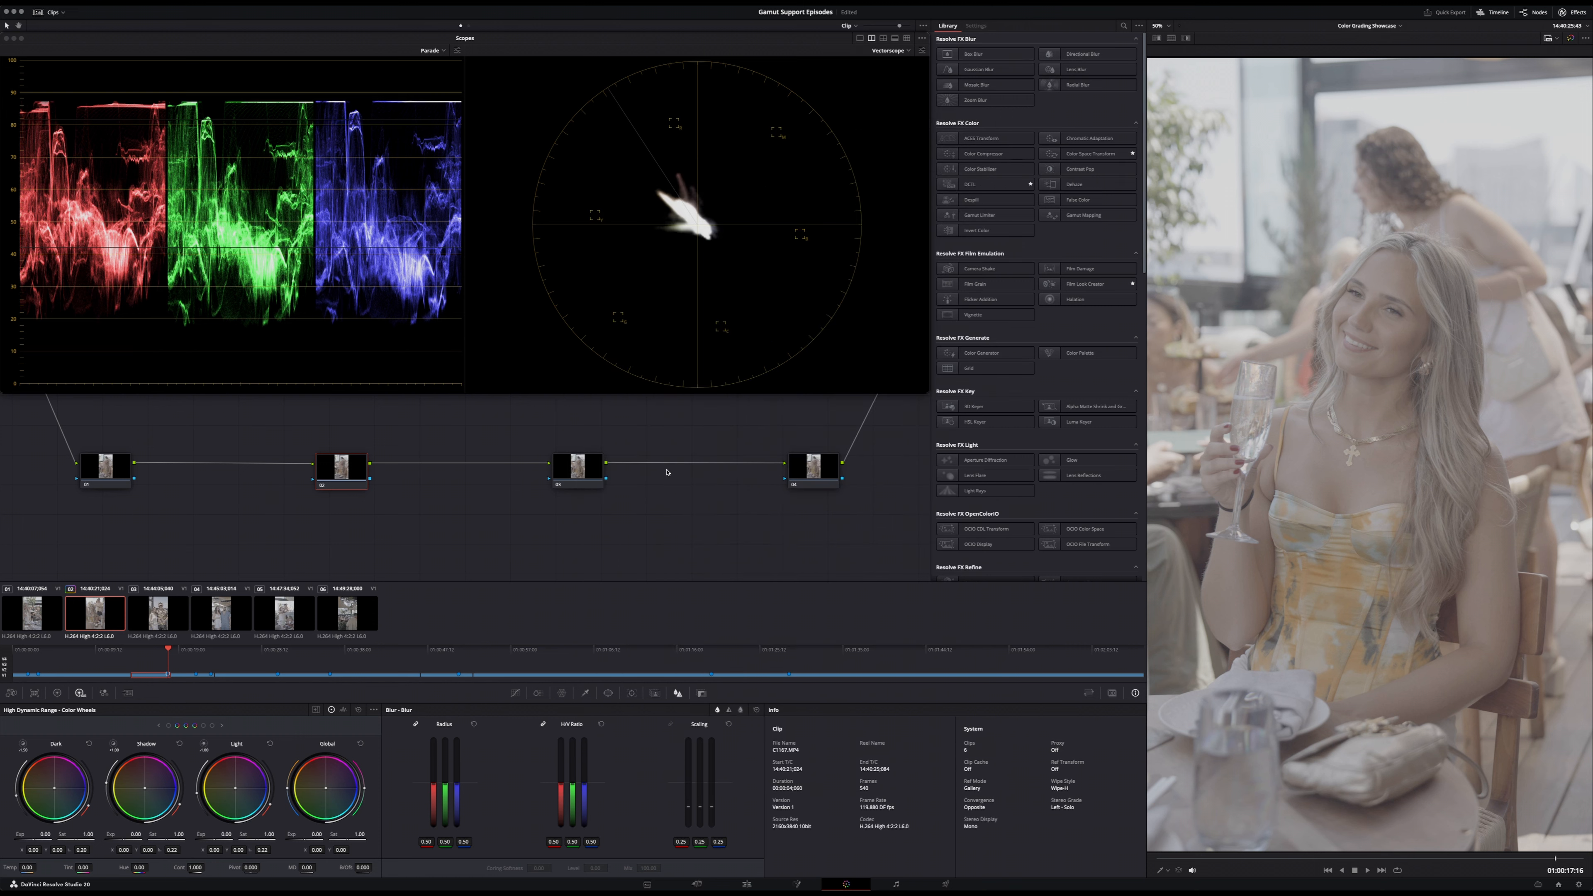
- Label the second node Base LUT and apply the Sony FX3 S-Log3 to Rec709 LUT from the gamut BaseLUTs 2.0 collection
right_click(355, 492)
left_click(358, 492)
right_click(355, 471)
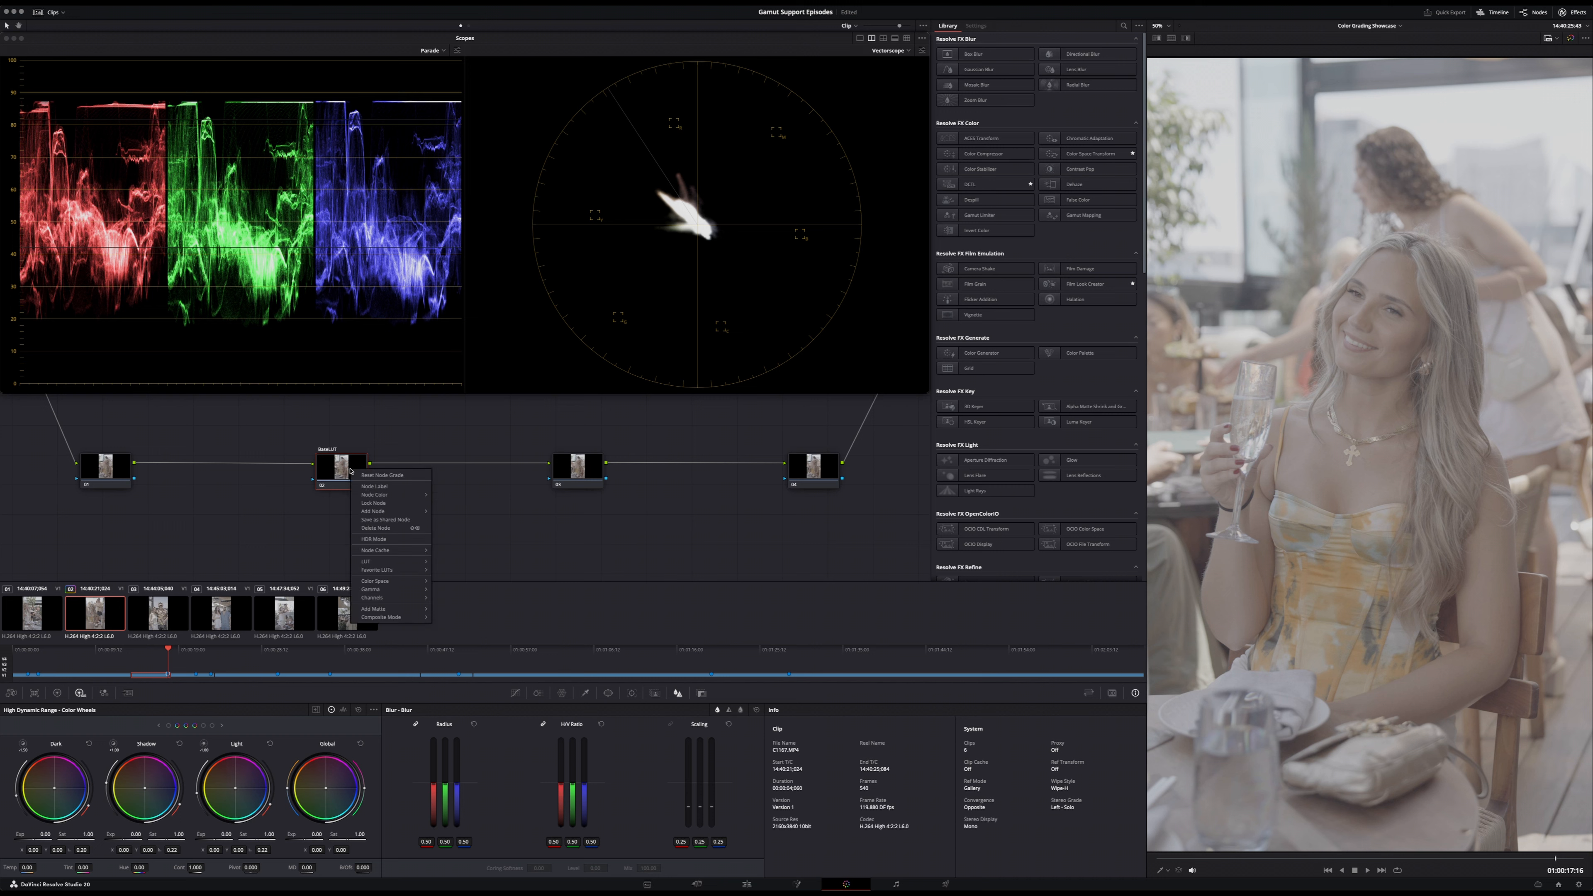
mouse_move(377, 561)
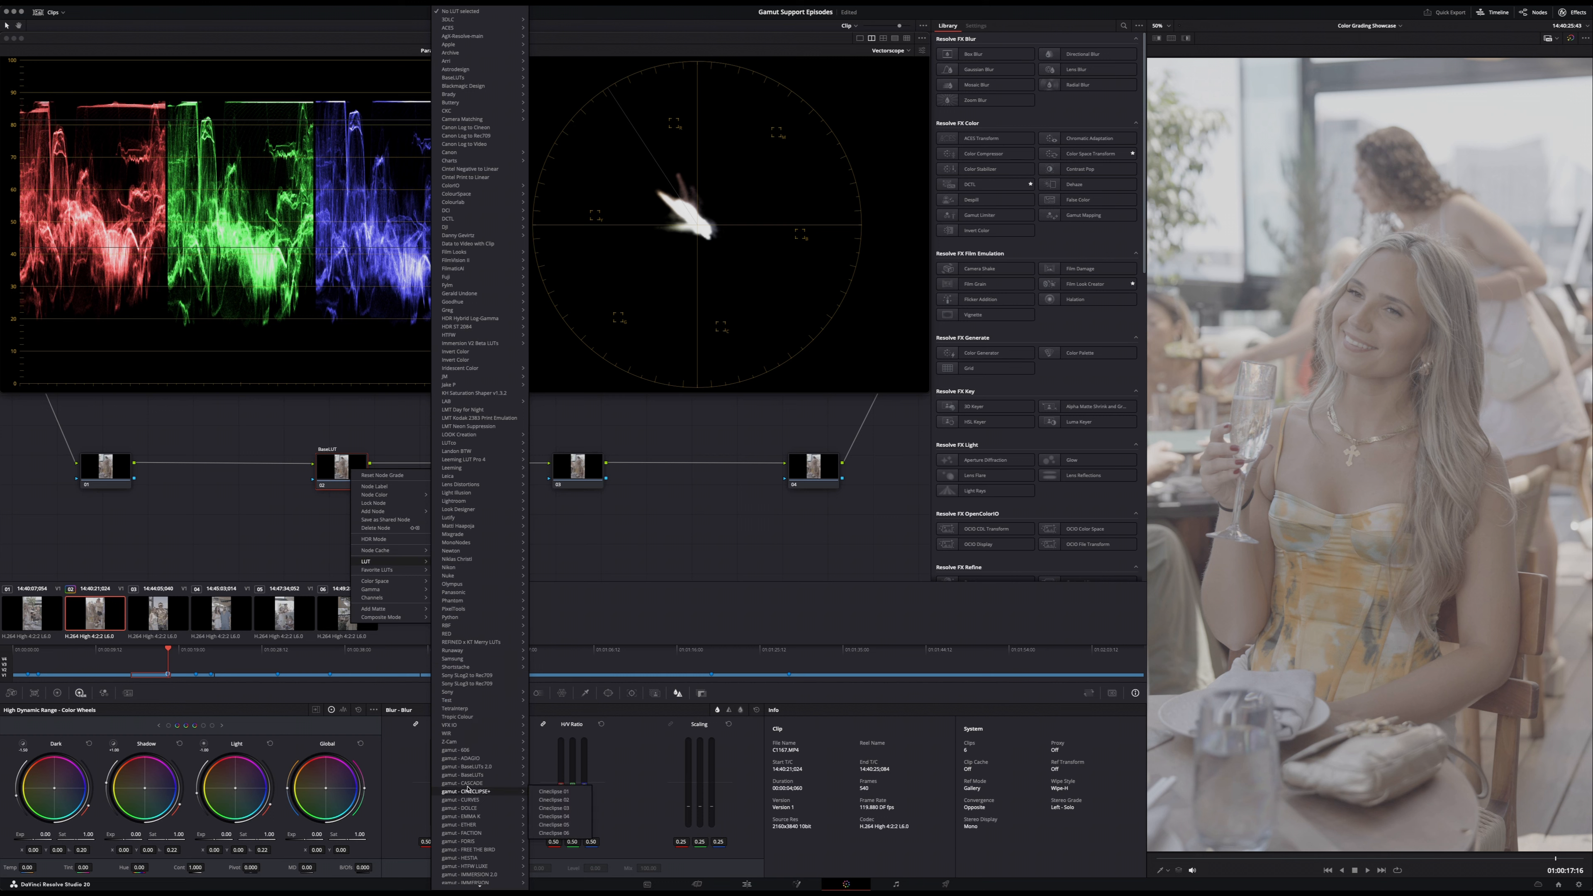
mouse_move(477, 767)
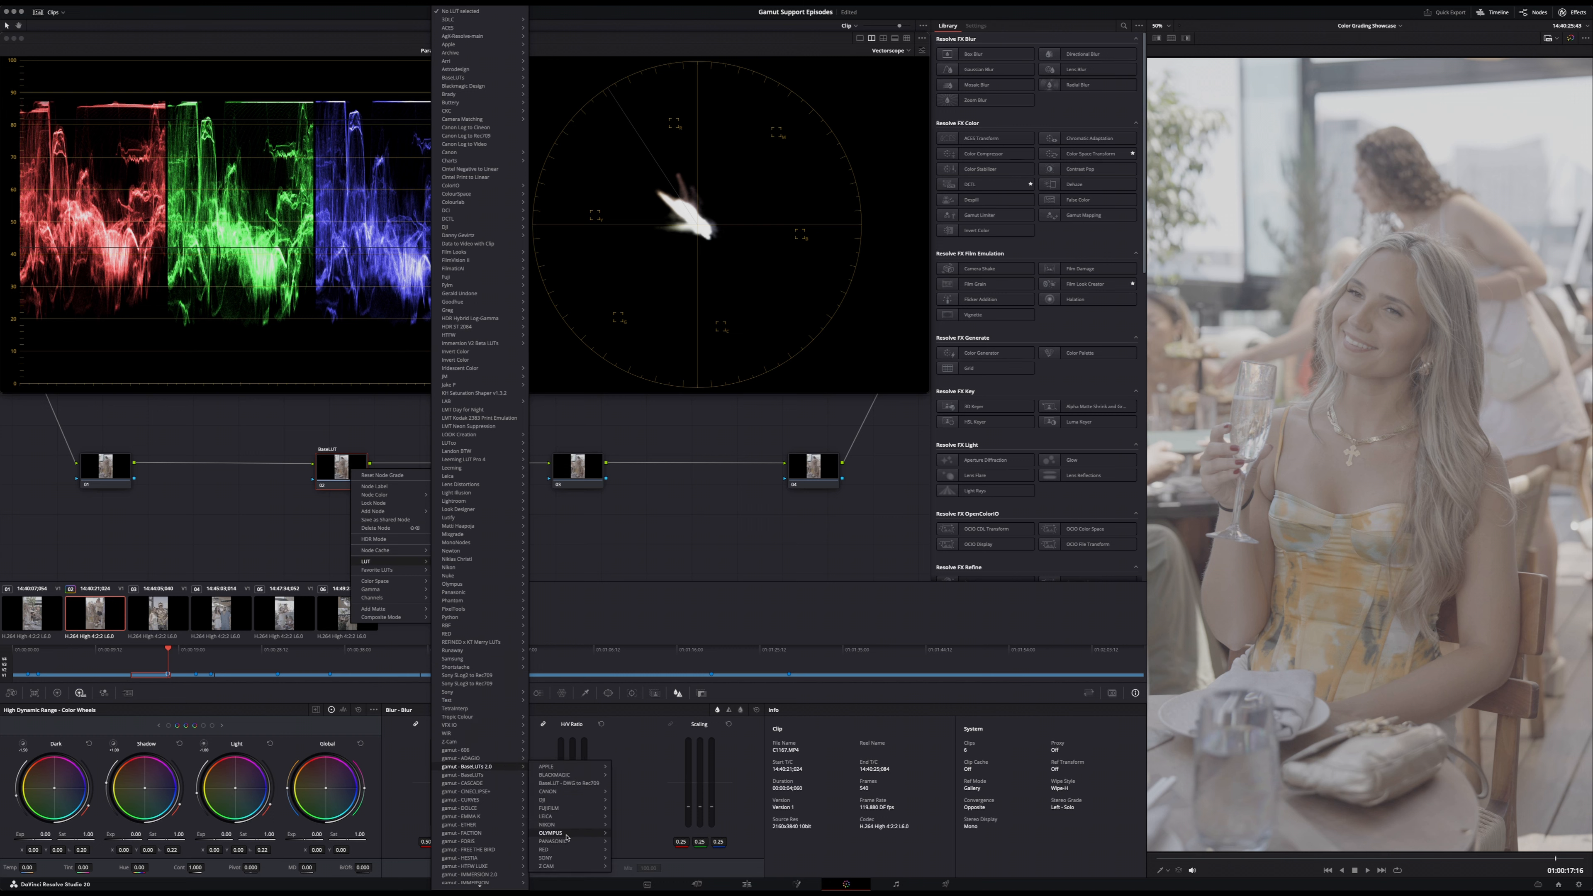
mouse_move(567, 857)
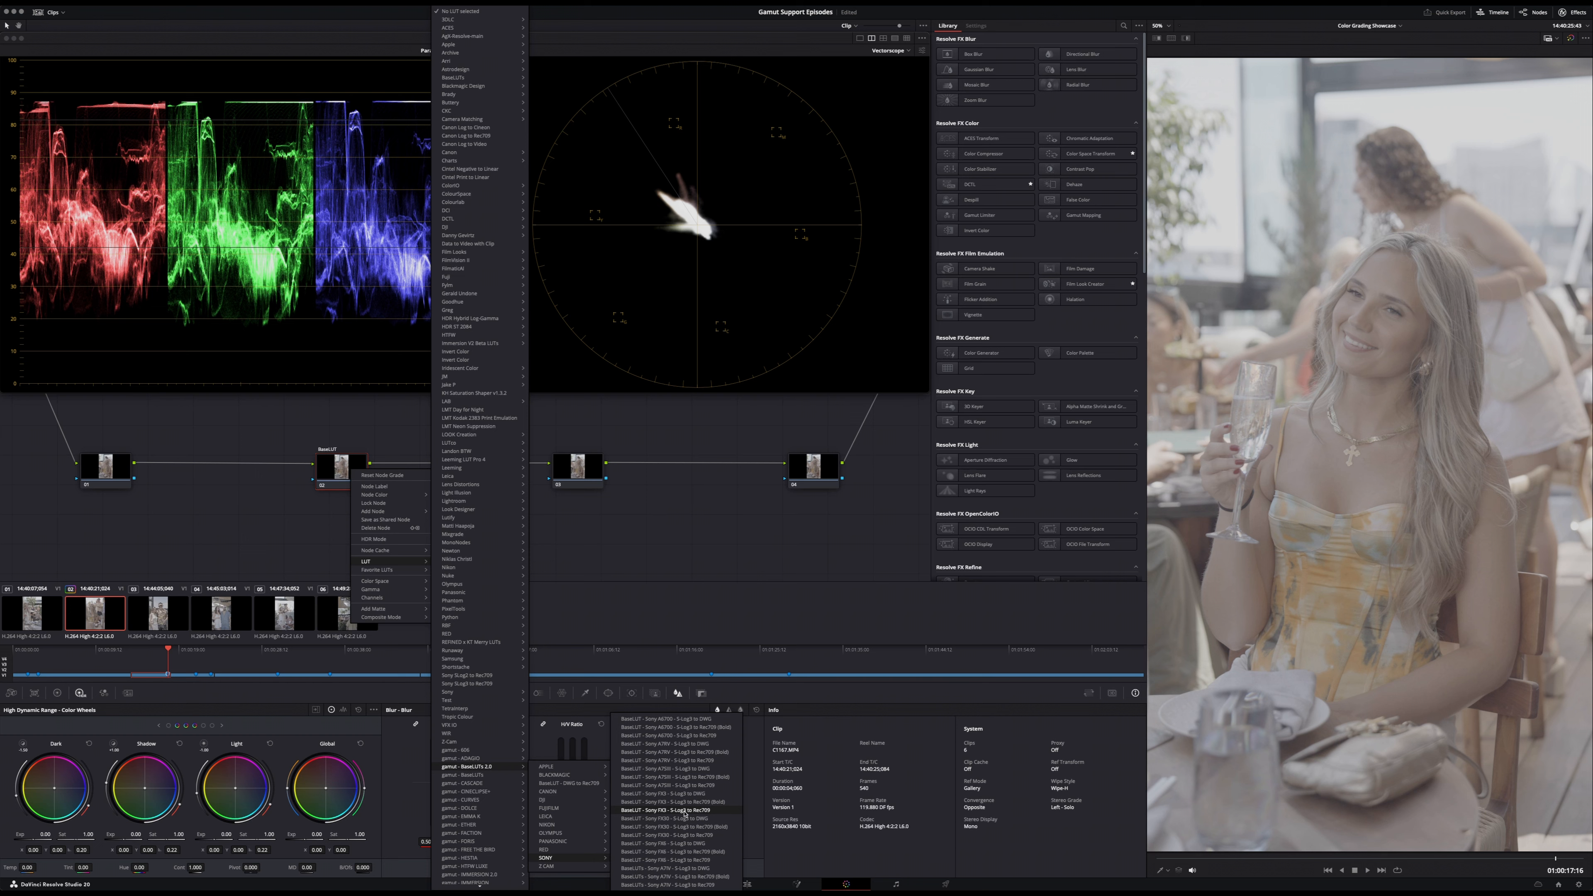
left_click(701, 814)
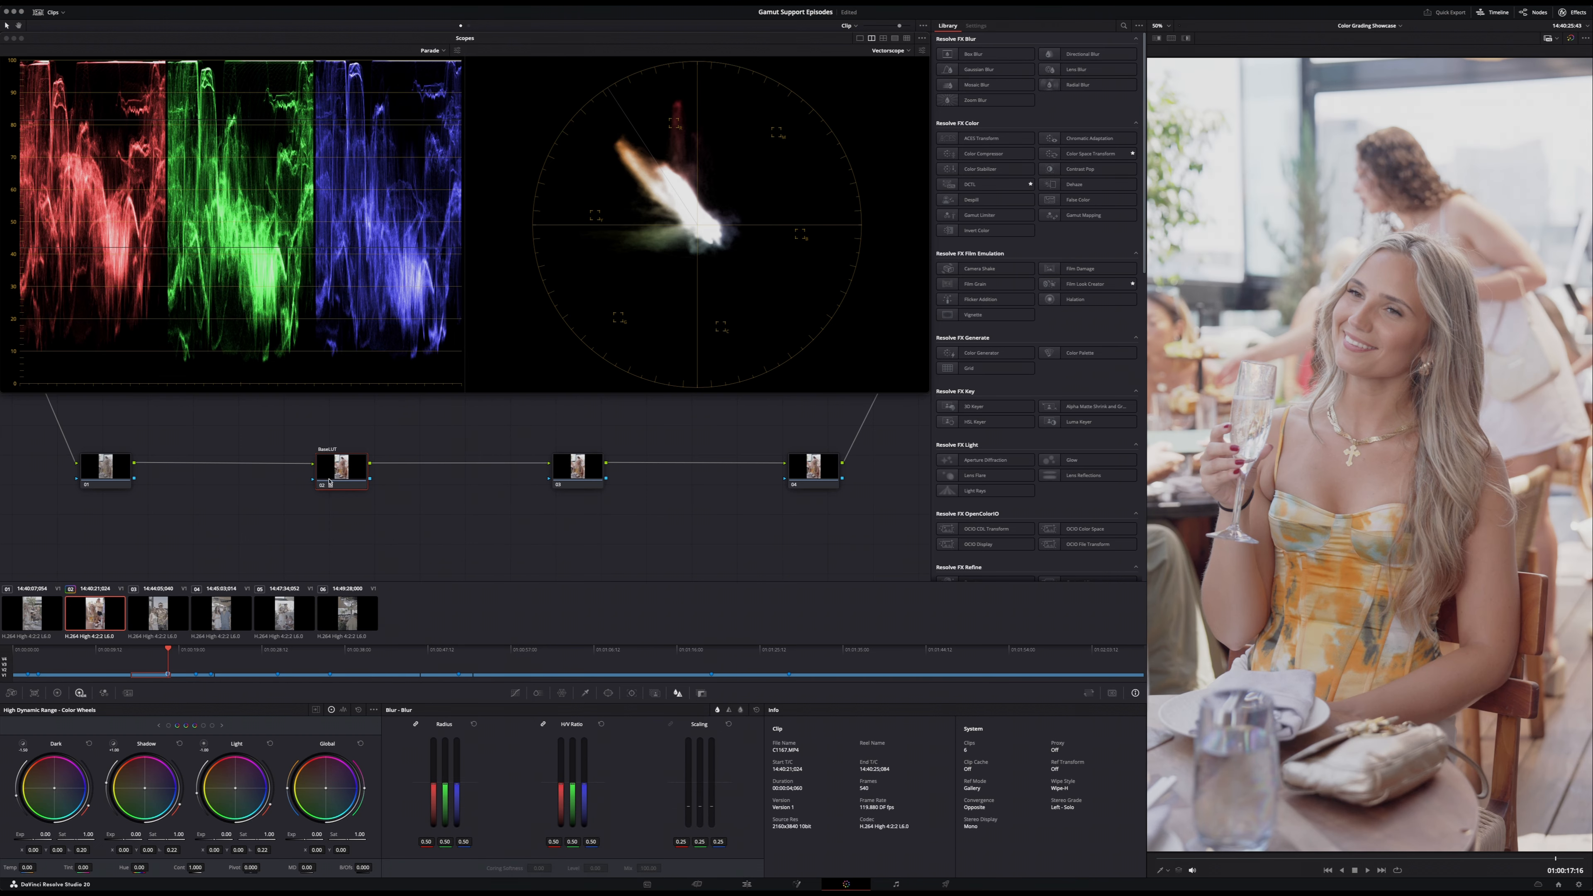
- Preview the conversion on other frames of the clip and label the first node Balance
left_click(152, 671)
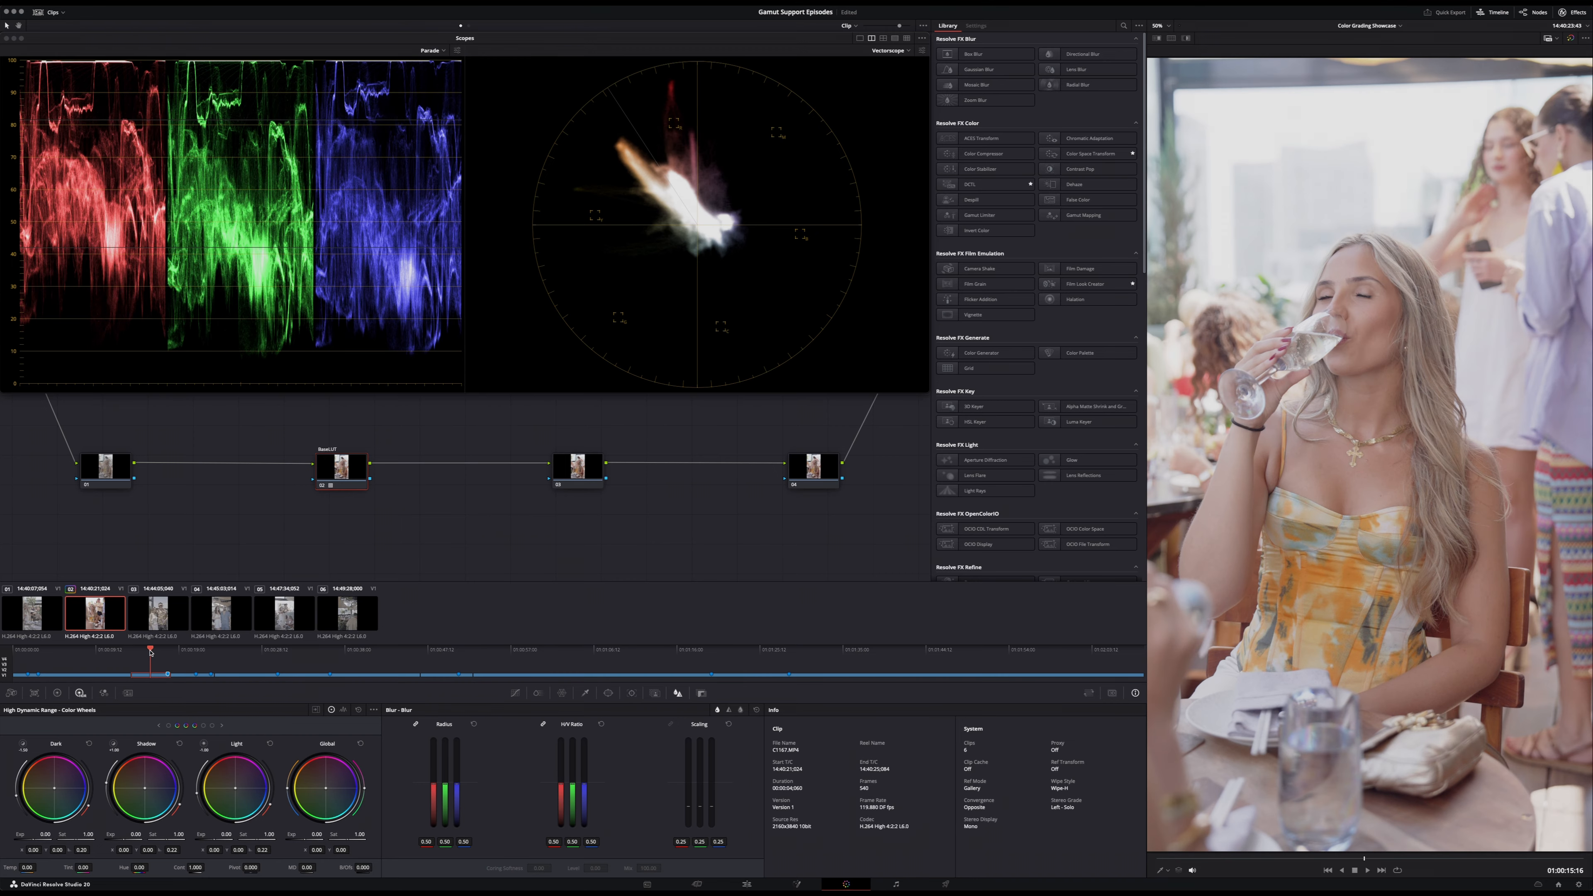
key("shift+Down")
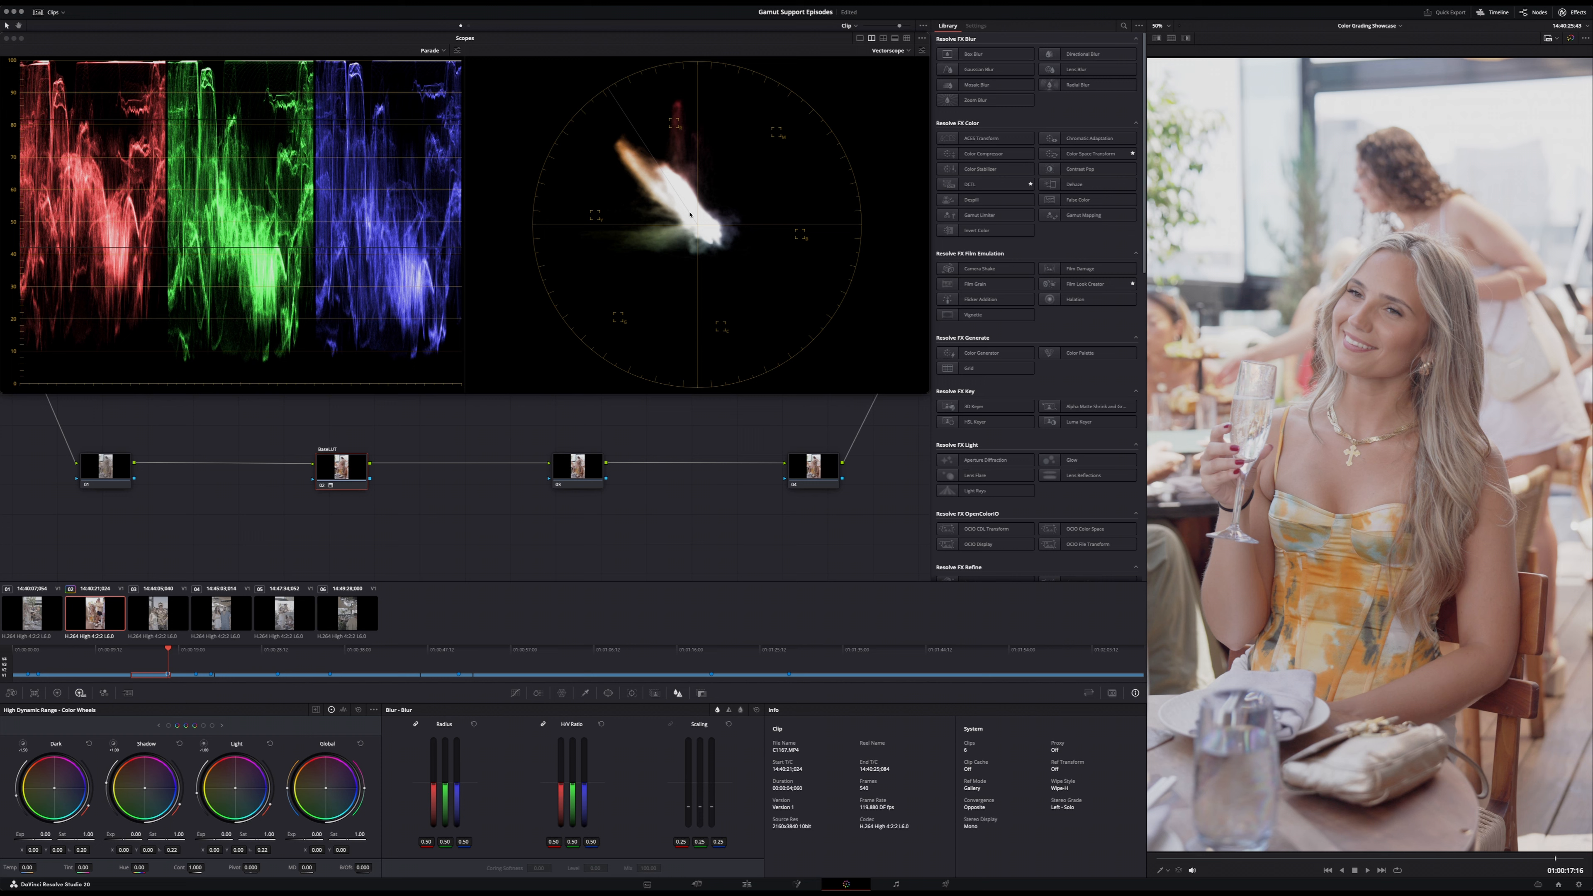
right_click(108, 473)
left_click(130, 487)
left_click(97, 468)
- On the Balance node, lower the primaries Lift to -0.02 and slightly shift the Gamma color balance
mouse_move(153, 652)
left_mouse_down()
mouse_move(130, 651)
mouse_move(161, 650)
left_mouse_up()
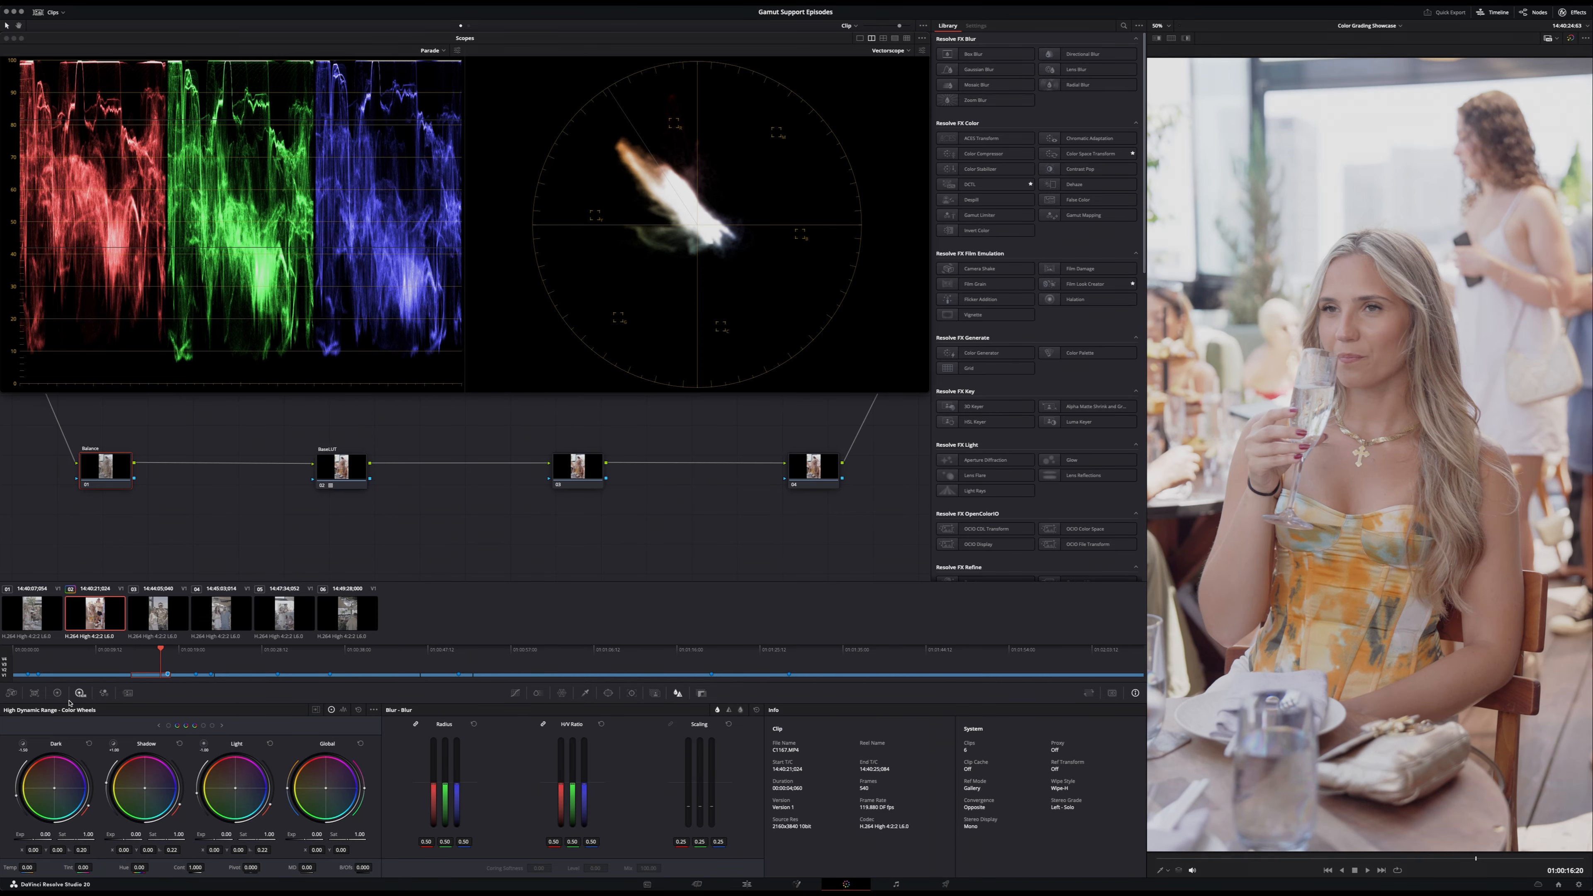
left_click(57, 693)
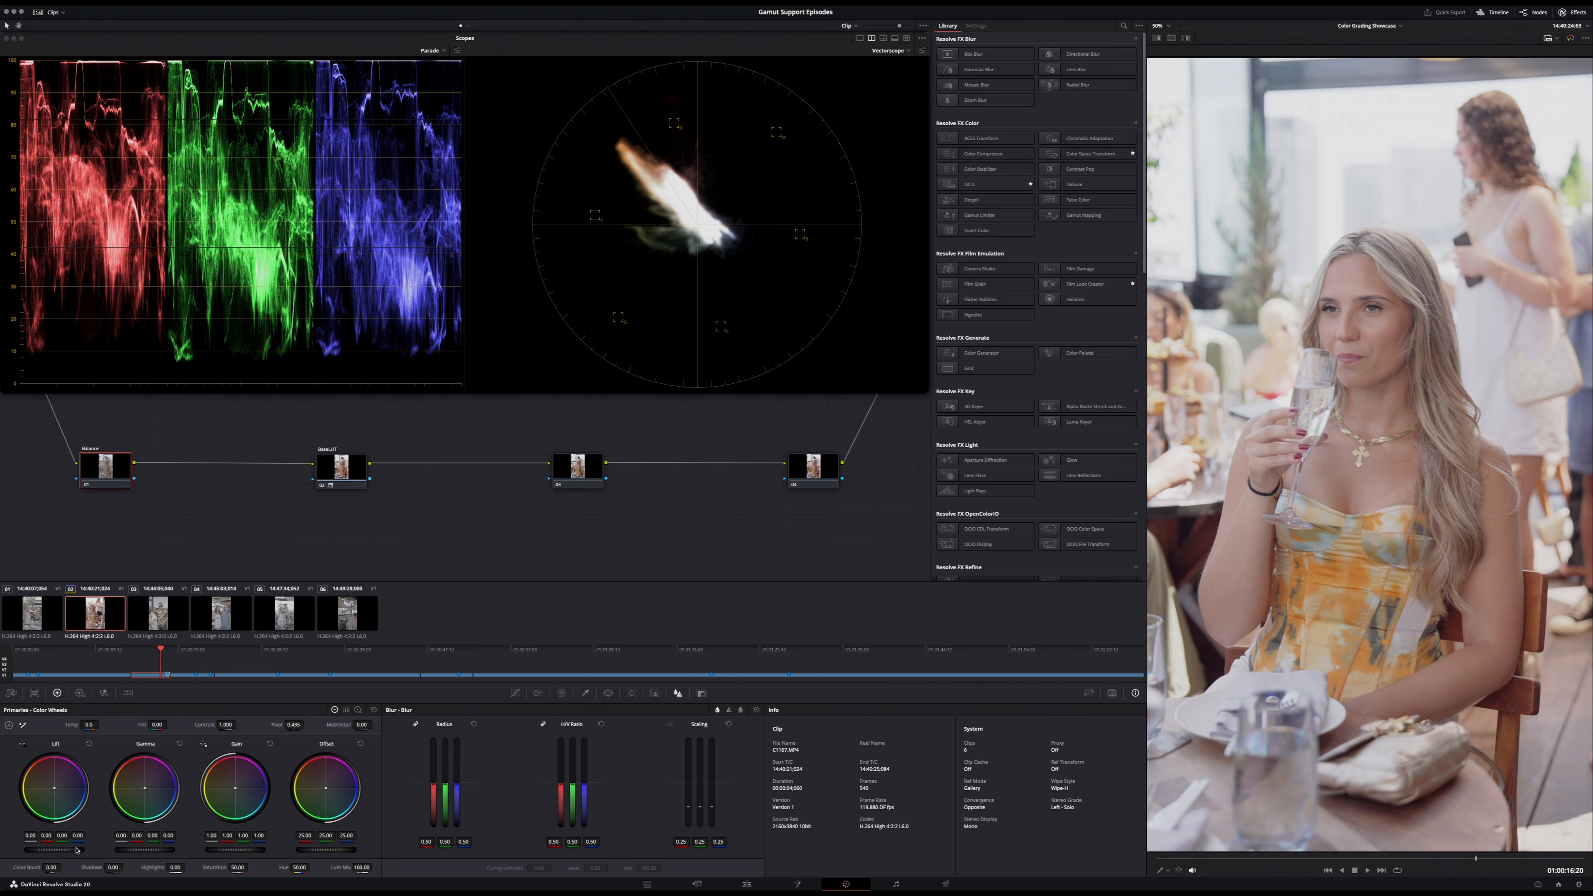
left_click_drag(54, 850, 44, 849)
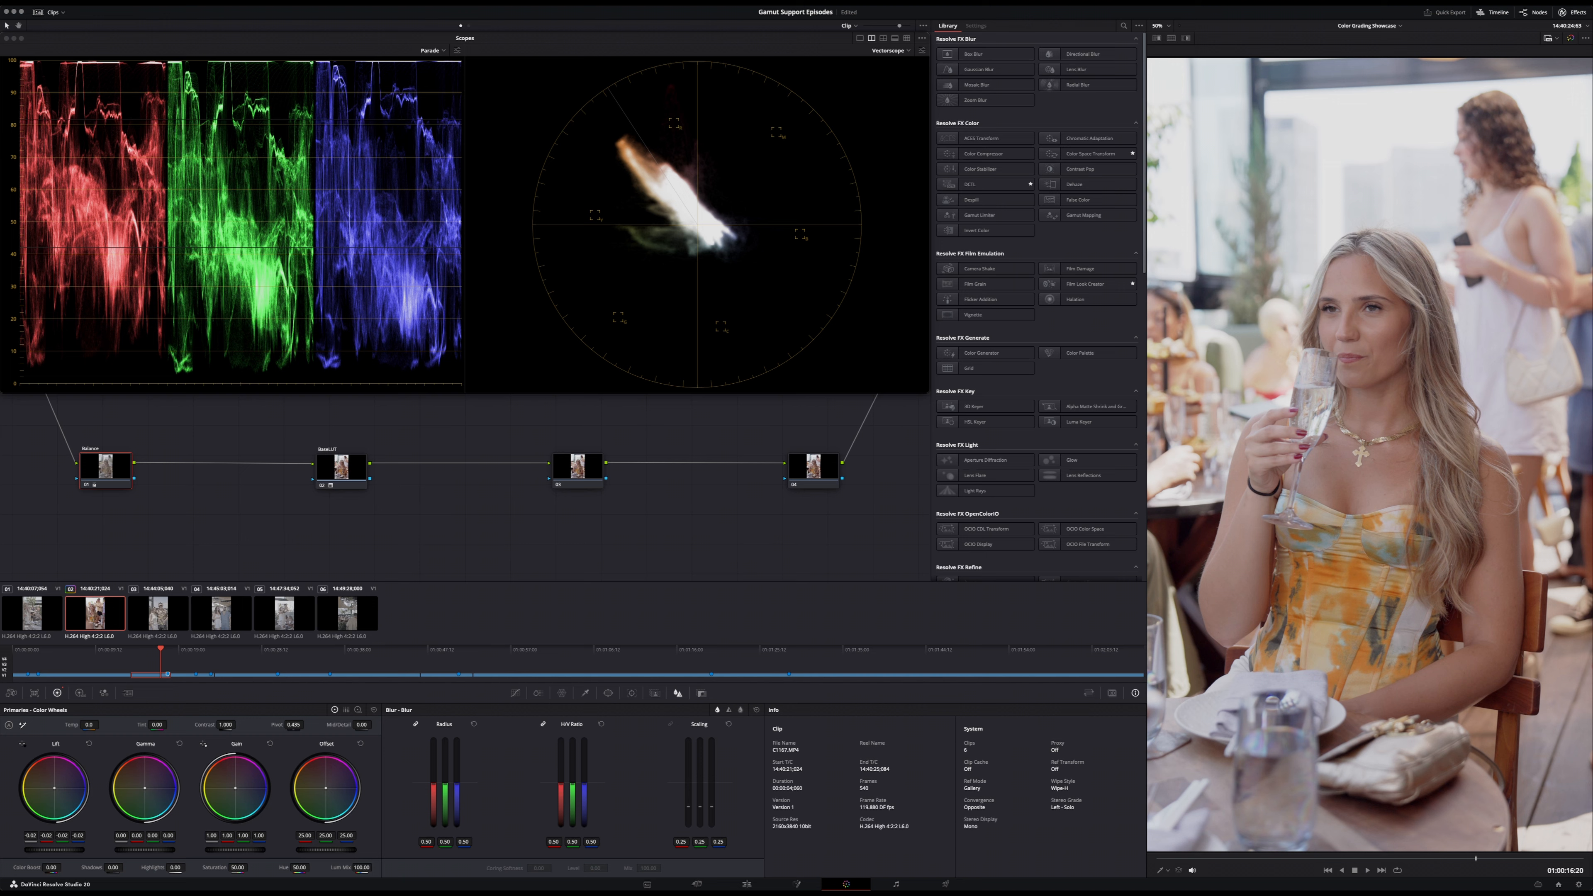
left_click_drag(145, 789, 146, 791)
left_click_drag(145, 789, 145, 789)
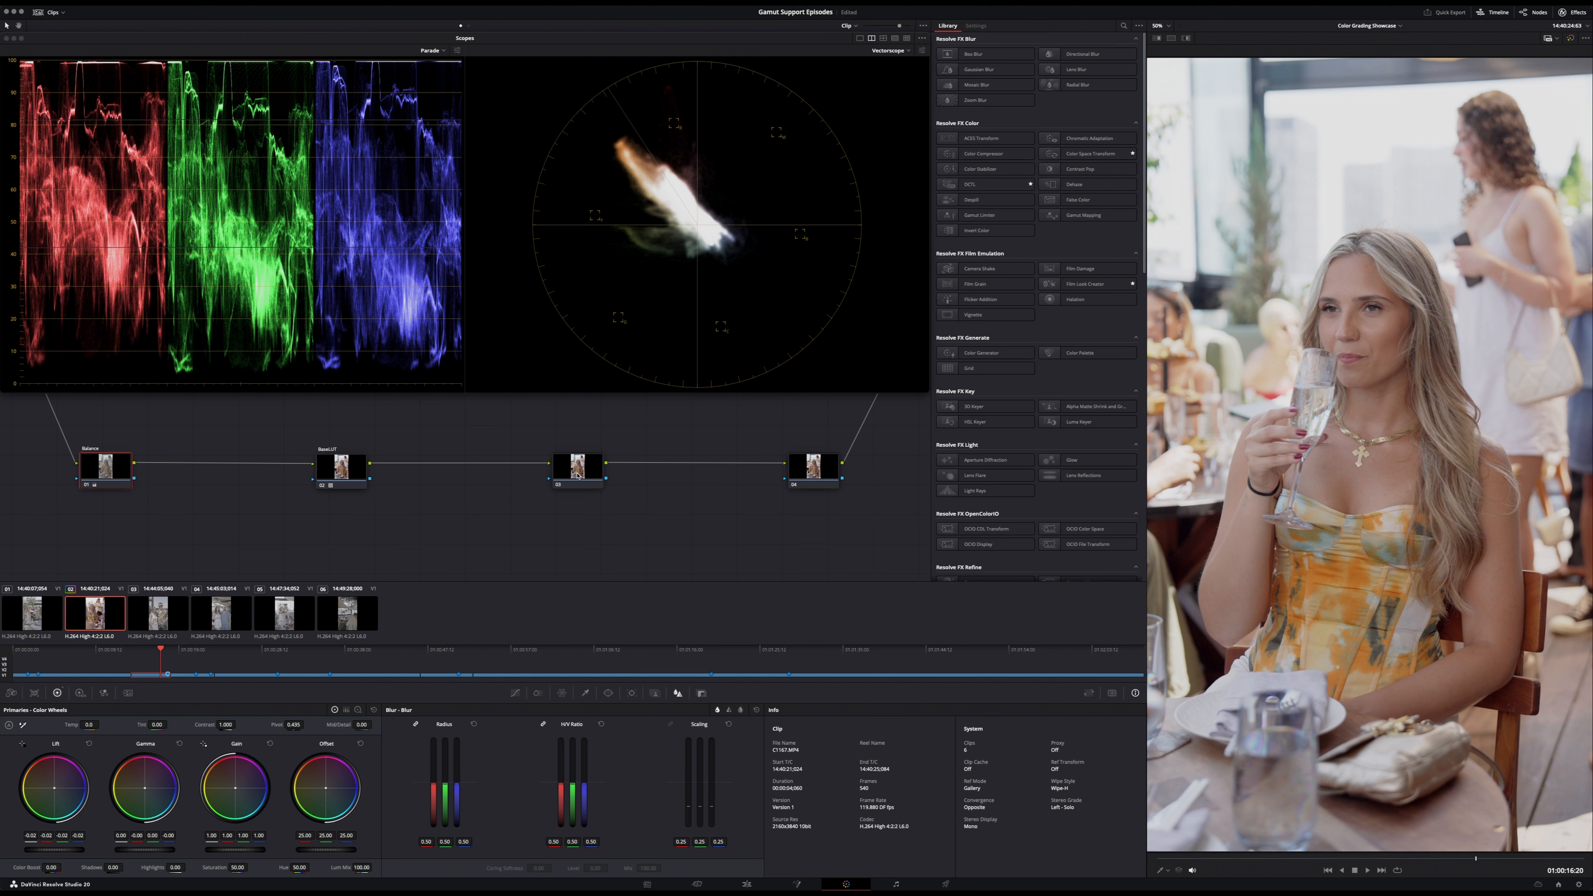
- Look through the clips on the timeline and return to the last frame of the graded second clip
left_click(34, 618)
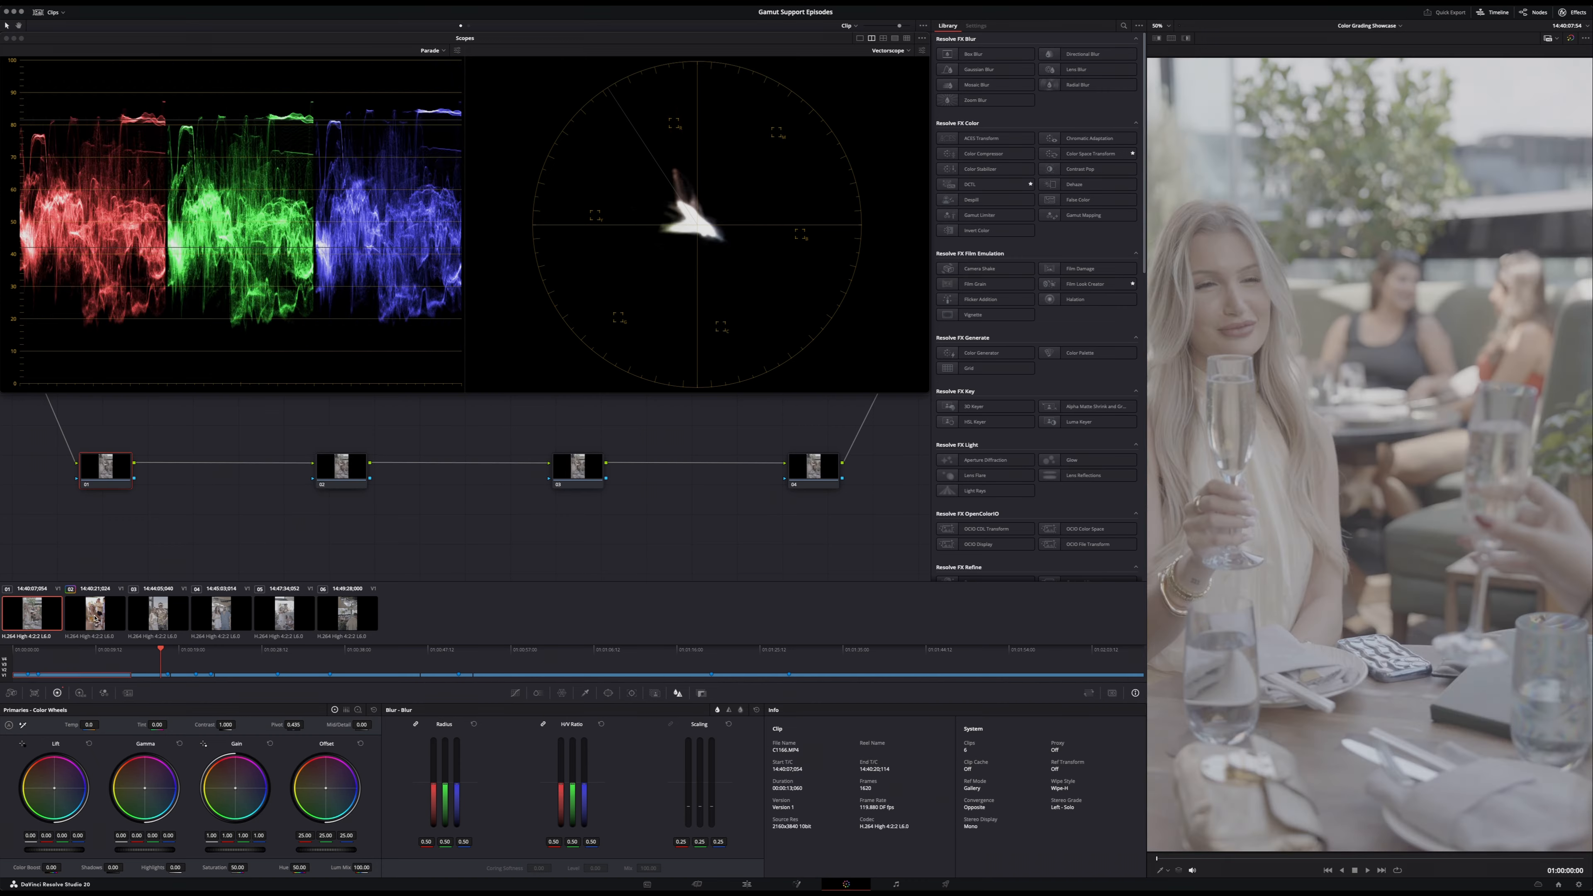
left_click(94, 617)
left_click(156, 617)
left_click(219, 615)
left_click(283, 615)
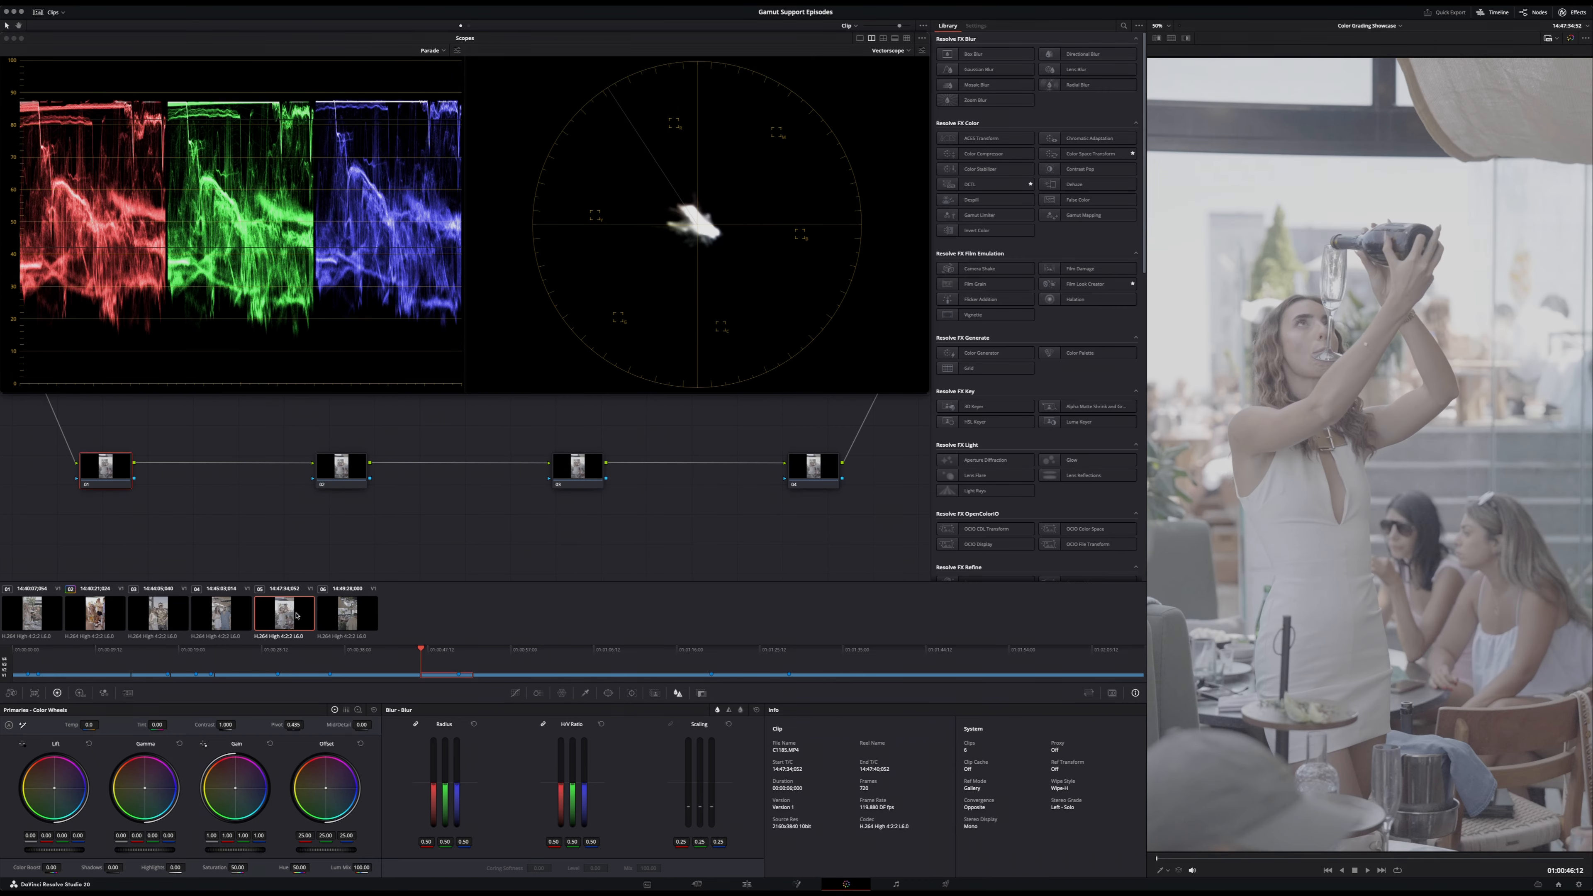
left_click(347, 615)
left_click(104, 617)
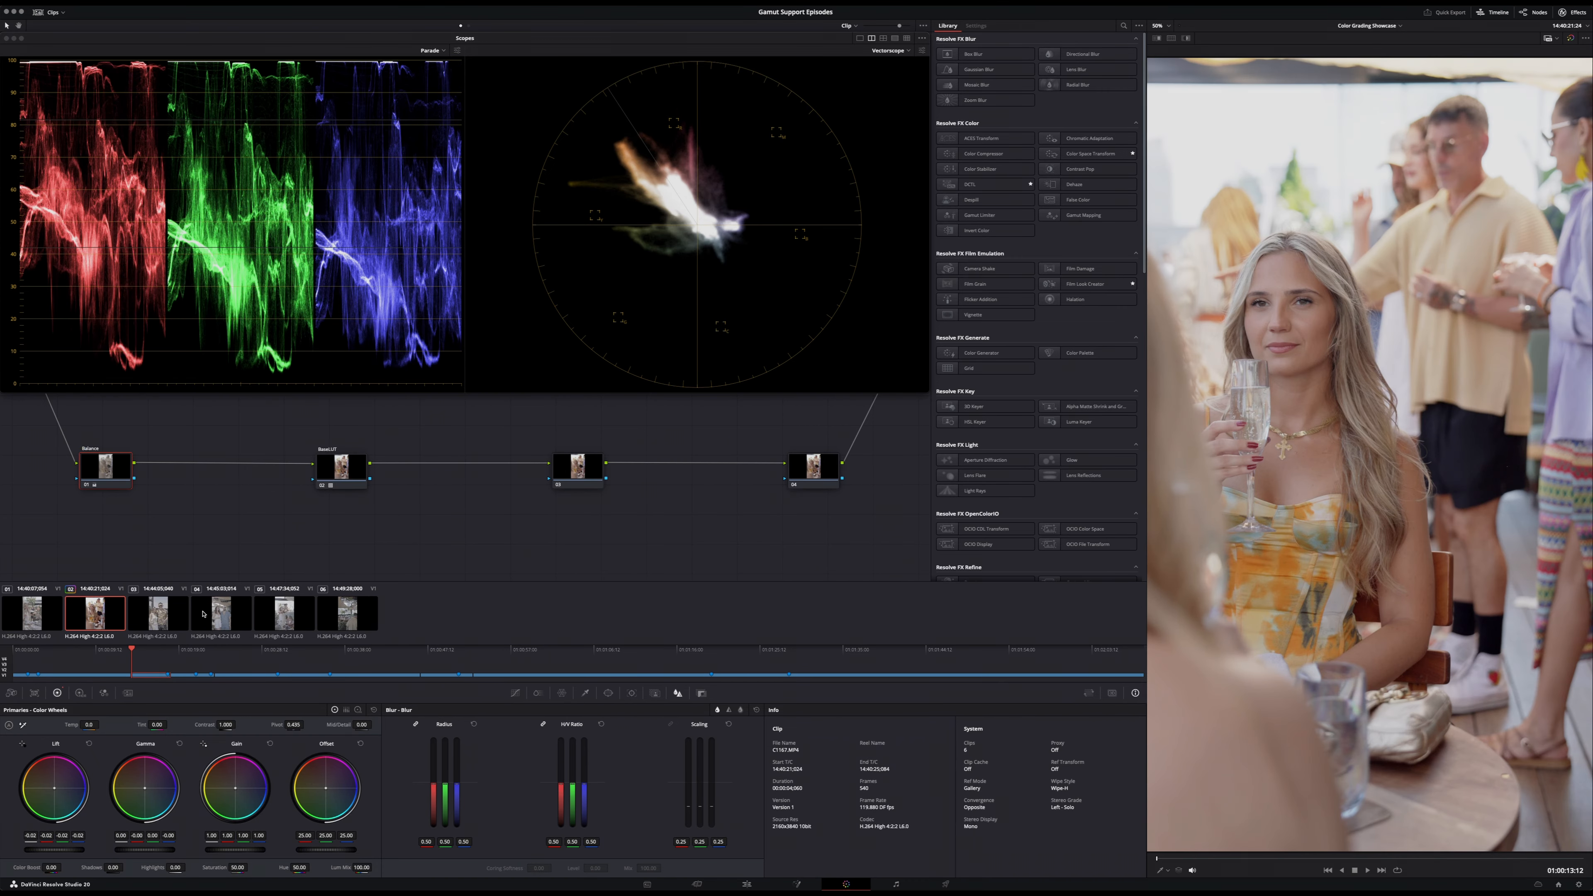
key("shift+Down")
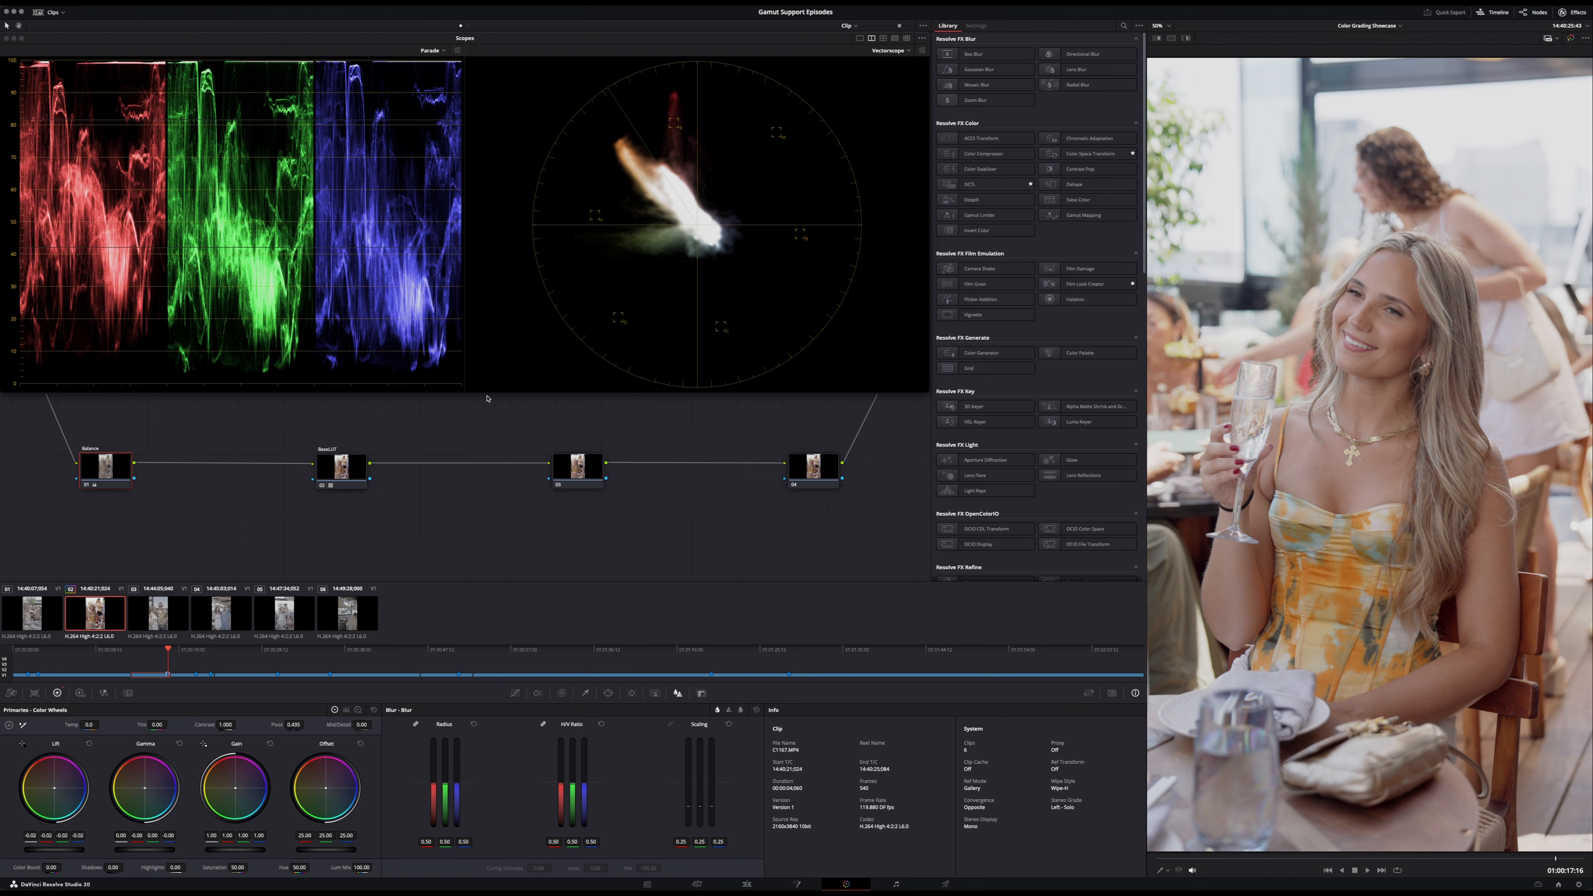
- Switch the node graph to timeline level and label its first node Creative LUT
left_click(468, 27)
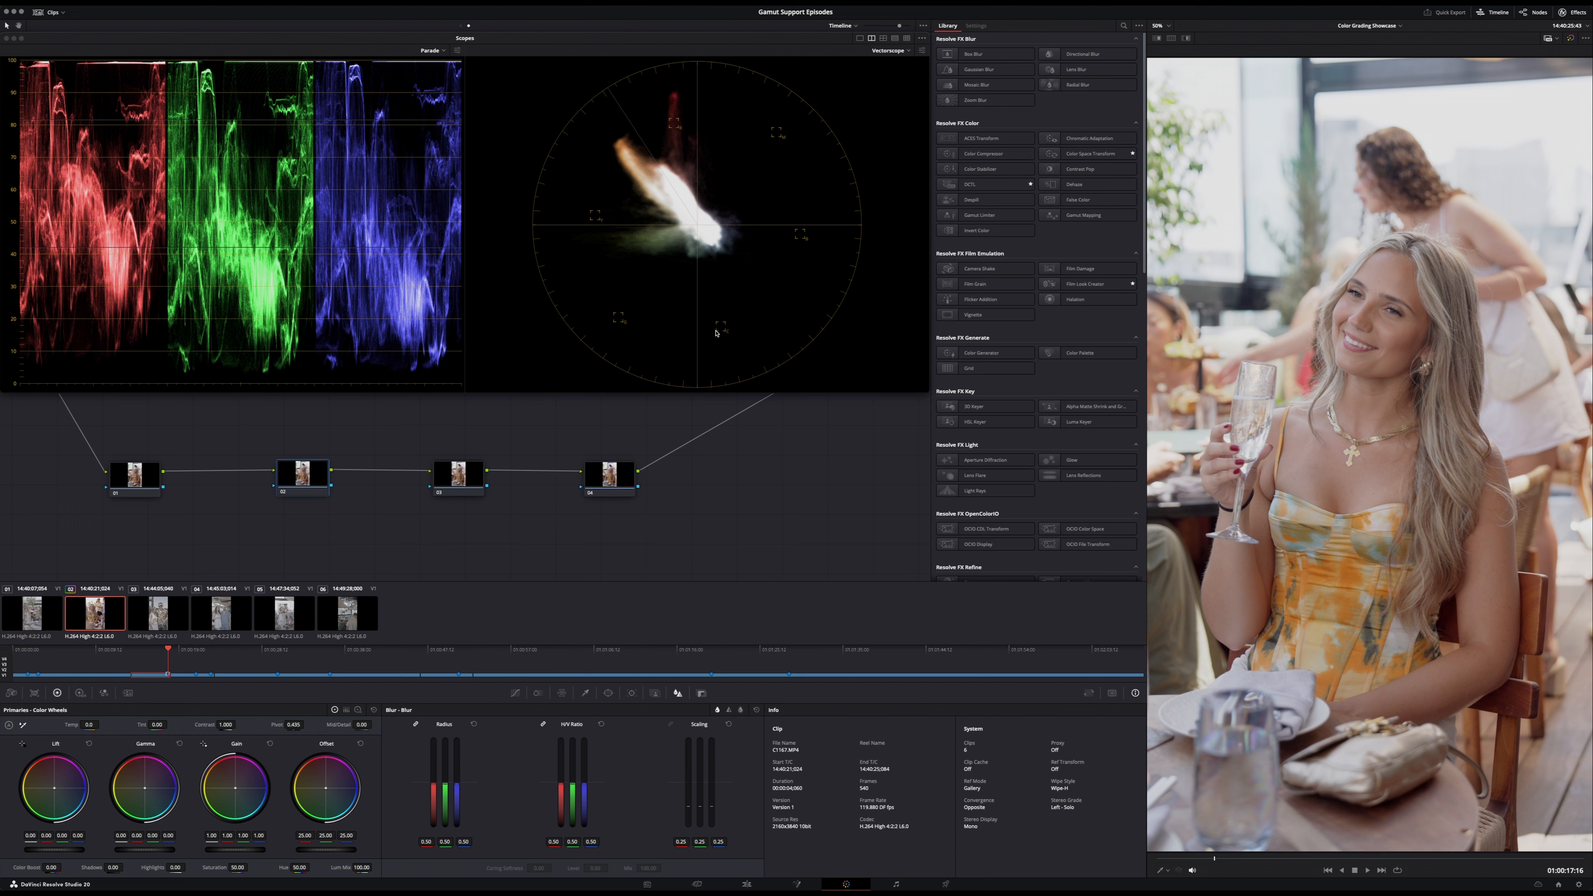
left_click(134, 479)
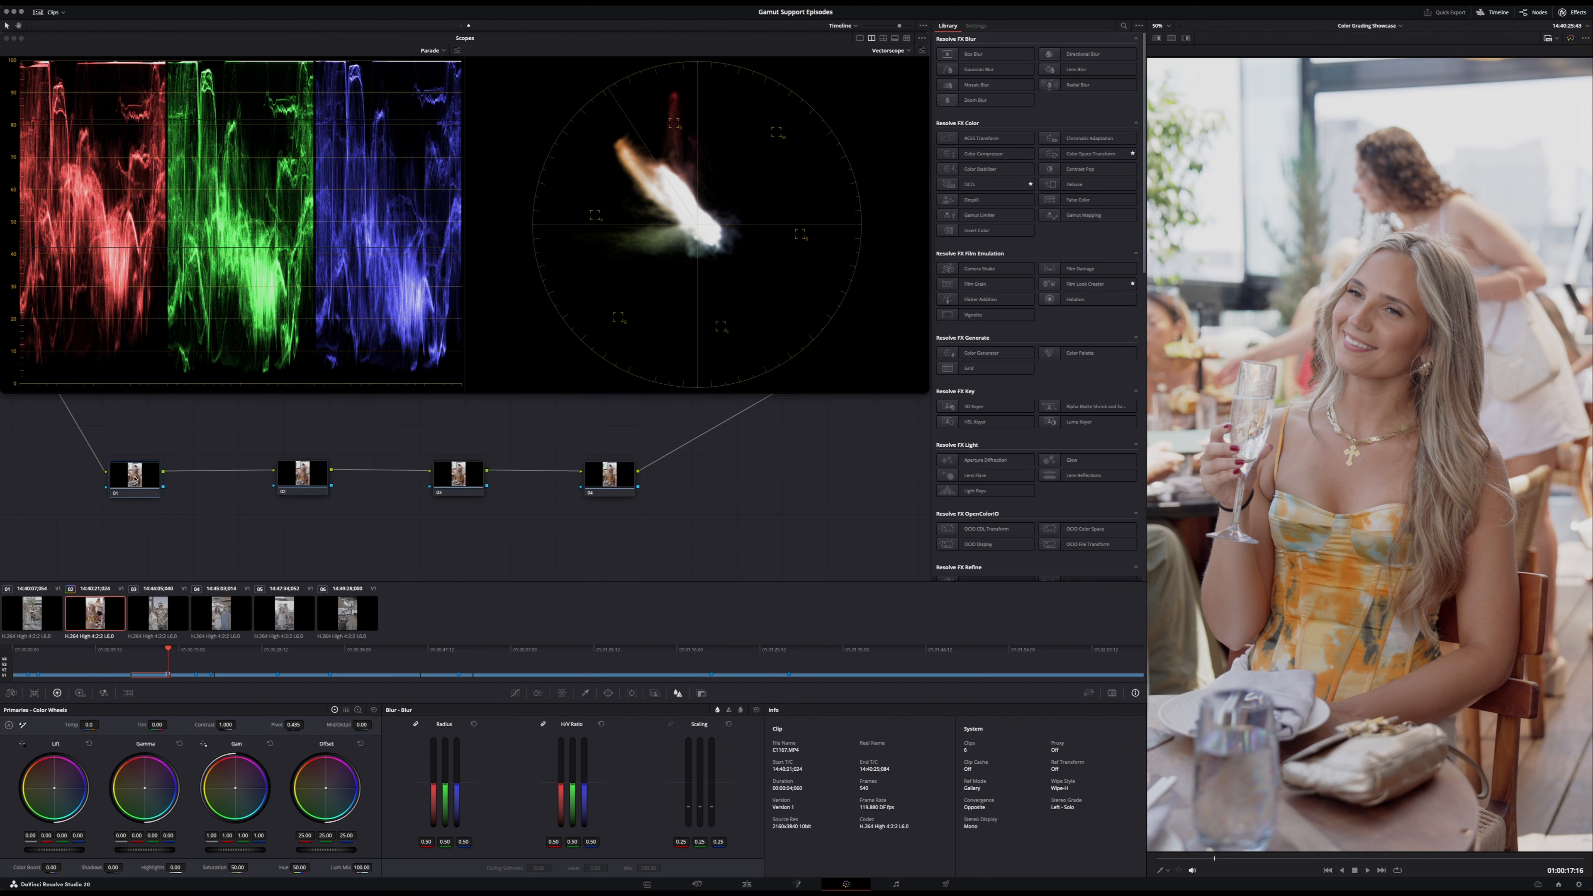
right_click(156, 489)
left_click(177, 505)
- Apply a Le Reve LUT from the gamut collections to the Creative LUT node
right_click(146, 482)
mouse_move(185, 563)
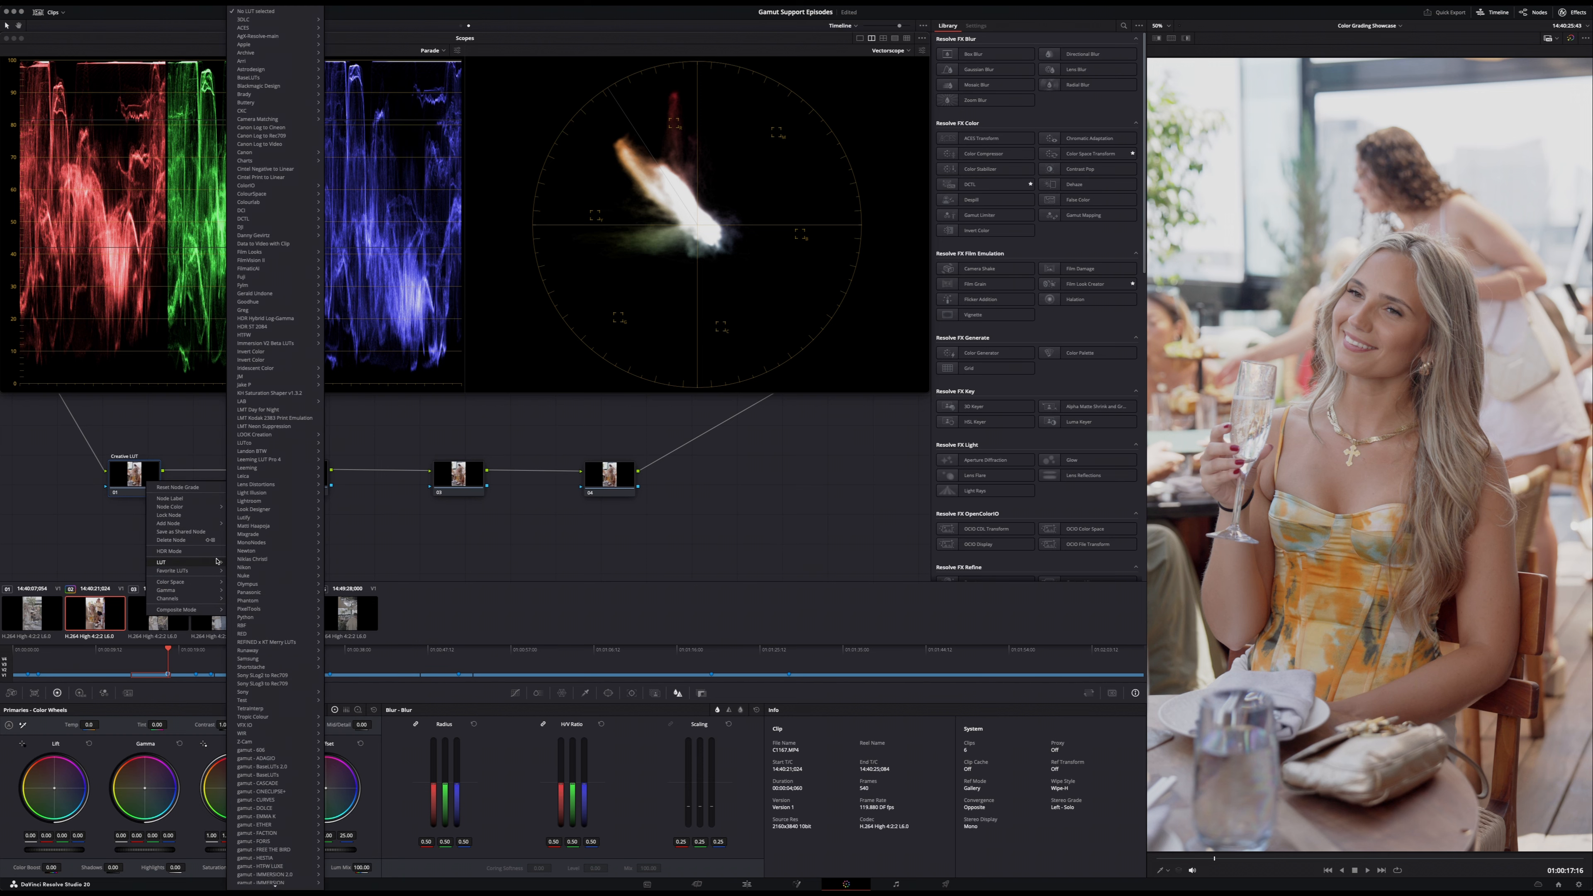
mouse_move(304, 824)
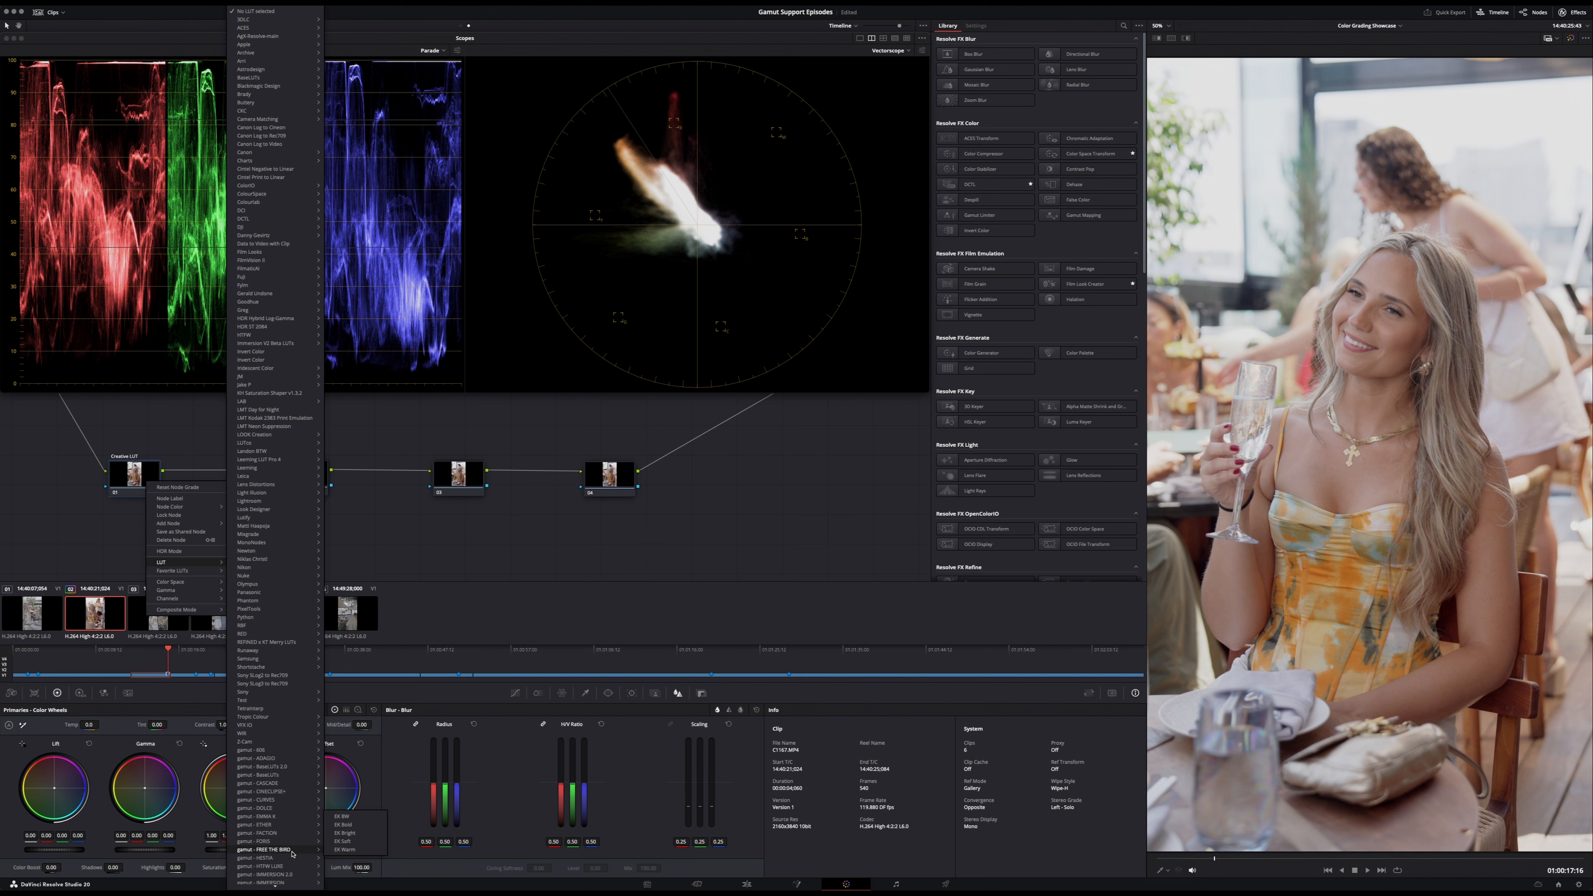
scroll(292, 816, "down", 2)
mouse_move(281, 849)
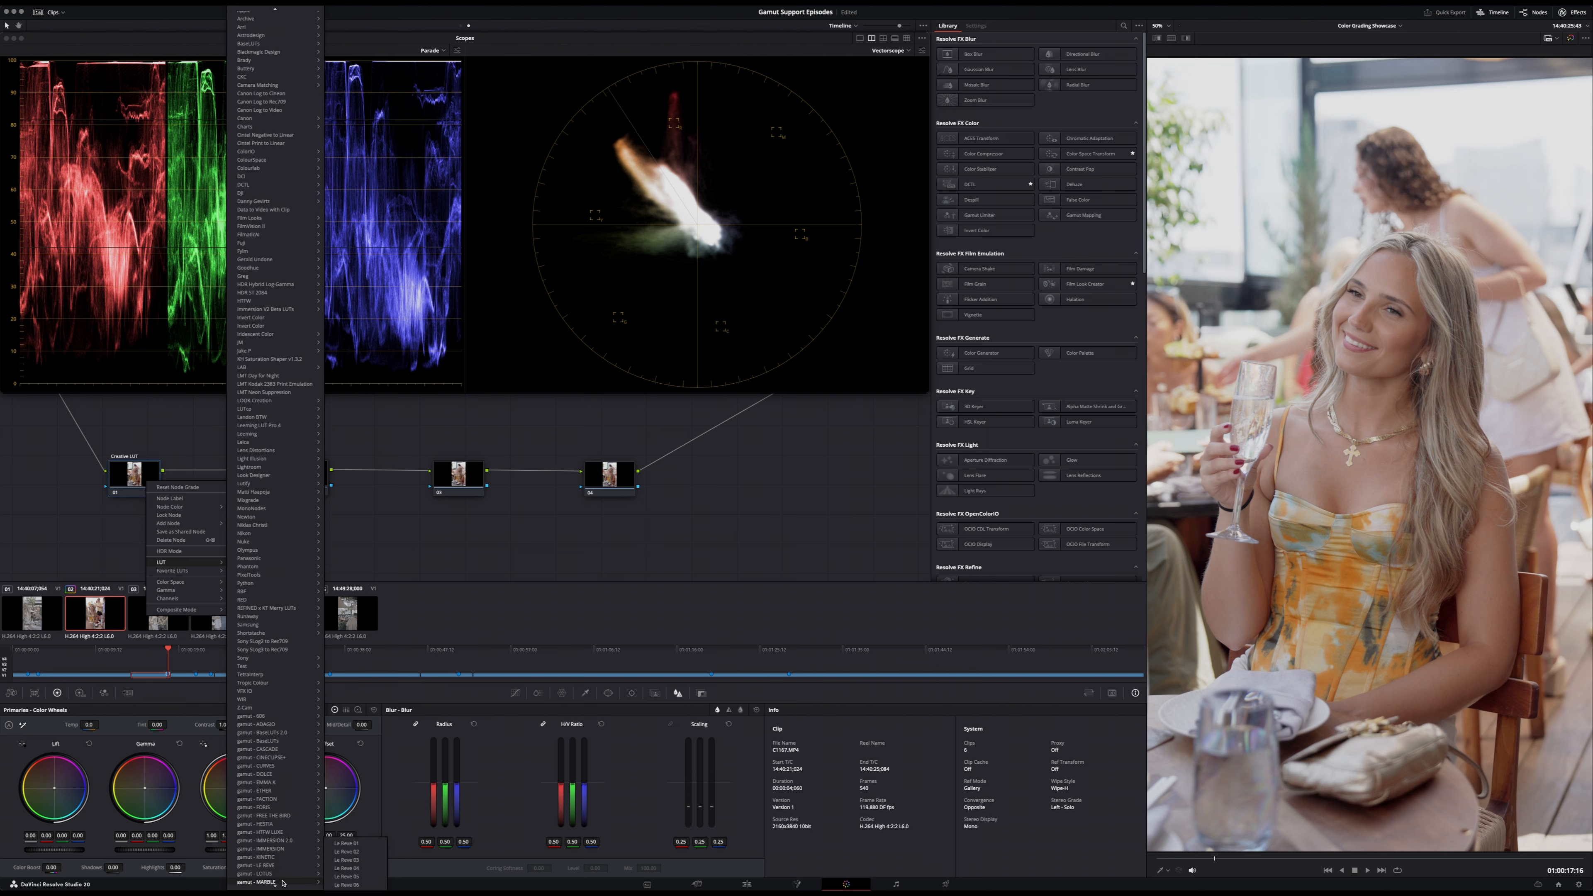
left_click(346, 851)
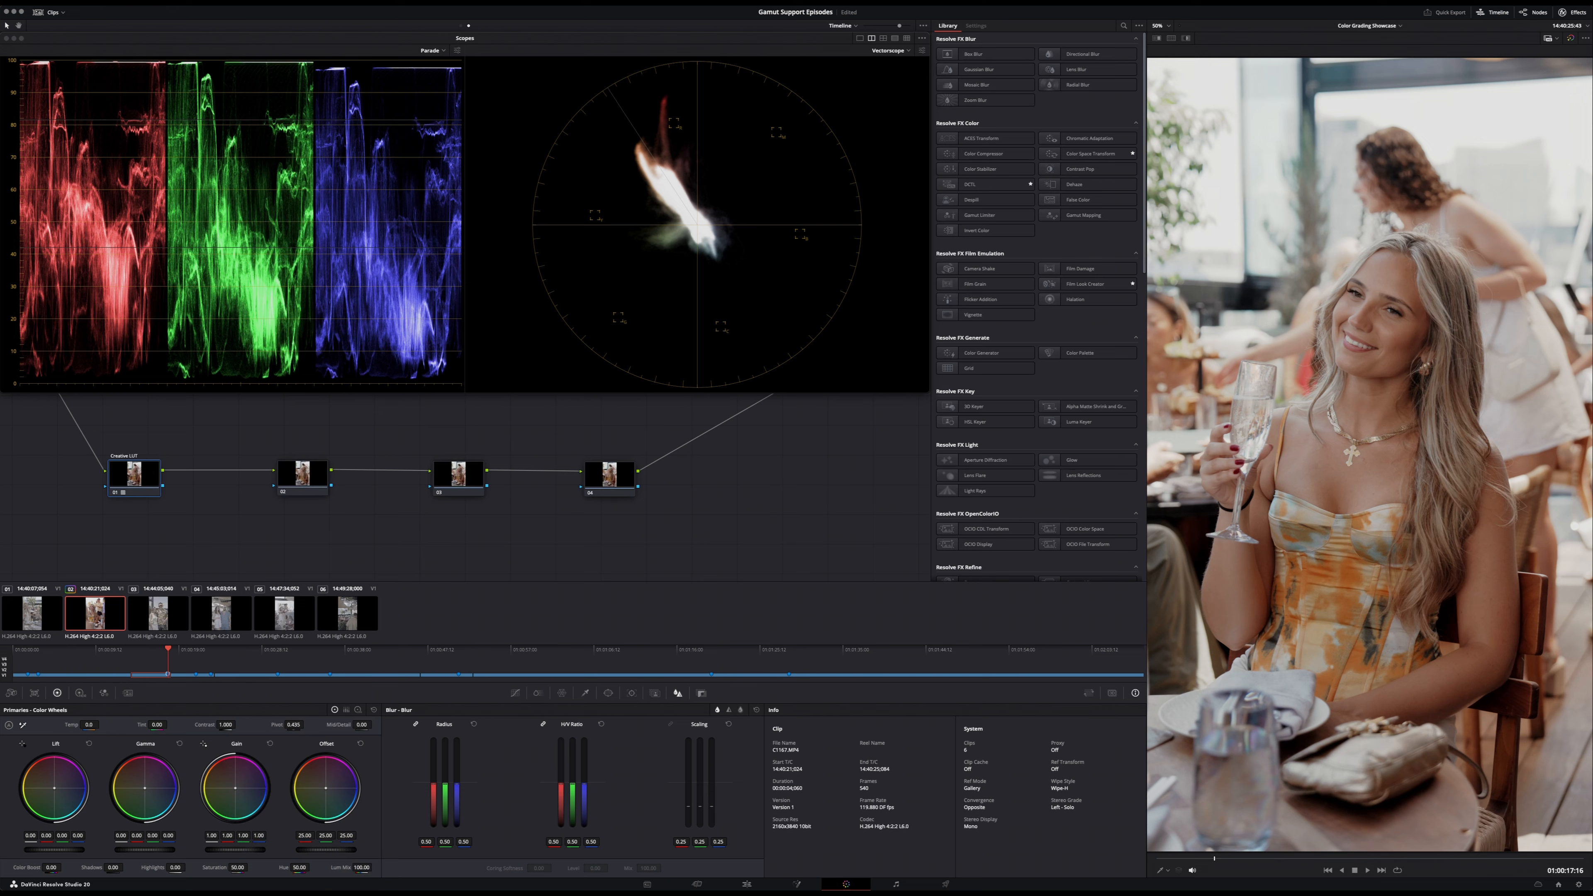
- Toggle the Creative LUT node off and on repeatedly to compare the image with and without the look
key("super+d")
key("super+d")
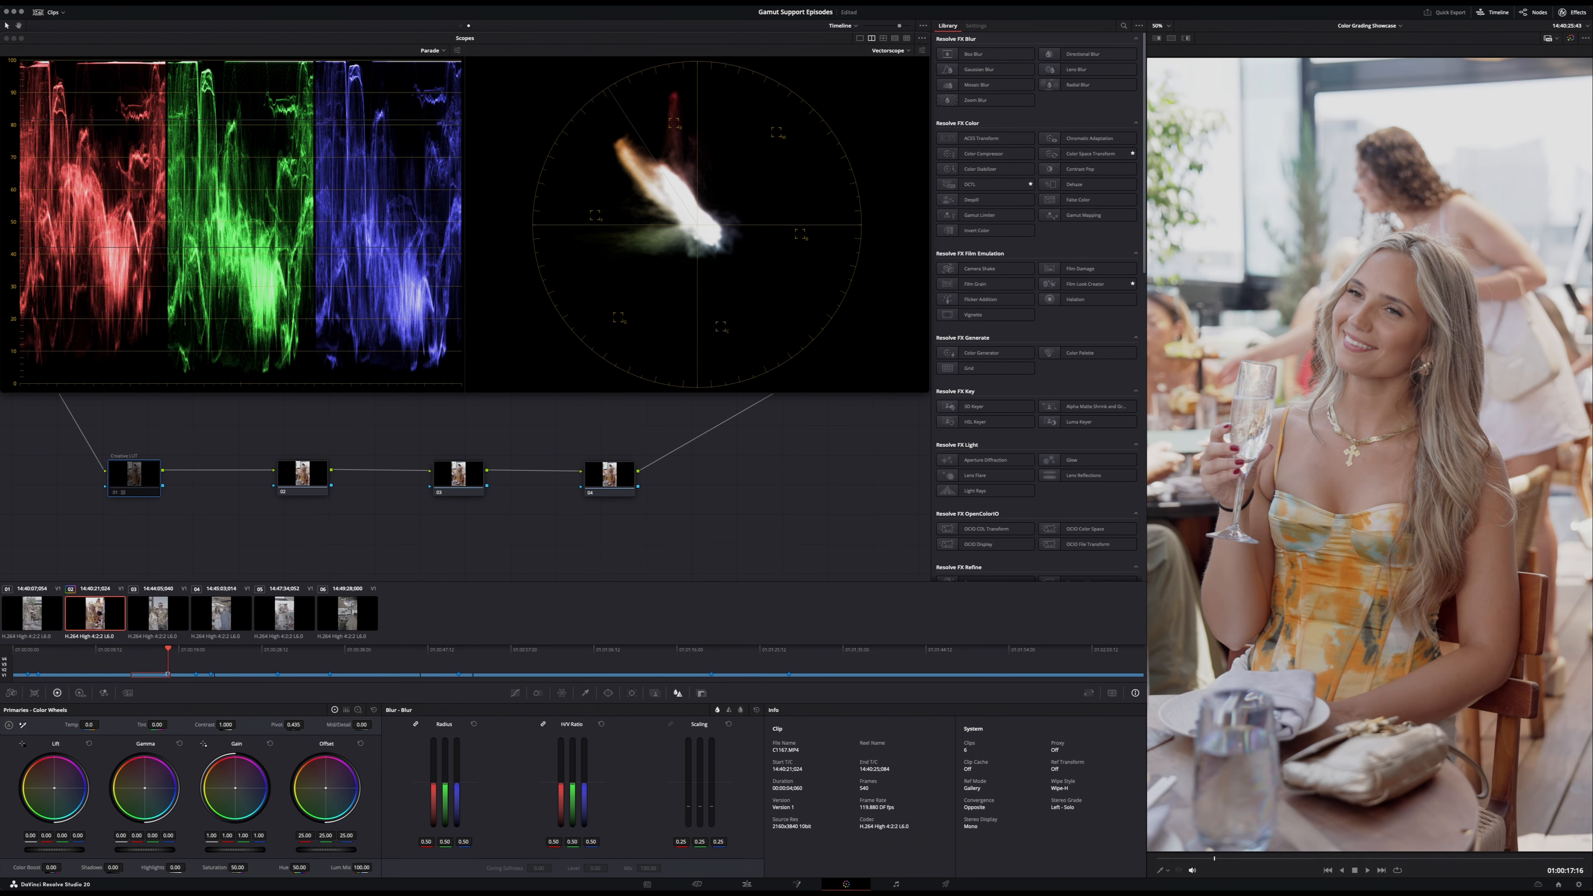
key("super+d")
key("super+d")
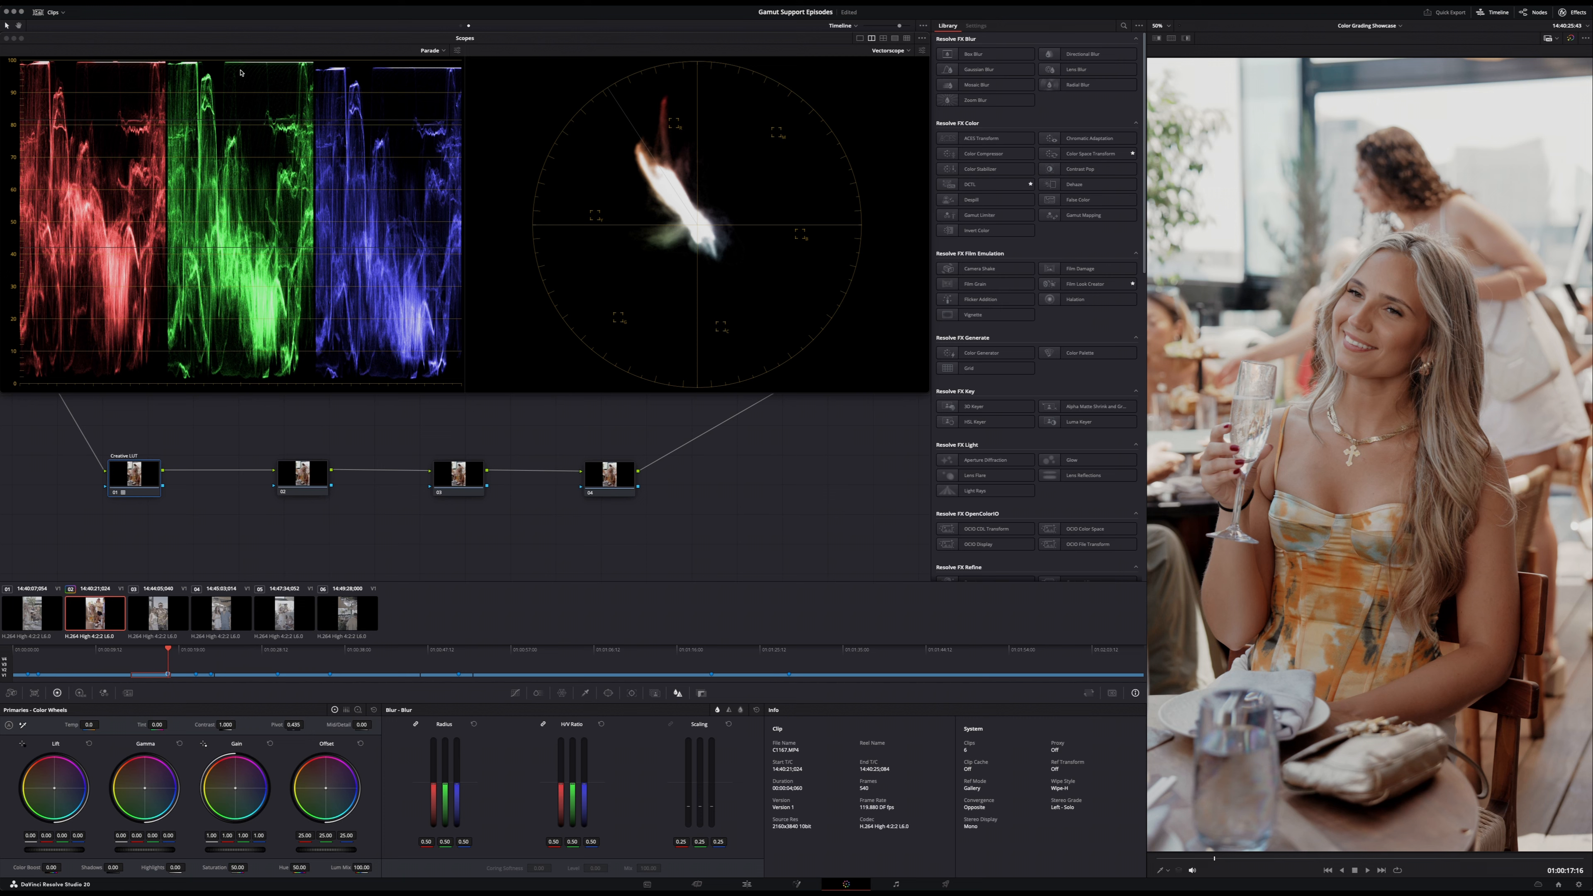
key("super+d")
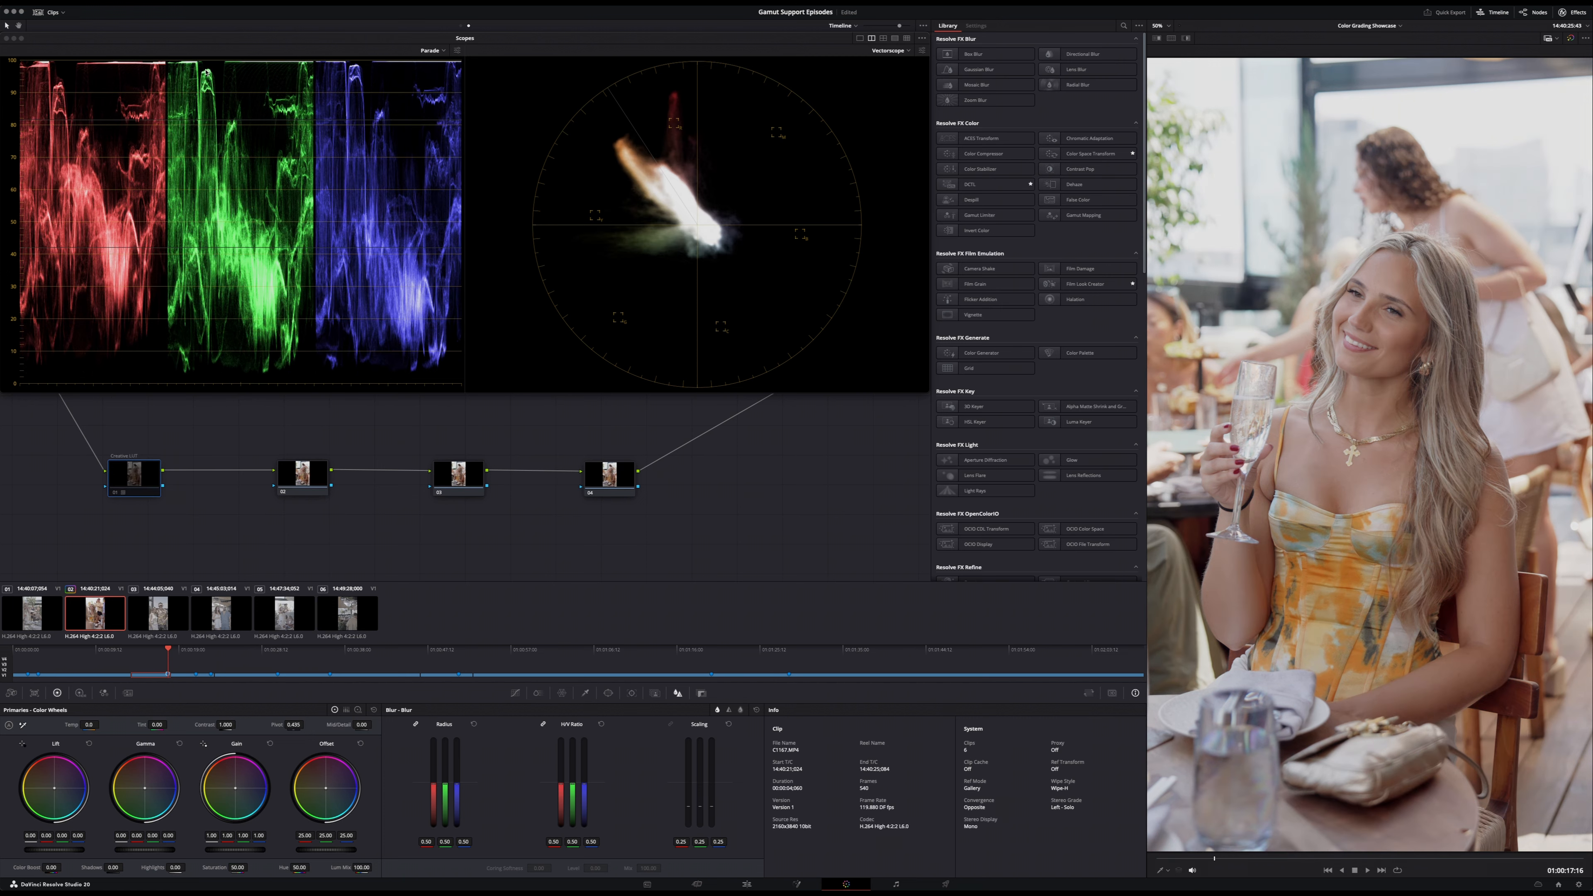
key("super+d")
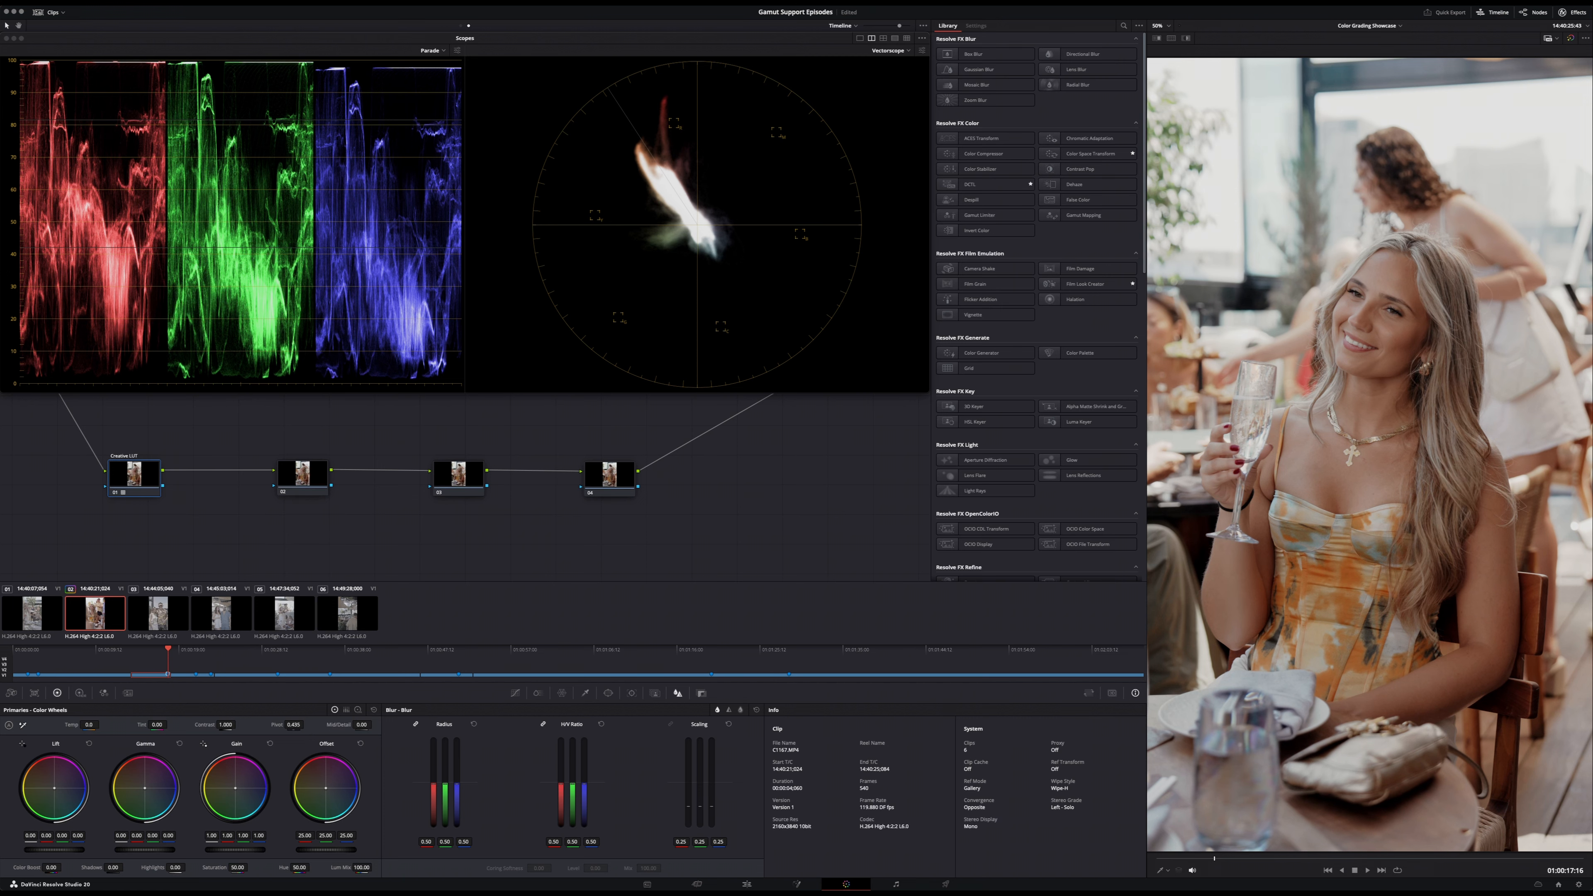
key("super+d")
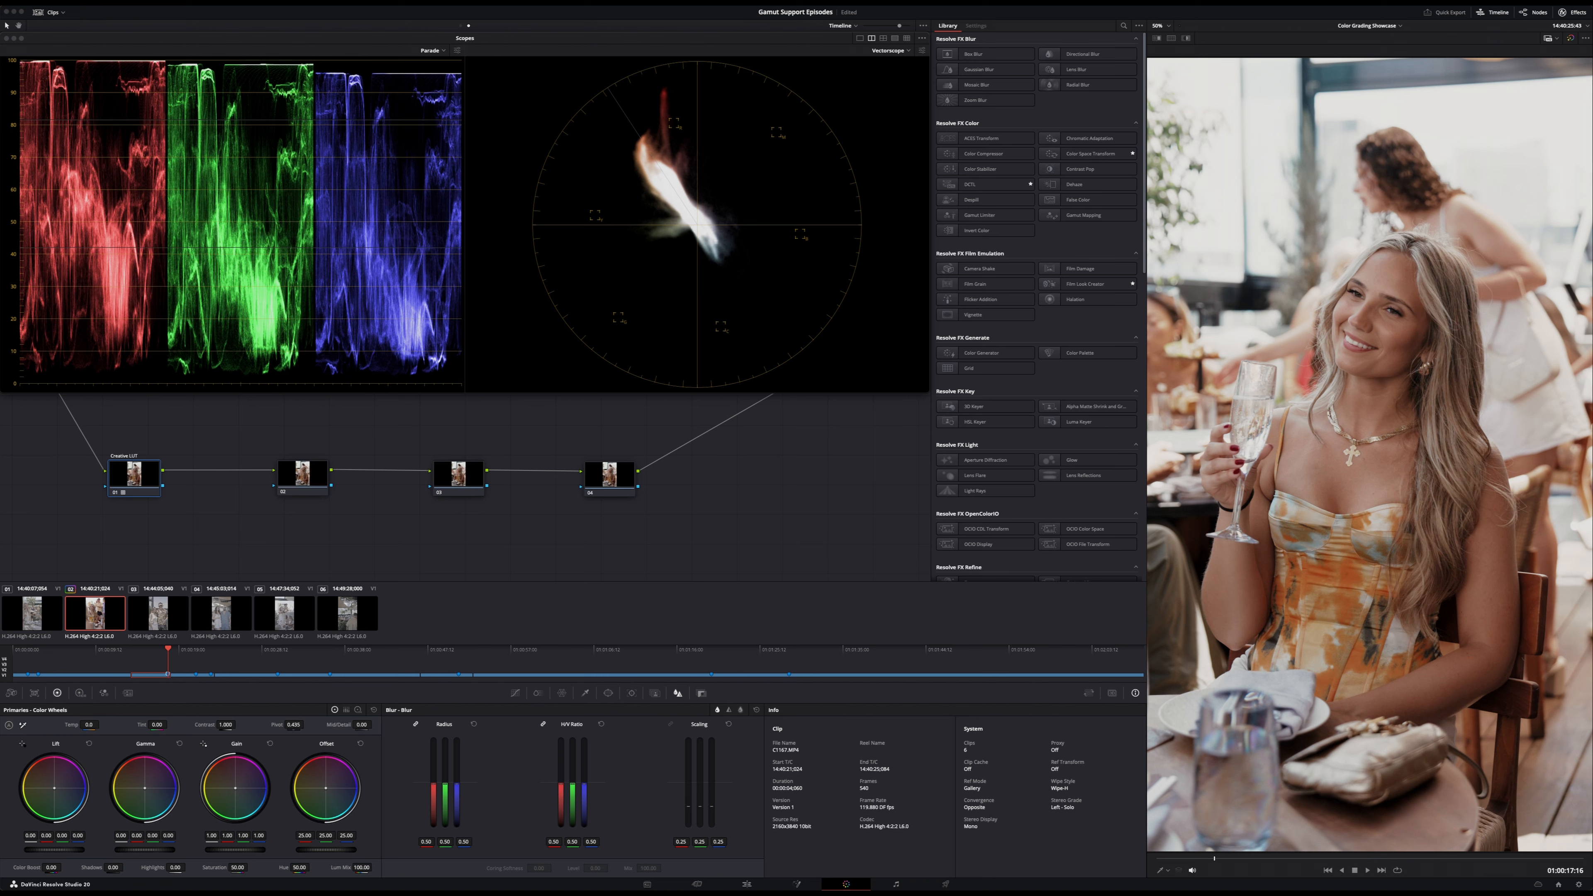
key("super+d")
key("super+d")
key("super+d")
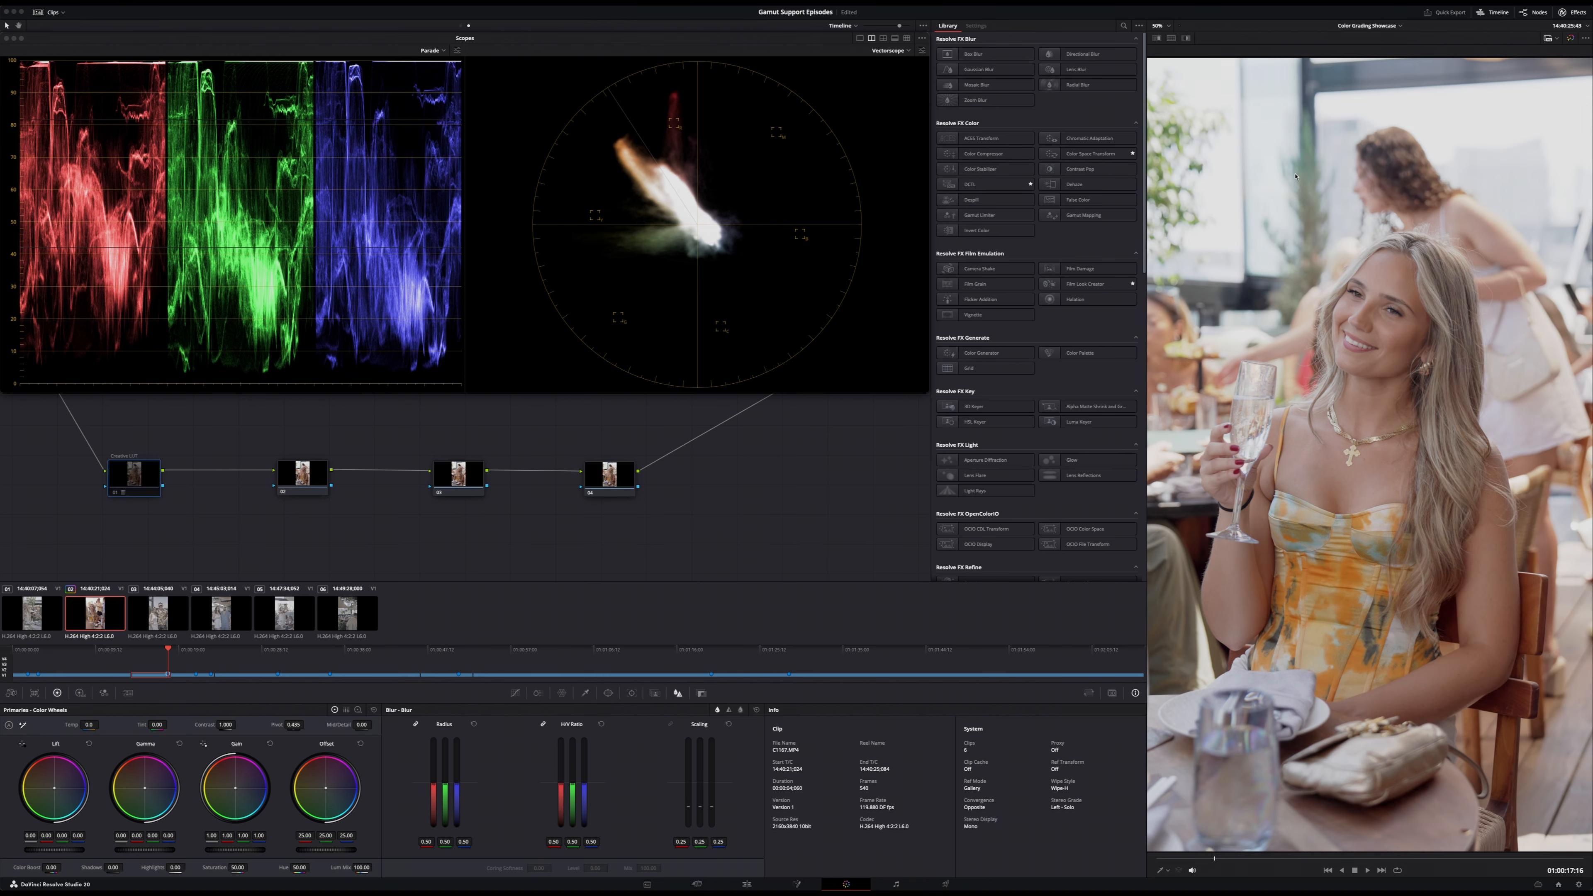
key("super+d")
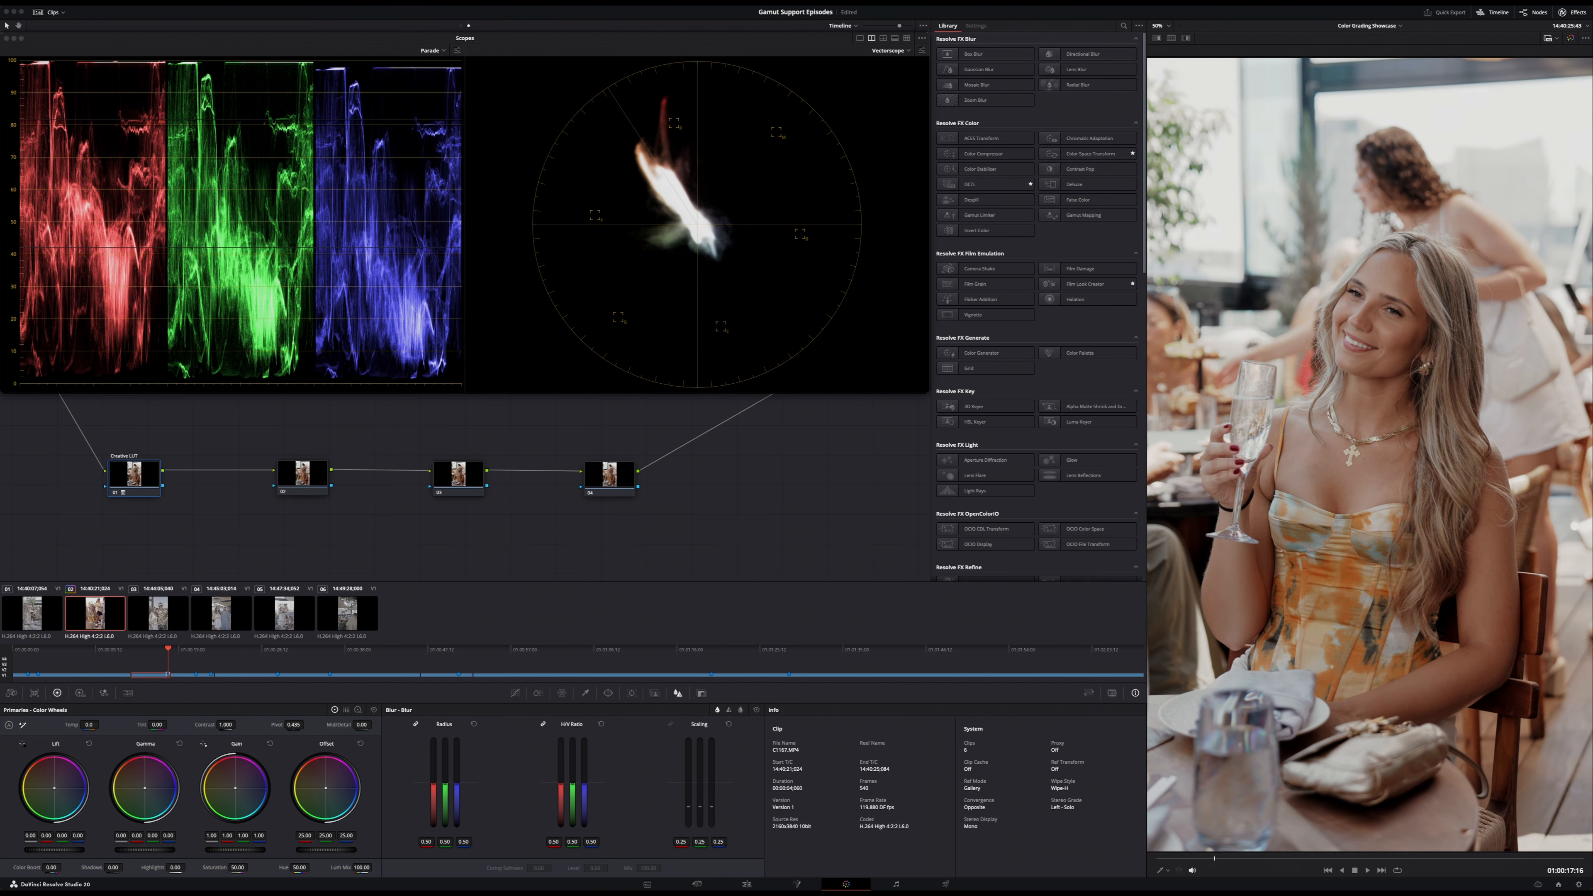
- Undo the last two look changes on the Creative LUT node and disable the node for comparison
key("super+z")
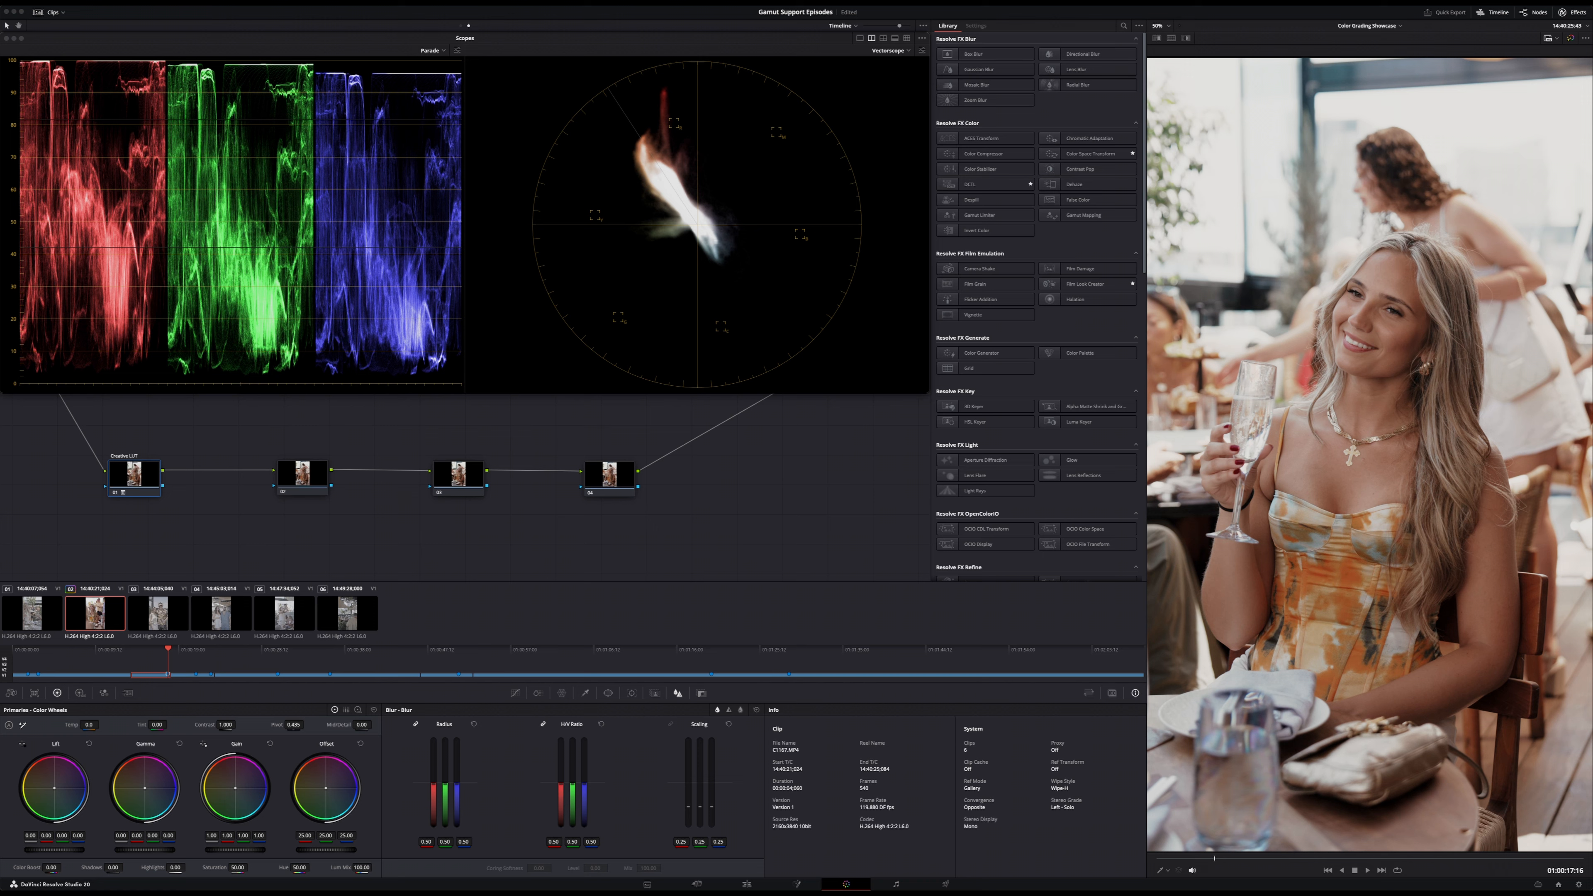
key("super+z")
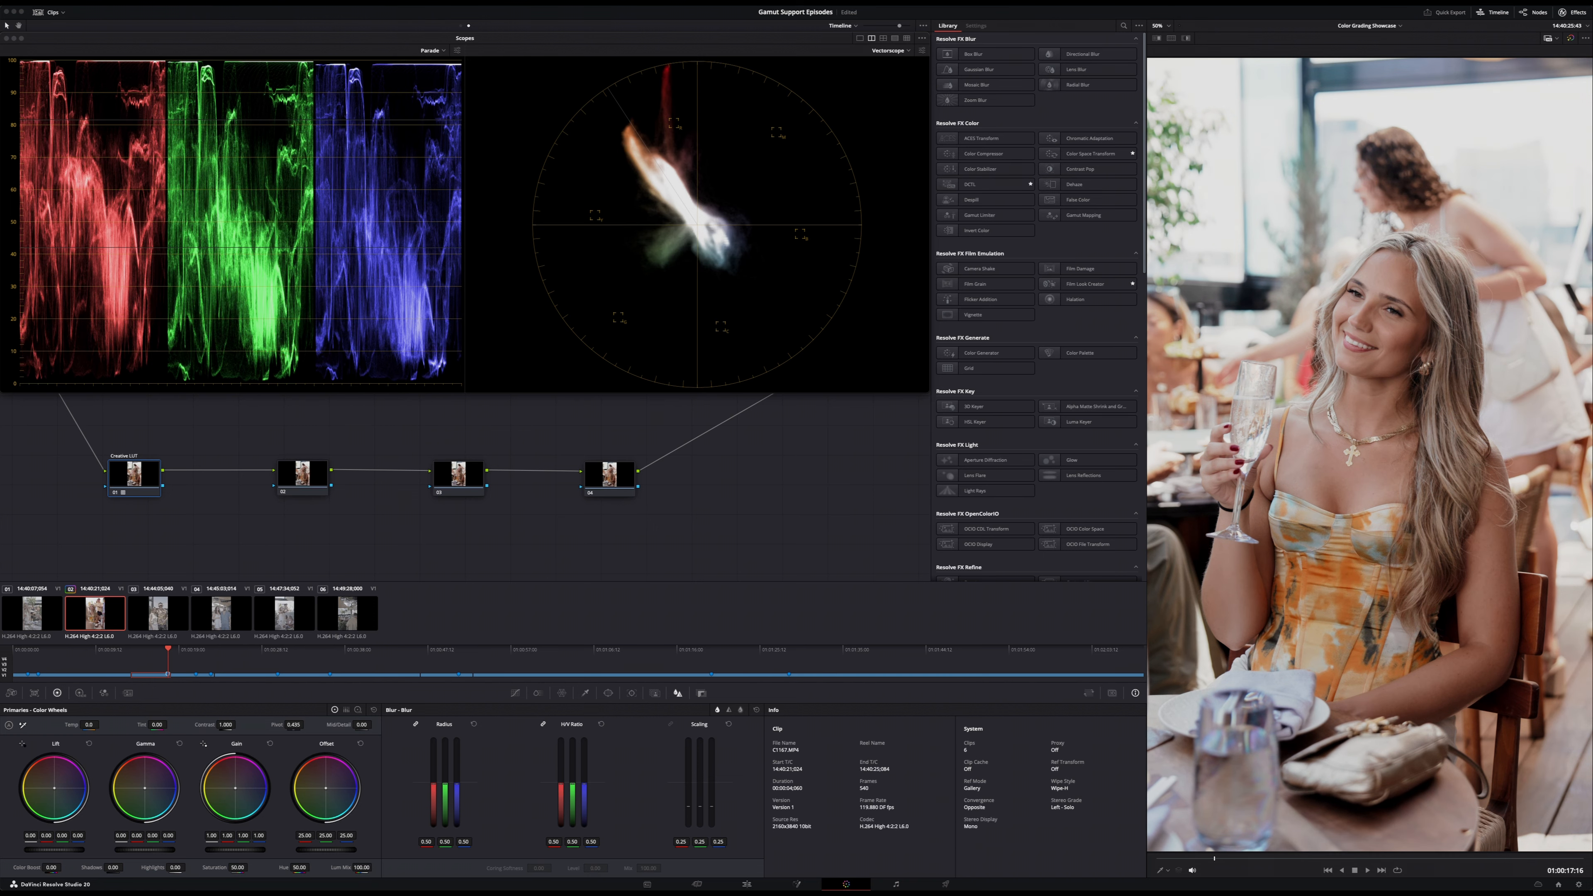
key("super+d")
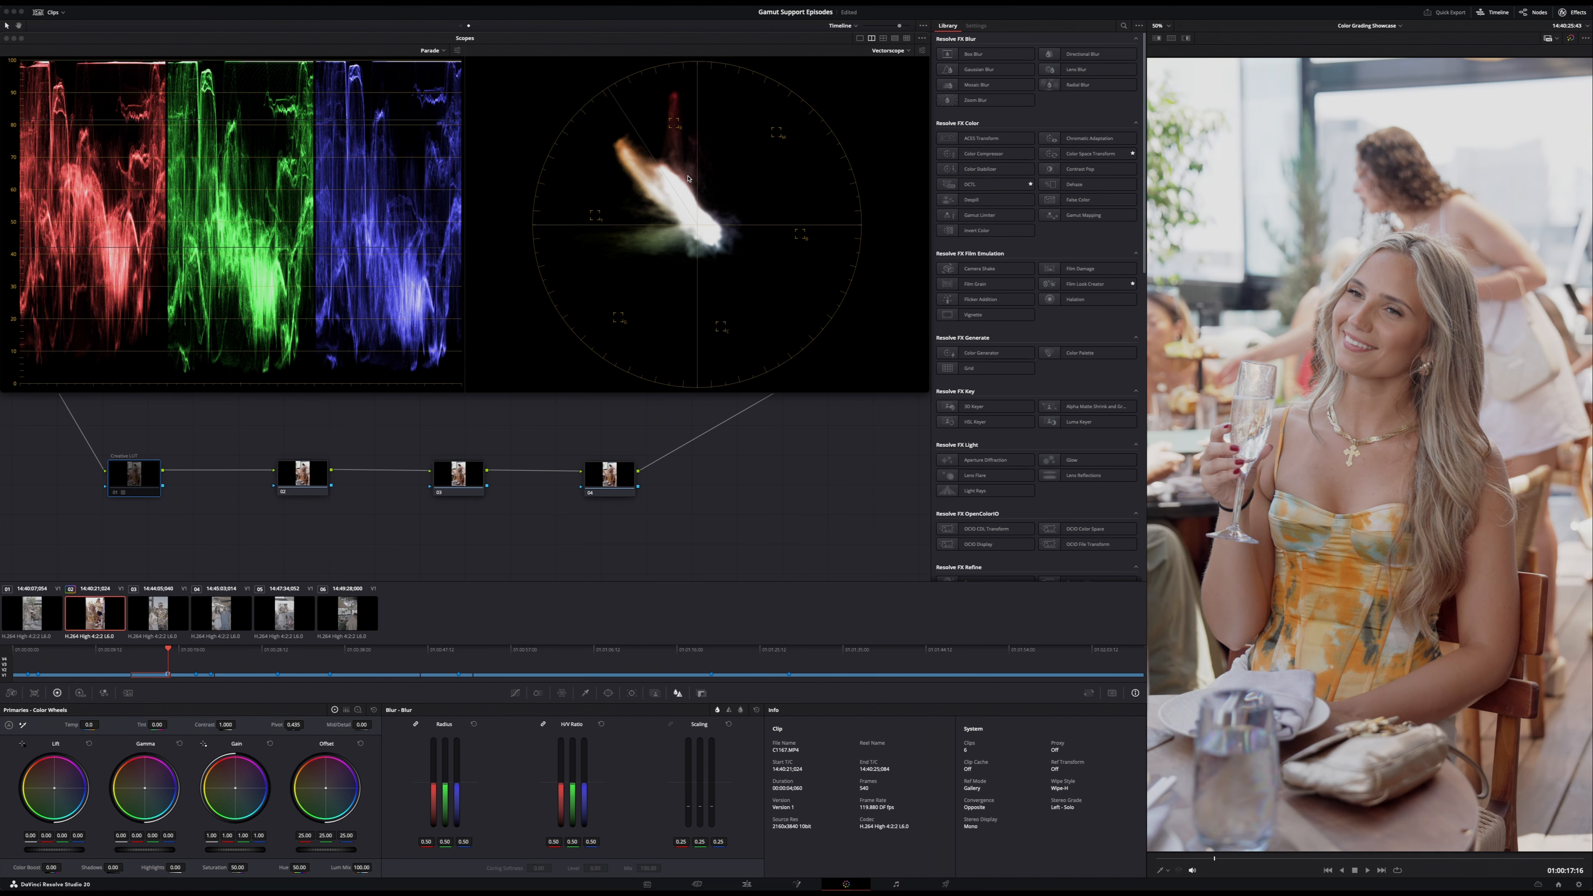
- Re-enable the Creative LUT node and step back through its alternative looks, passing the black-and-white one, to a soft, warm look
key("super+d")
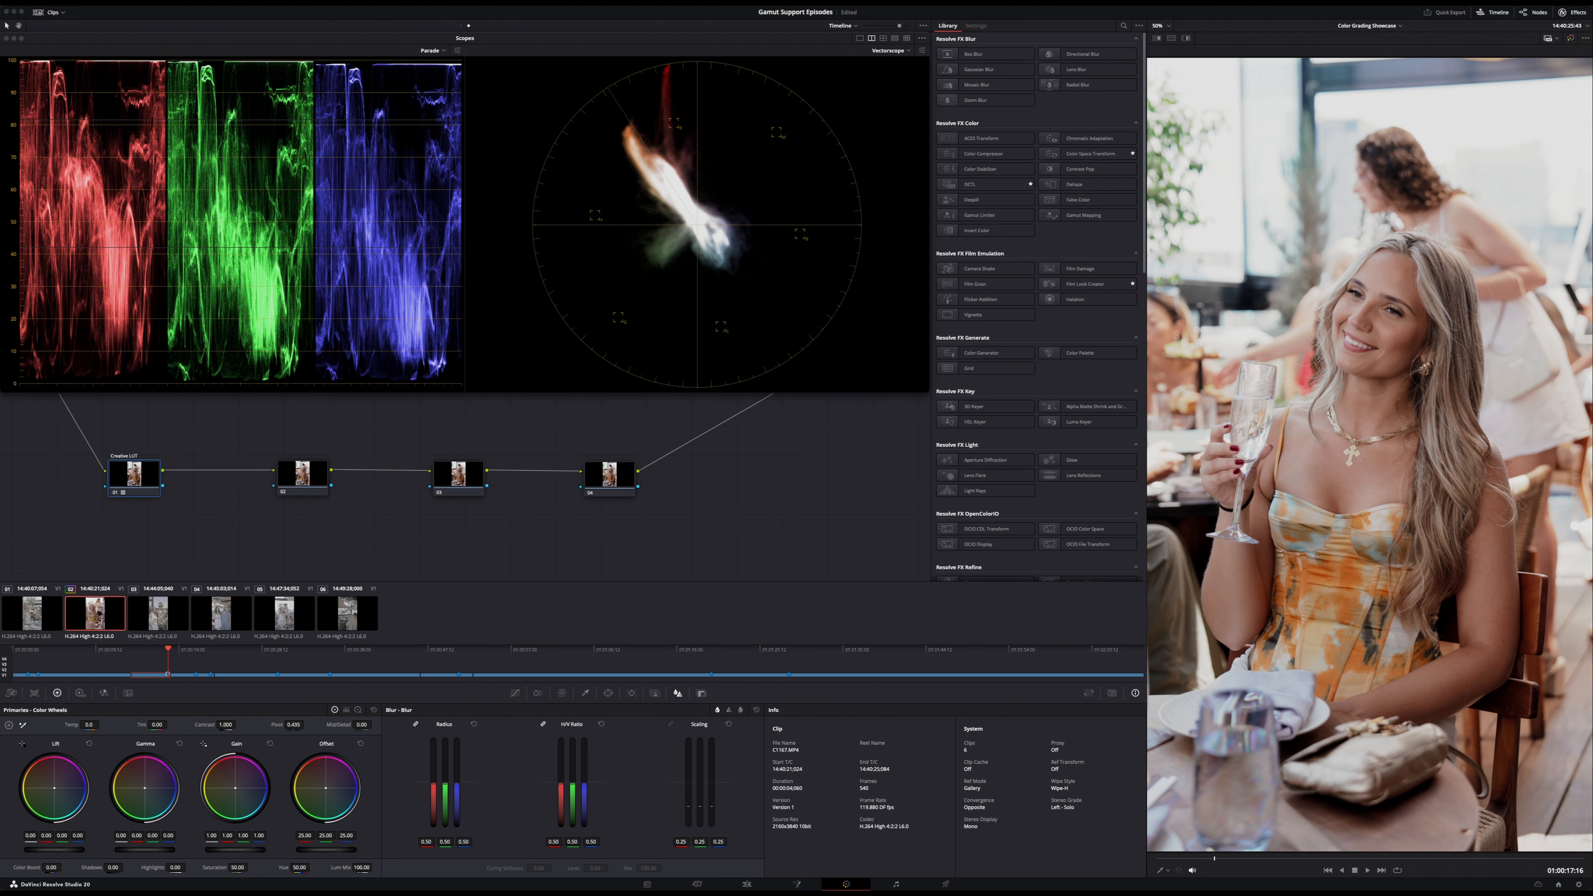
key("super+z")
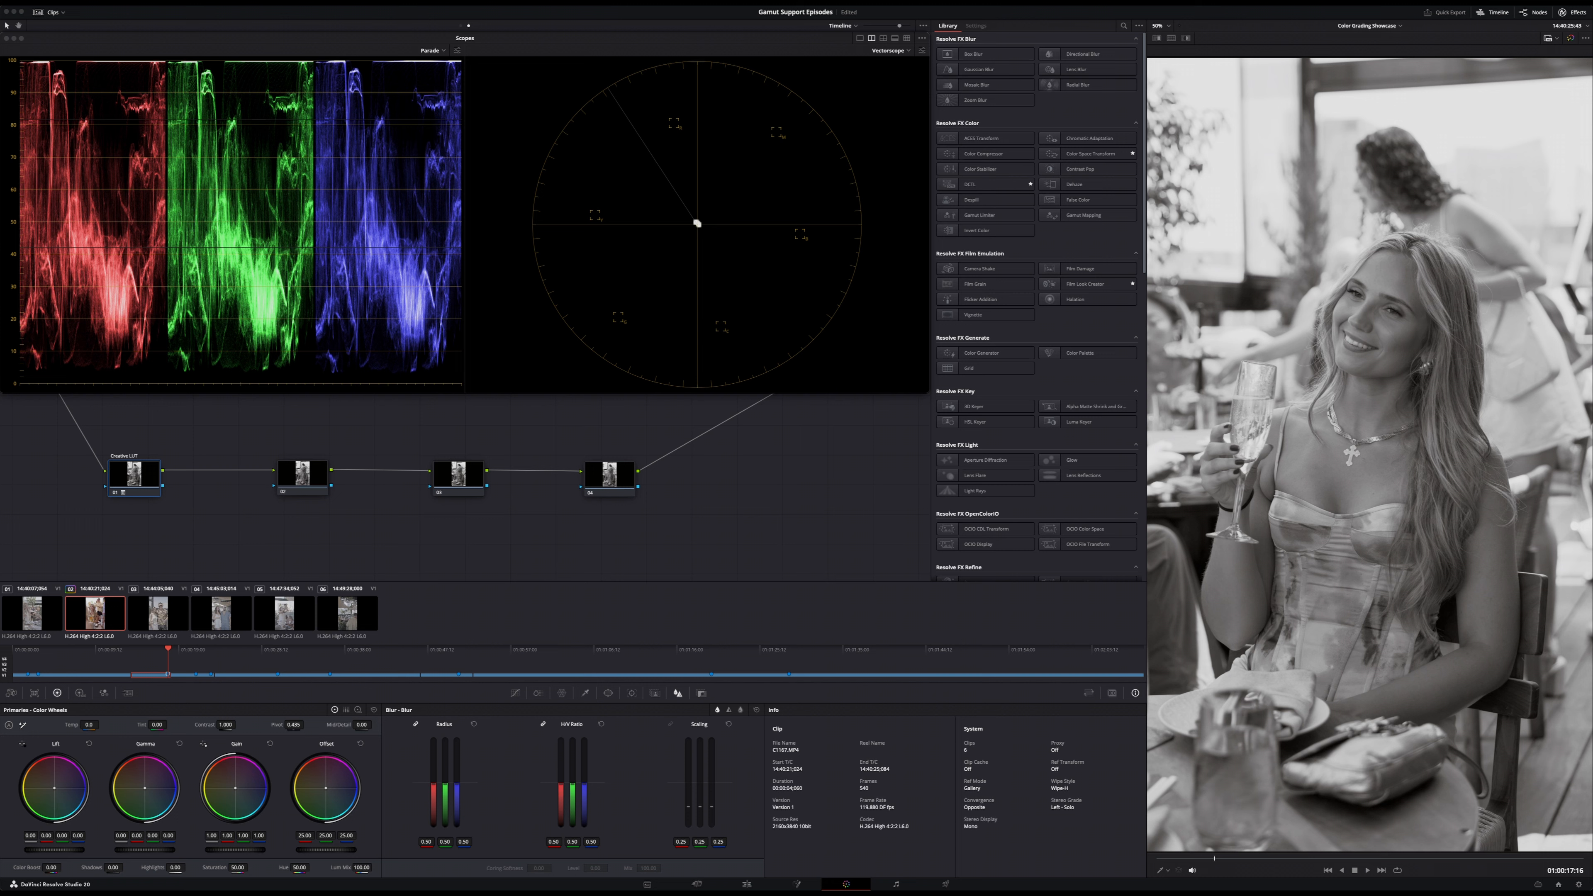
key("super+z")
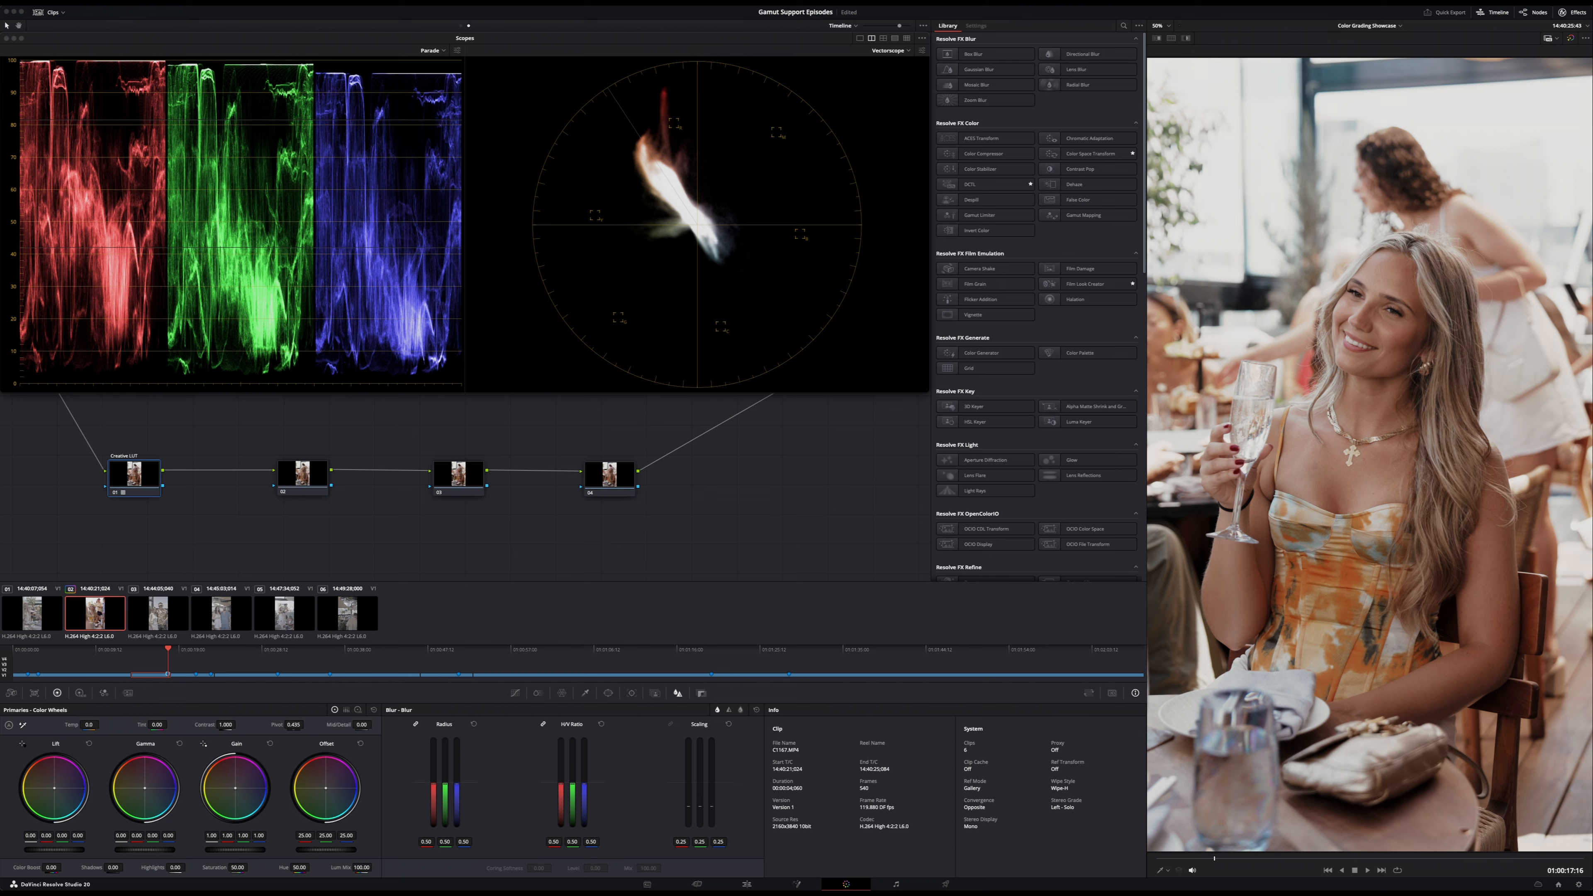
key("super+z")
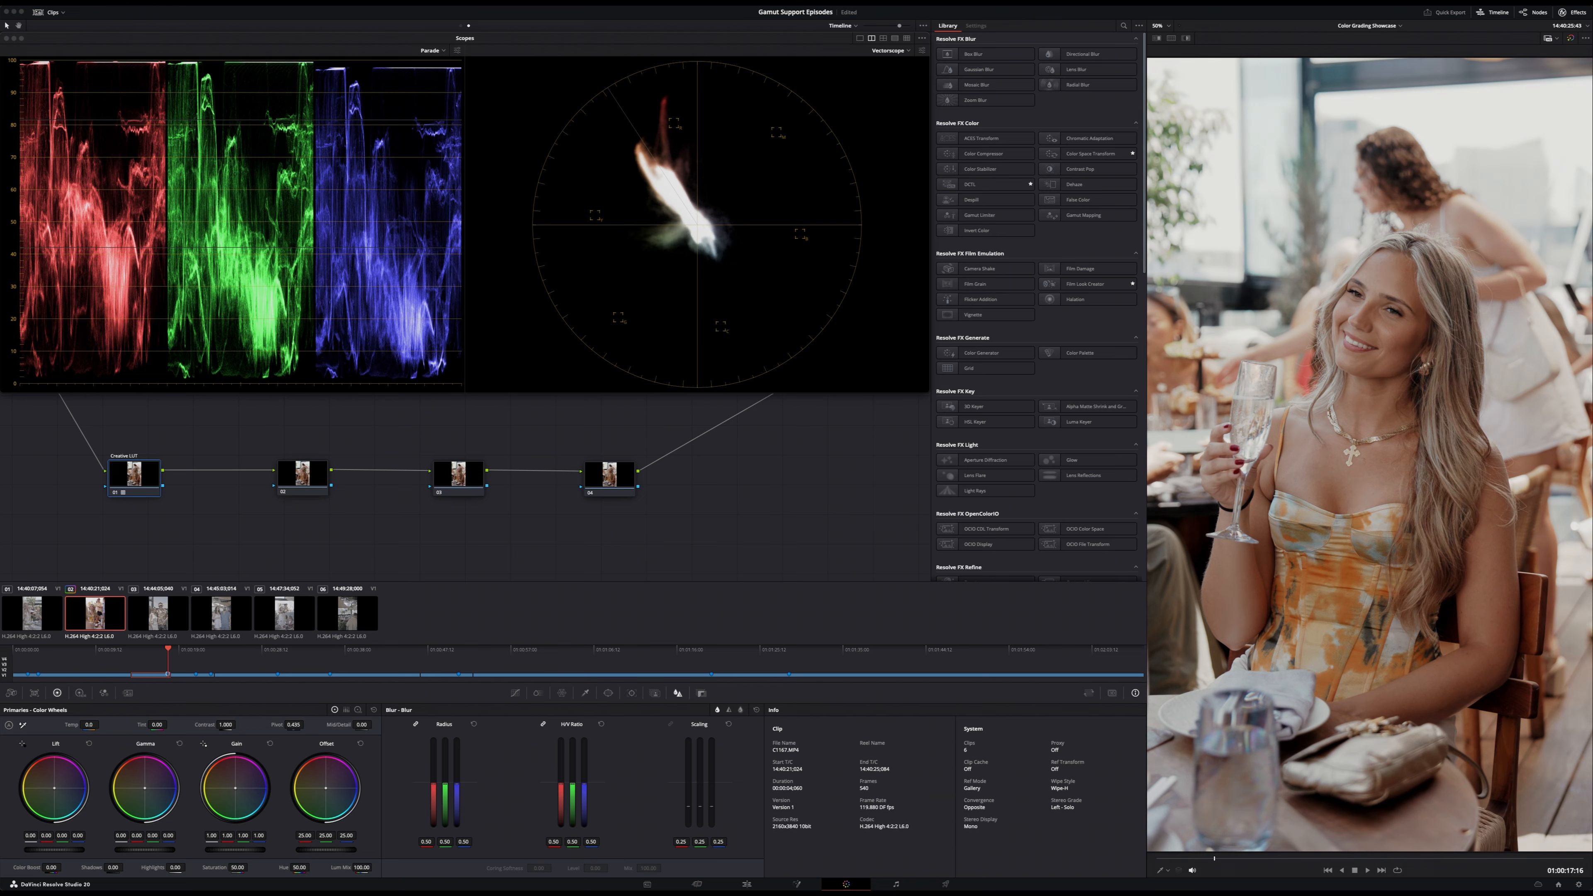
key("super+z")
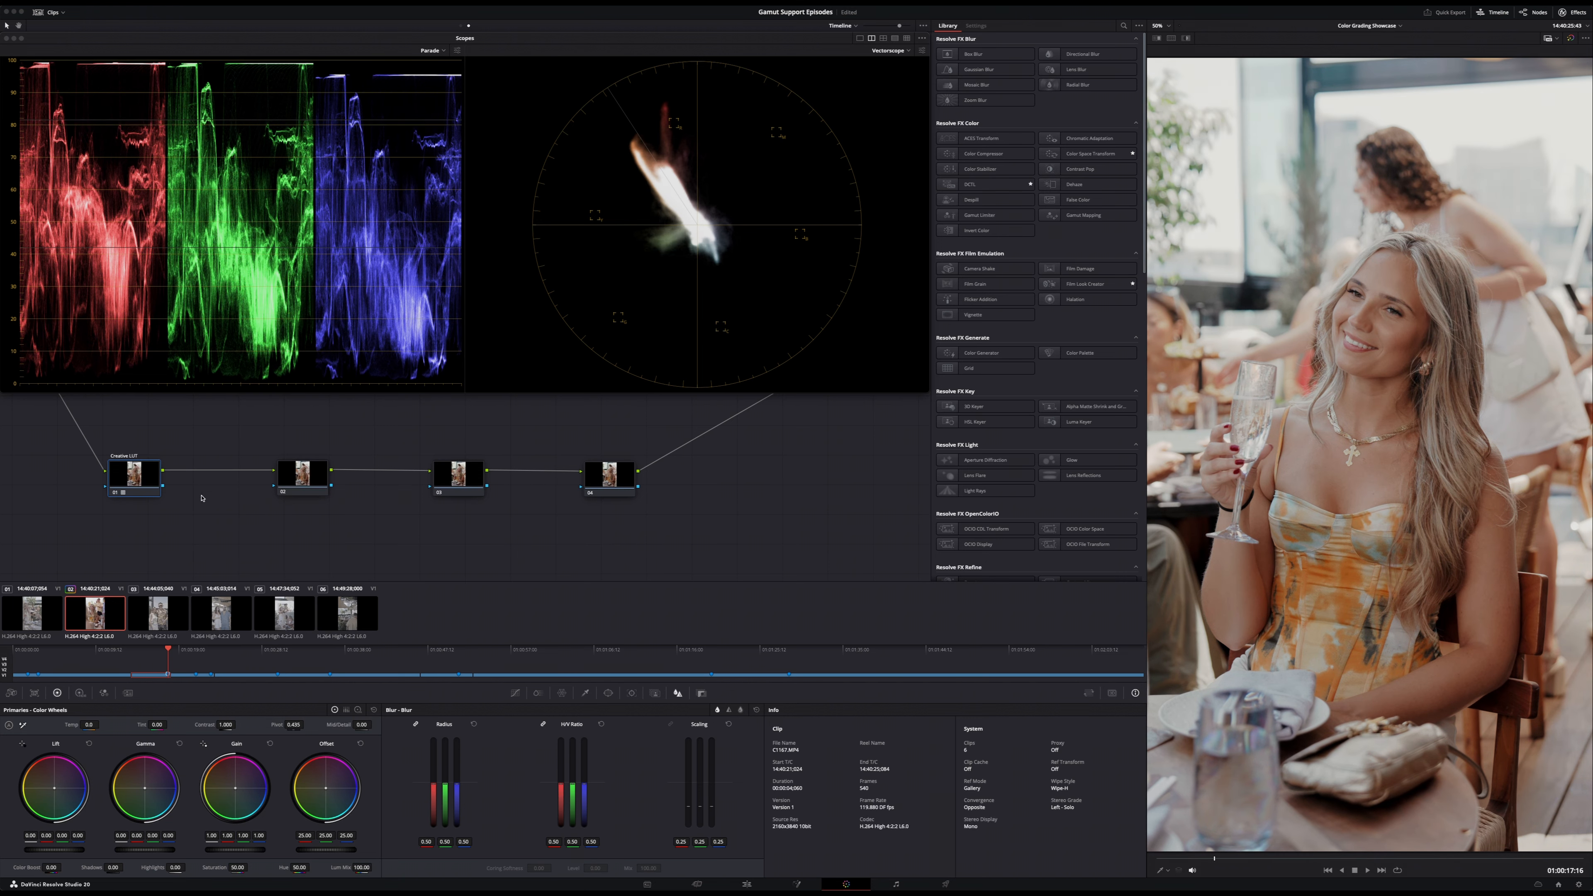
- Scrub through the second clip and toggle the Creative LUT node to review the look on different frames
left_click_drag(168, 649, 144, 654)
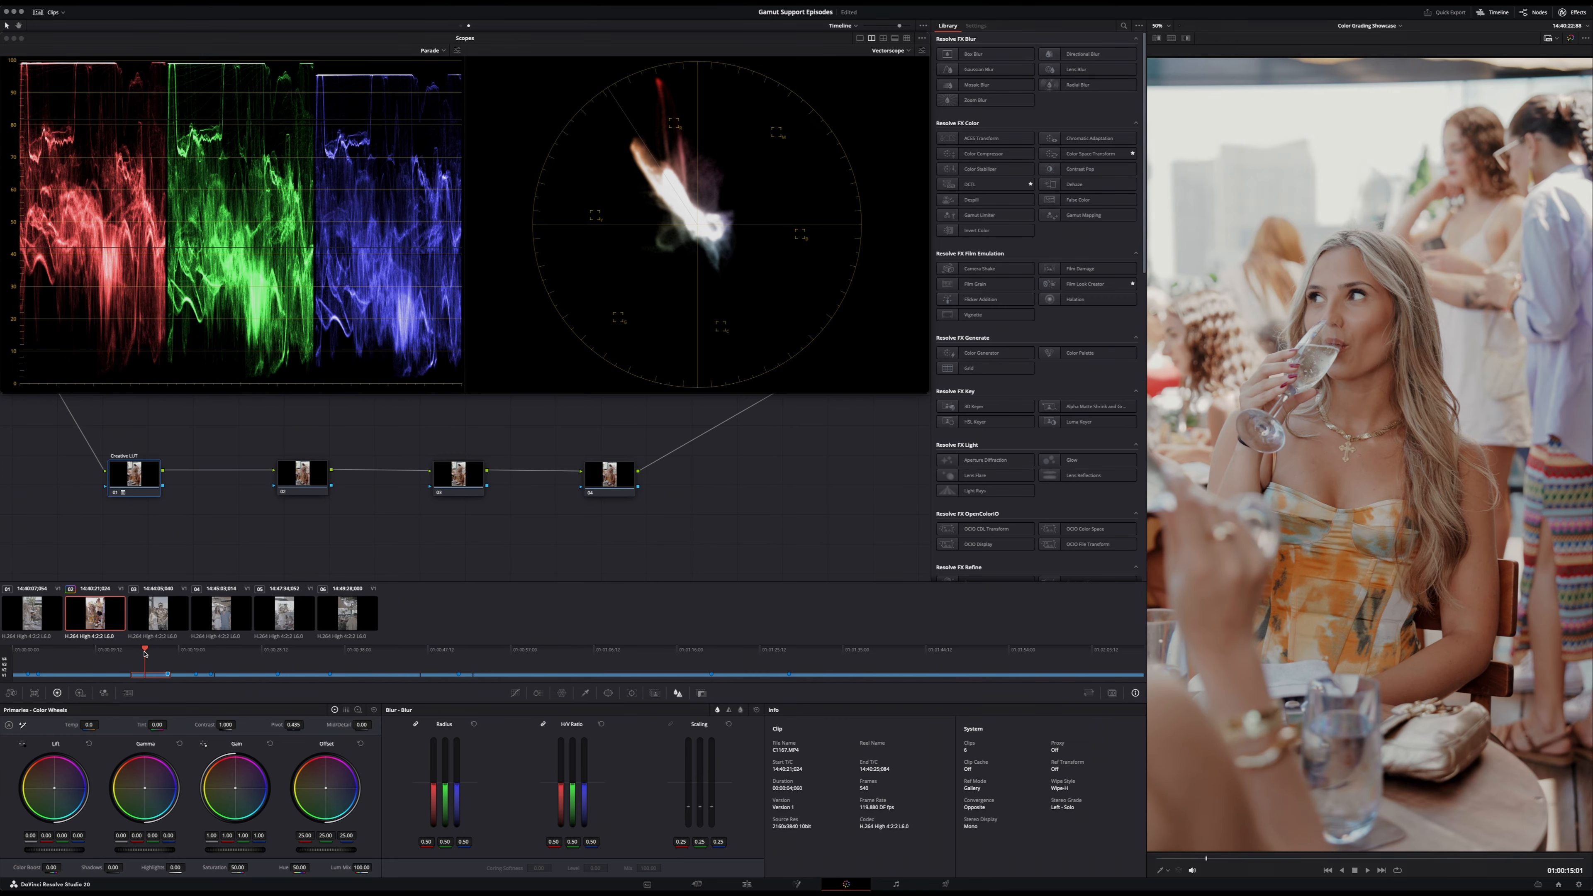
key("shift+Down")
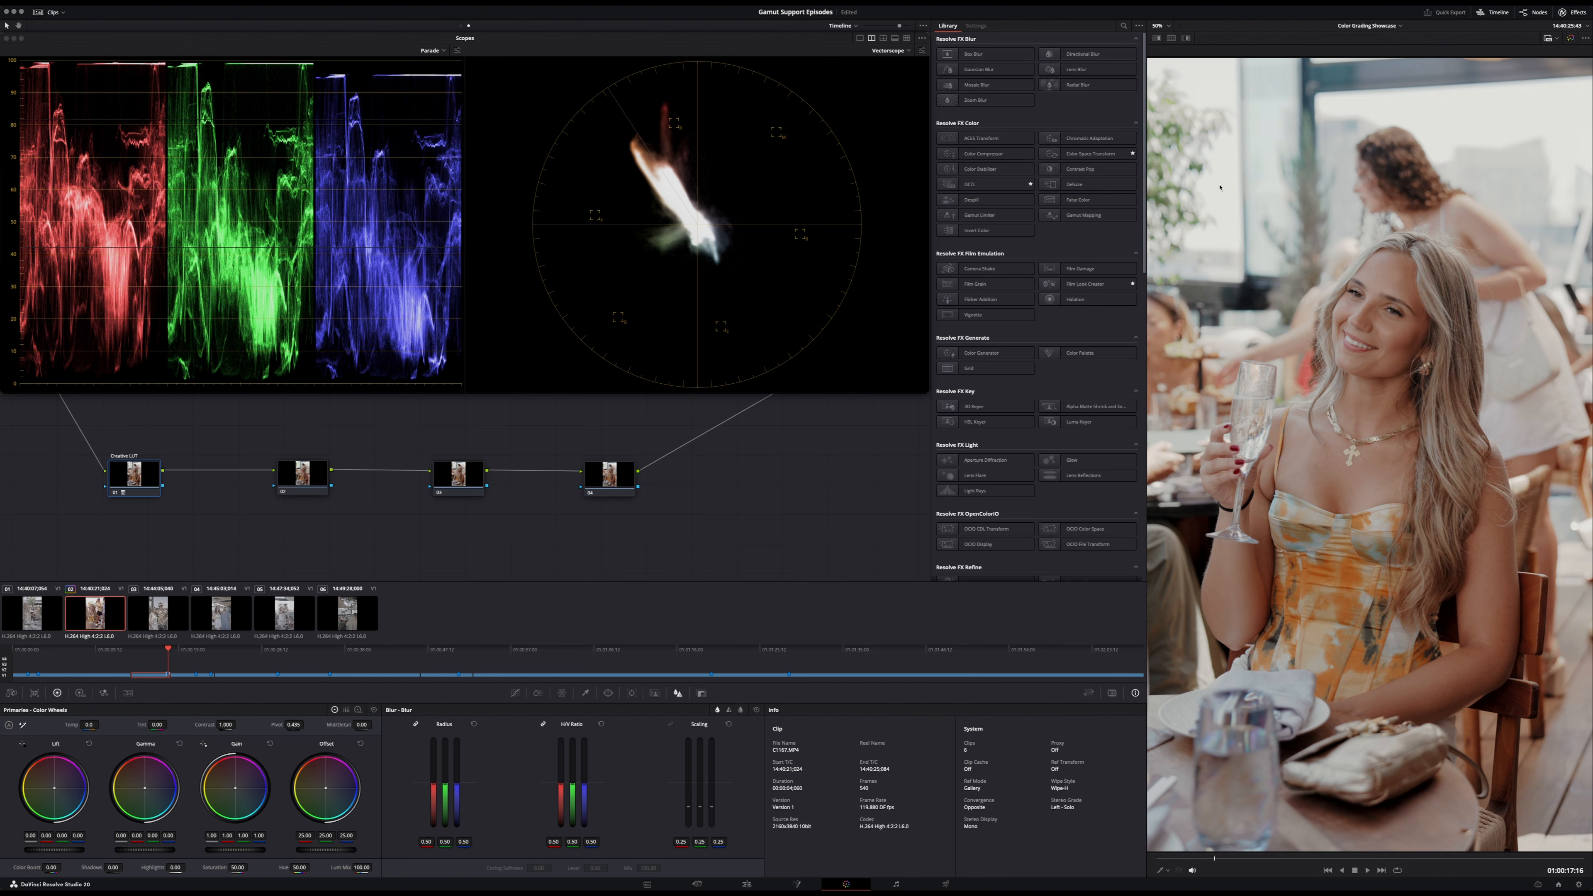
key("shift+d")
key("shift+d")
key("super+z")
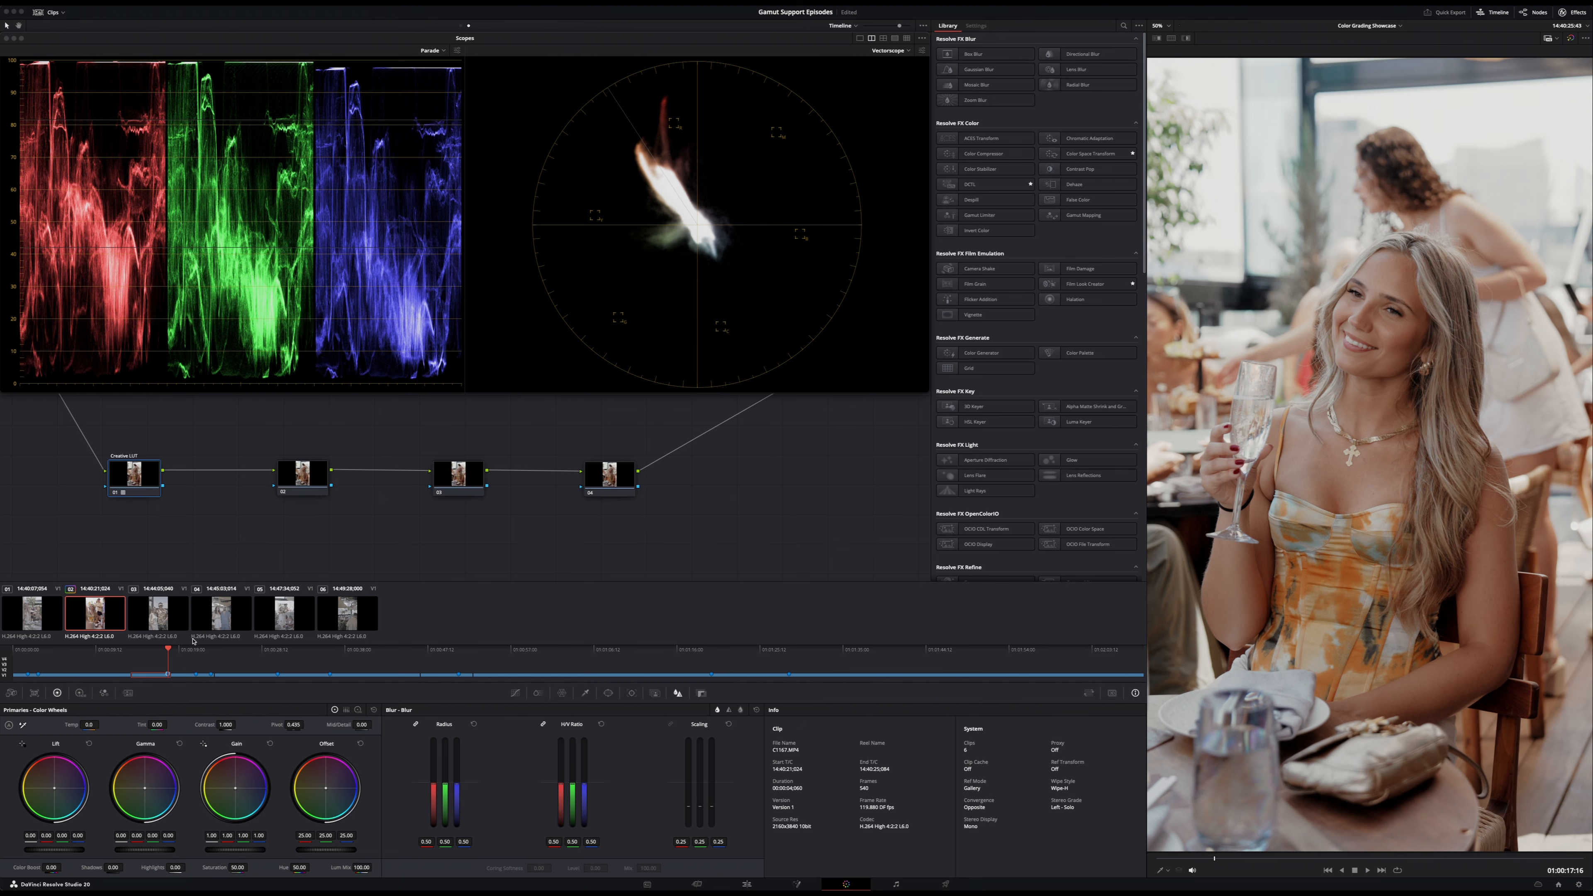
- Go to the third clip, the couple on the terrace, and disable the timeline-level Creative LUT node
left_click(187, 653)
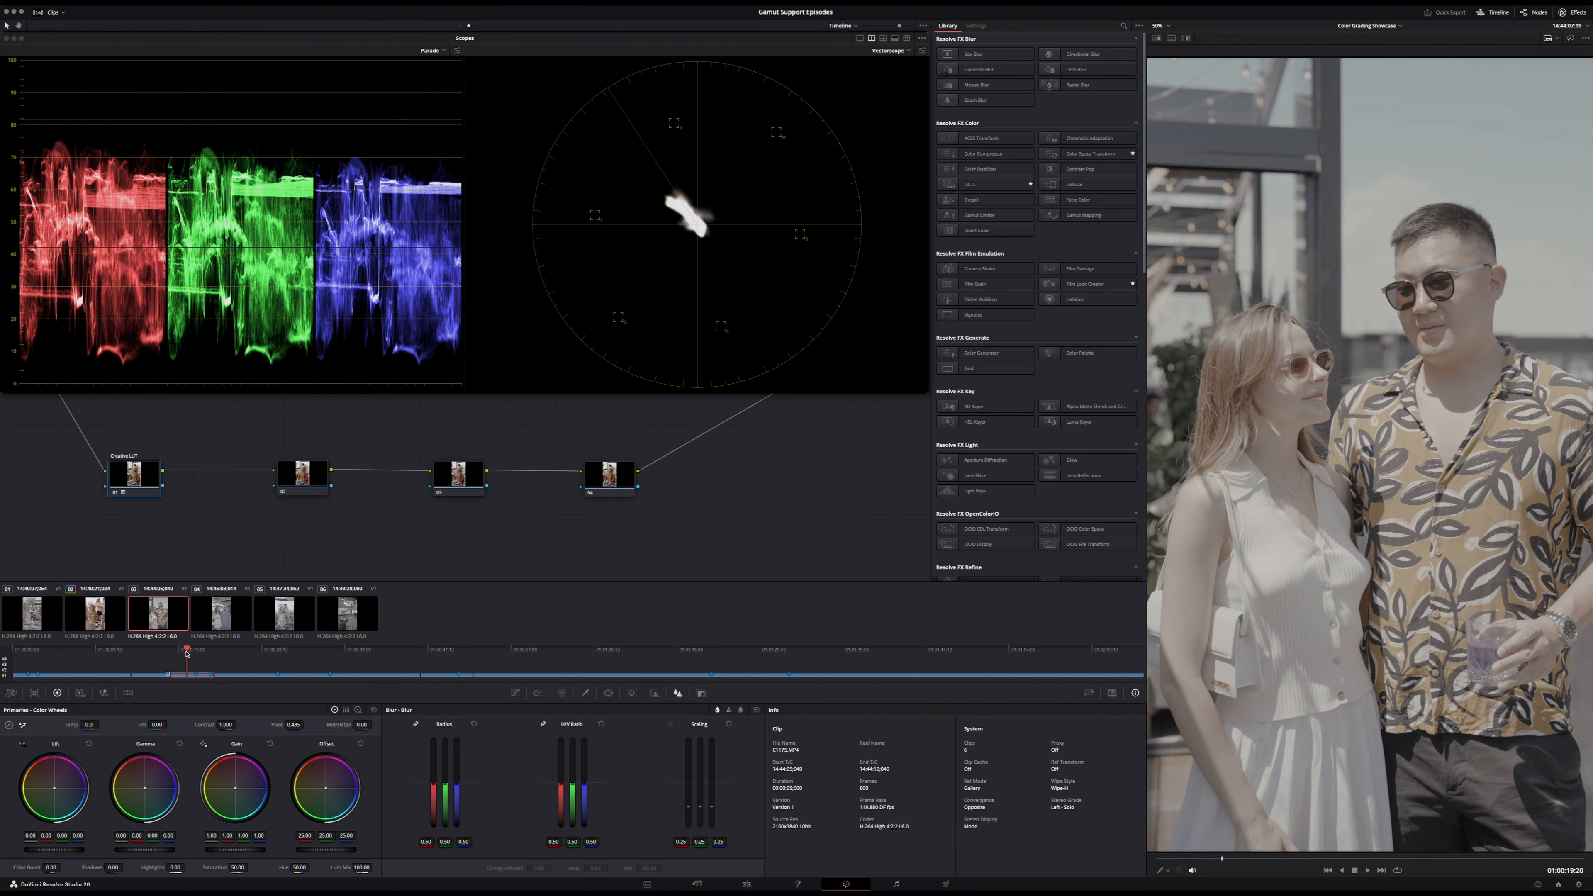
key("shift+Down")
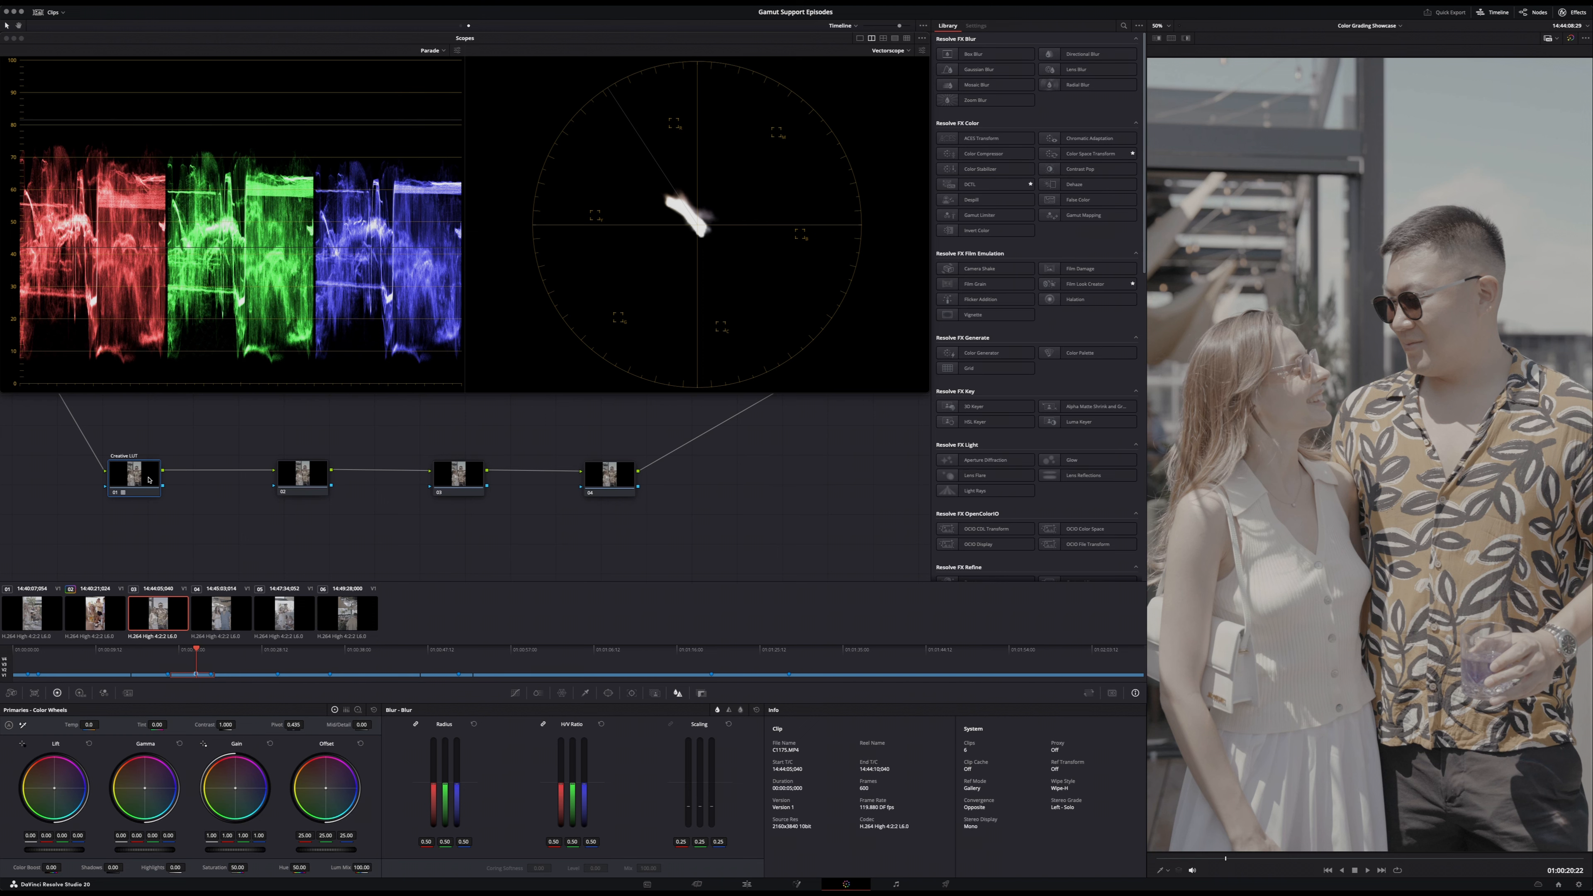
key("ctrl+d")
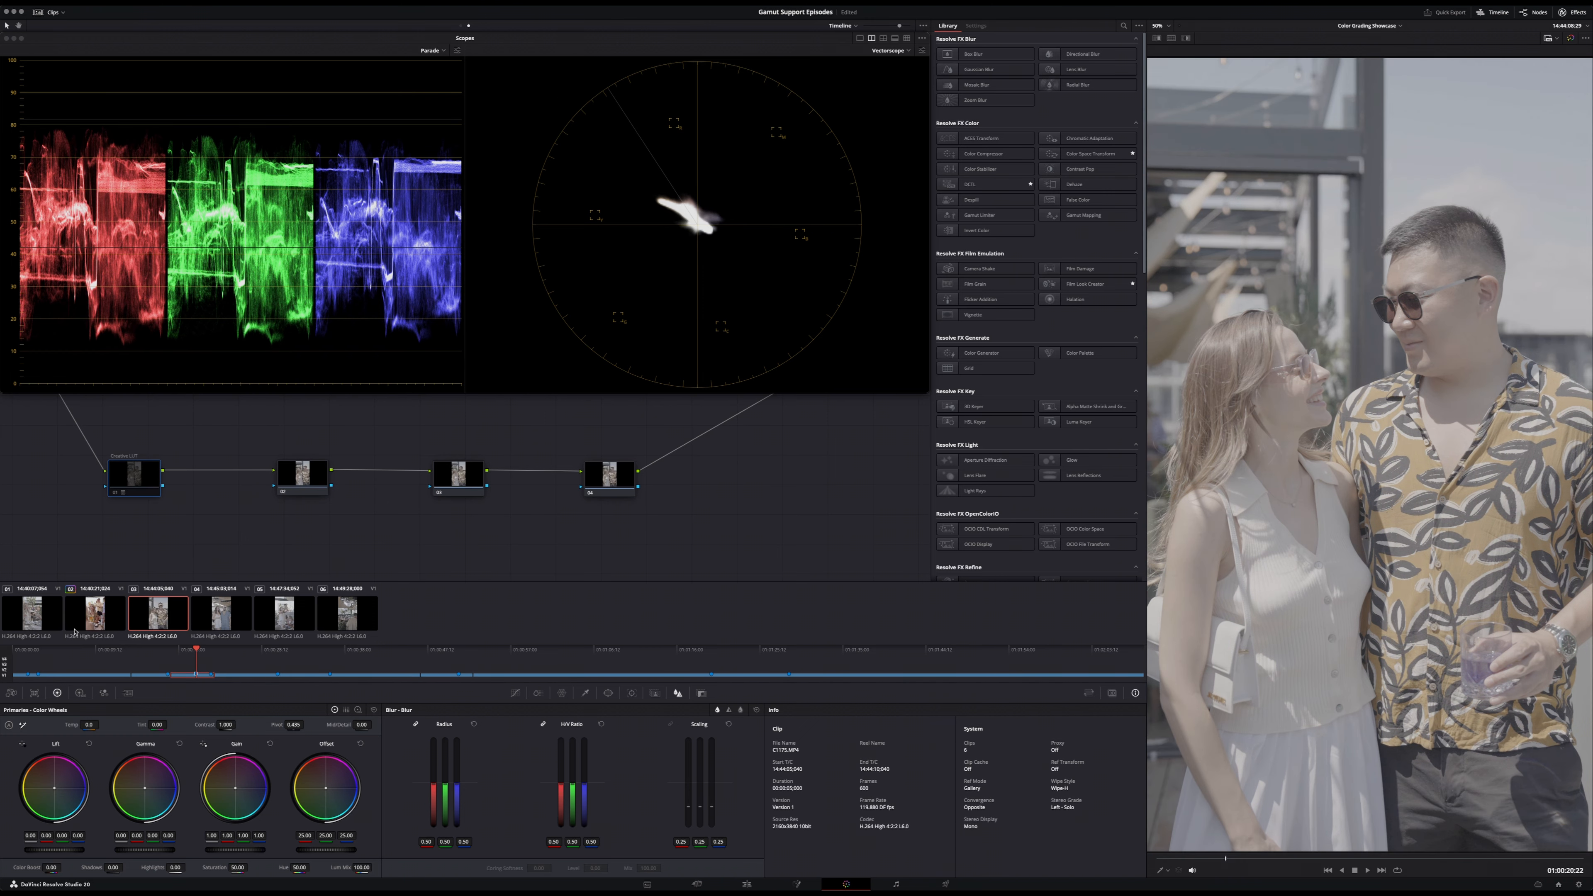
- Switch to the clip-level node graph and copy the second clip's Balance and Base LUT grade onto the third clip, leaving Balance disabled
key("Up")
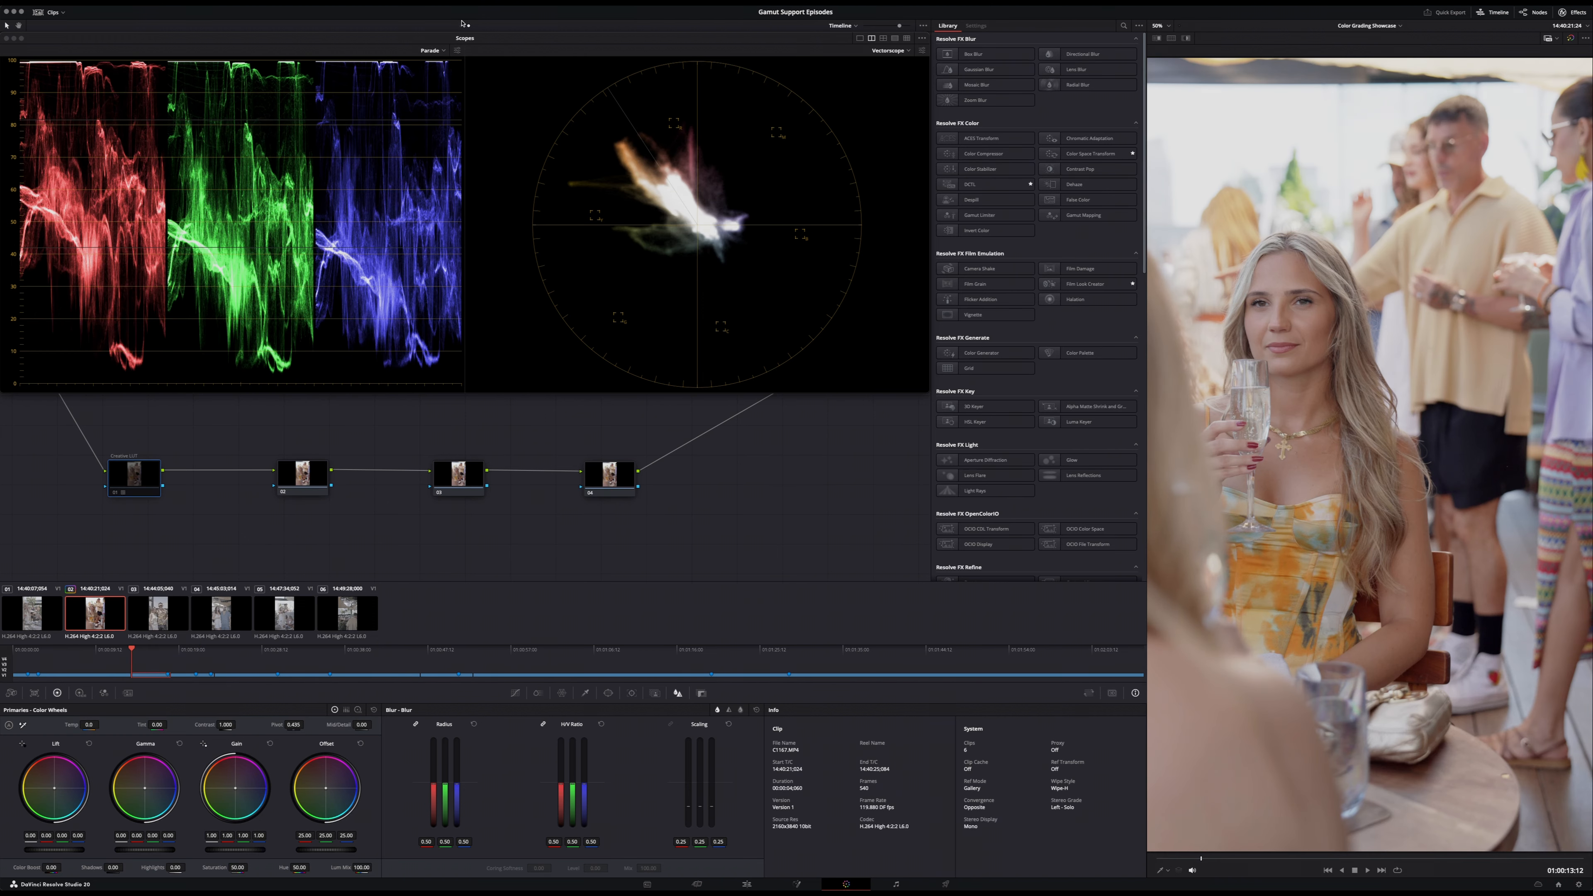
left_click(460, 25)
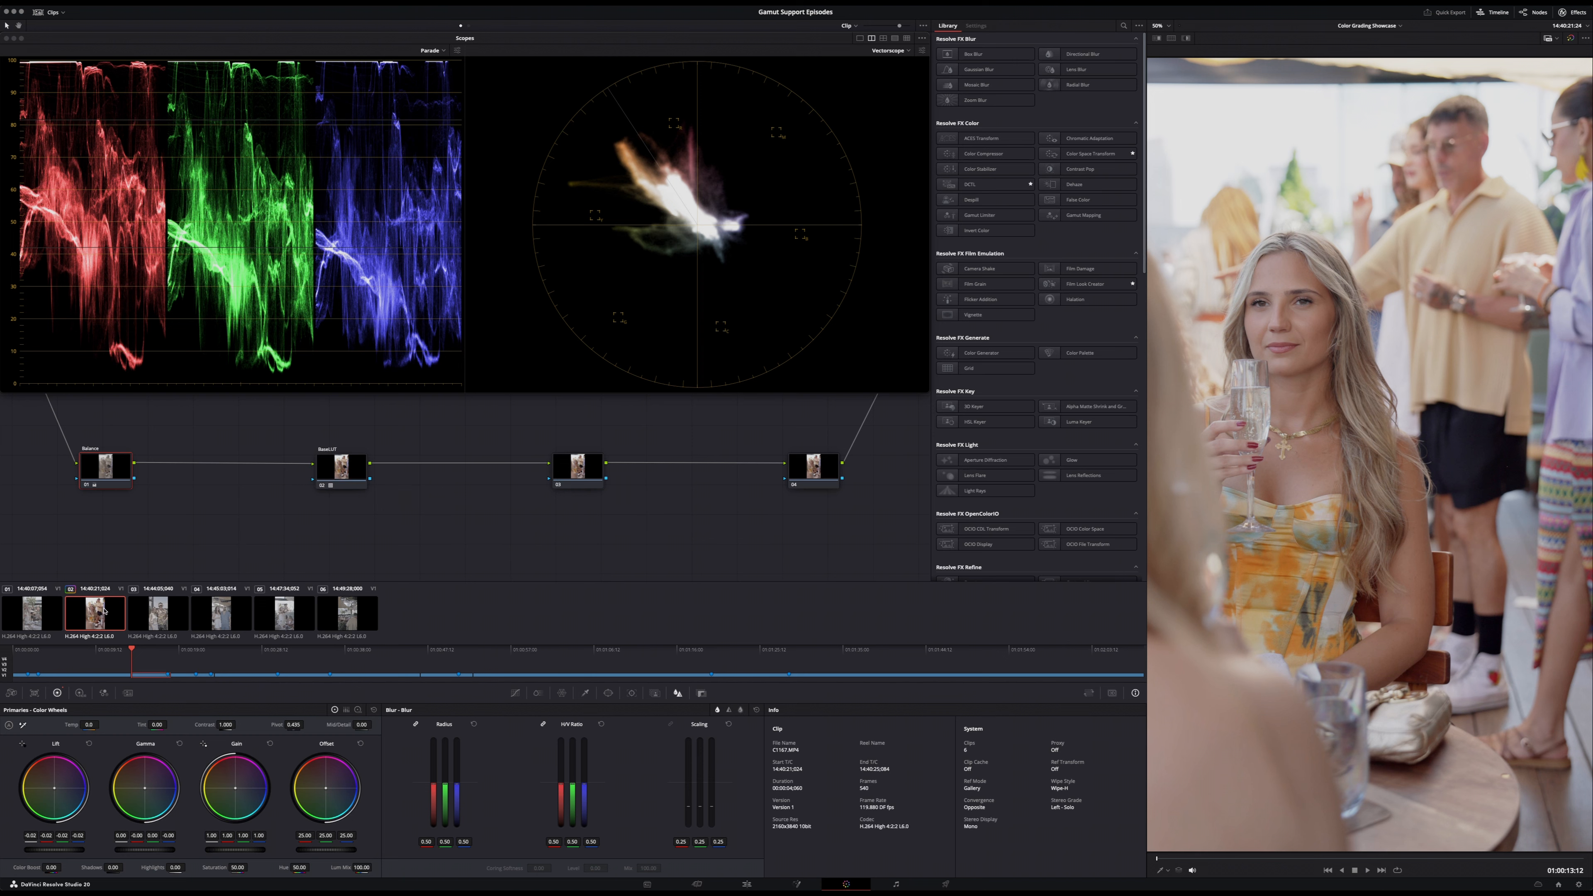
left_click(162, 615)
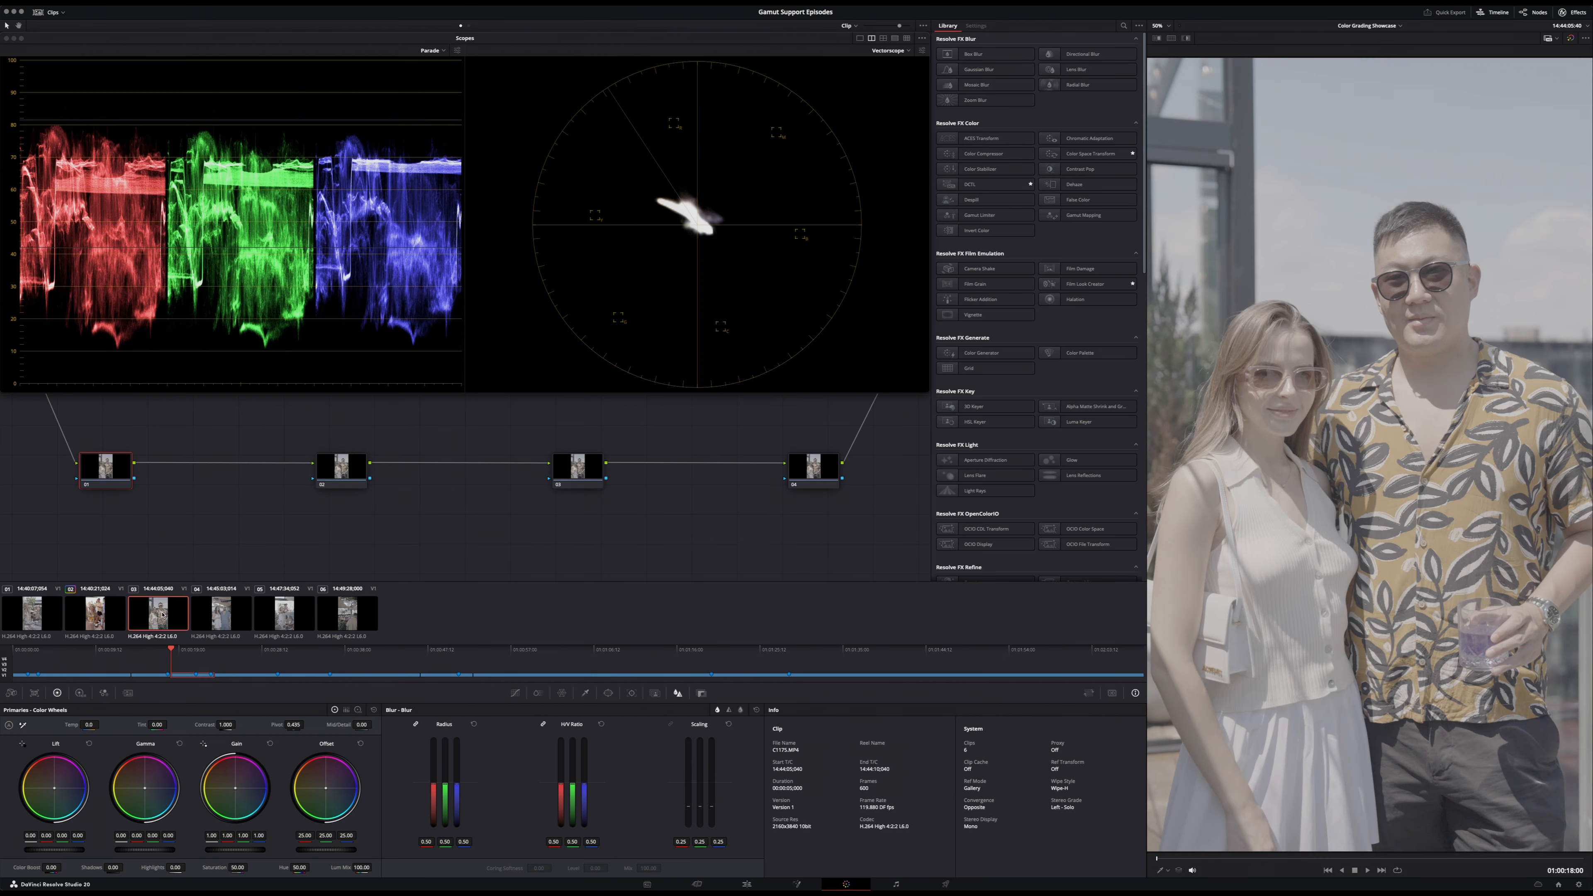
key("super+d")
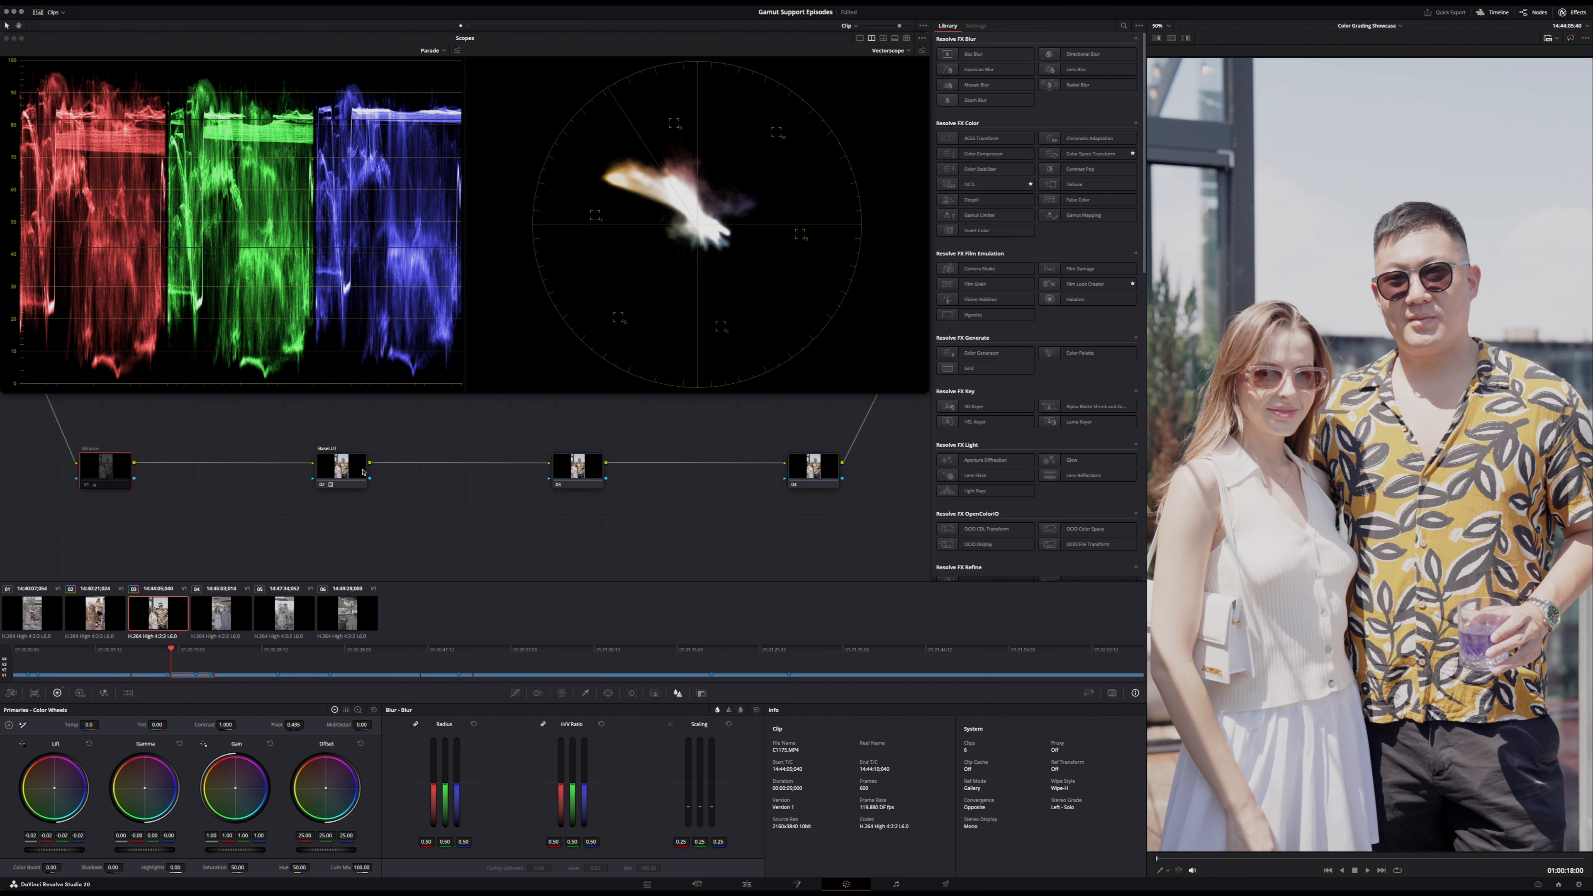
left_click(344, 464)
key("shift+Down")
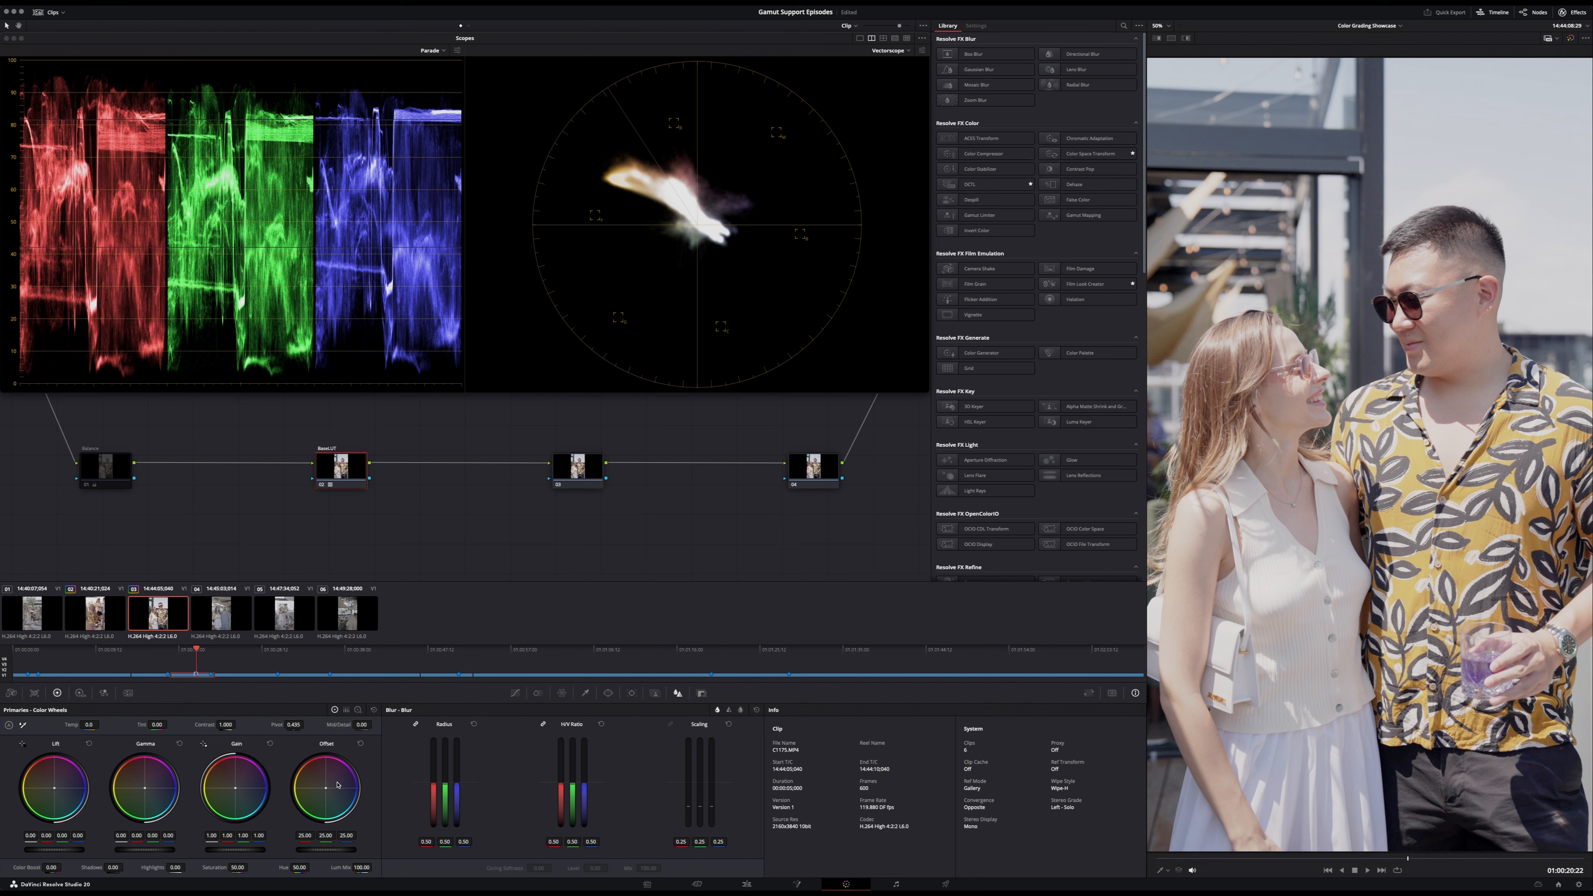
- Enable the third clip's Balance node and reset its node grade
left_click(94, 468)
key("super+d")
right_click(93, 468)
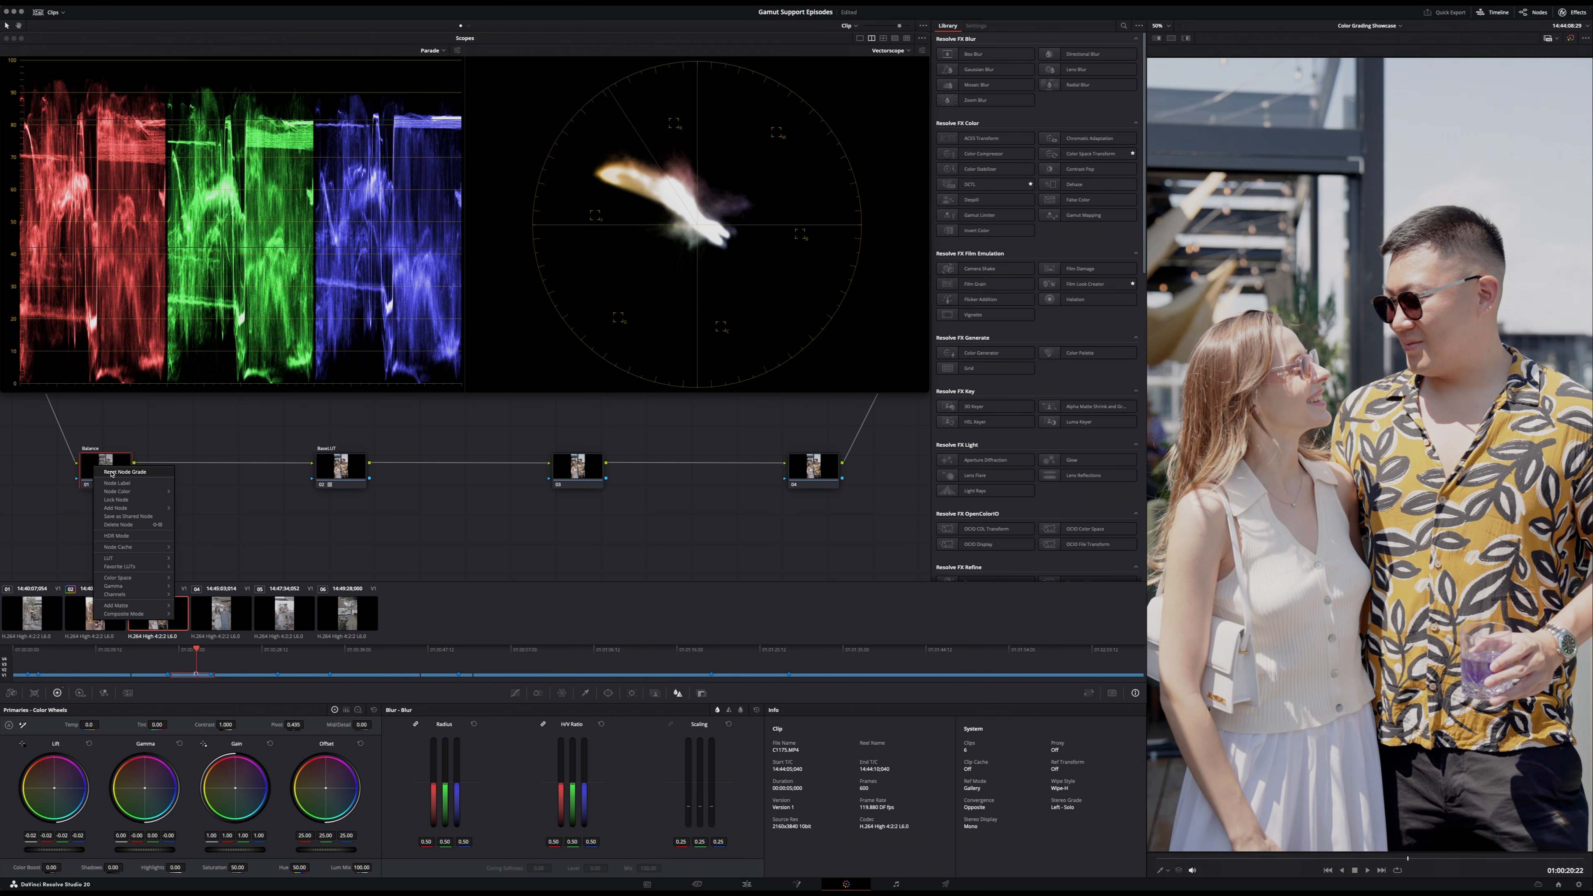
left_click(114, 474)
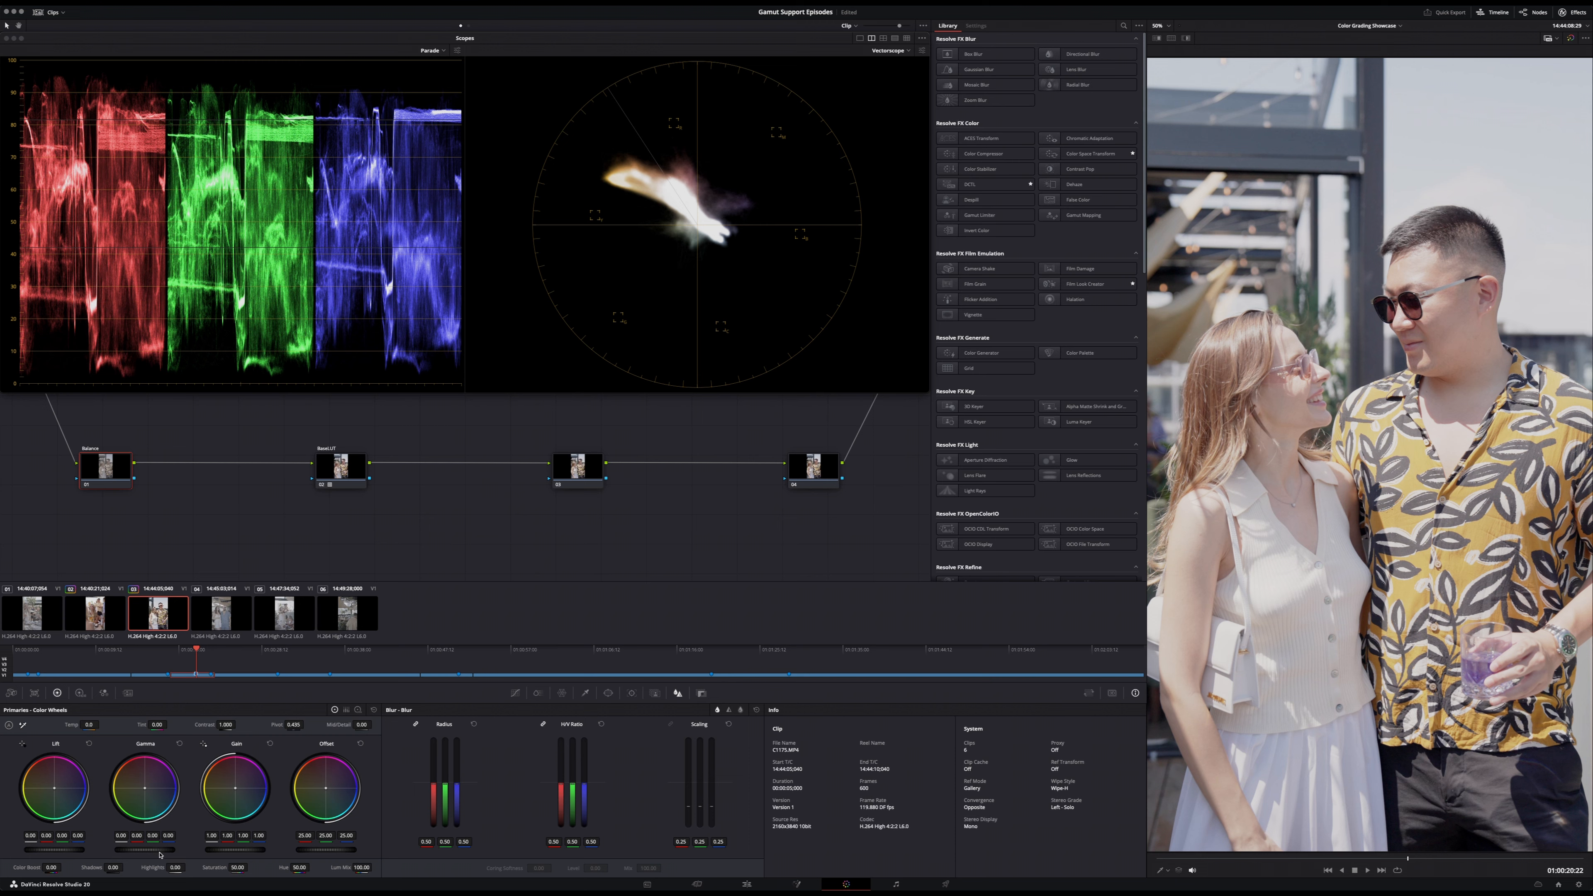
- Balance the third clip's exposure on the Balance node with lift 0.02, gamma -0.11 and gain 1.12
left_click_drag(160, 854, 146, 852)
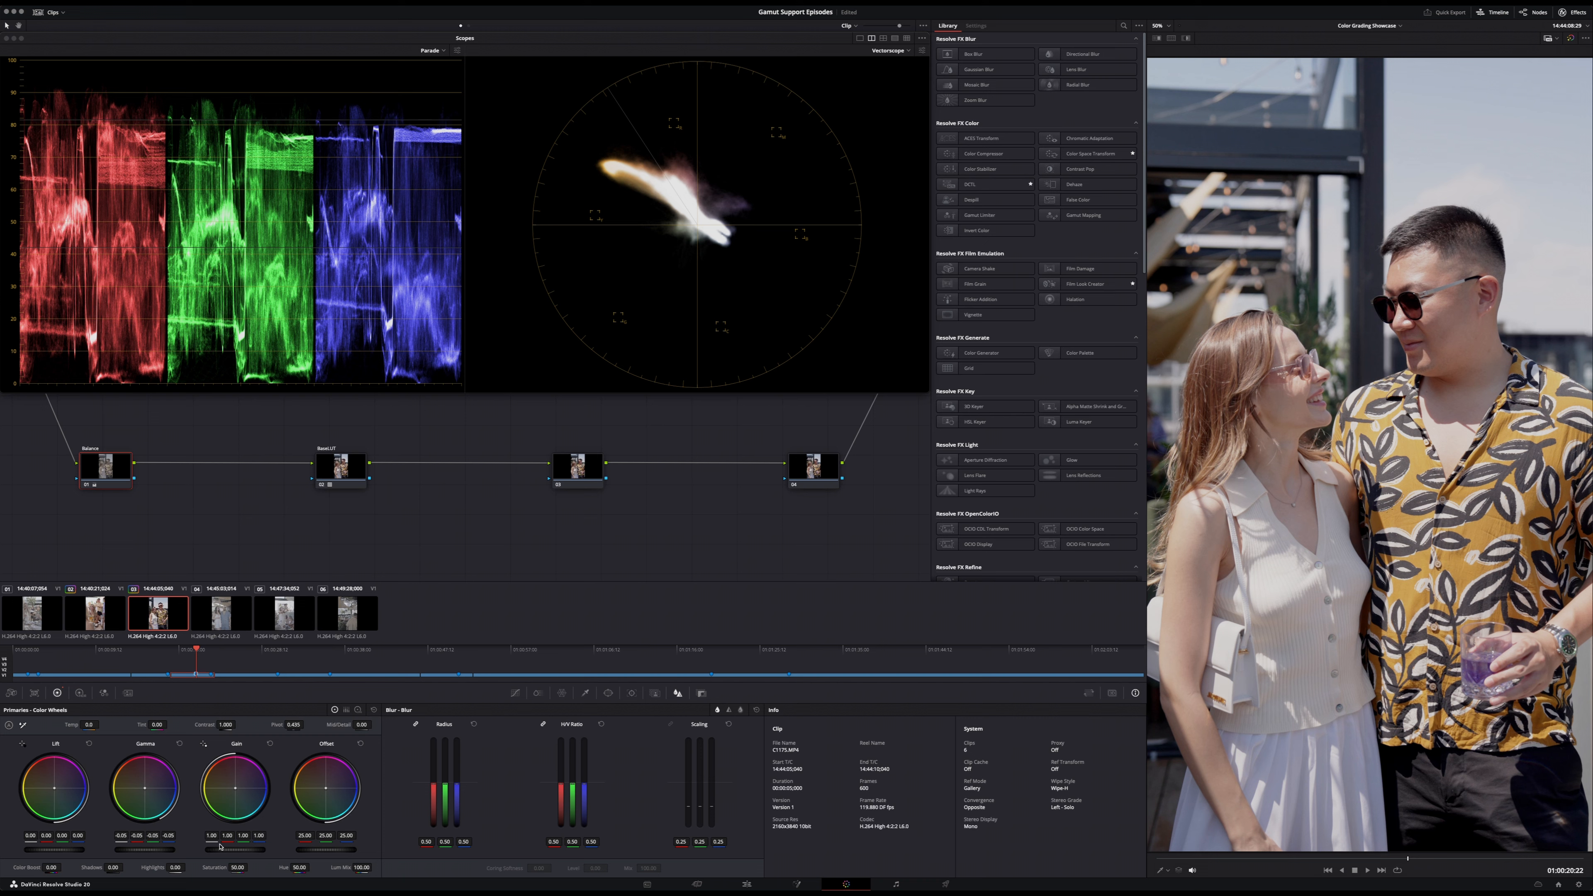
left_click_drag(150, 842, 143, 842)
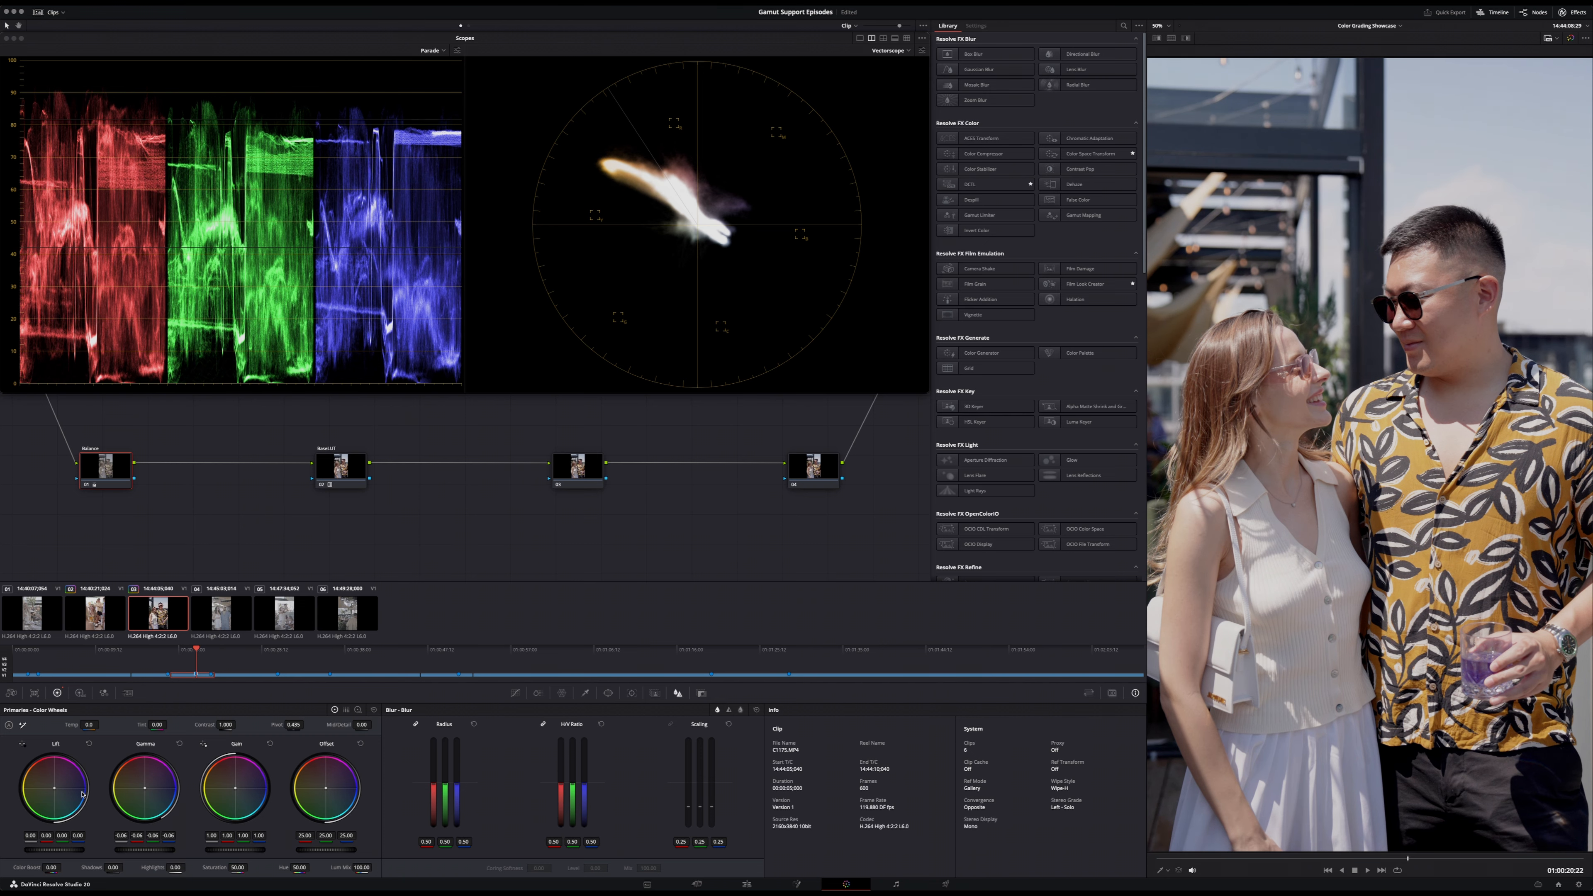
left_click_drag(50, 849, 124, 844)
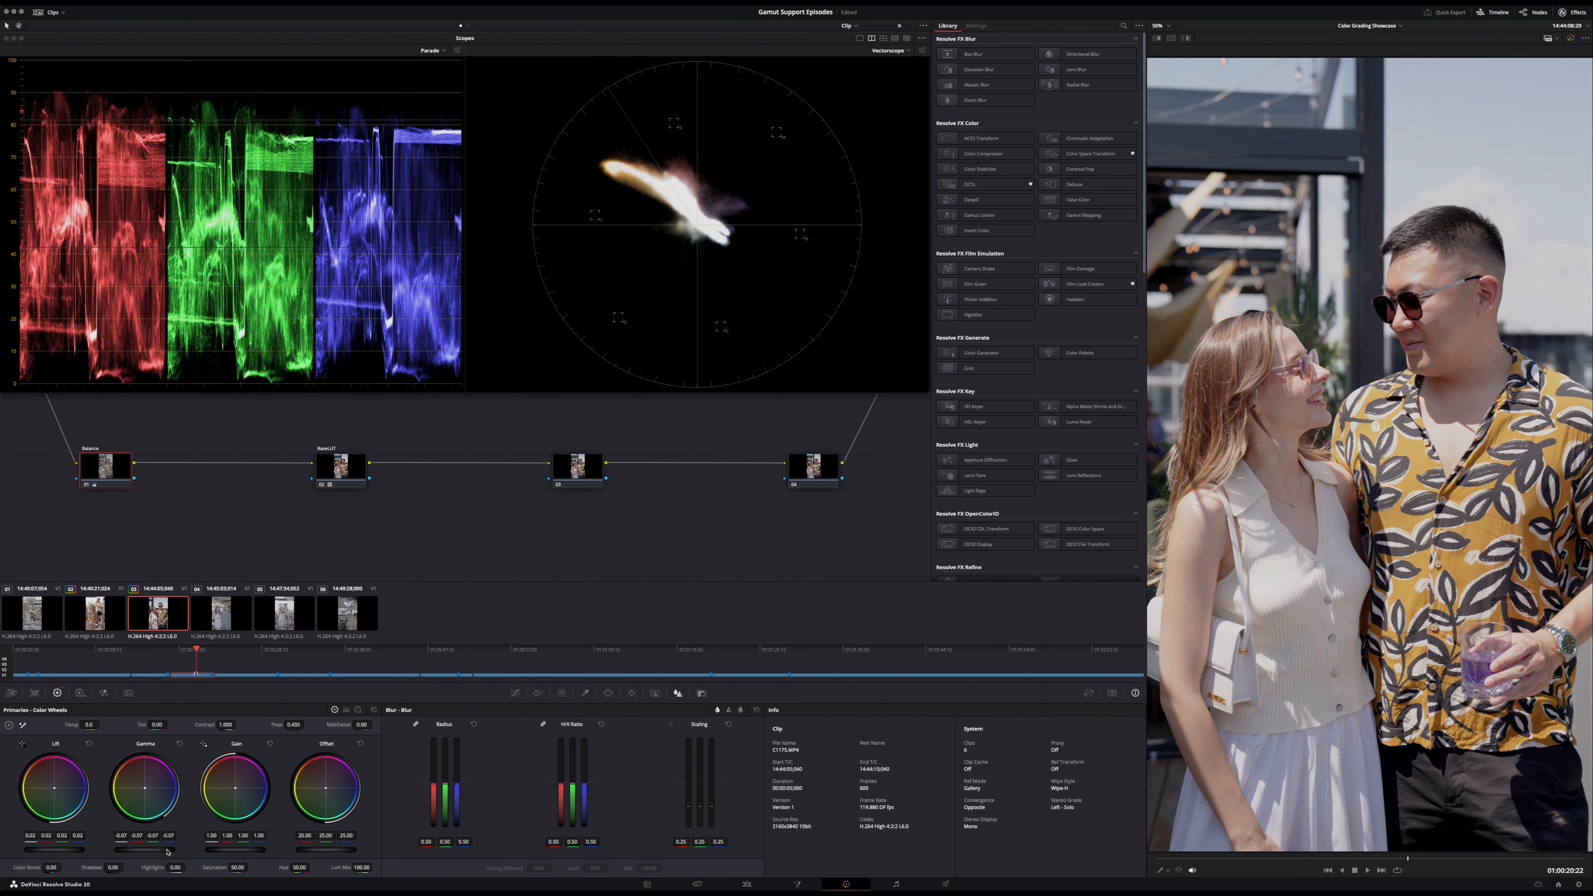
left_click_drag(235, 850, 267, 850)
left_click_drag(145, 850, 128, 850)
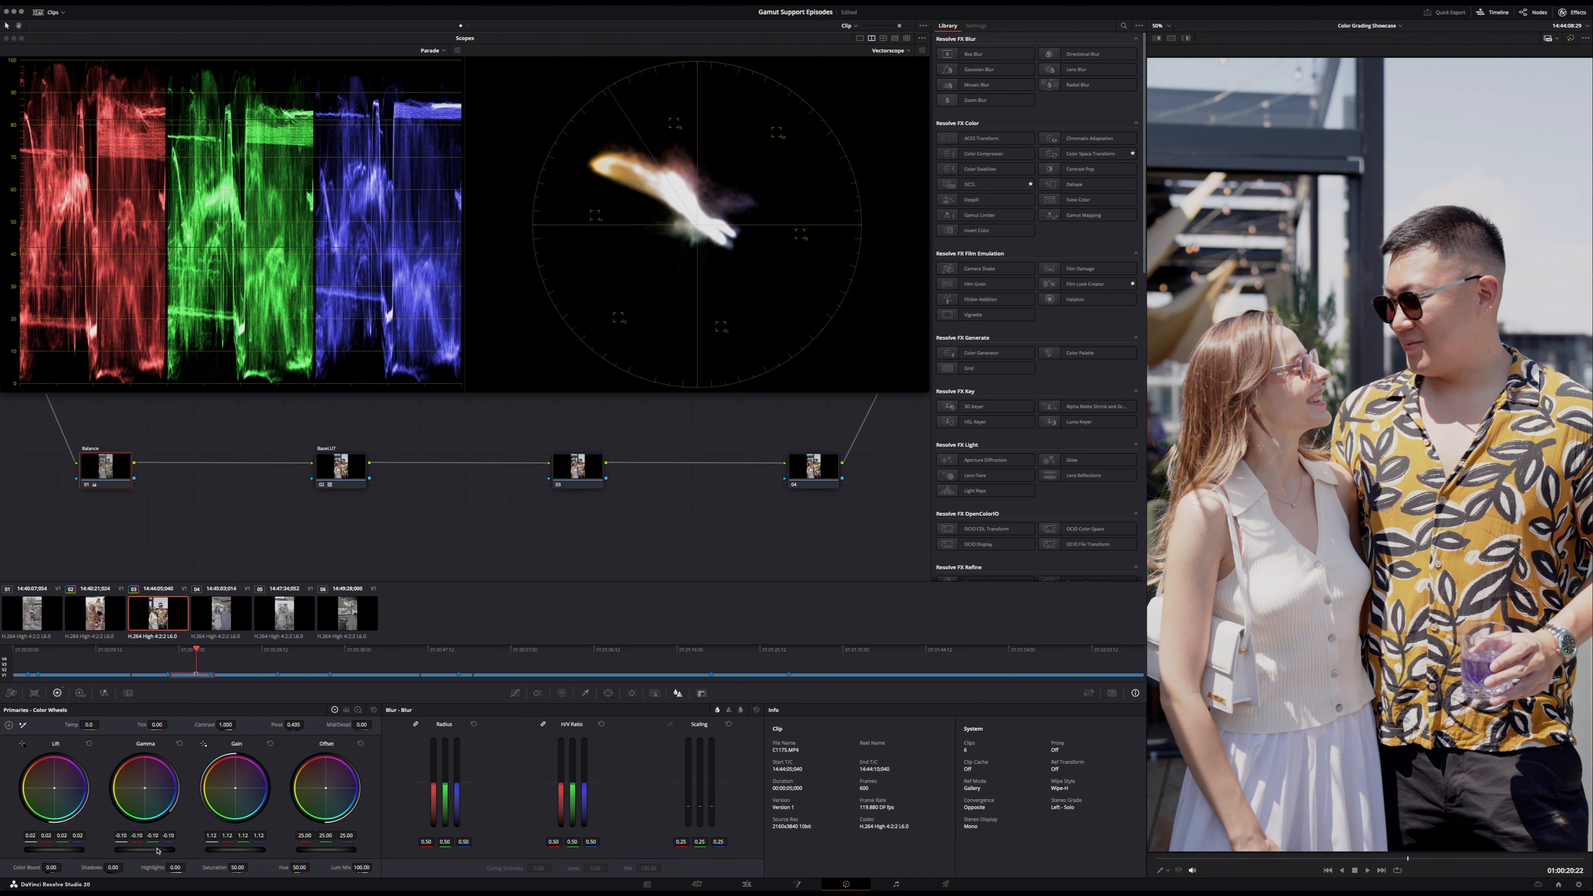
left_click_drag(129, 849, 122, 849)
- Toggle the Balance node and the Base LUT node off and on to compare the third clip before and after
key("super+d")
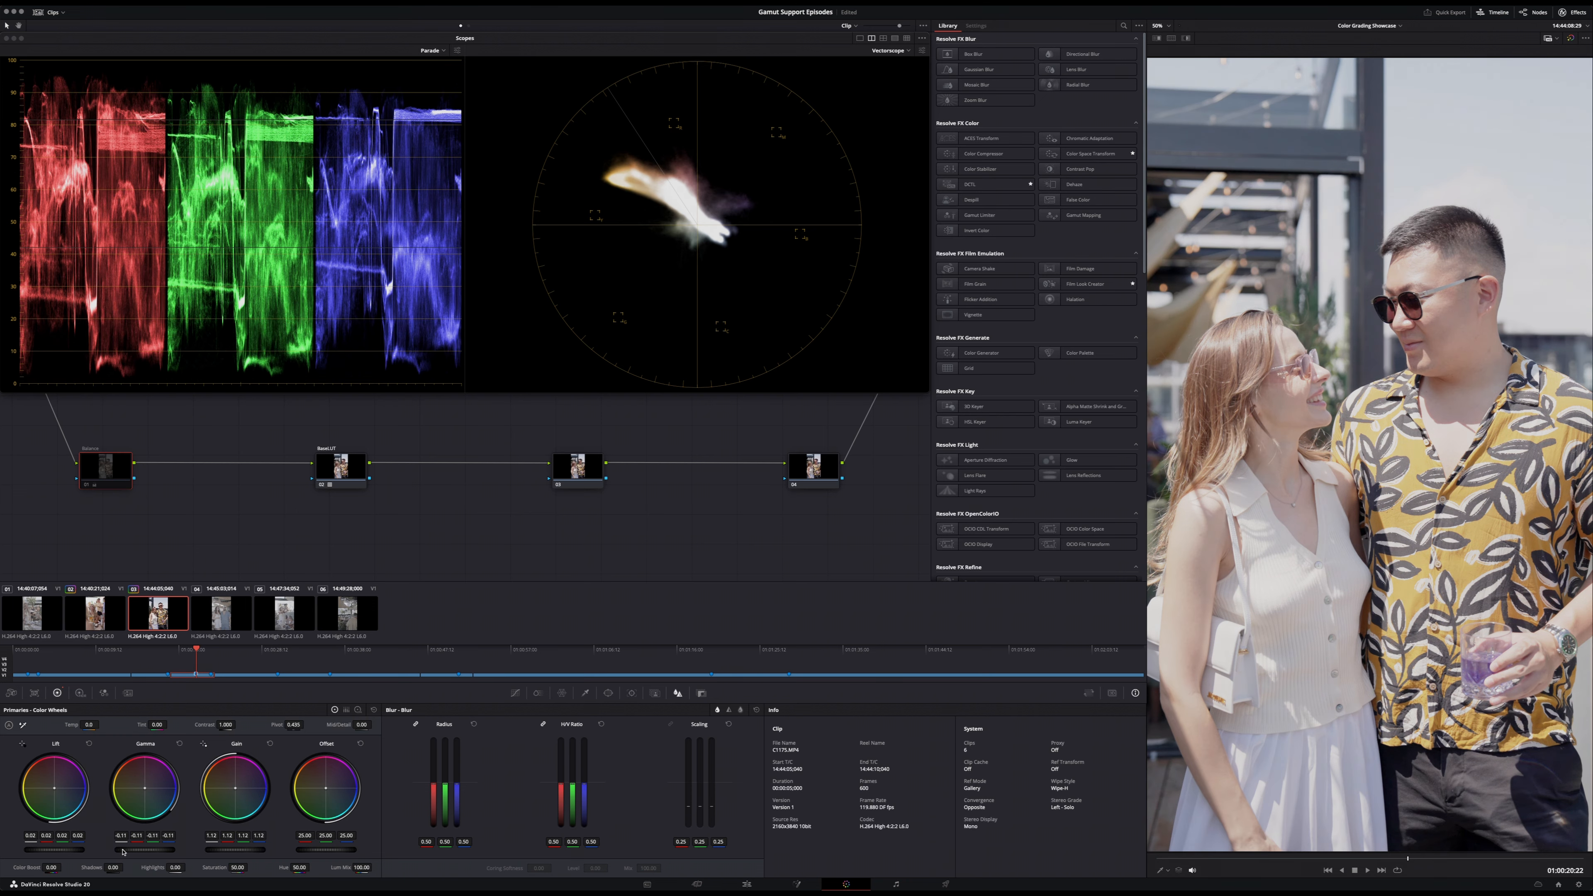
key("super+d")
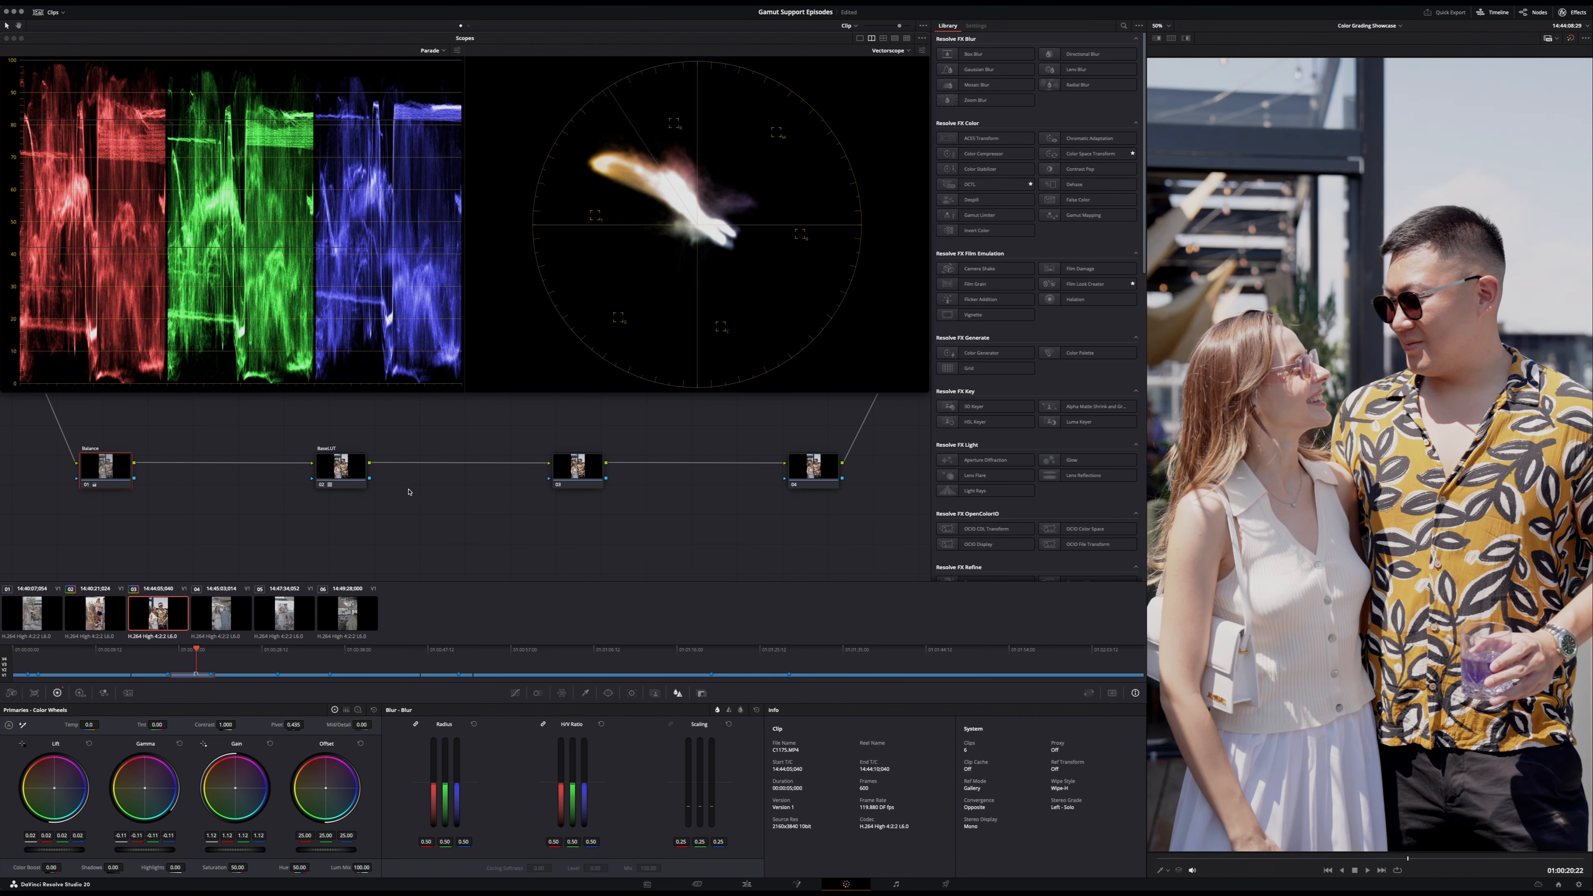
left_click(337, 471)
key("super+d")
key("super+d")
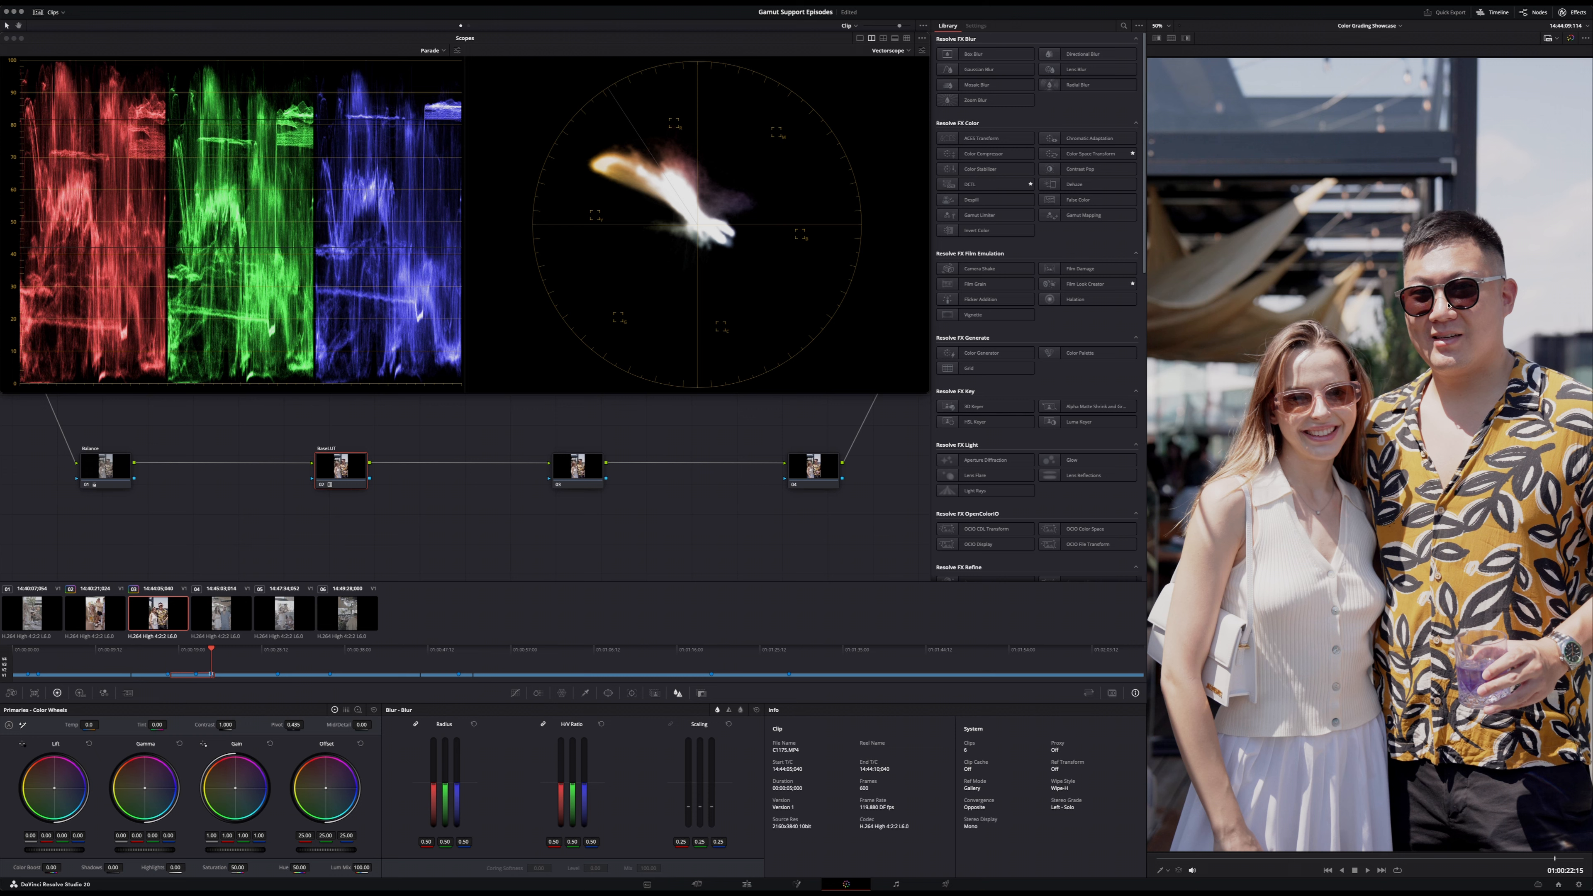
- Apply the Gamut Boost V2 LUT to the third clip's third node and shift the node slightly closer to Base LUT
left_click(575, 474)
right_click(573, 474)
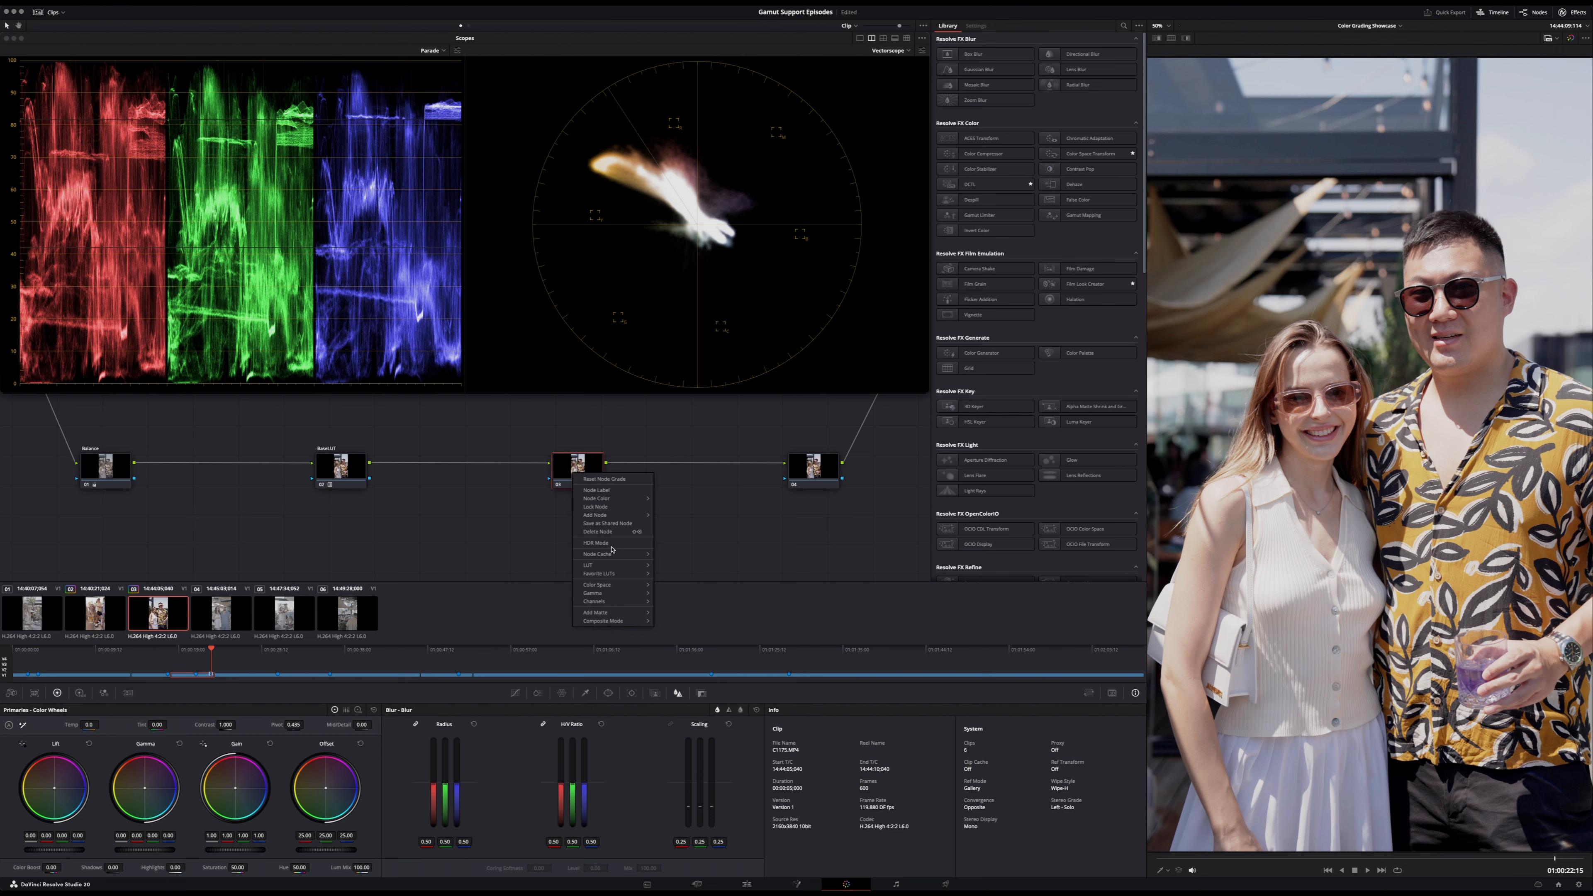
mouse_move(612, 566)
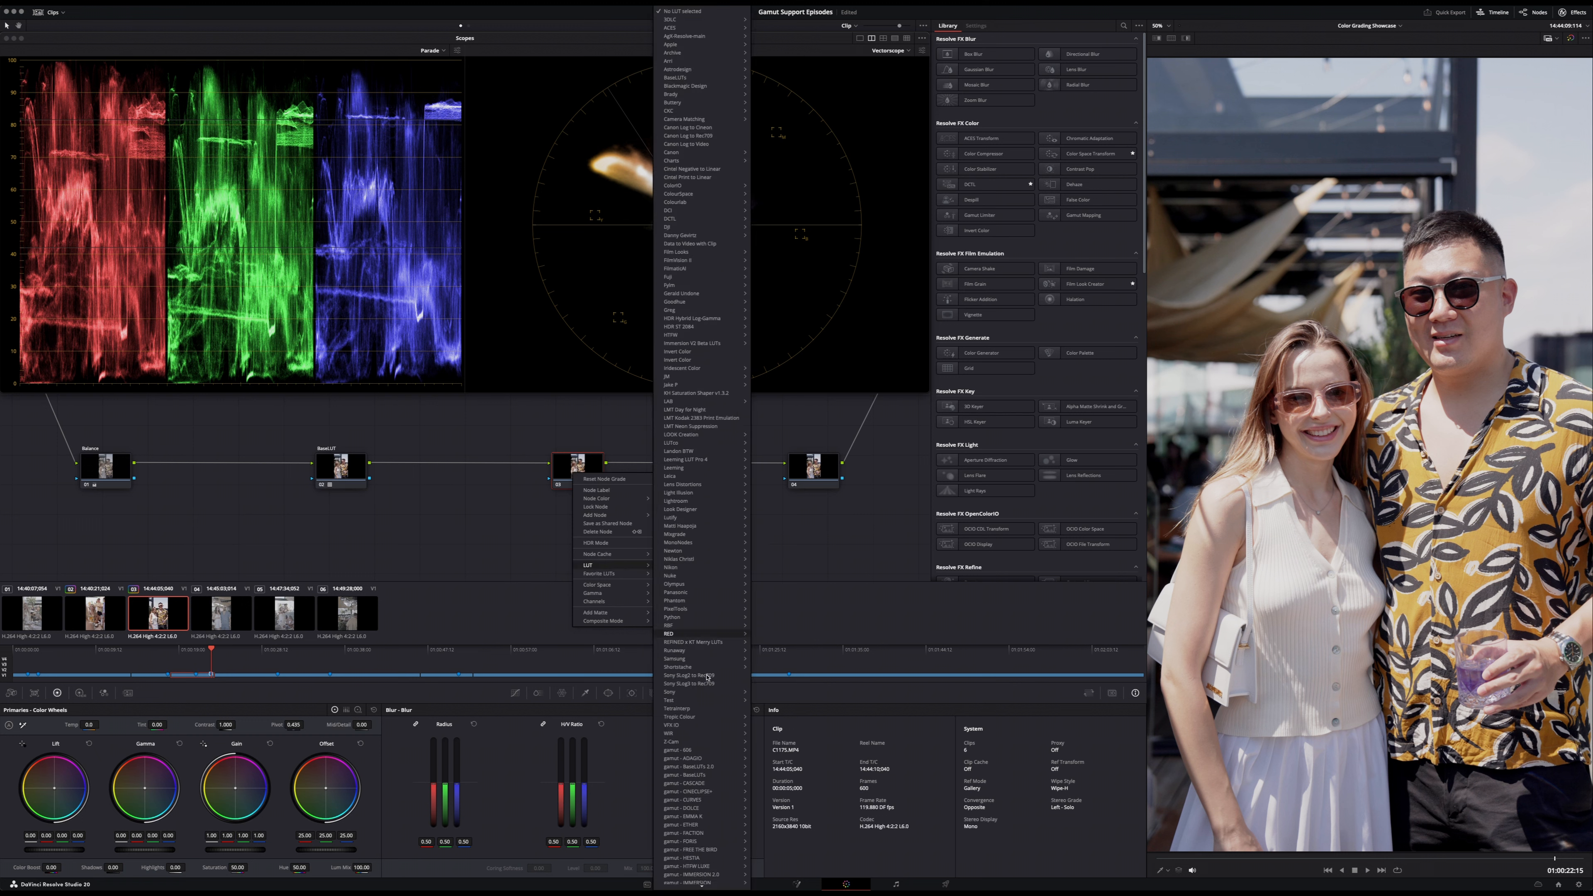
mouse_move(702, 886)
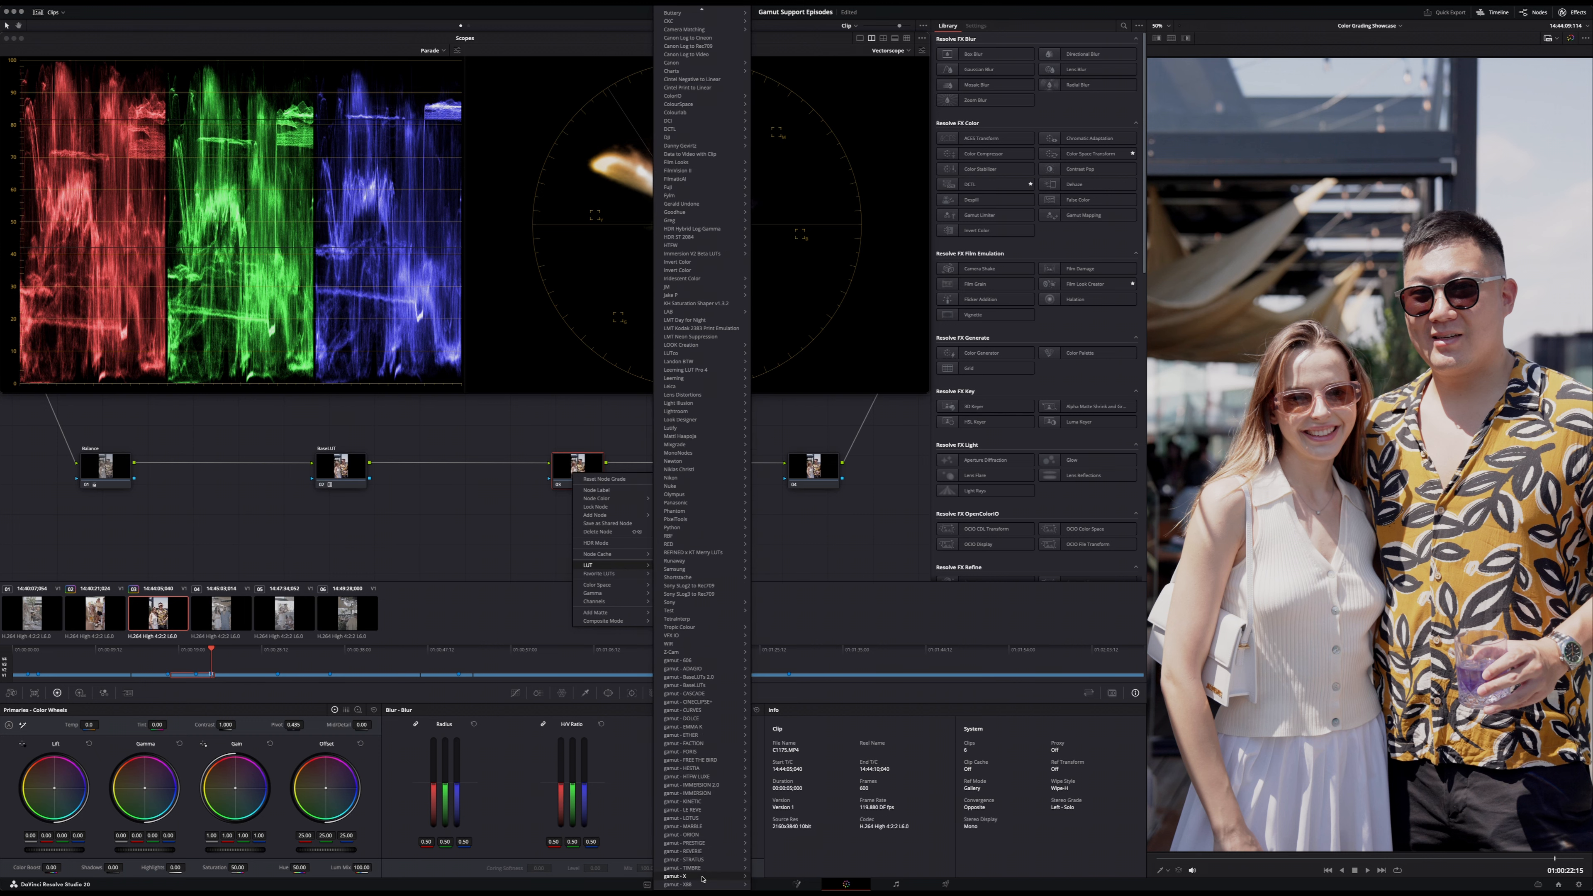
left_click(778, 876)
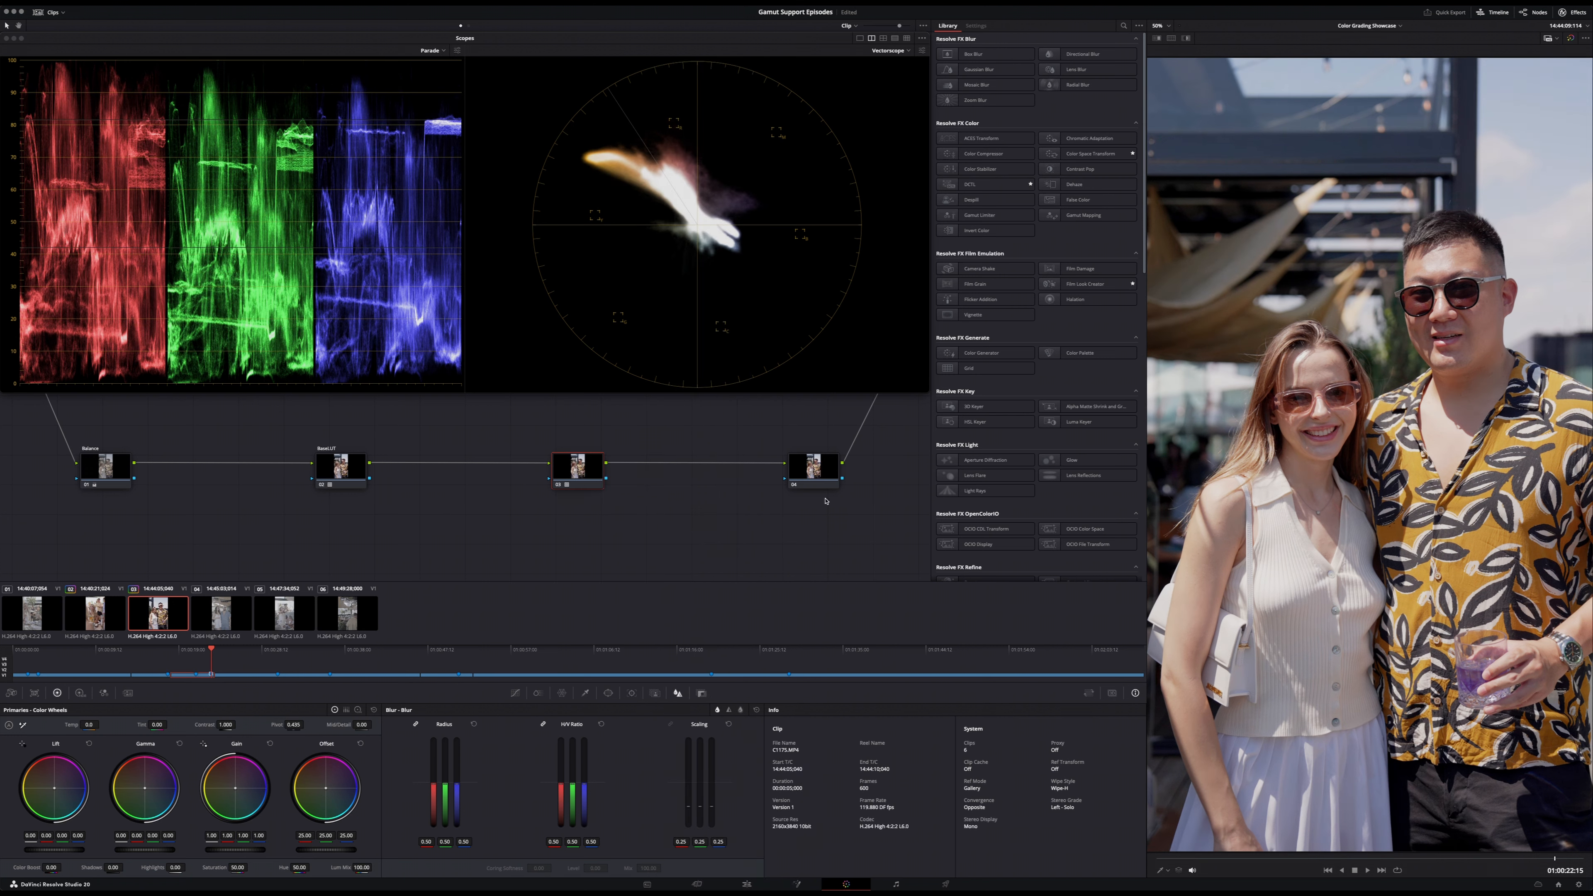
left_click_drag(570, 471, 552, 470)
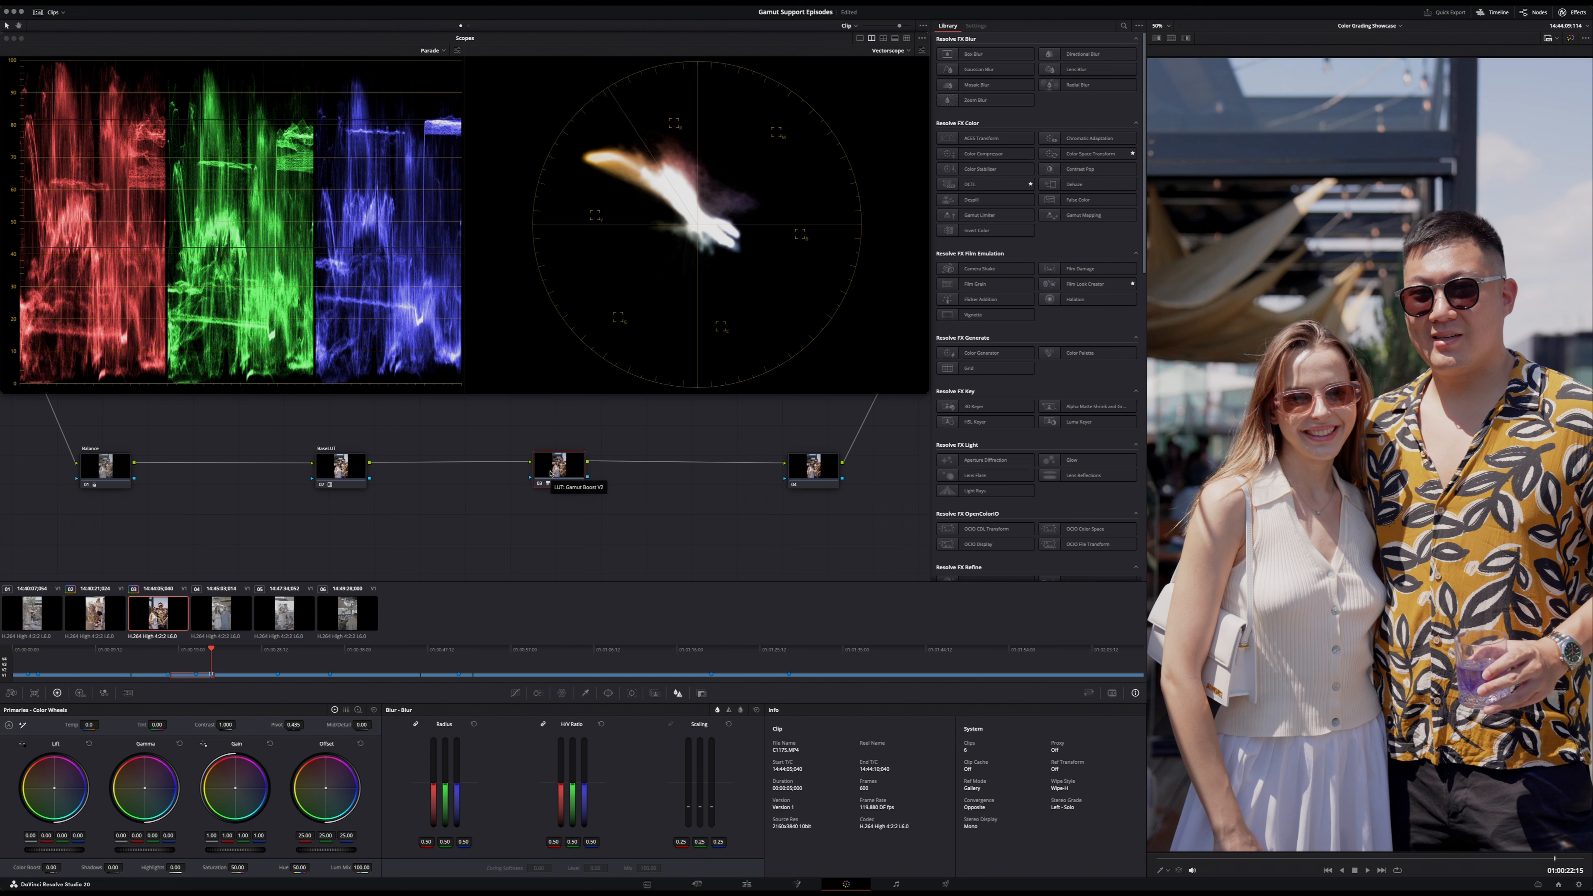
- Toggle the third node off and on to examine its LUT's effect on the man's skin tones up close
key("ctrl+s")
key("ctrl+d")
key("ctrl+d")
scroll(1487, 287, "up", 5)
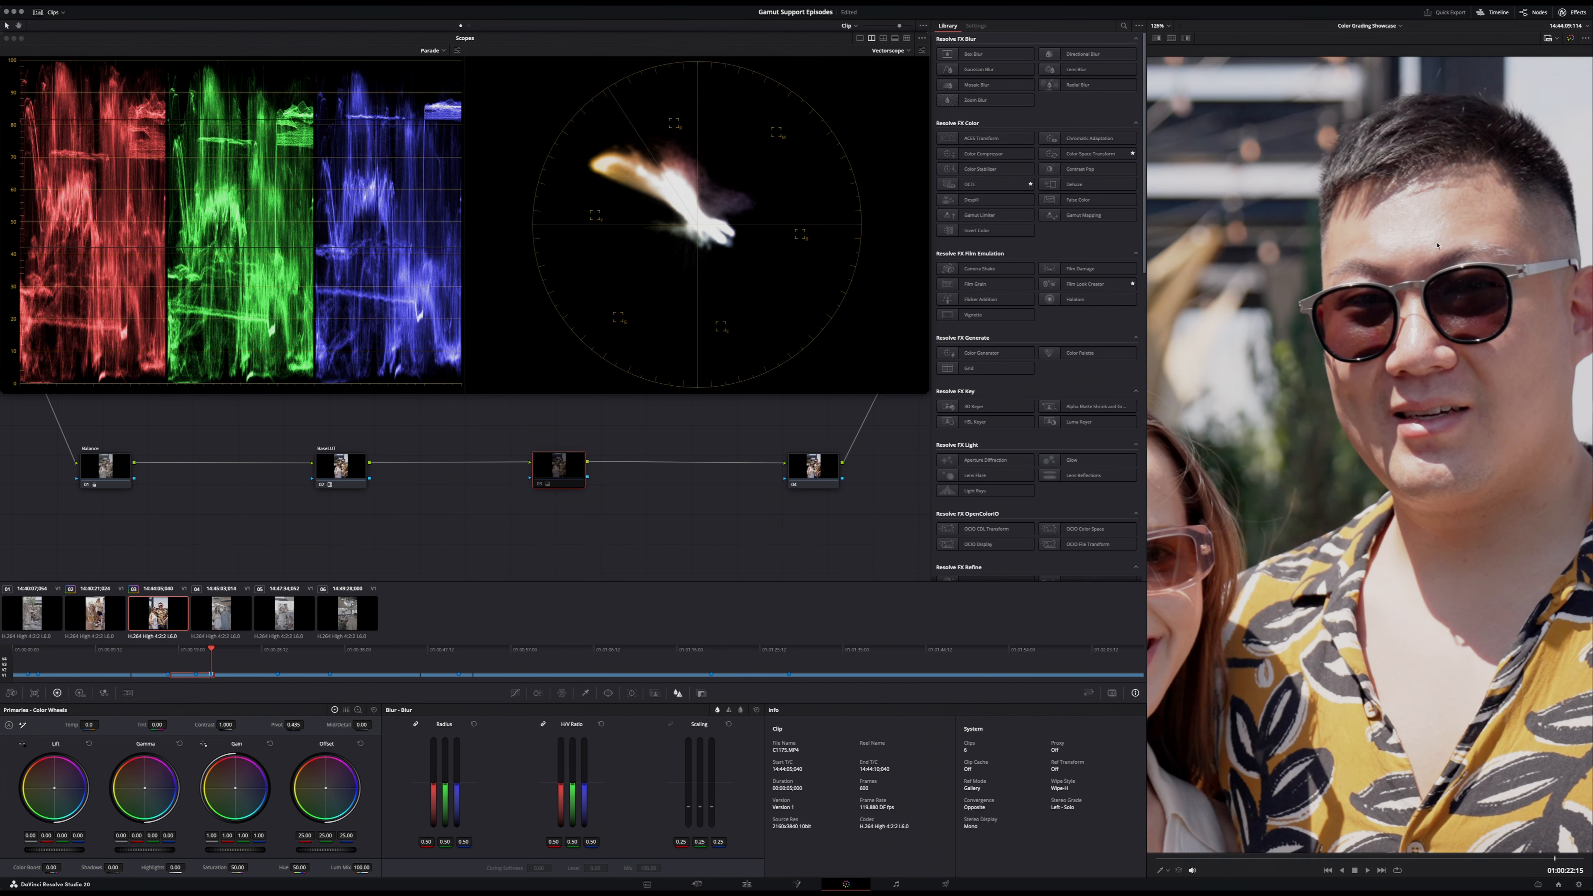
key("ctrl+d")
key("ctrl+d")
key("ctrl+d")
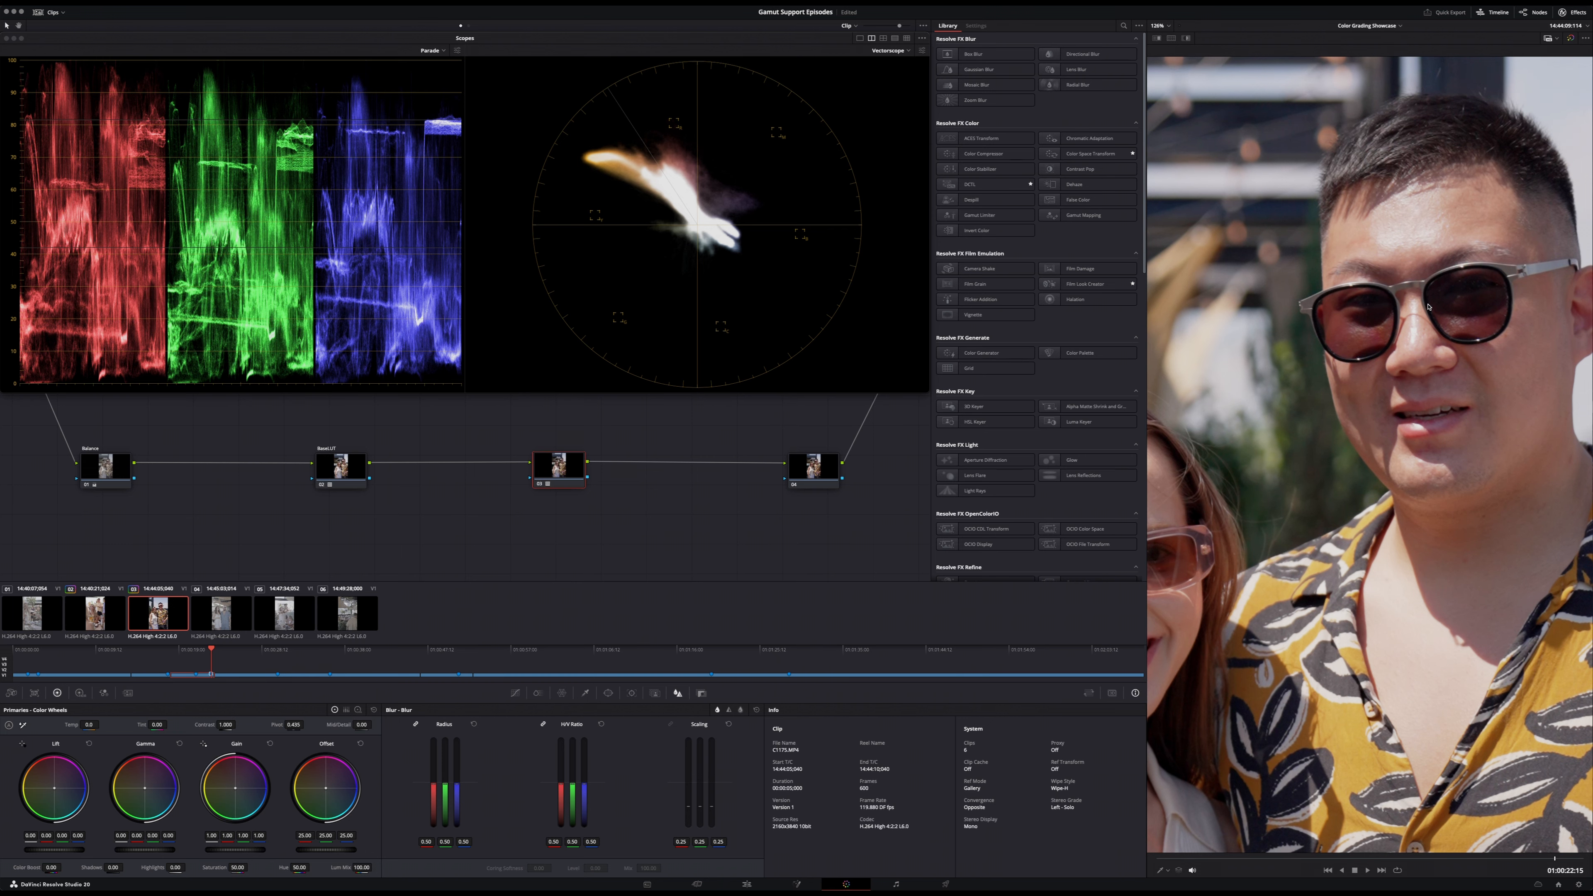
key("ctrl+d")
key("ctrl+d")
key("ctrl+d")
key("ctrl+d")
scroll(1350, 508, "down", 3)
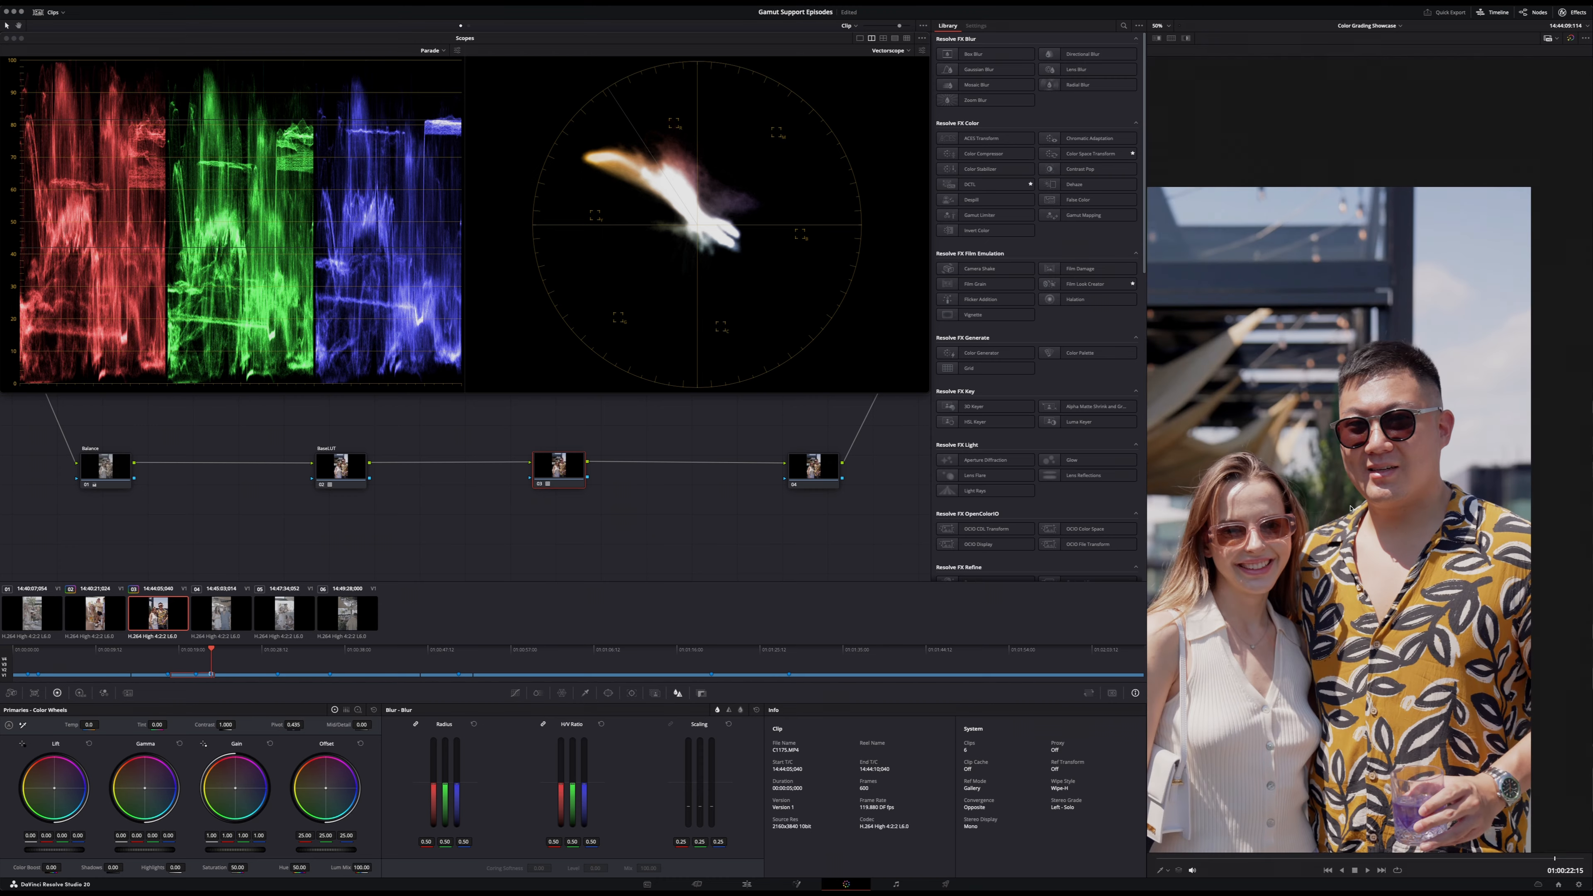
- Compare the full frame with and without the third node's LUT, and fit the image to the viewer
key("super+d")
key("super+d")
key("super+d")
key("super+d")
key("super+d")
key("super+d")
key("super+d")
key("super+d")
left_click(1167, 24)
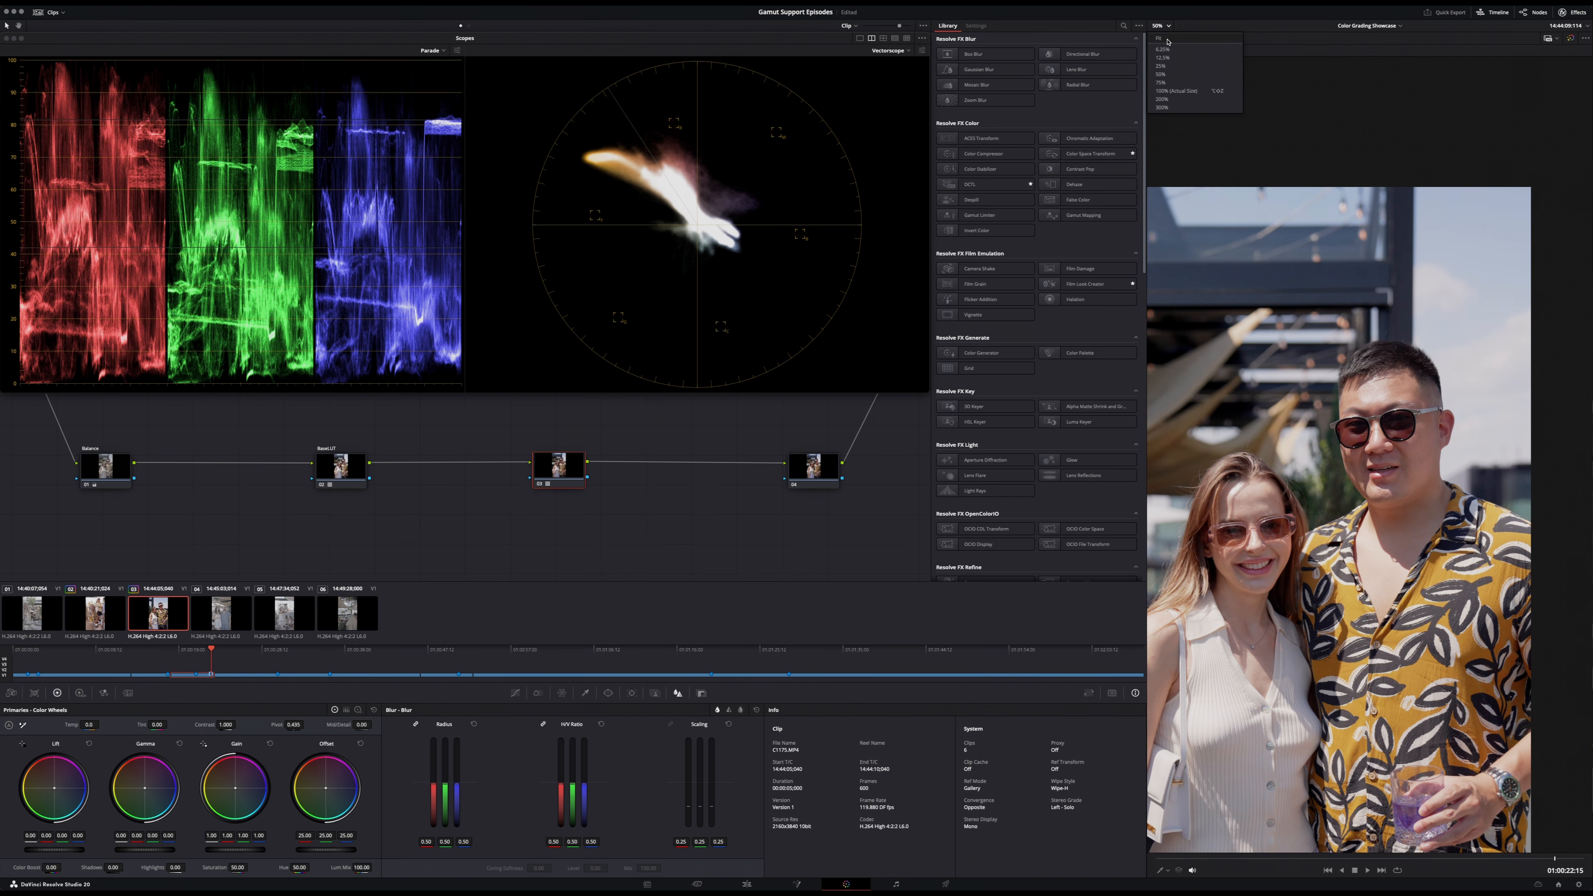
left_click(1166, 41)
mouse_move(570, 470)
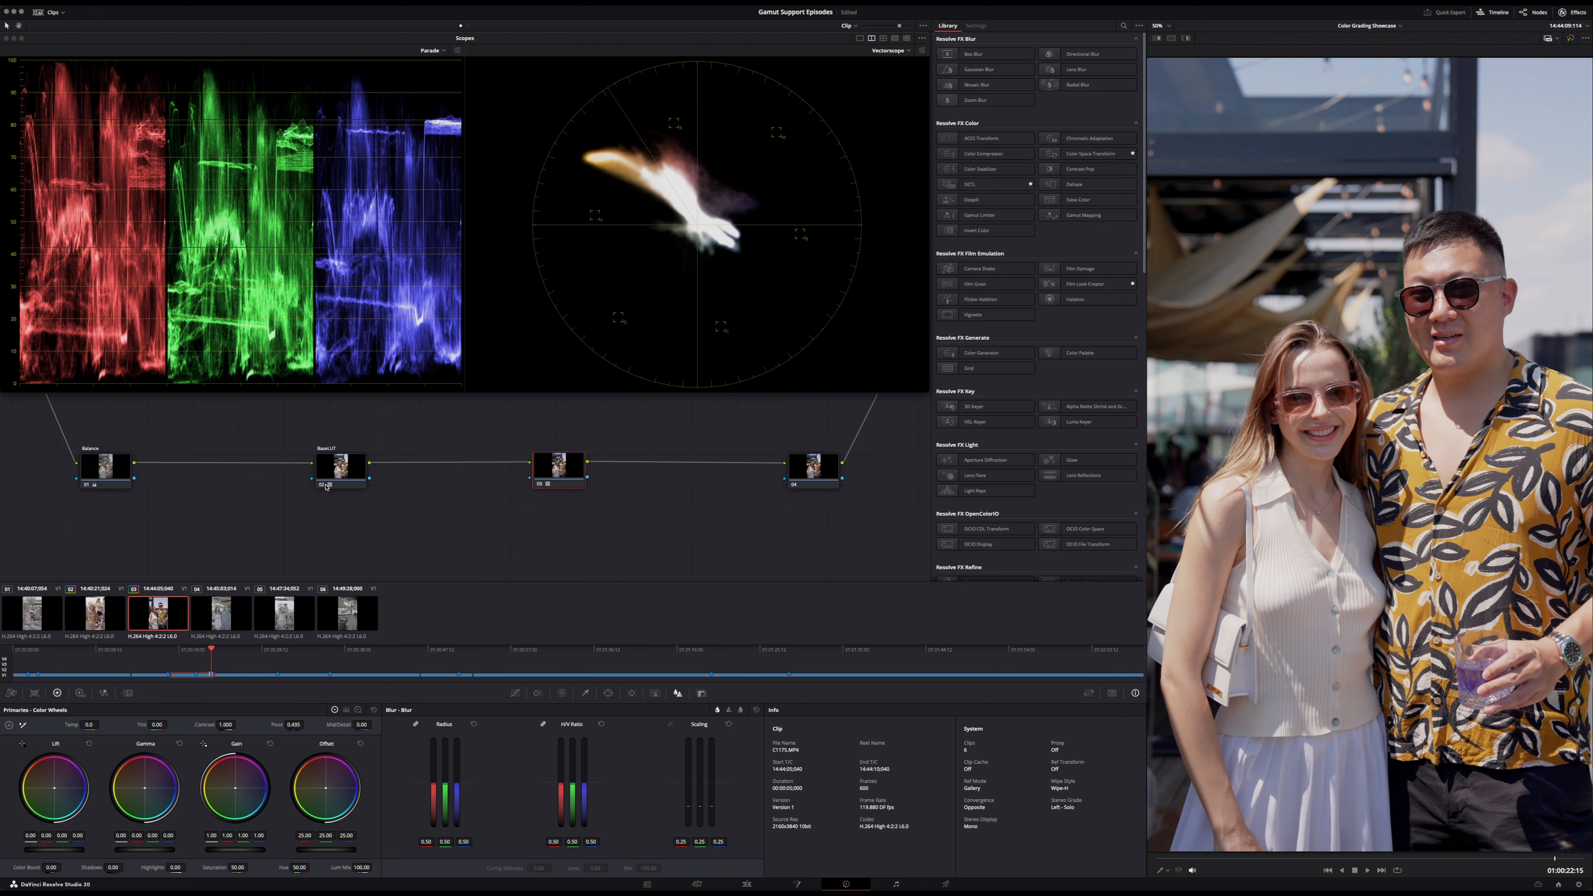
- Try raising the gain on the third clip's Balance node and undo the change
left_click(128, 468)
left_click_drag(244, 847, 202, 850)
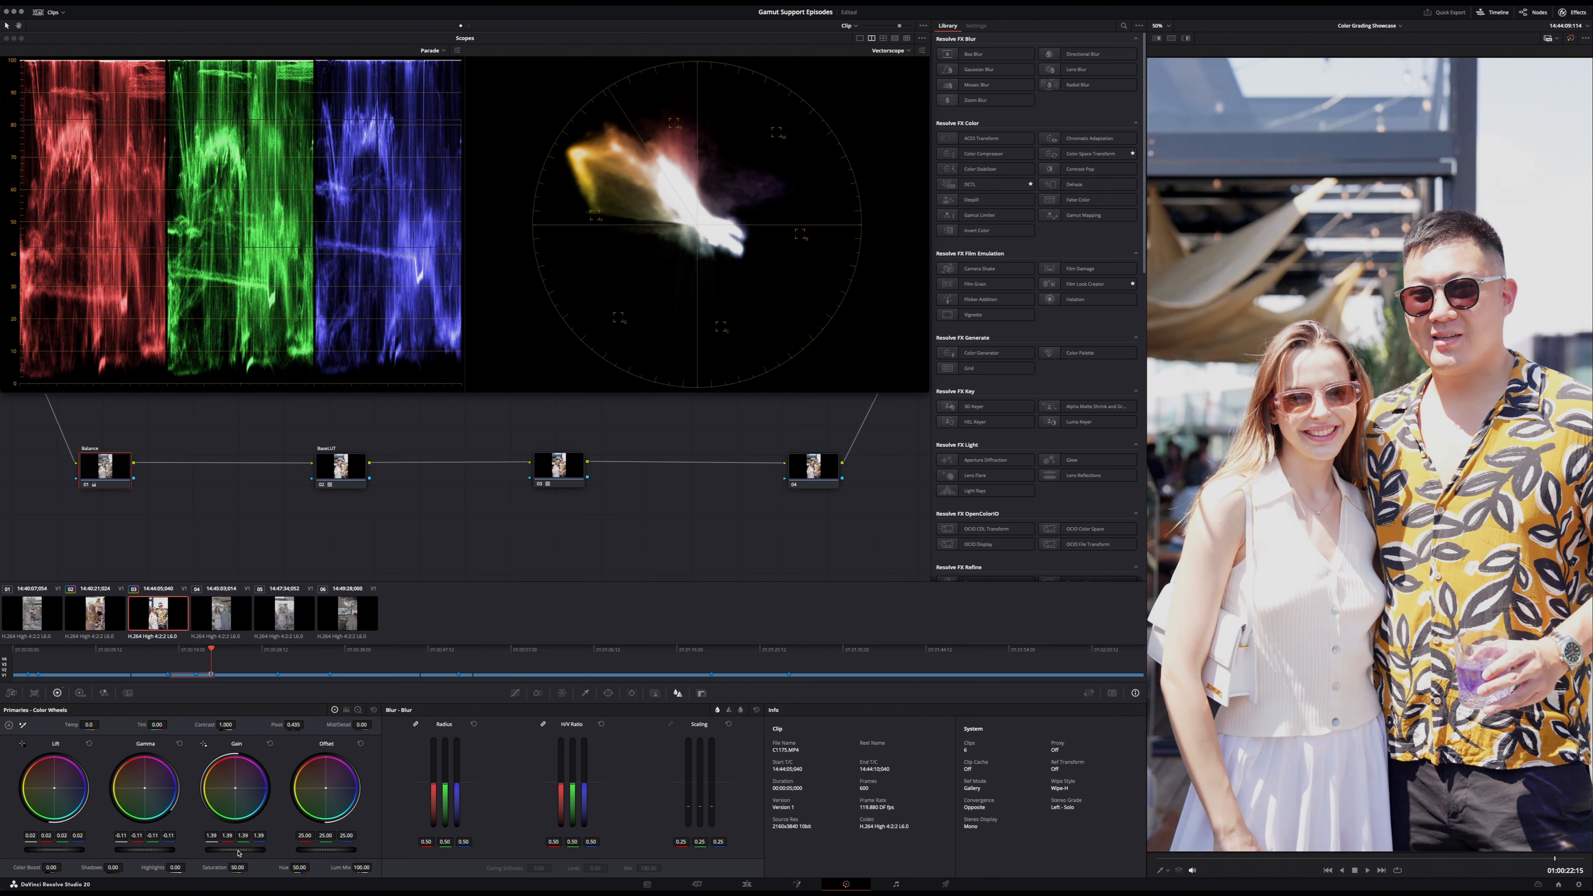
left_click_drag(238, 852, 215, 851)
key("super+z")
key("super+z")
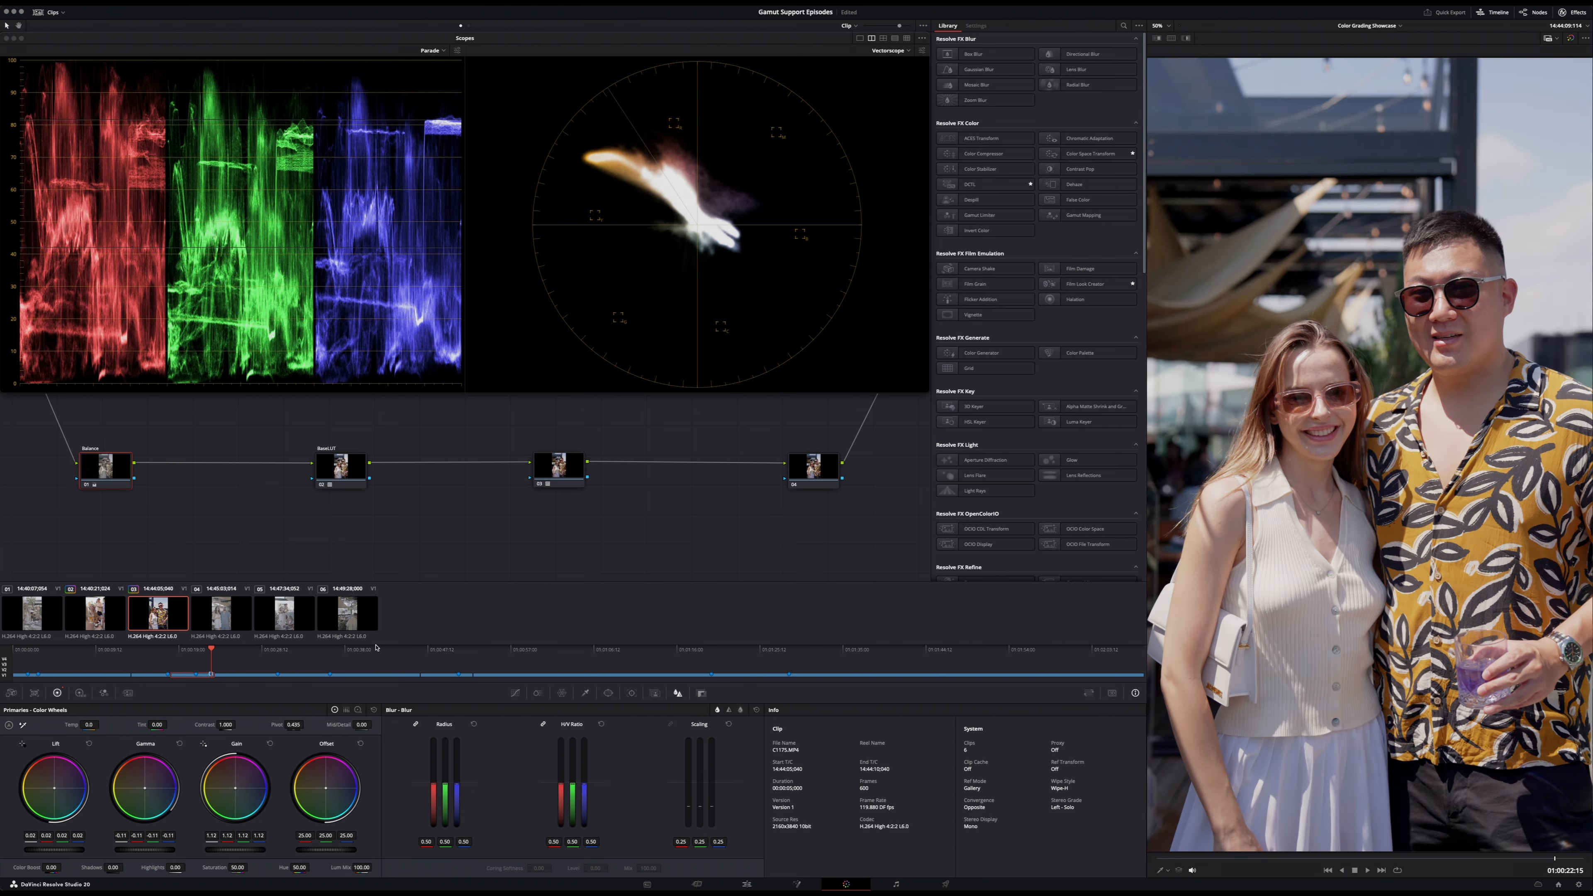
- Label the third clip's third node "Gamut BOOST" and select that node
right_click(535, 482)
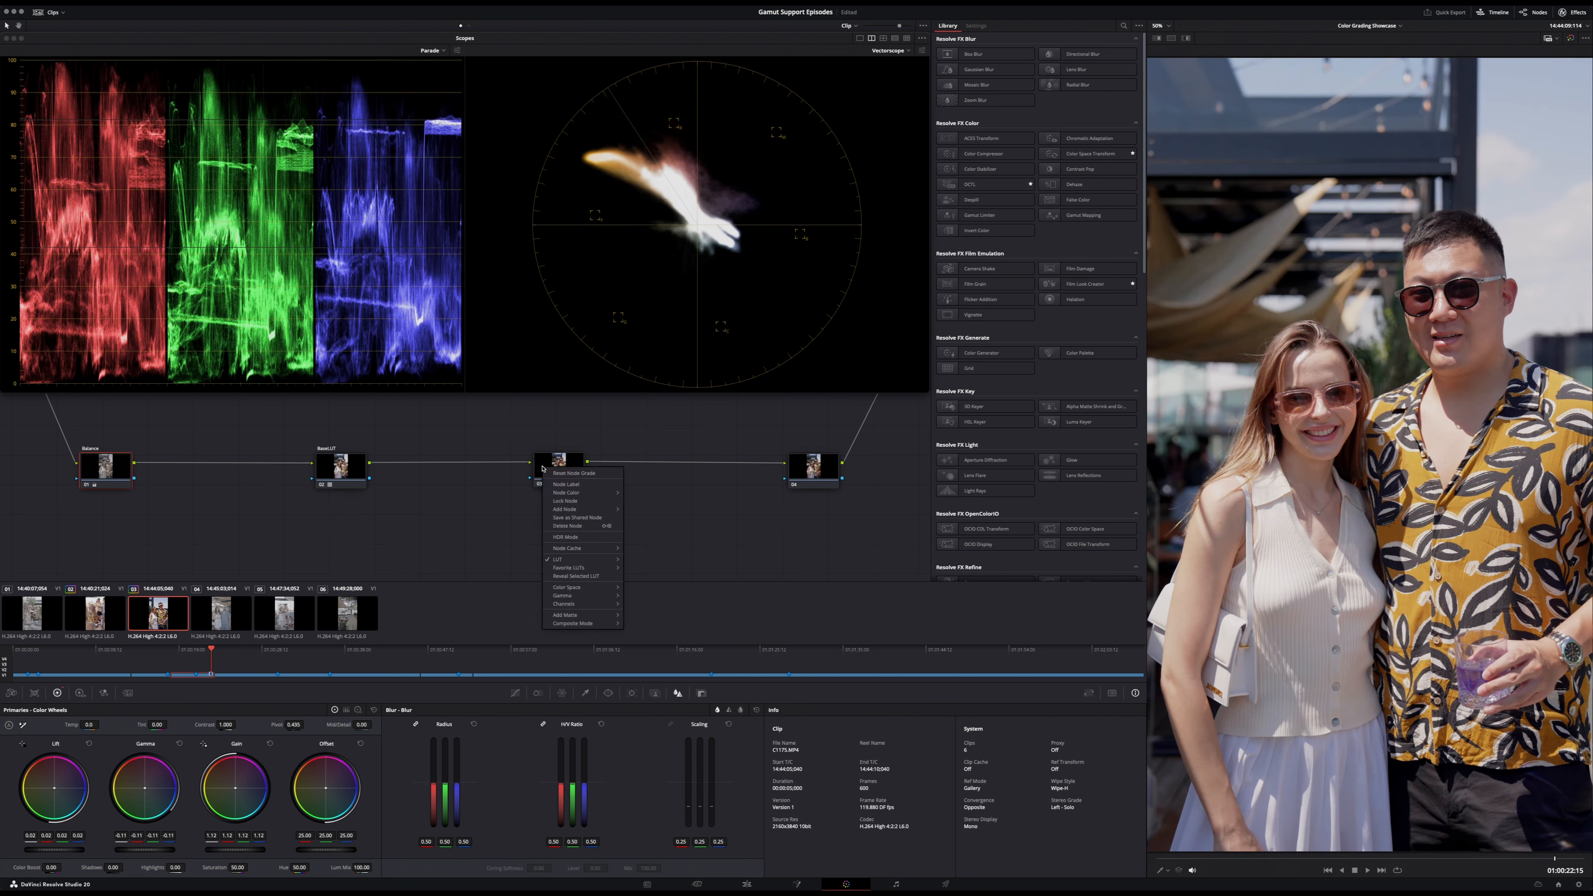
left_click(563, 485)
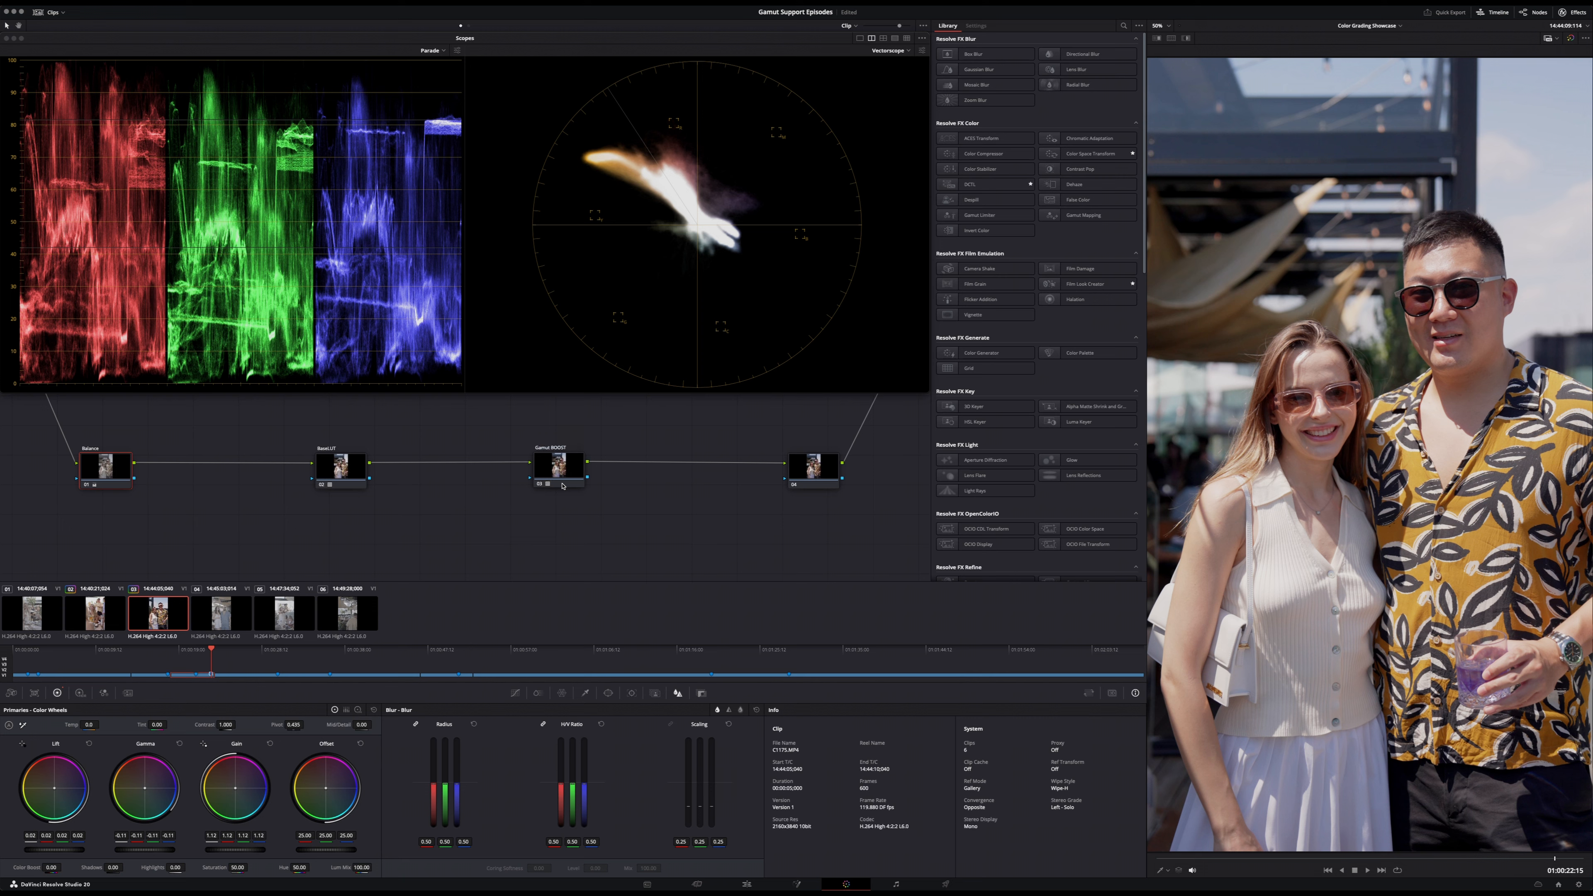
left_click(565, 471)
- Switch to the timeline-level nodes and toggle the Creative LUT node to compare its look on the third clip, leaving it on
left_click(468, 27)
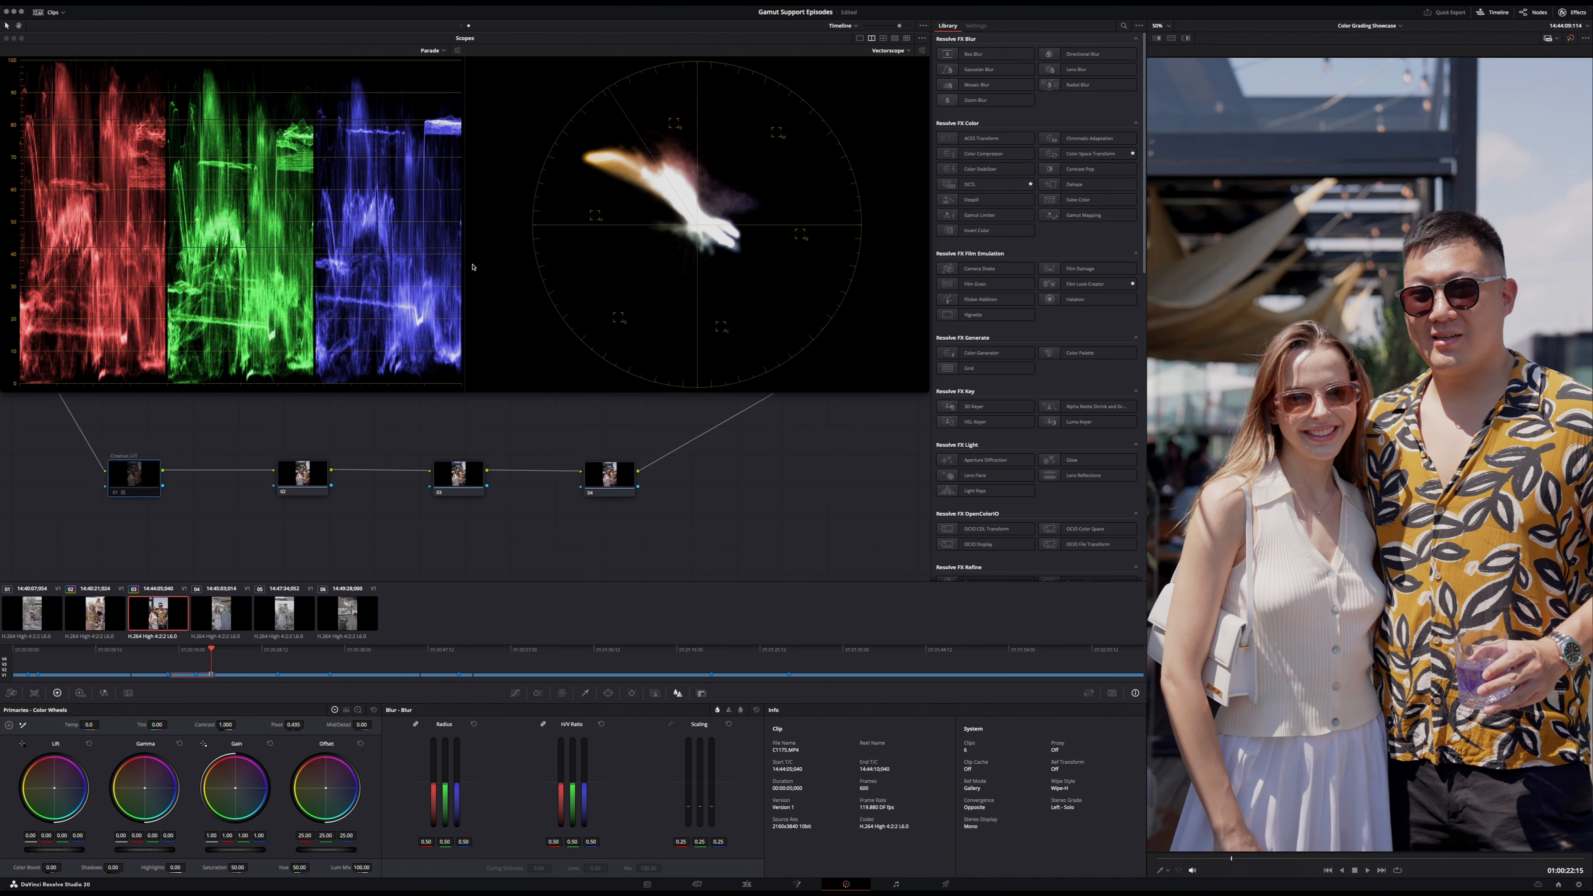
key("super+d")
key("super+d")
key("super+d")
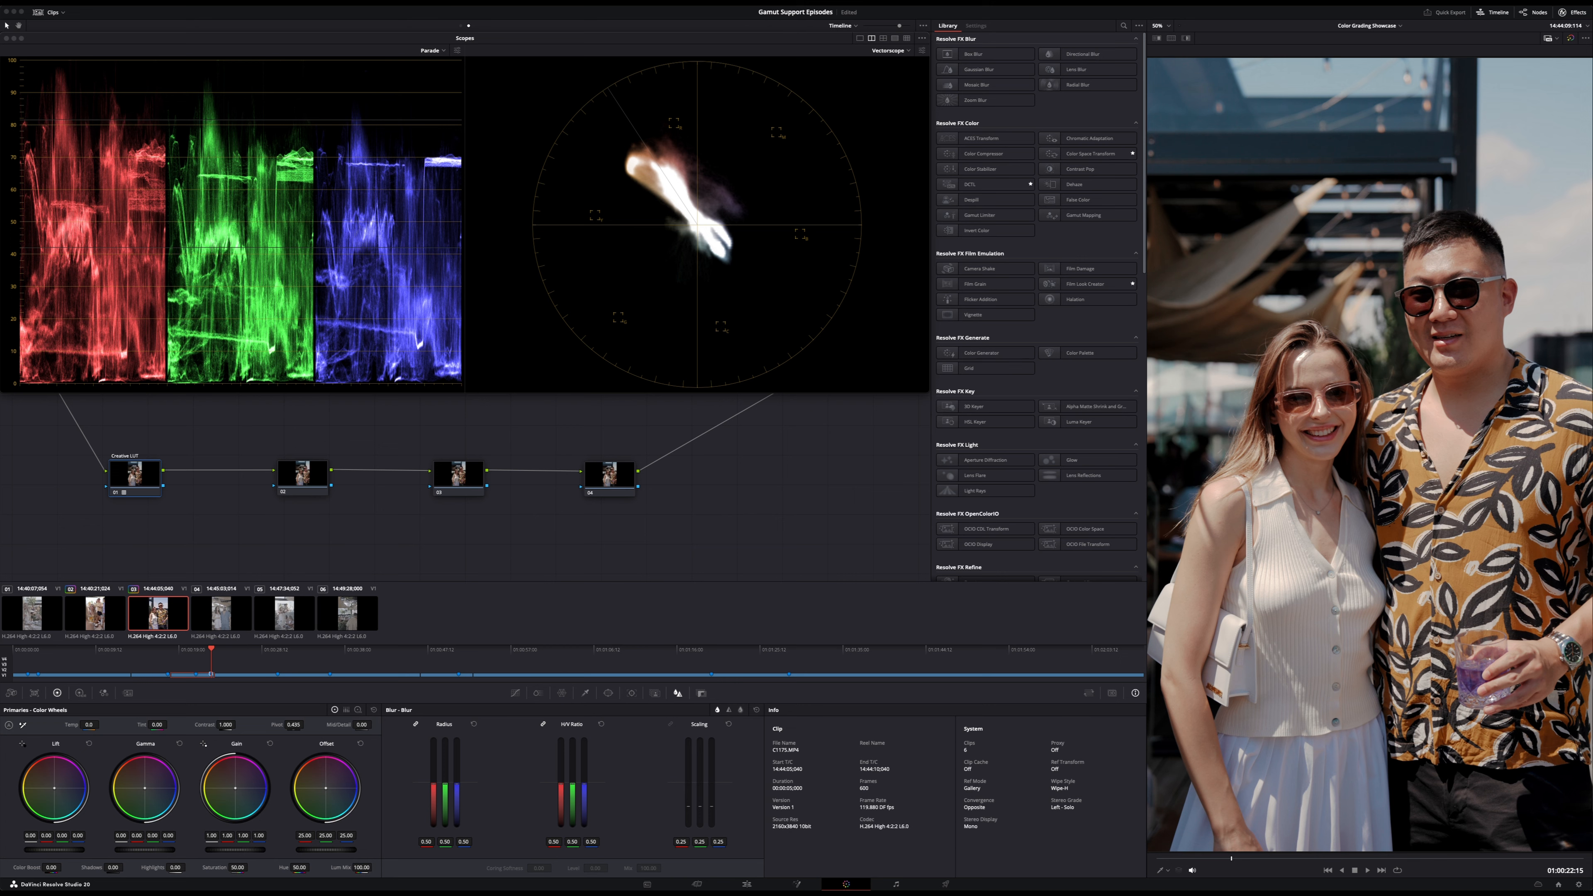
- Copy the Creative LUT grade to the second timeline node, disable the first node, and replace the copy's LUT with one from another gamut collection
right_click(147, 478)
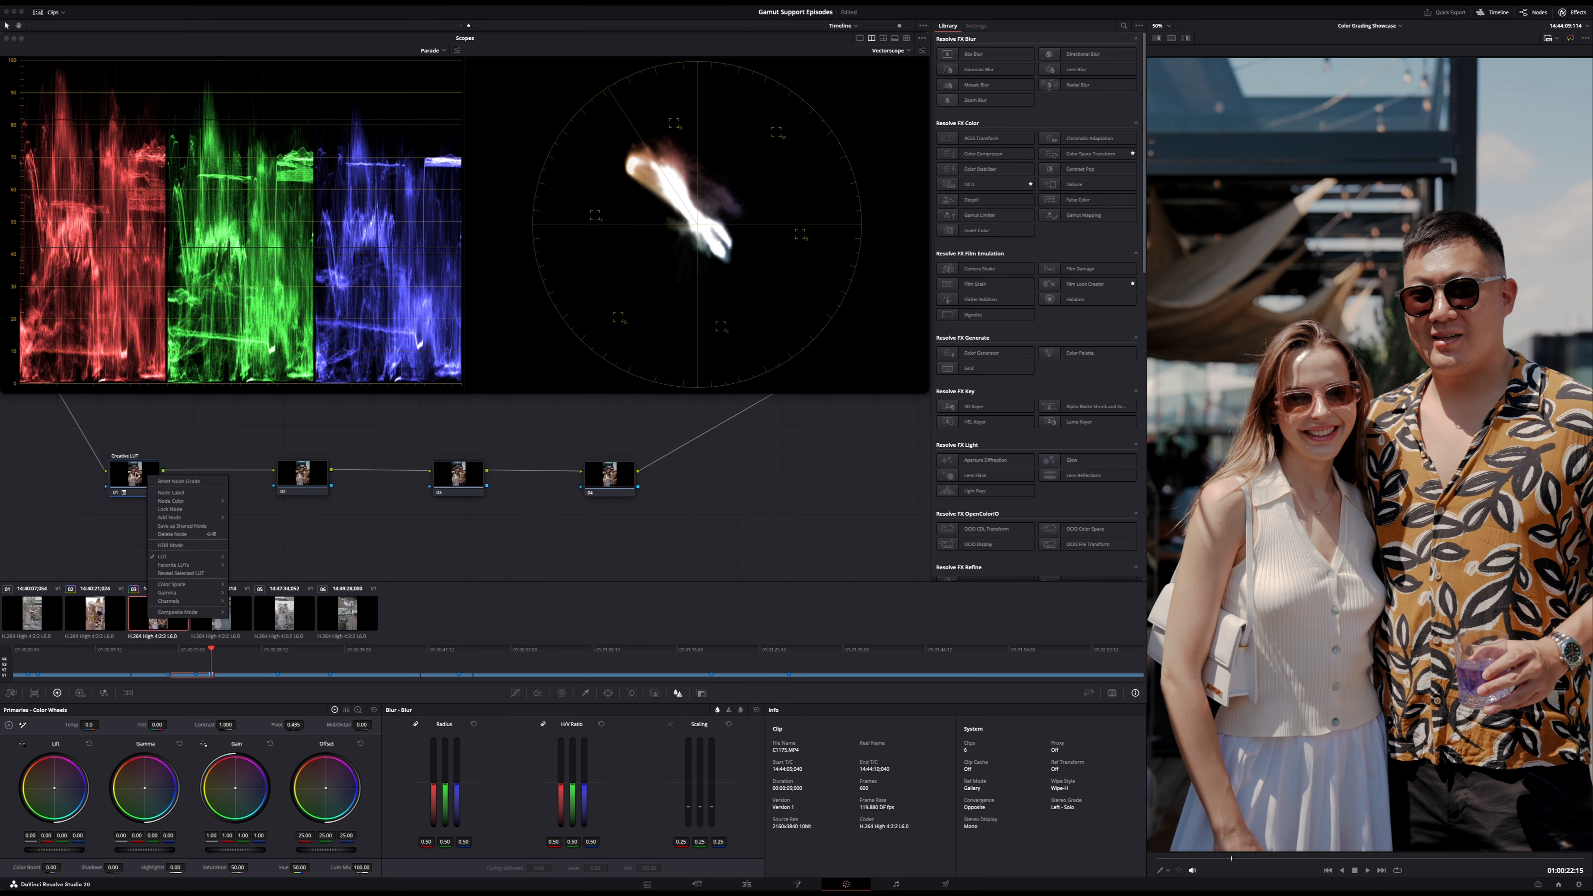
left_click(129, 472)
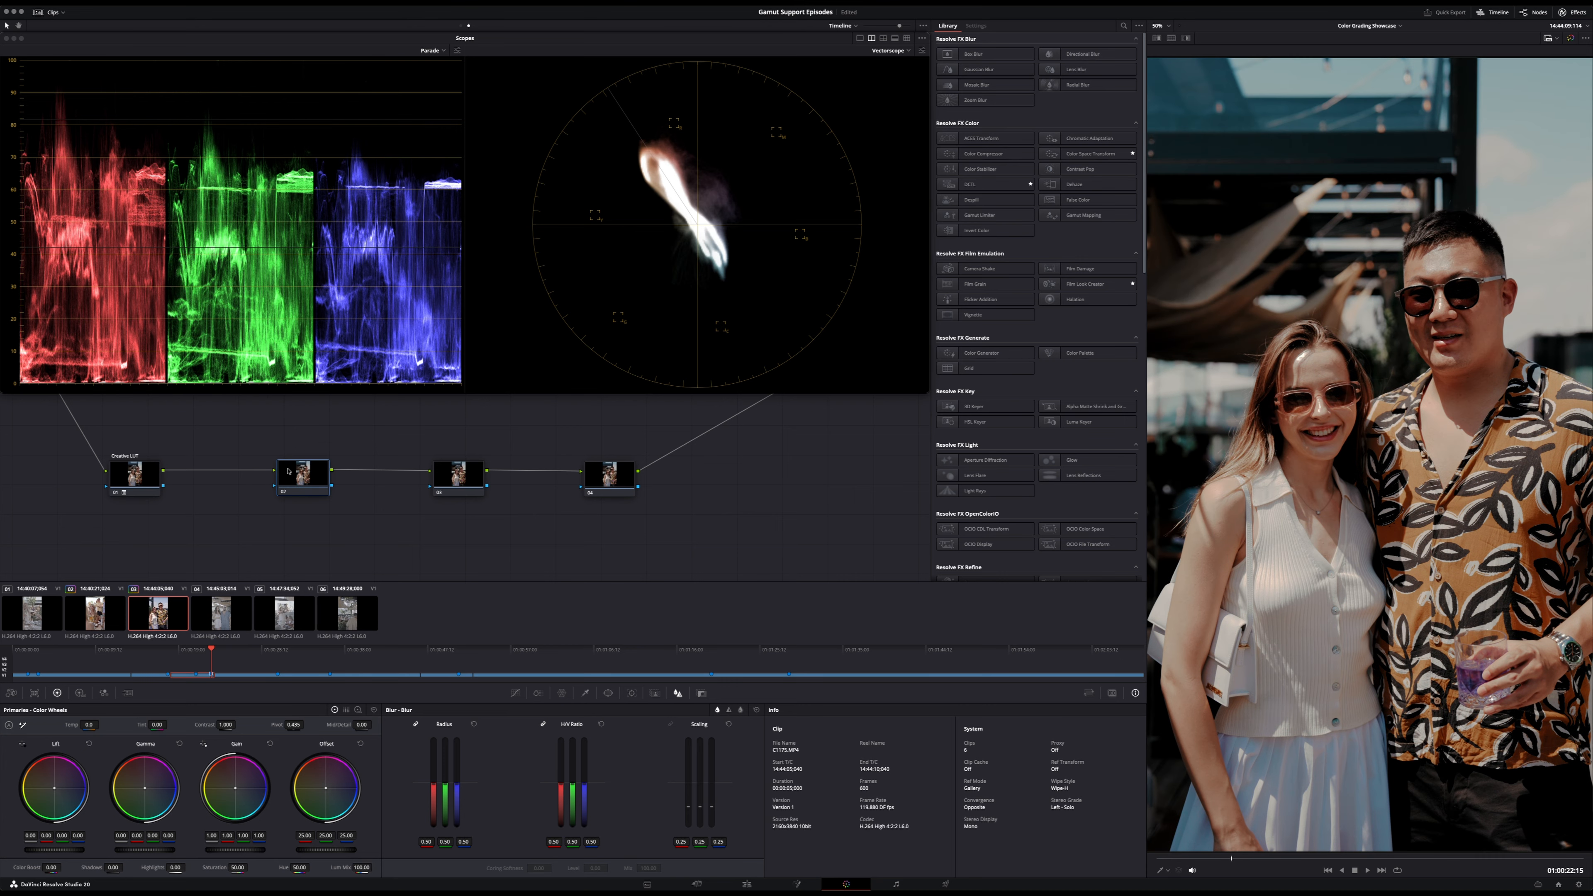
right_click(308, 477)
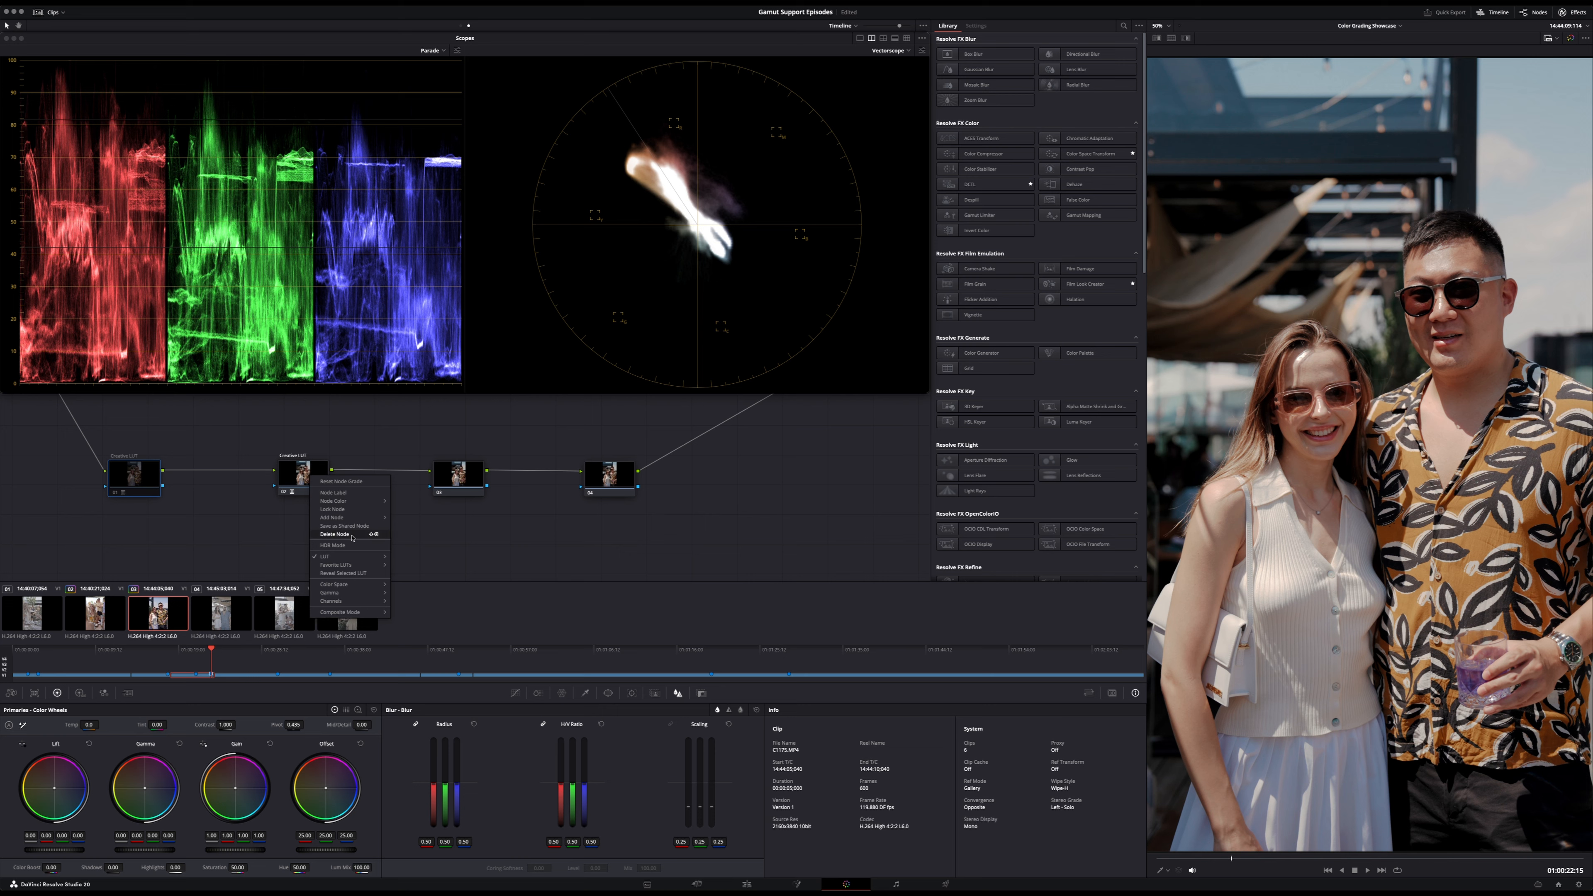
mouse_move(360, 556)
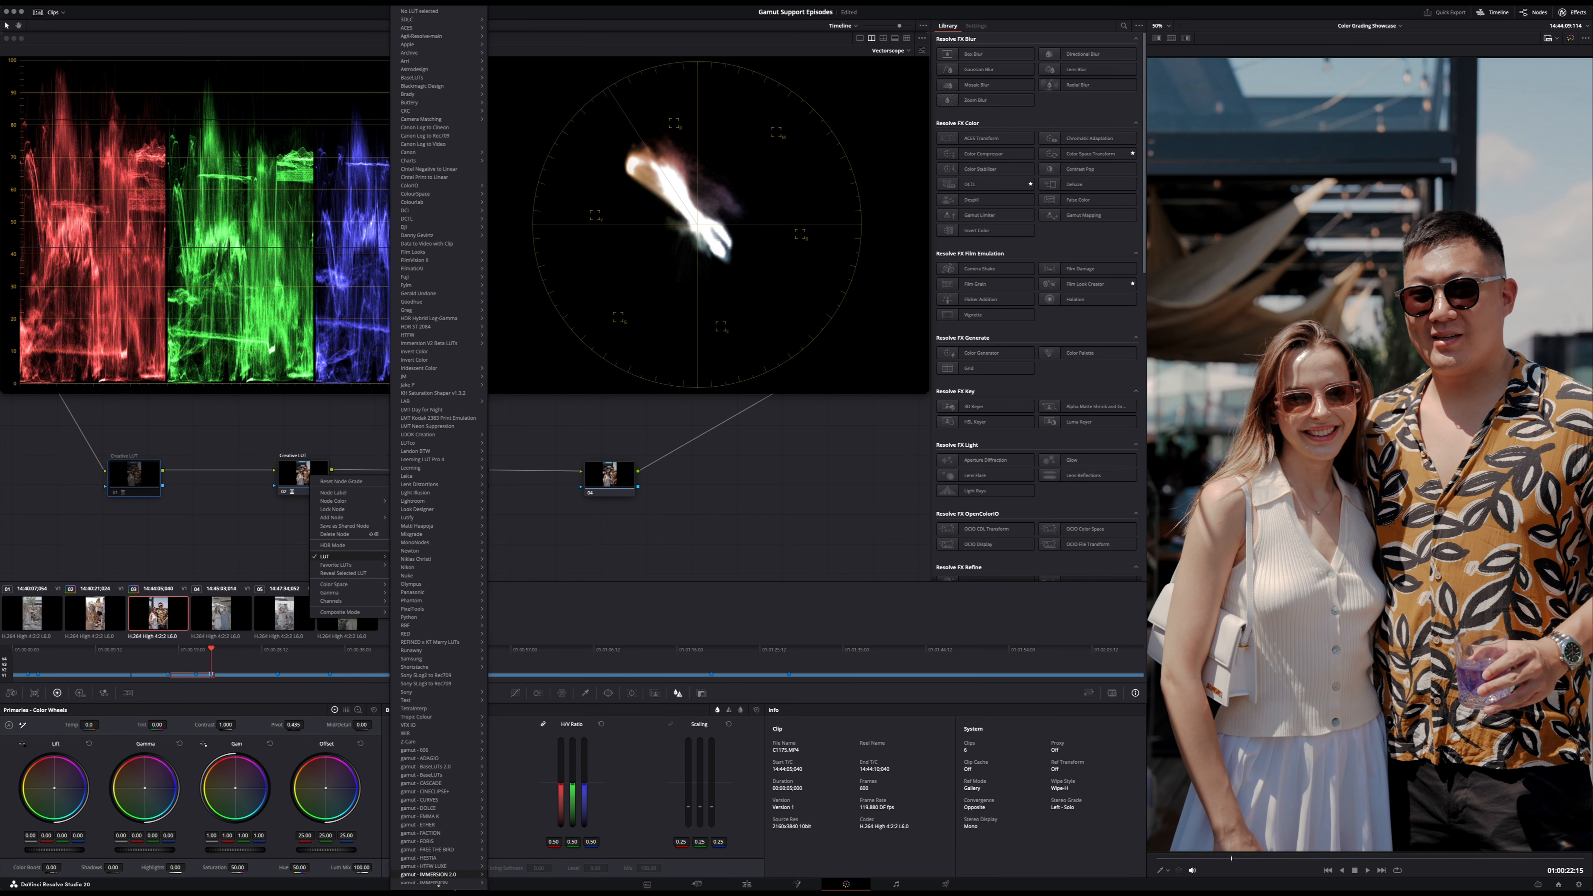
scroll(446, 878, "down", 3)
mouse_move(450, 885)
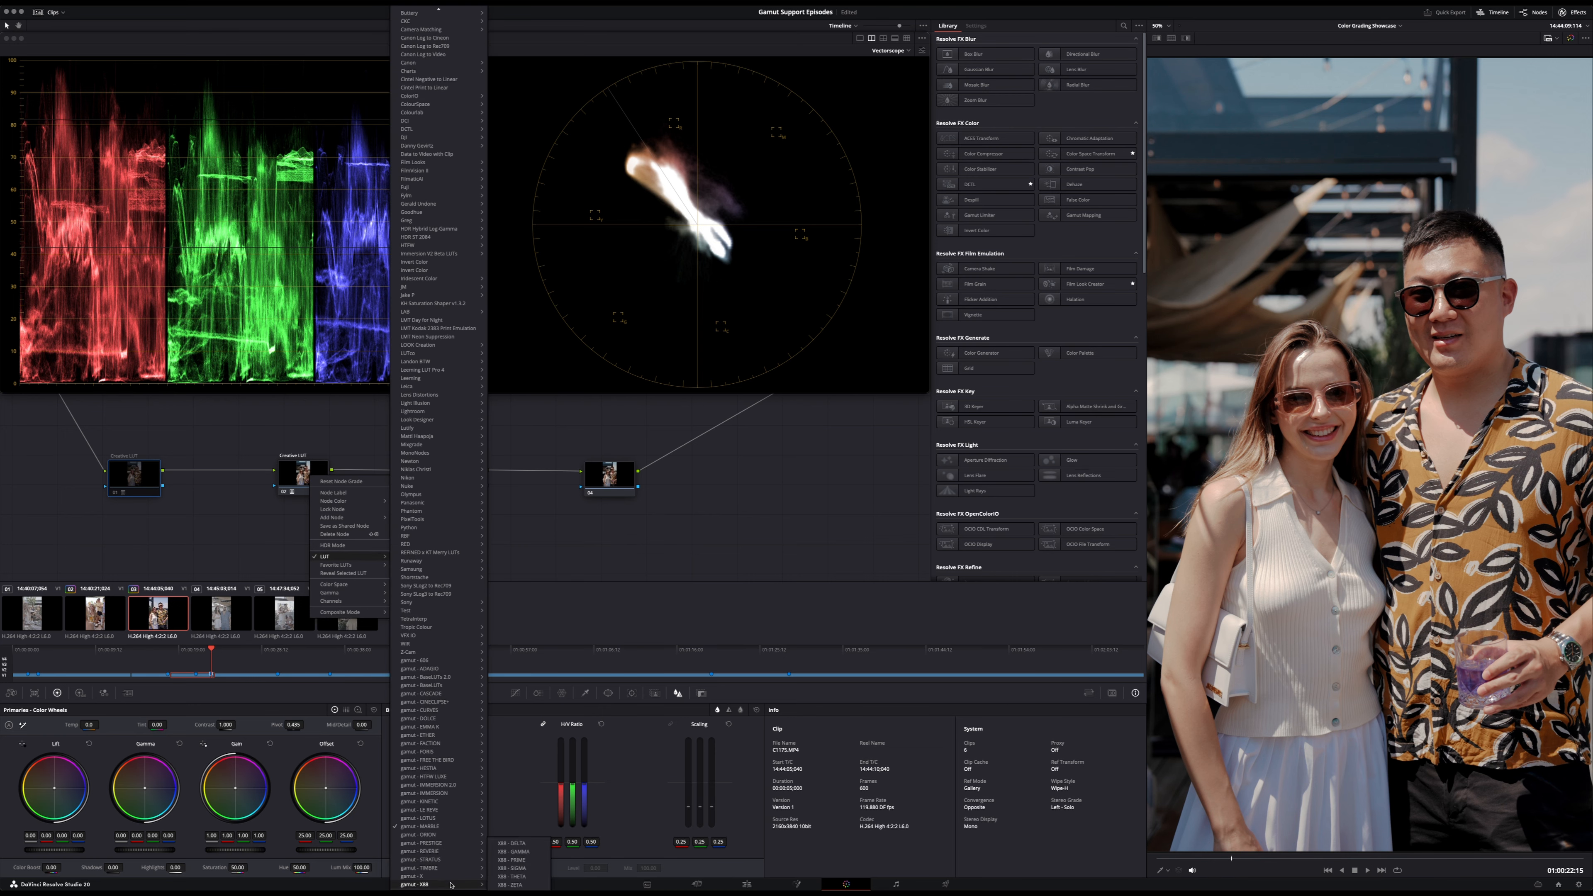
left_click(524, 863)
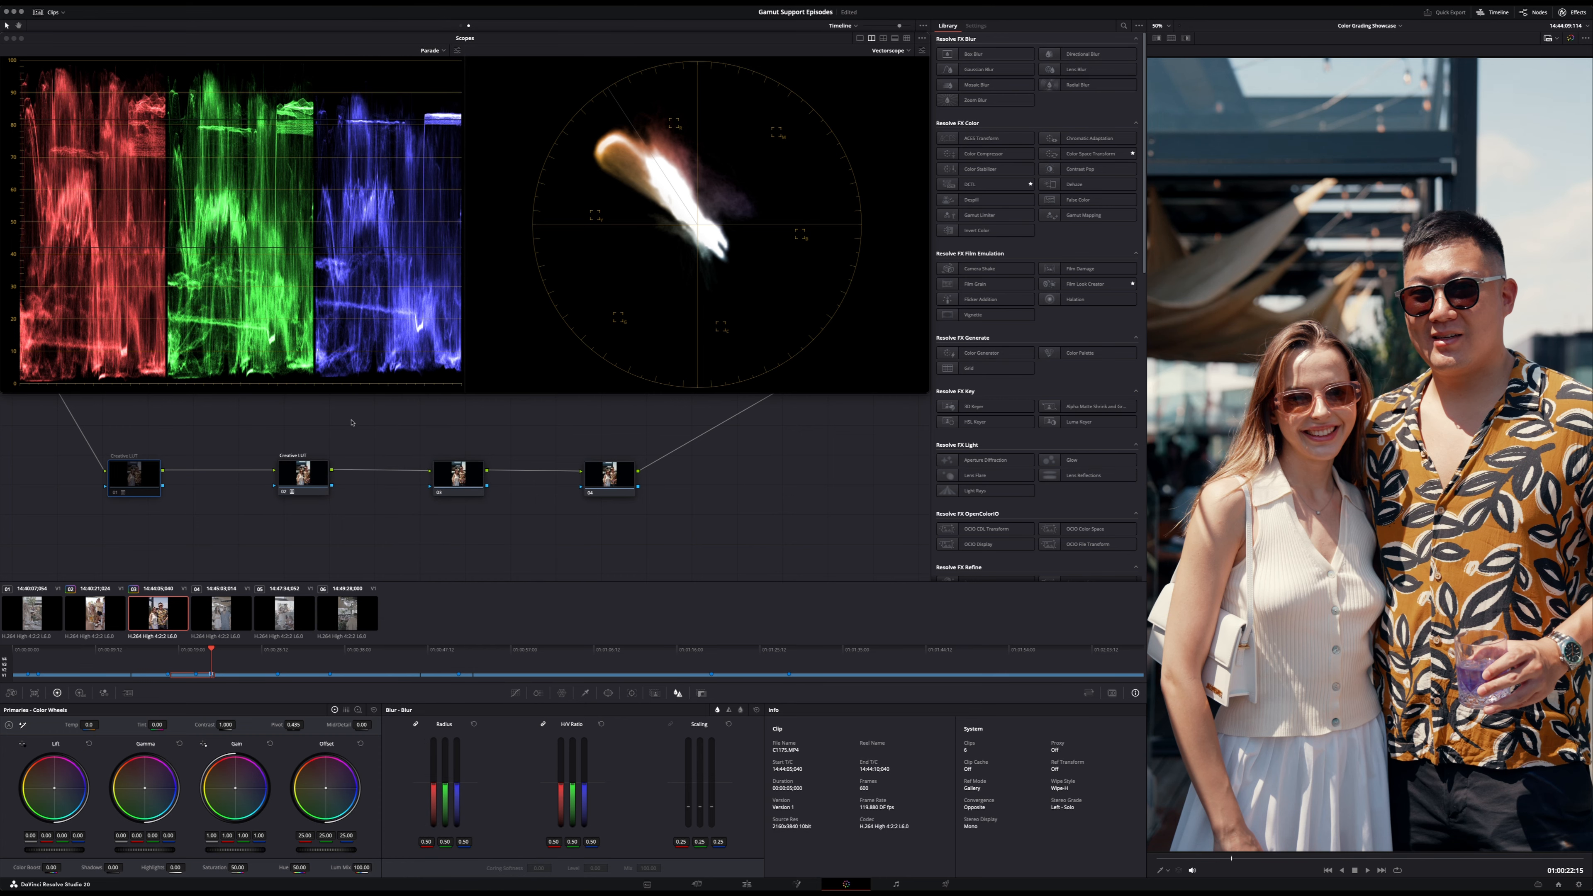
- Toggle the second Creative LUT node off and on to compare the look, and save the project
left_click(315, 482)
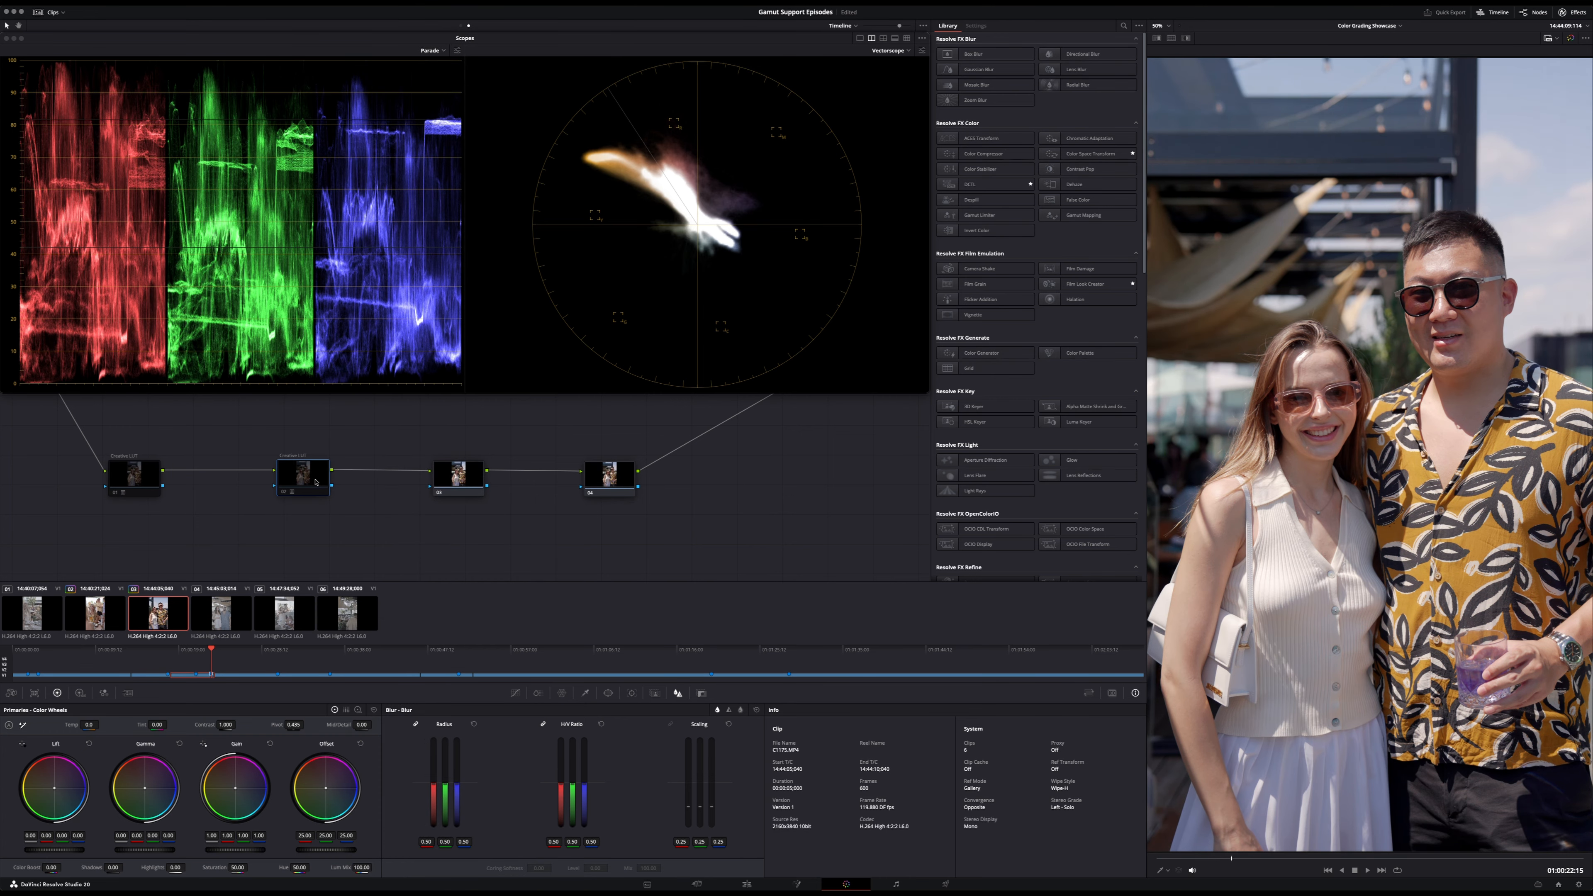
key("super+d")
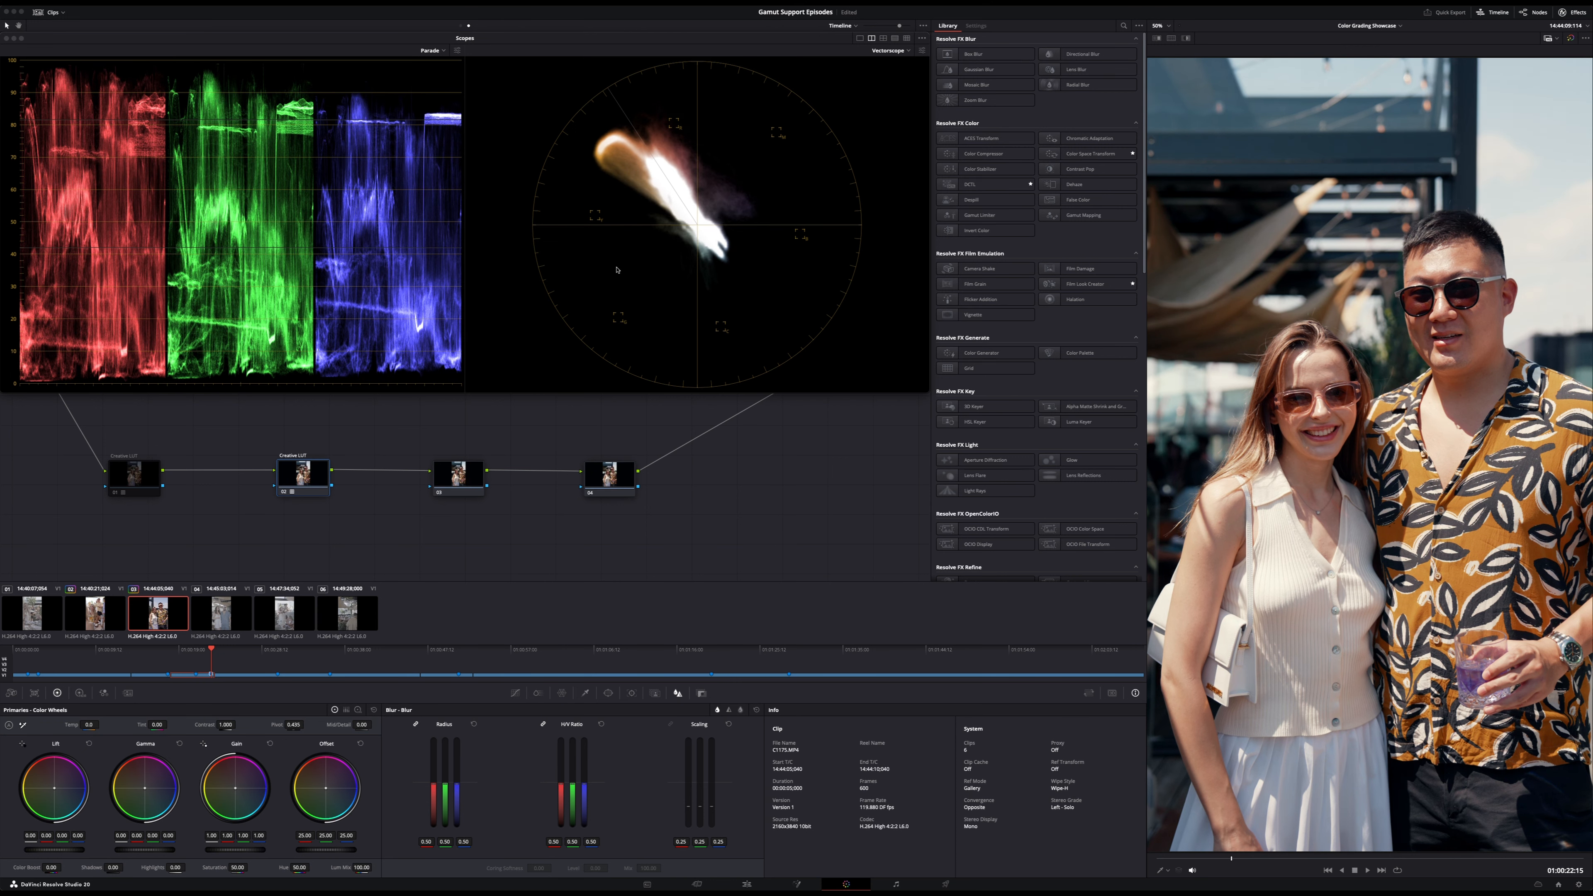
key("super+s")
- Move to an earlier frame of the third clip and compare the image with and without the full grade
left_click(200, 652)
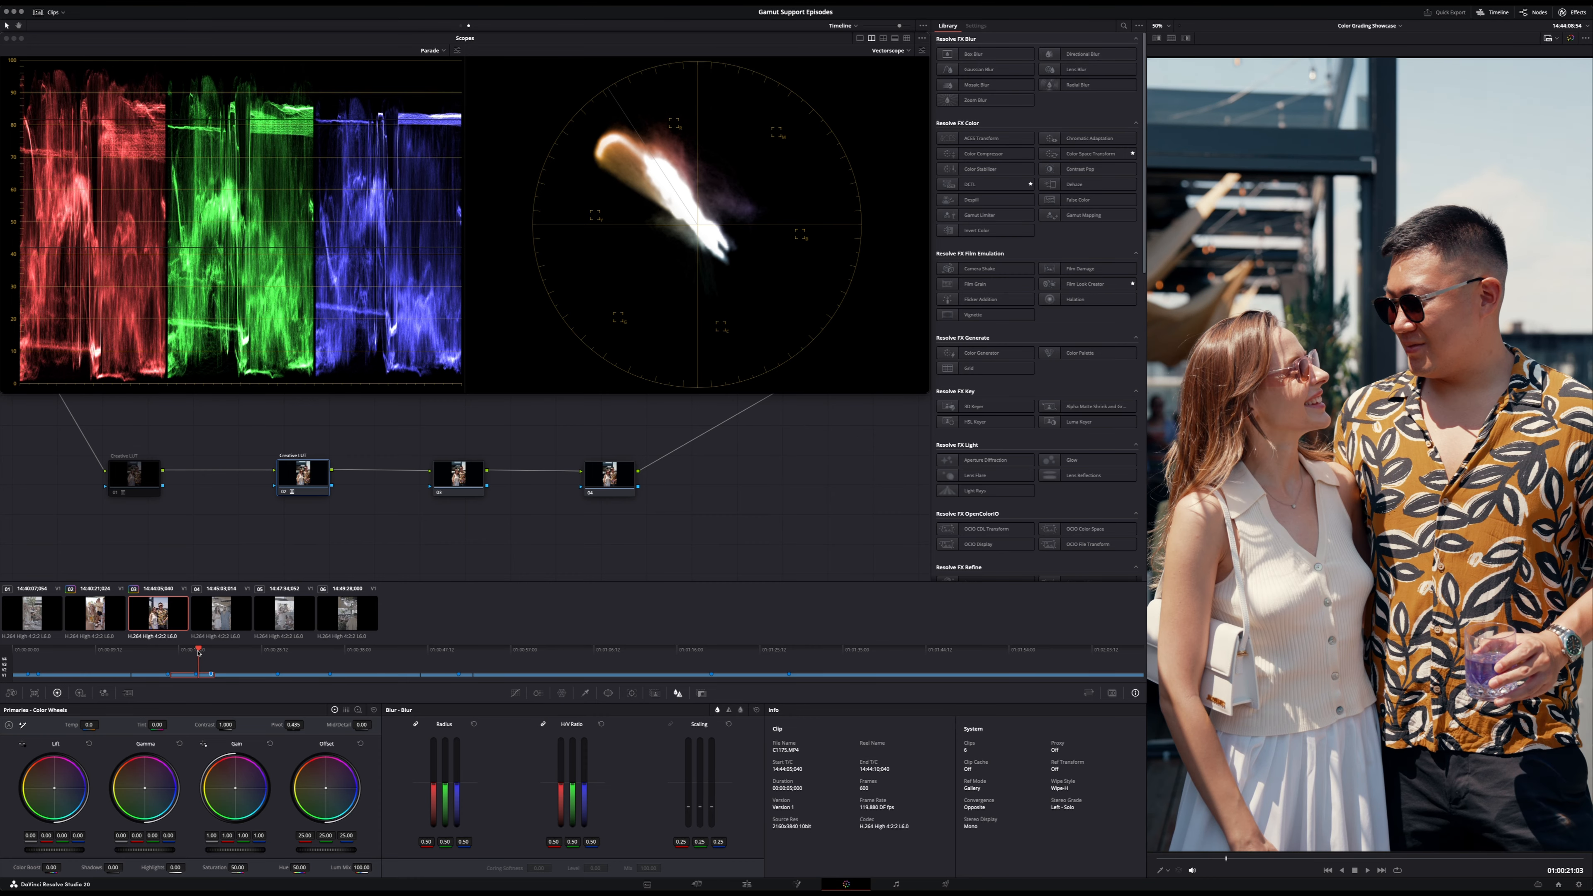
key("shift+Up")
key("shift+d")
key("shift+d")
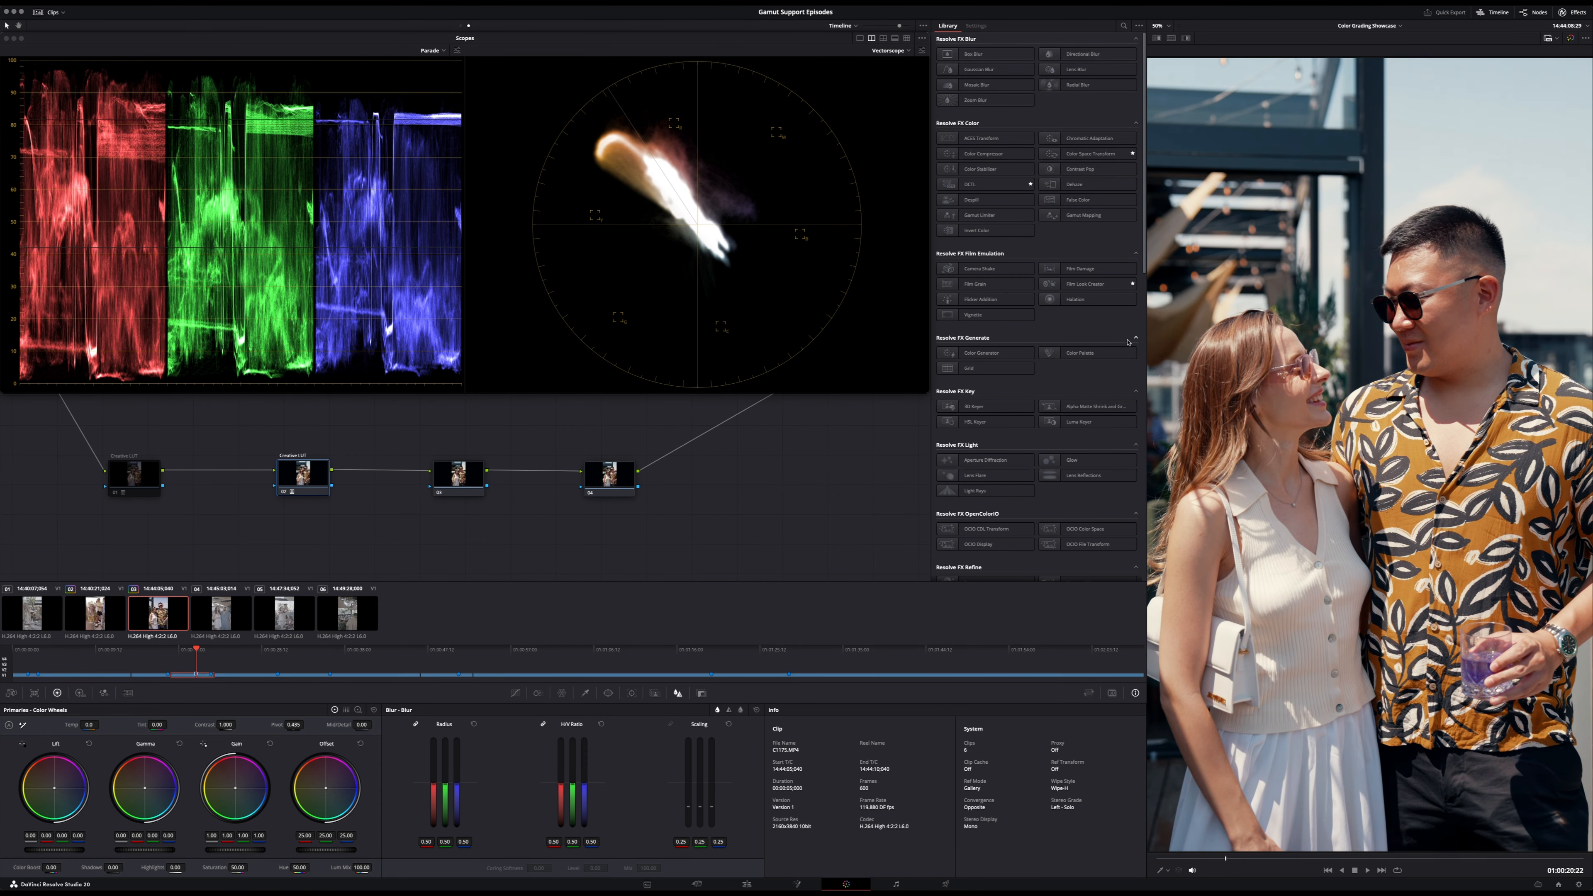
- Return to the clip-level nodes and slightly lower the lift on the third clip's Balance node
left_click(460, 26)
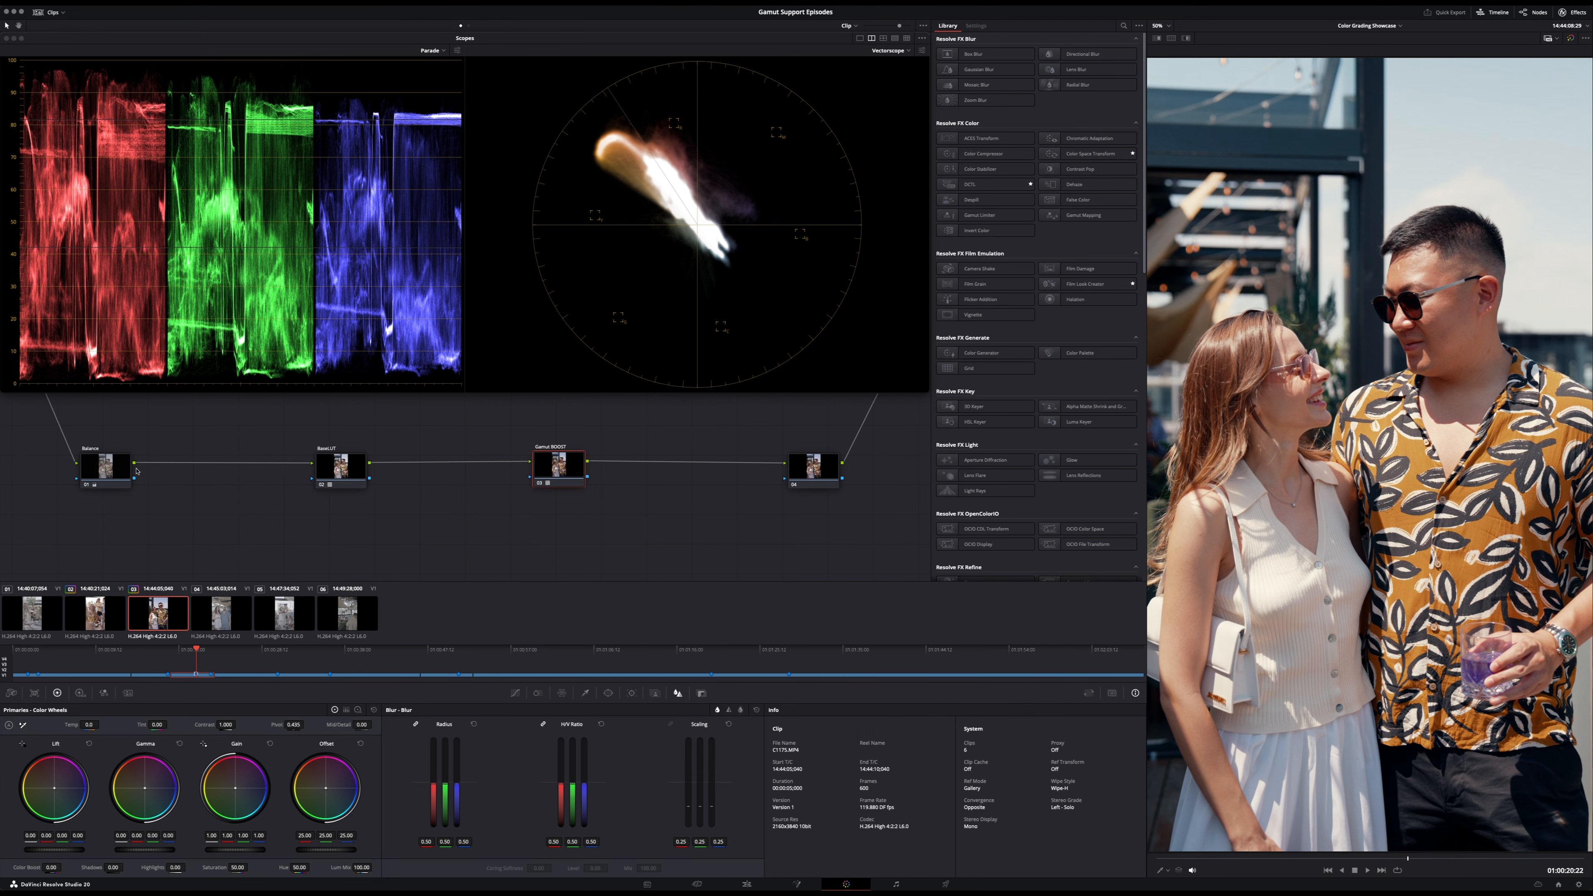
left_click(124, 470)
mouse_move(55, 850)
left_mouse_down()
mouse_move(139, 851)
mouse_move(49, 849)
left_mouse_up()
- Open the fourth clip, disable the second Creative LUT node at timeline level, and return to the clip-level nodes
left_click(231, 620)
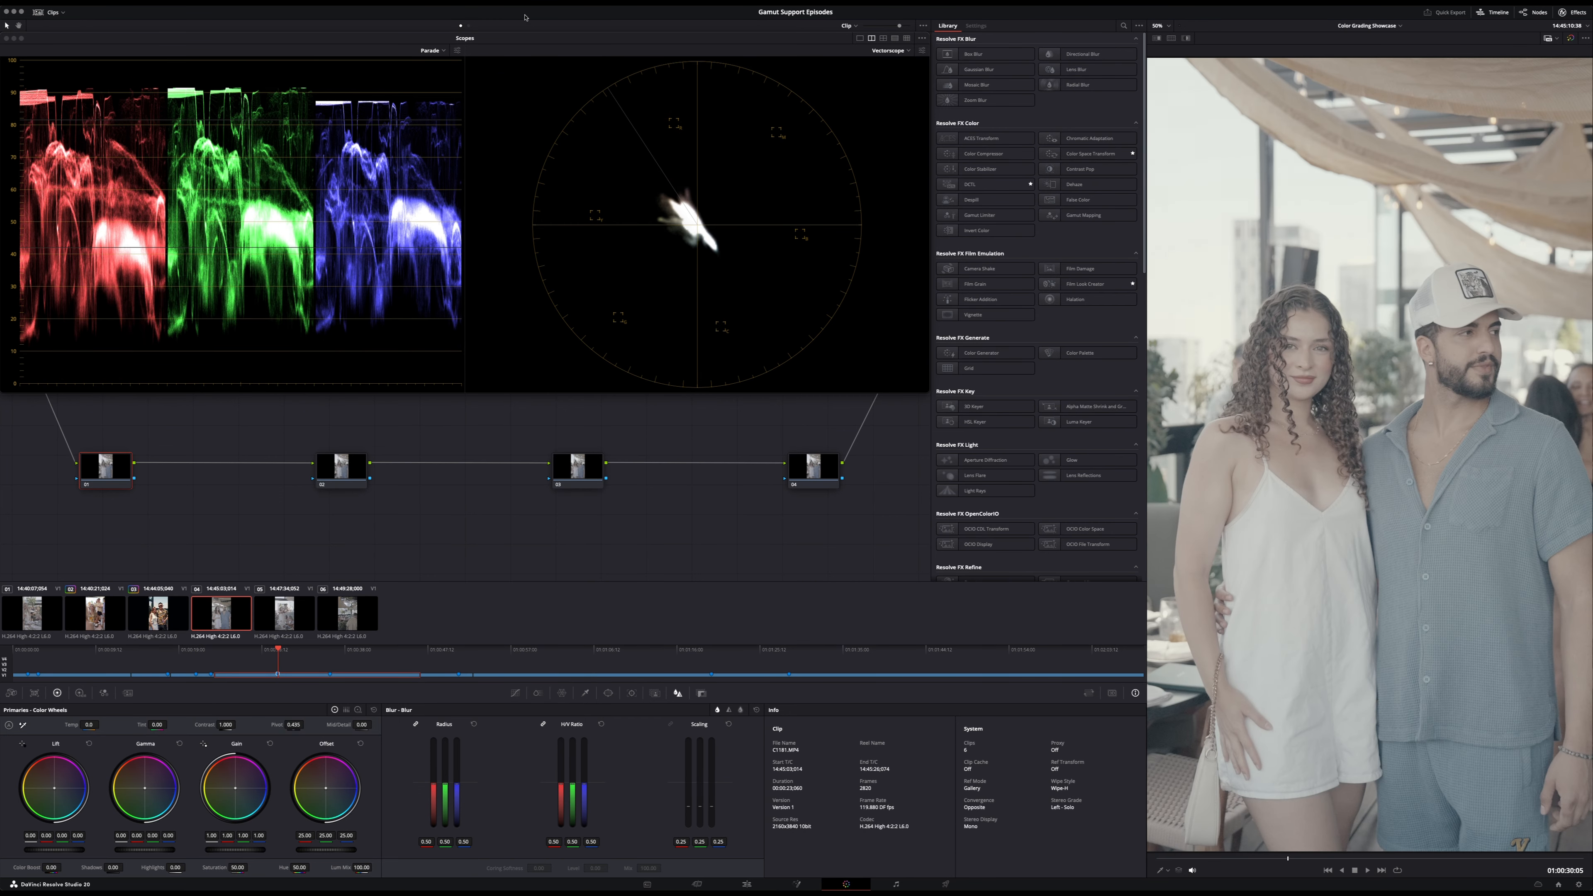
left_click(470, 26)
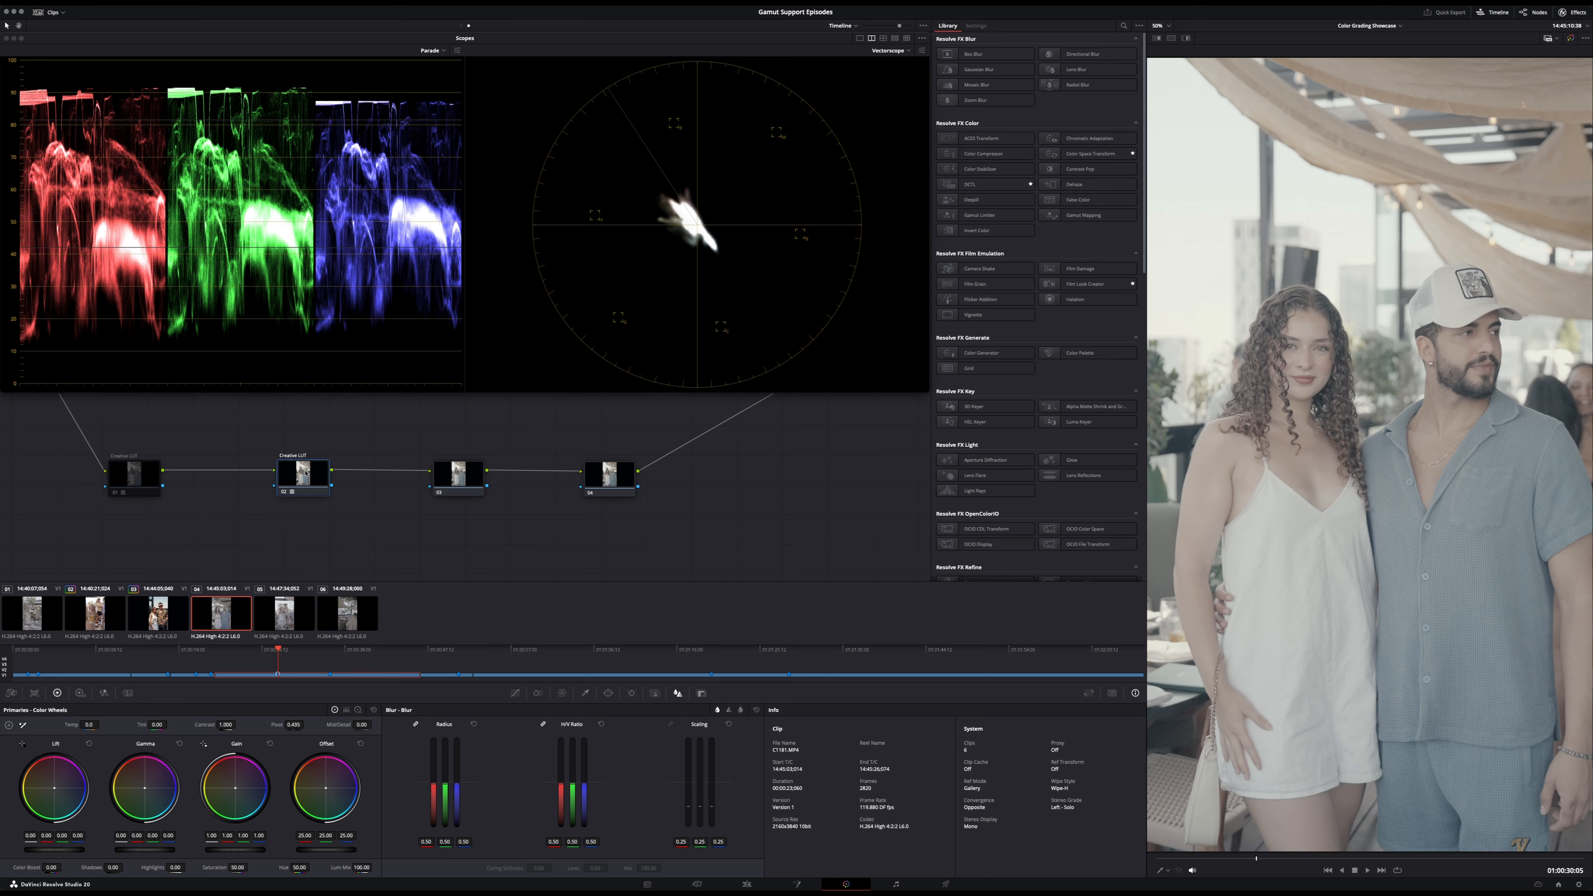
key("super+d")
left_click(461, 25)
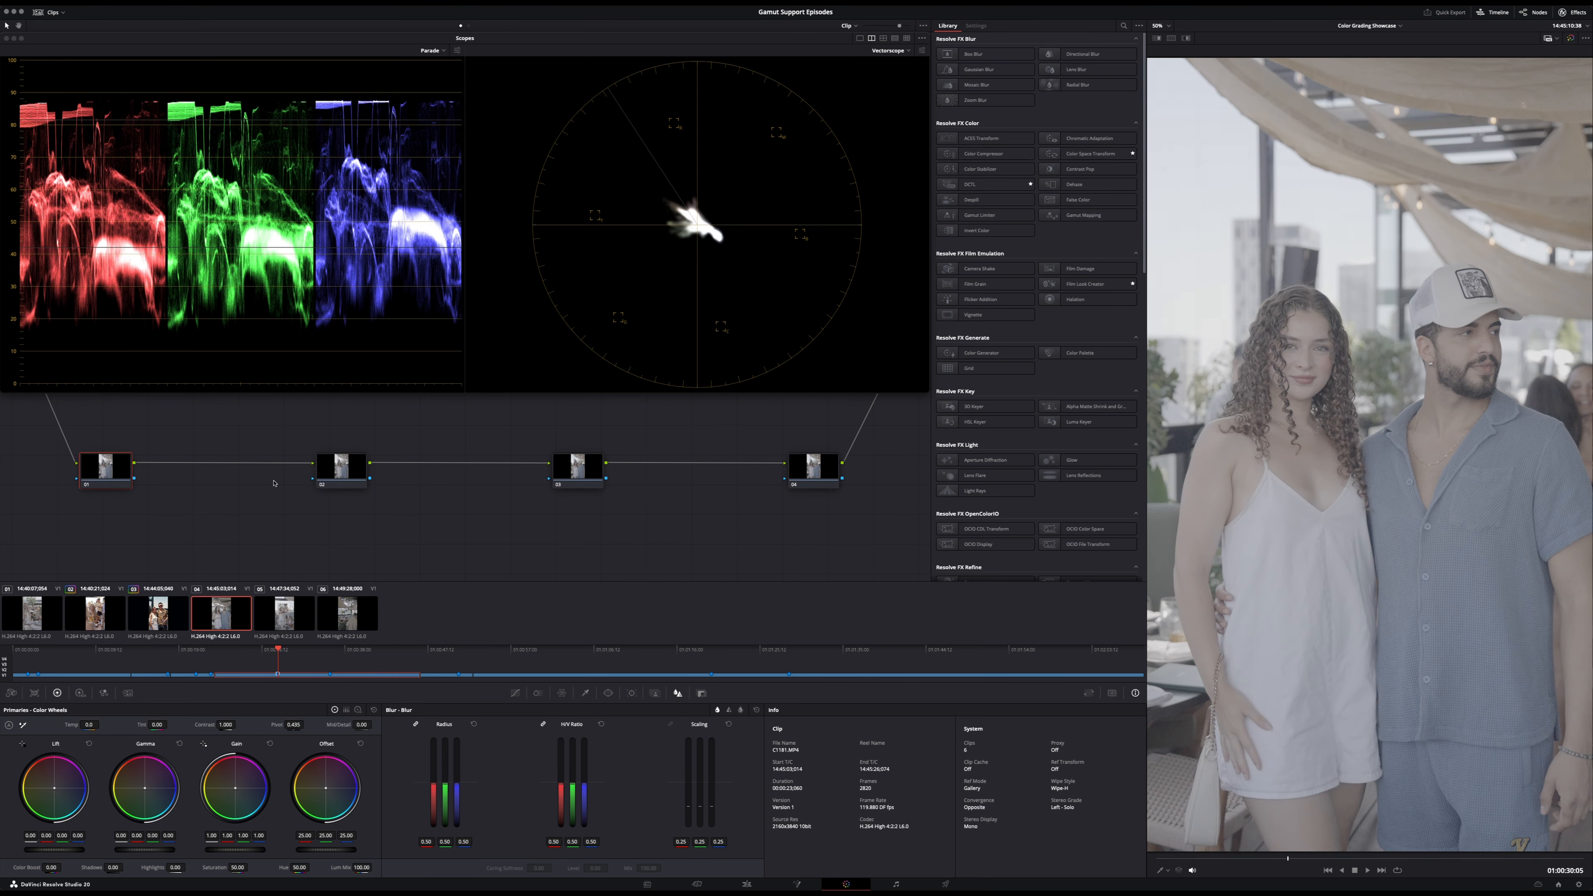
- Copy the second clip's Balance and Base LUT grade to the fourth clip and compare it with Balance off and on
left_click(93, 619)
left_click(220, 613)
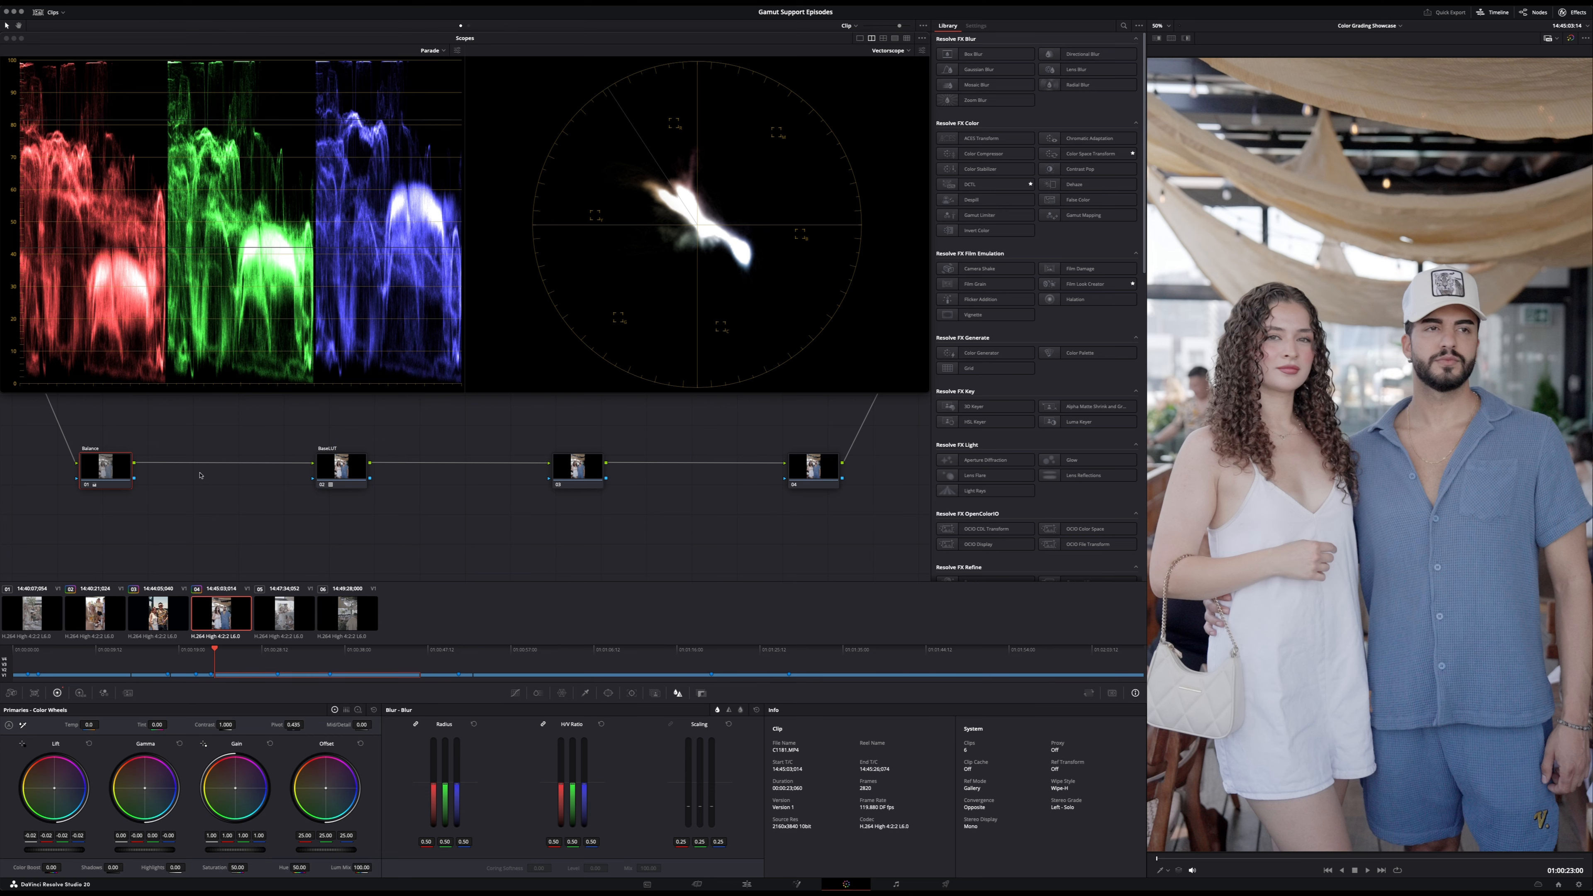
key("ctrl+d")
left_click(318, 471)
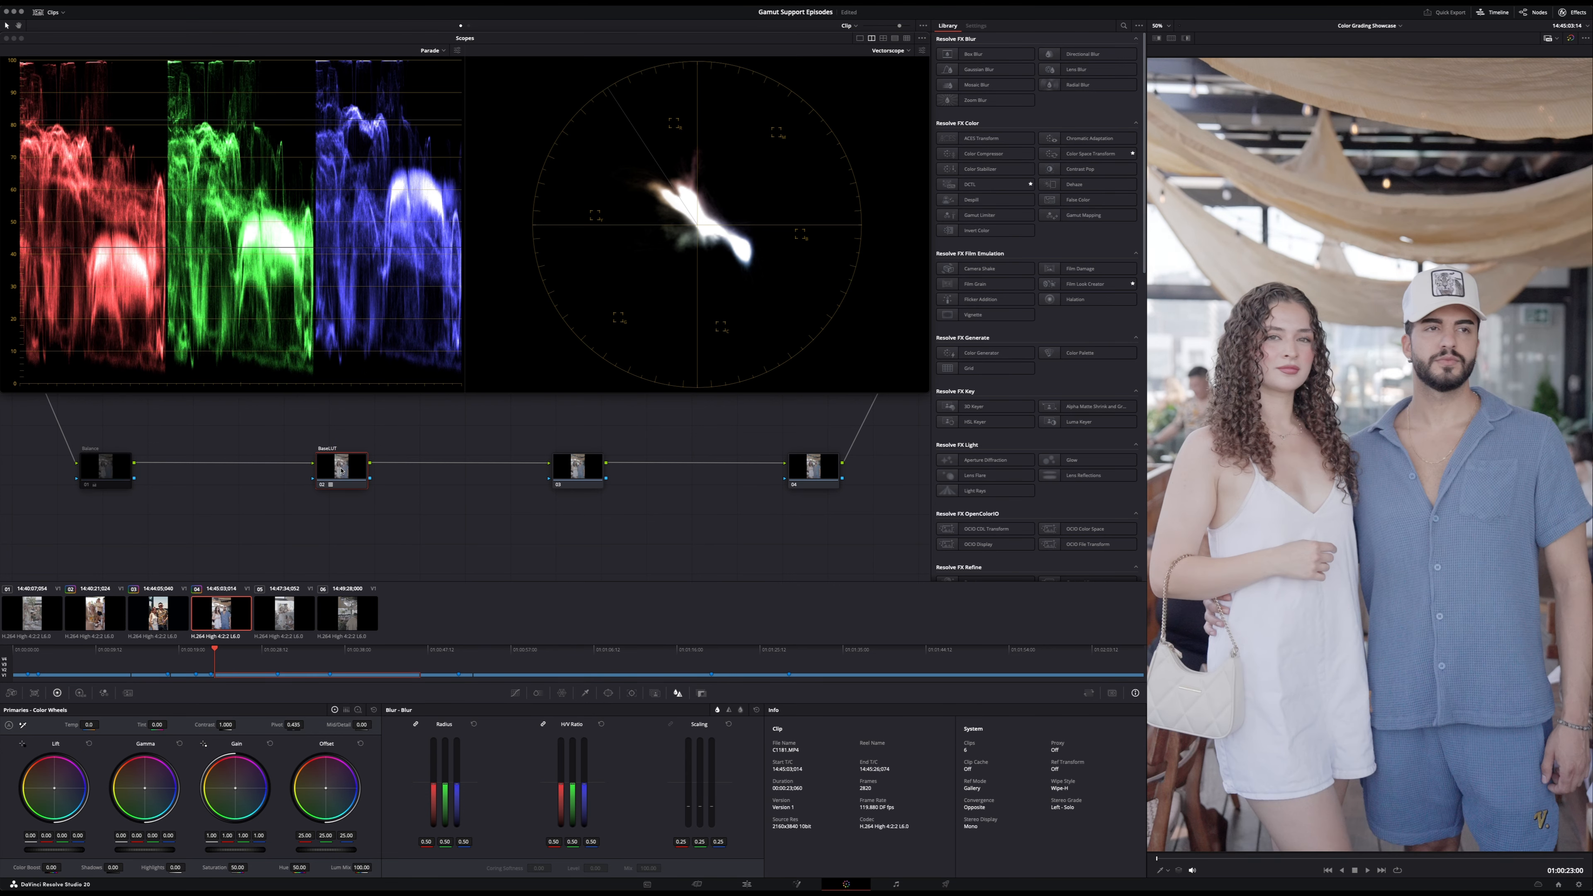
left_click(77, 471)
key("ctrl+d")
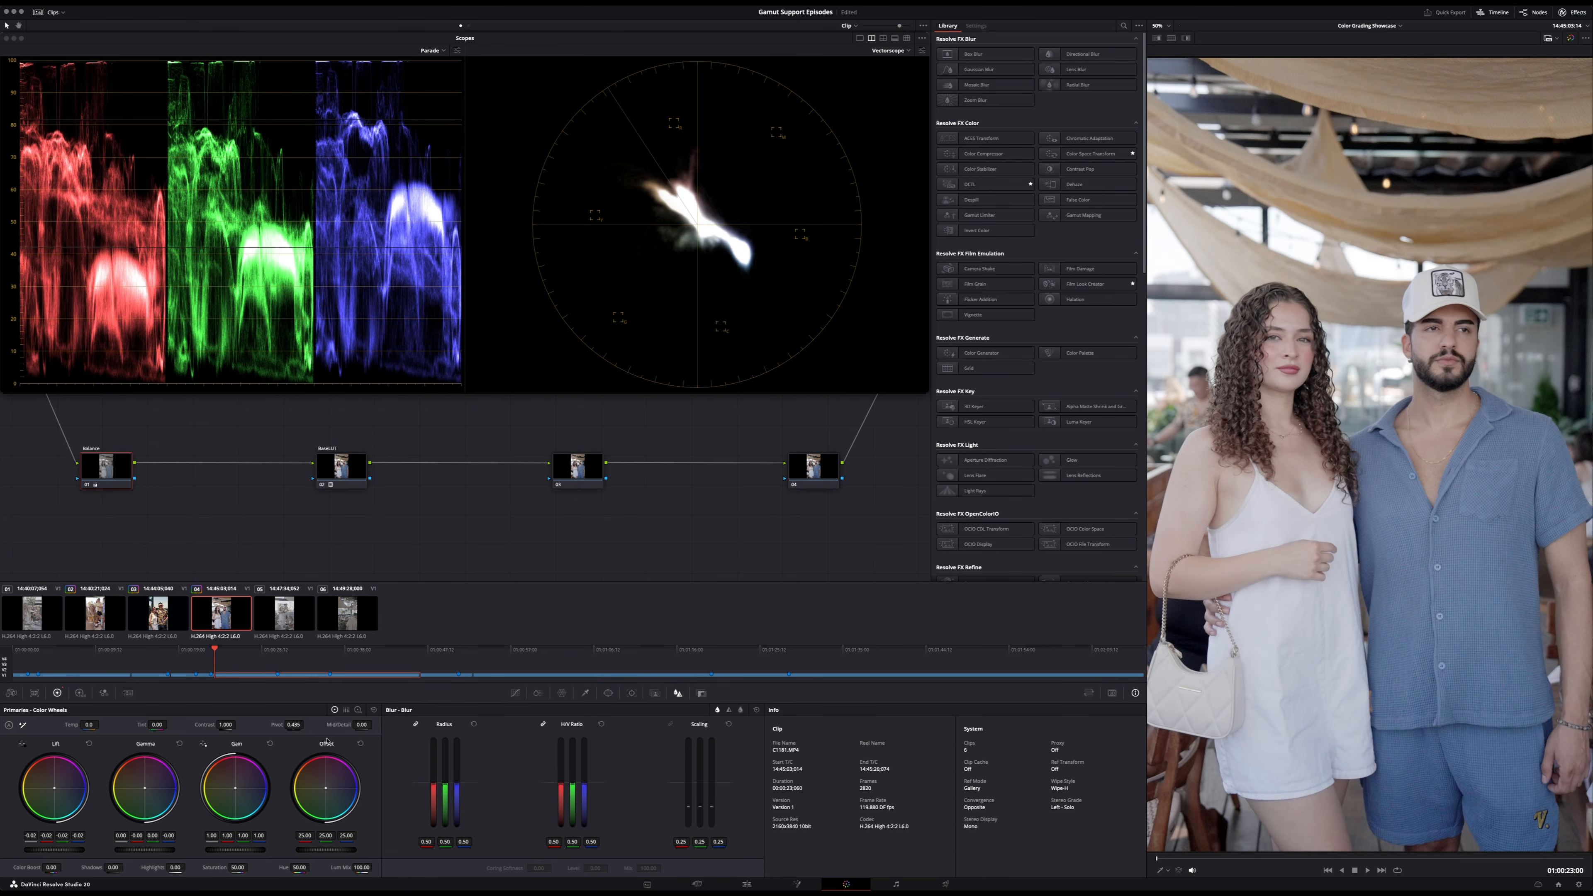
- Reset the fourth clip's Balance node, lower the master gamma to -0.04, and warm the midtones and shadows slightly with the gamma and lift wheels
left_click(374, 710)
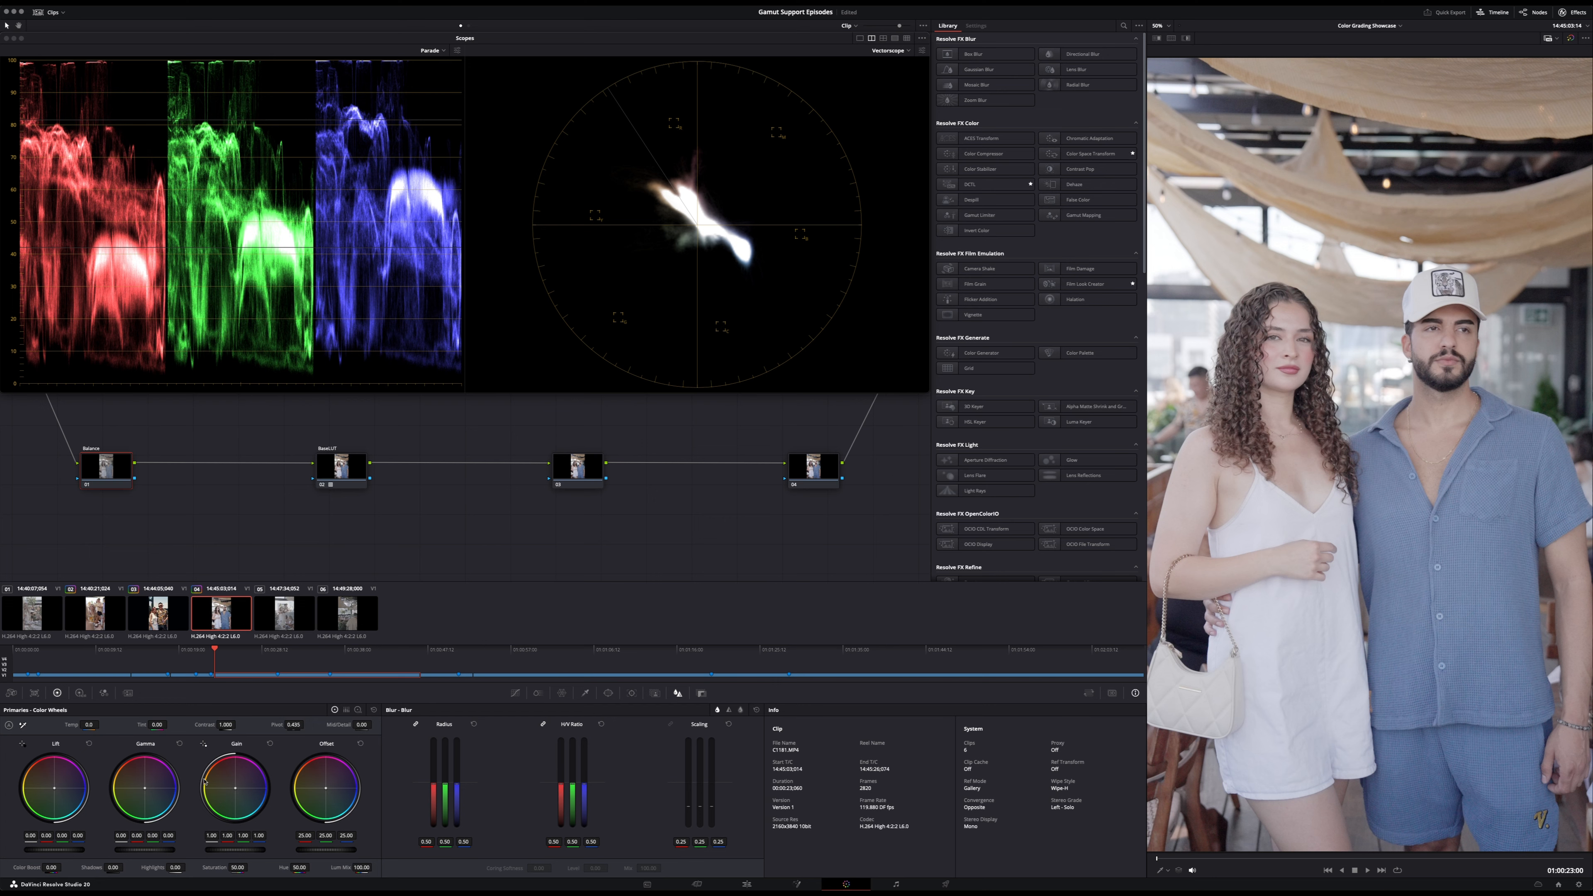
left_click_drag(144, 850, 124, 849)
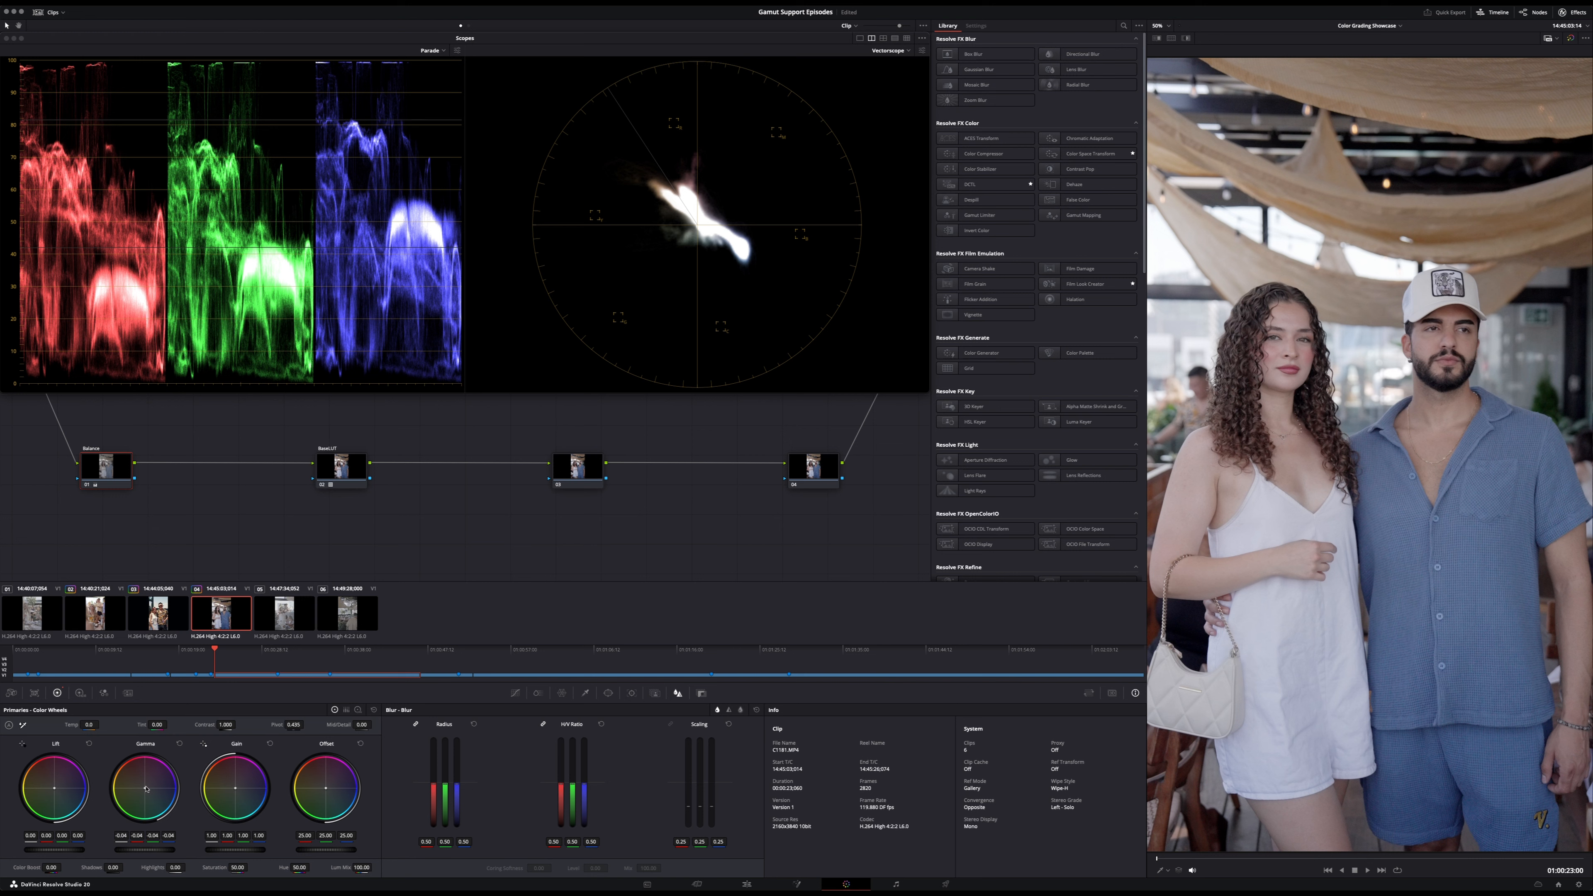
left_click_drag(155, 807, 146, 808)
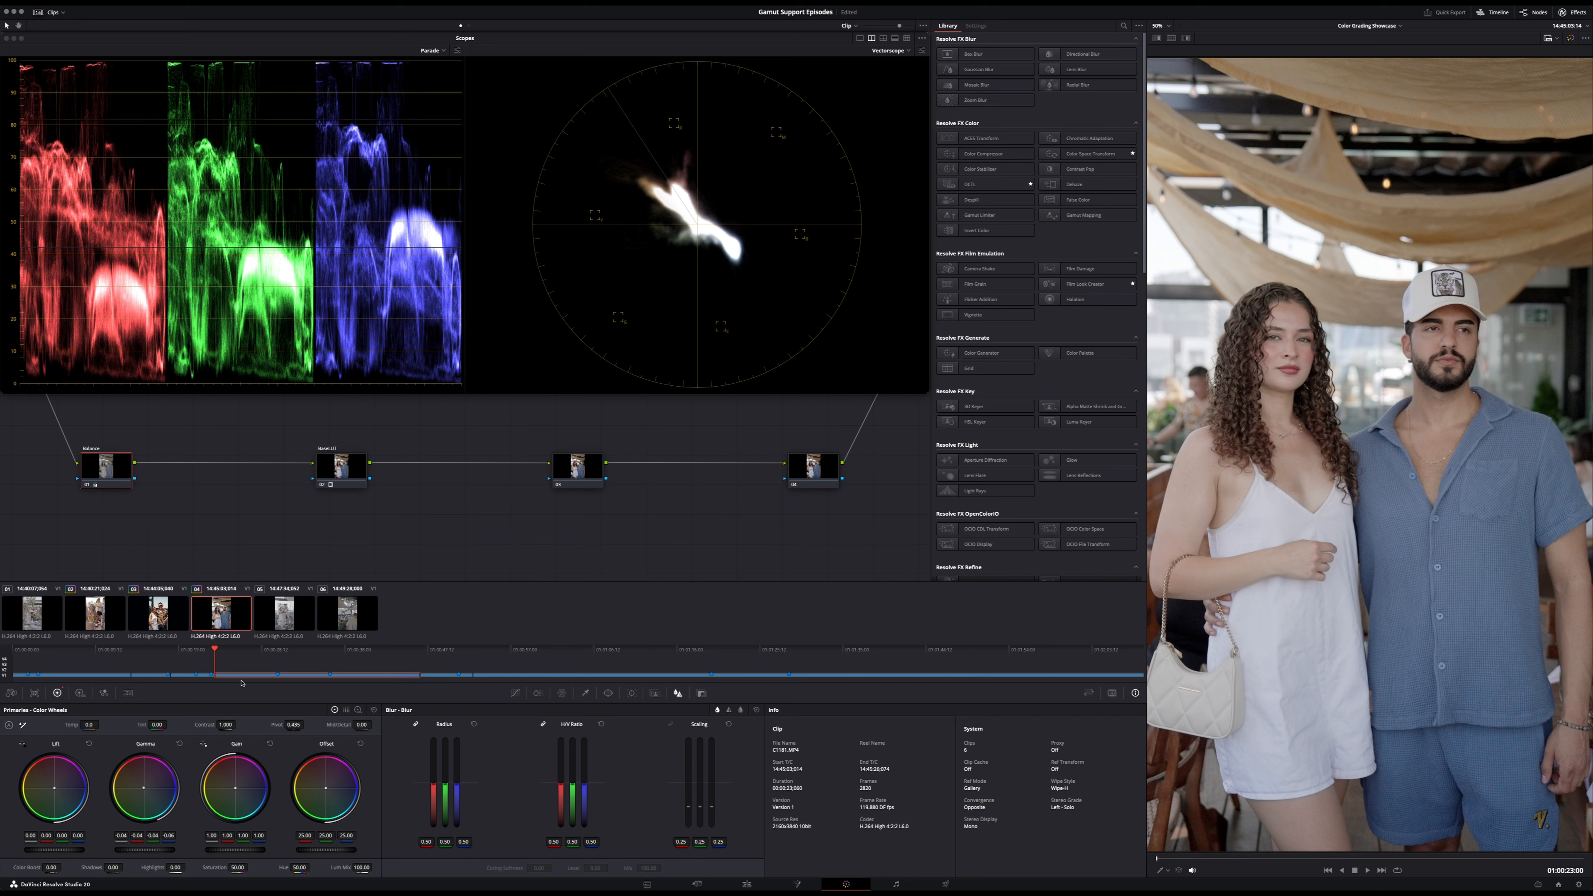
left_click_drag(55, 788, 56, 788)
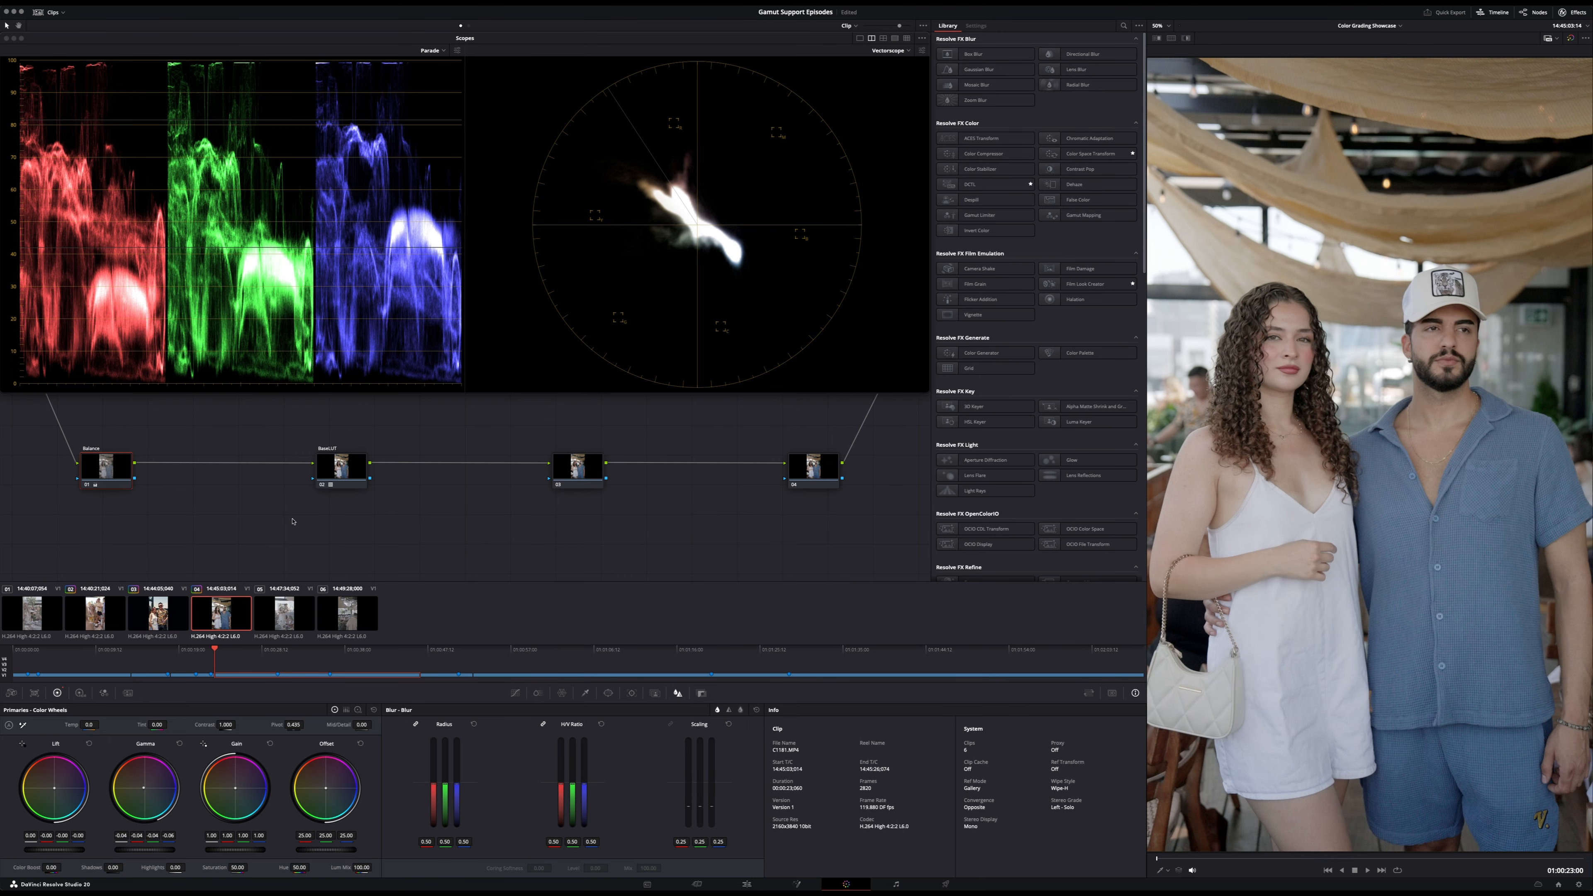
- Select the fourth clip's Balance and Base LUT nodes and toggle them off and on together to compare before and after
left_click_drag(307, 534, 88, 454)
left_click_drag(365, 512, 60, 416)
key("super+d")
key("super+d")
- Enable the second Creative LUT node at timeline level for the fourth clip and undo the last LUT change
left_click(468, 25)
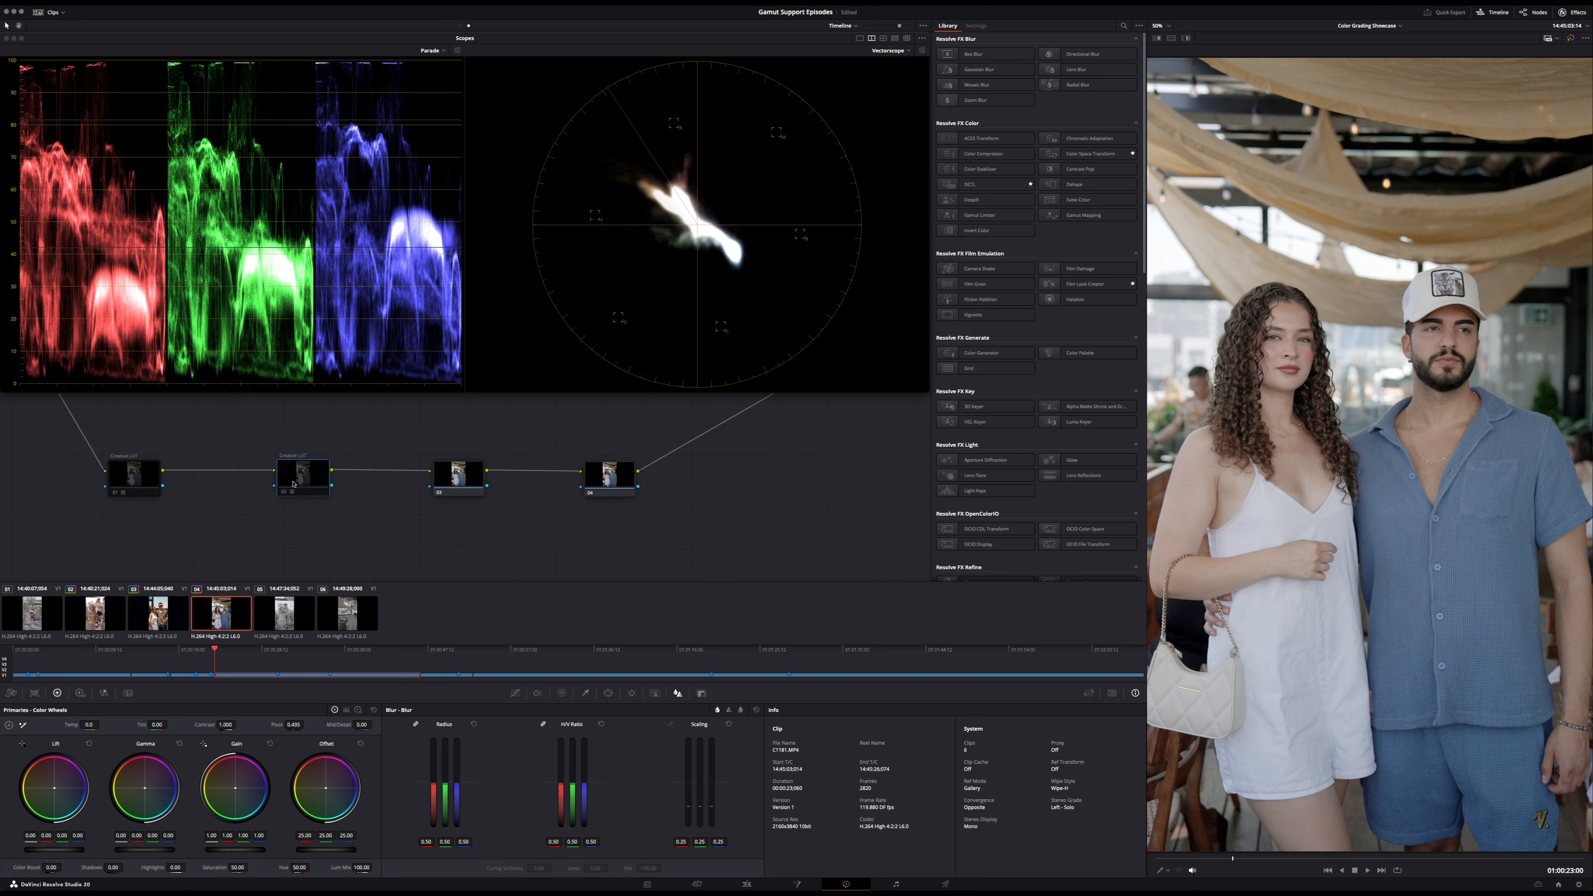
key("super+d")
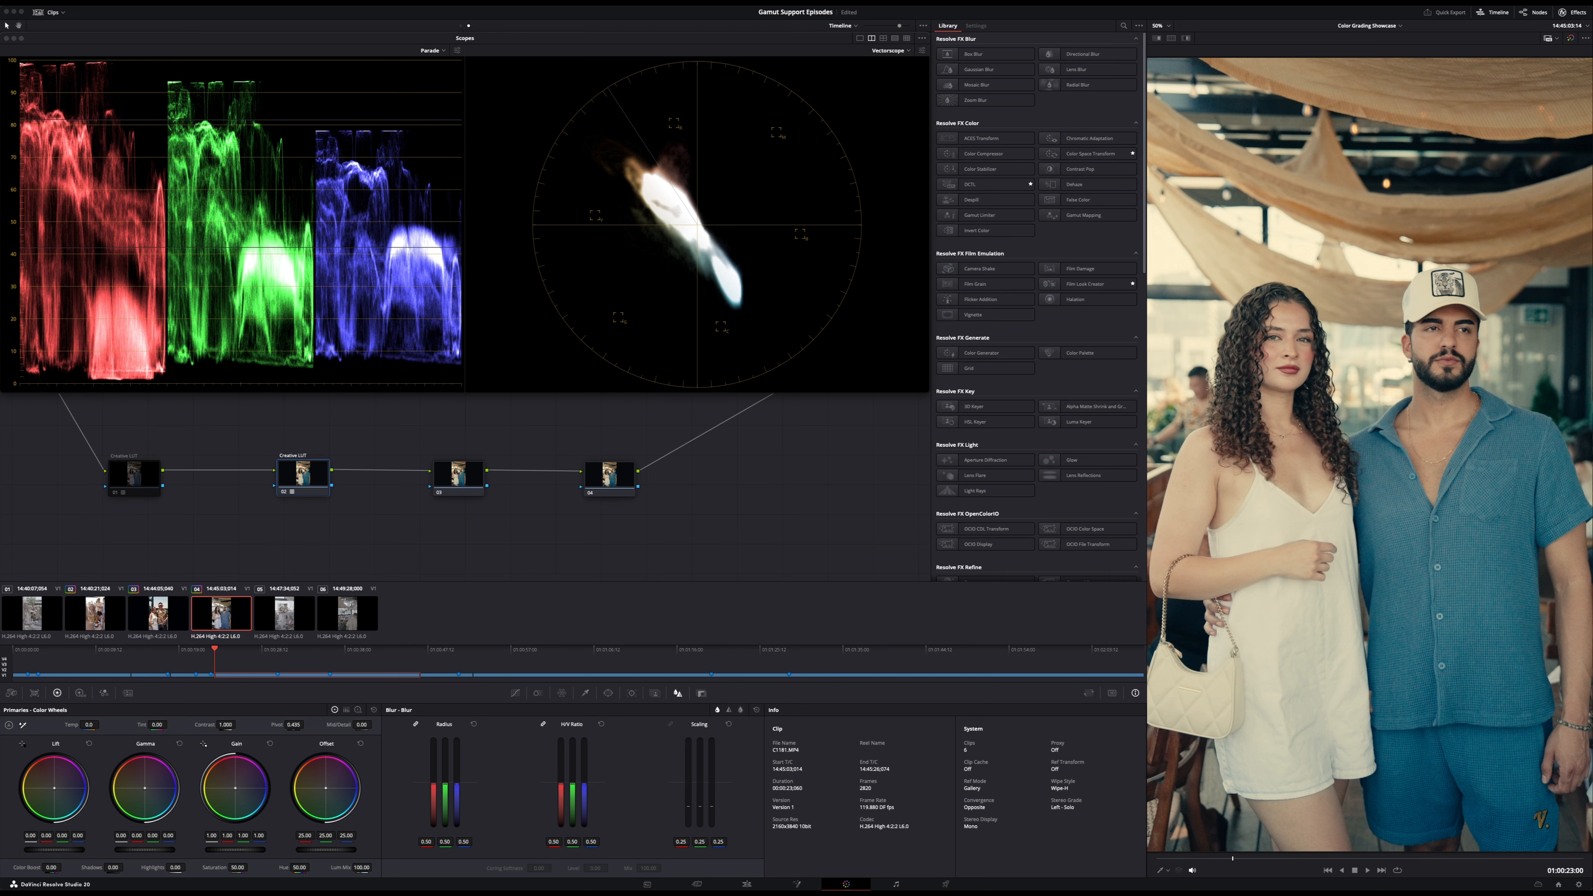
key("super+z")
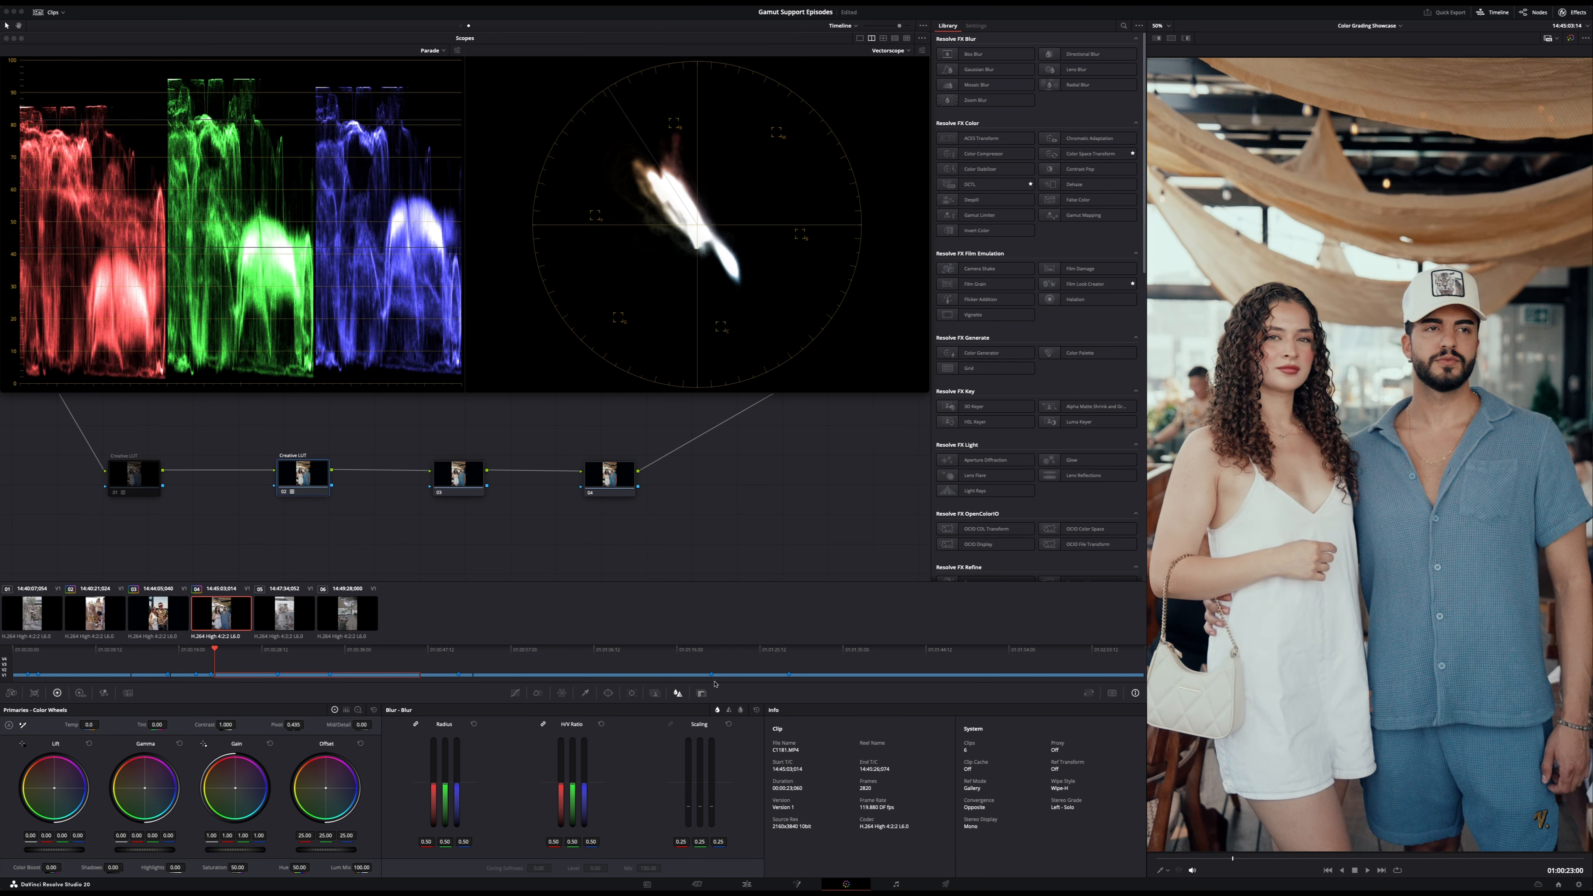
- Try the second Creative LUT node's Key Output gain at 0.6 and restore it to 1
left_click(701, 693)
mouse_move(679, 795)
left_mouse_down()
mouse_move(653, 795)
mouse_move(693, 794)
left_mouse_up()
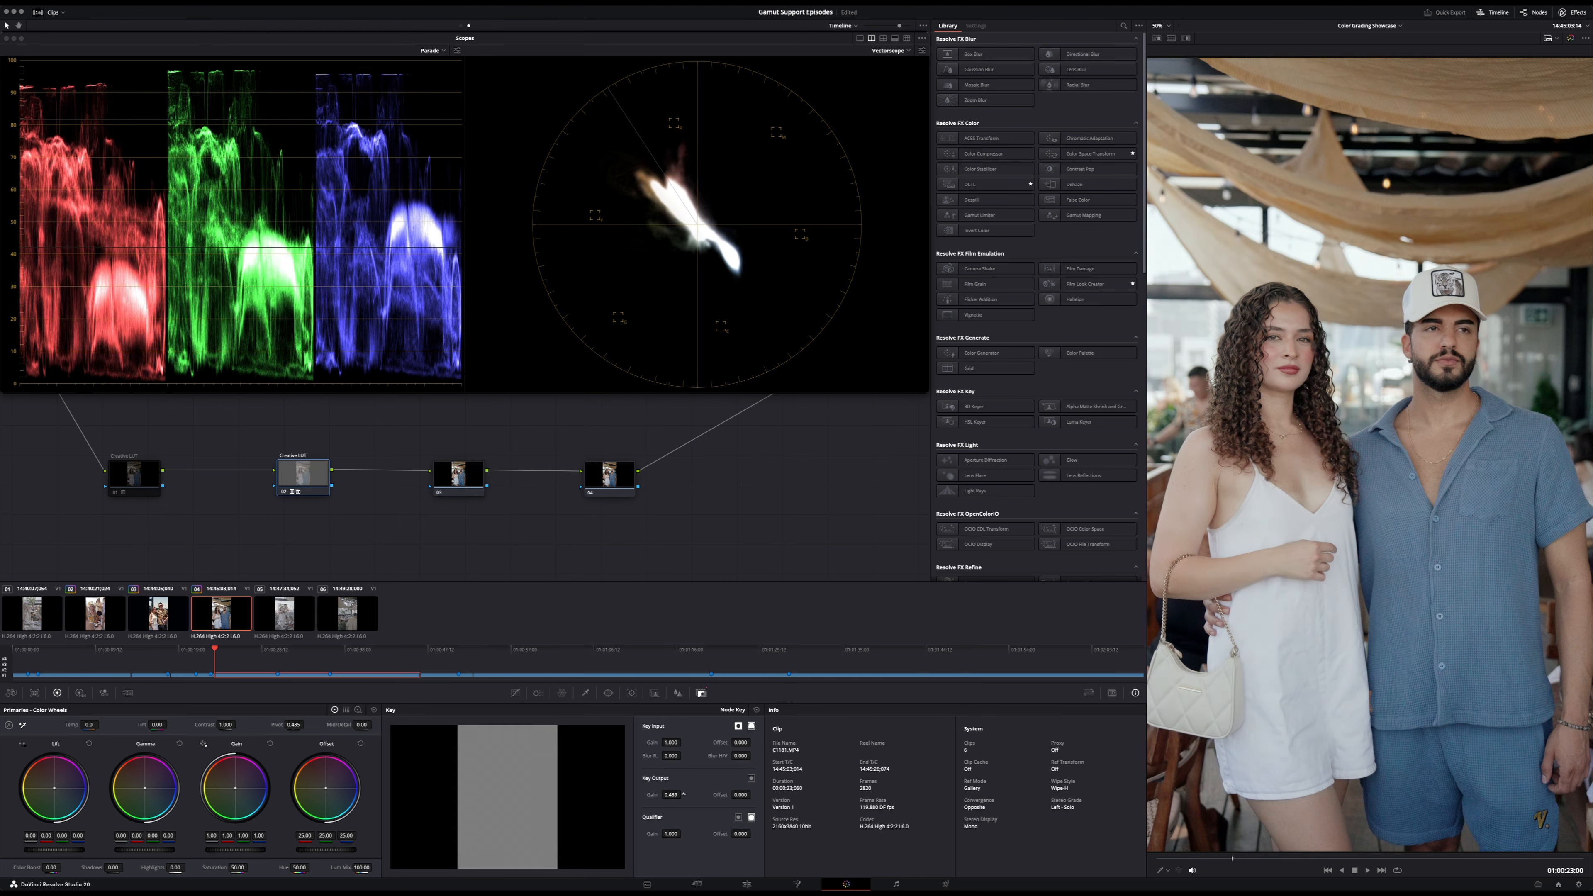
double_click(675, 795)
type(".6")
key("Return")
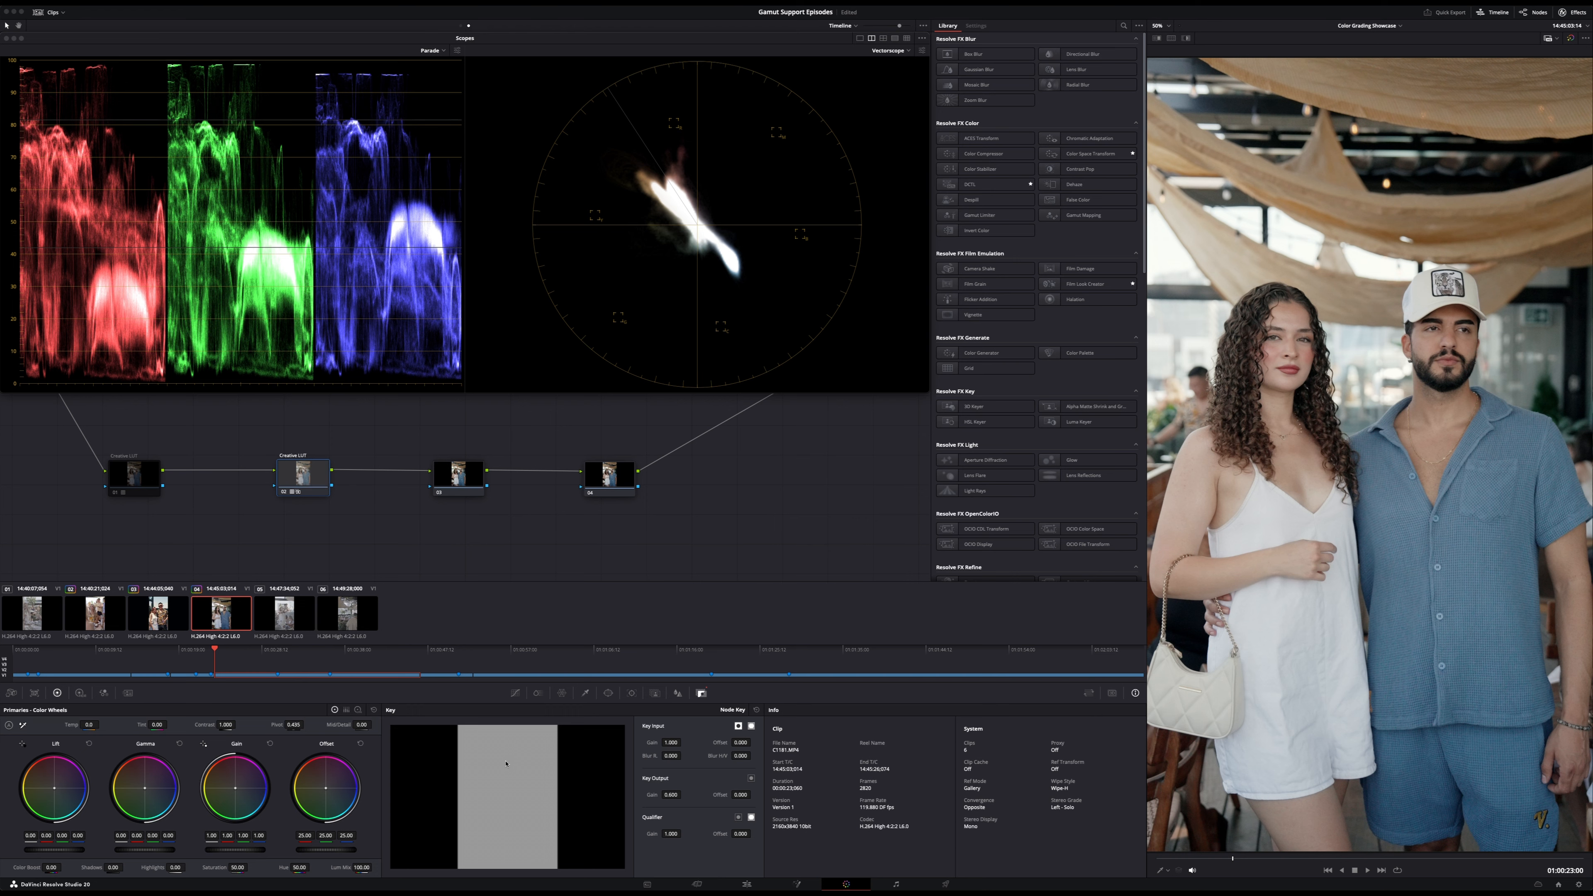
double_click(672, 795)
type("1")
key("Return")
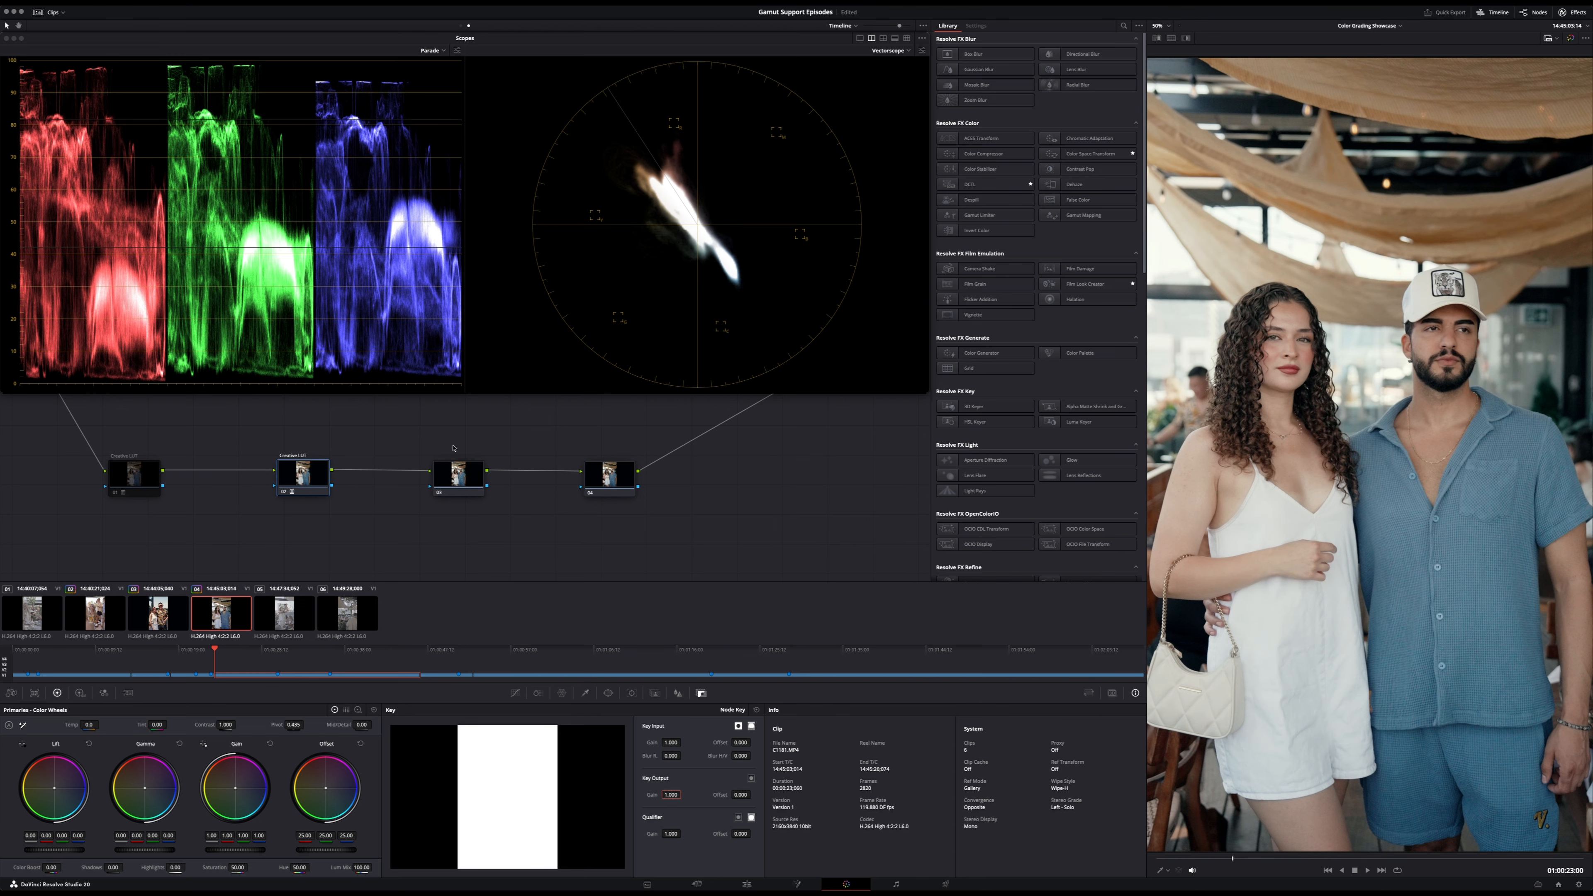
- Swap the LUT on the second Creative LUT node and disable the node to compare the fourth clip without it
left_click(297, 482)
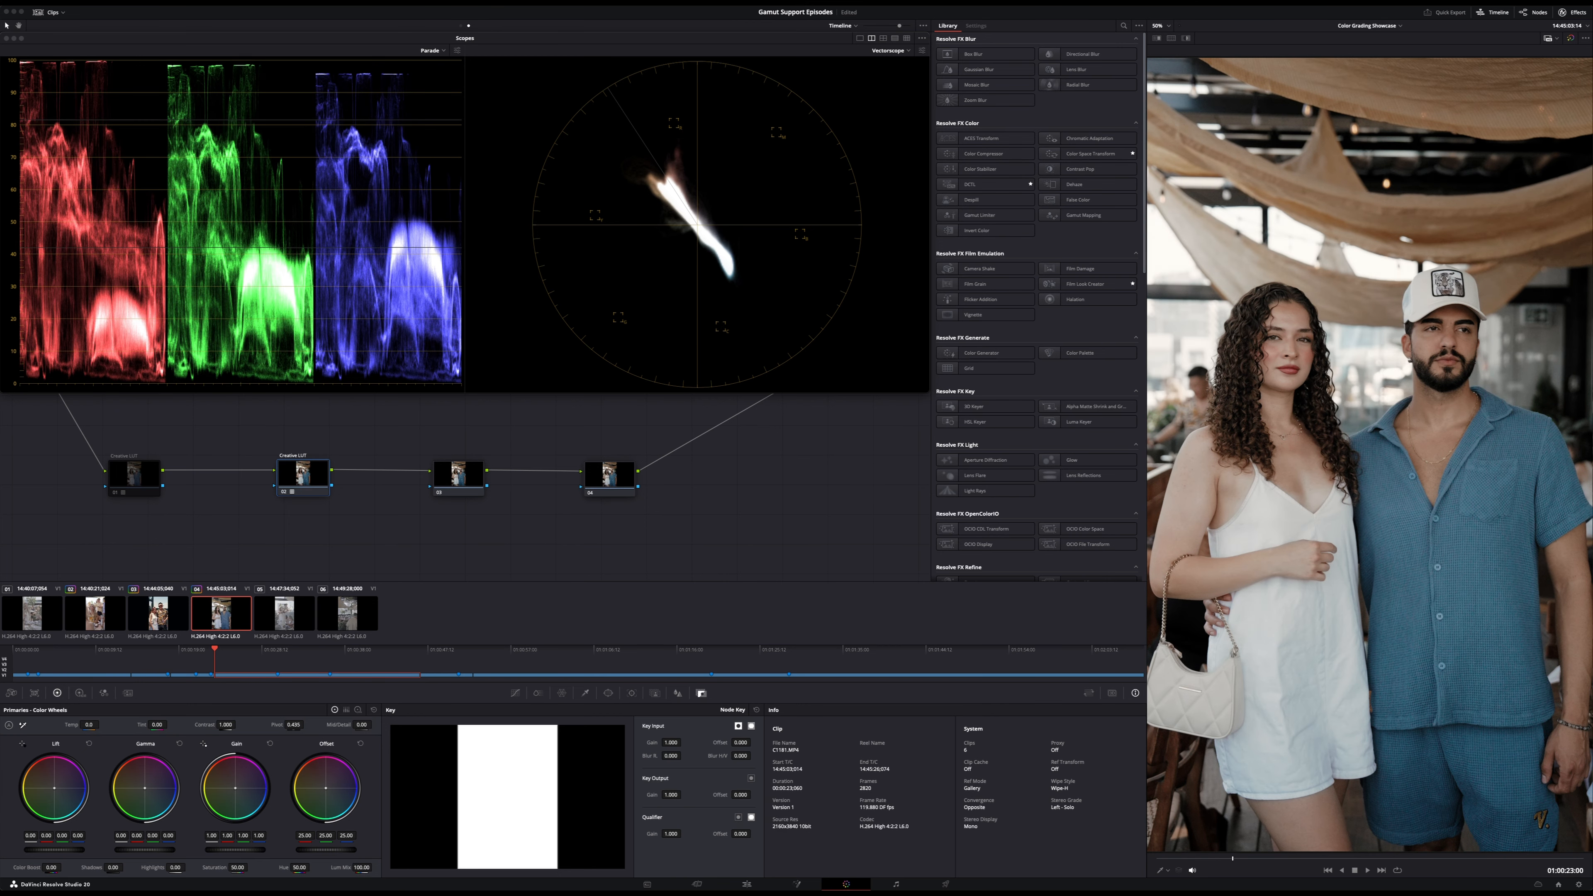
left_click(324, 471)
key("super+d")
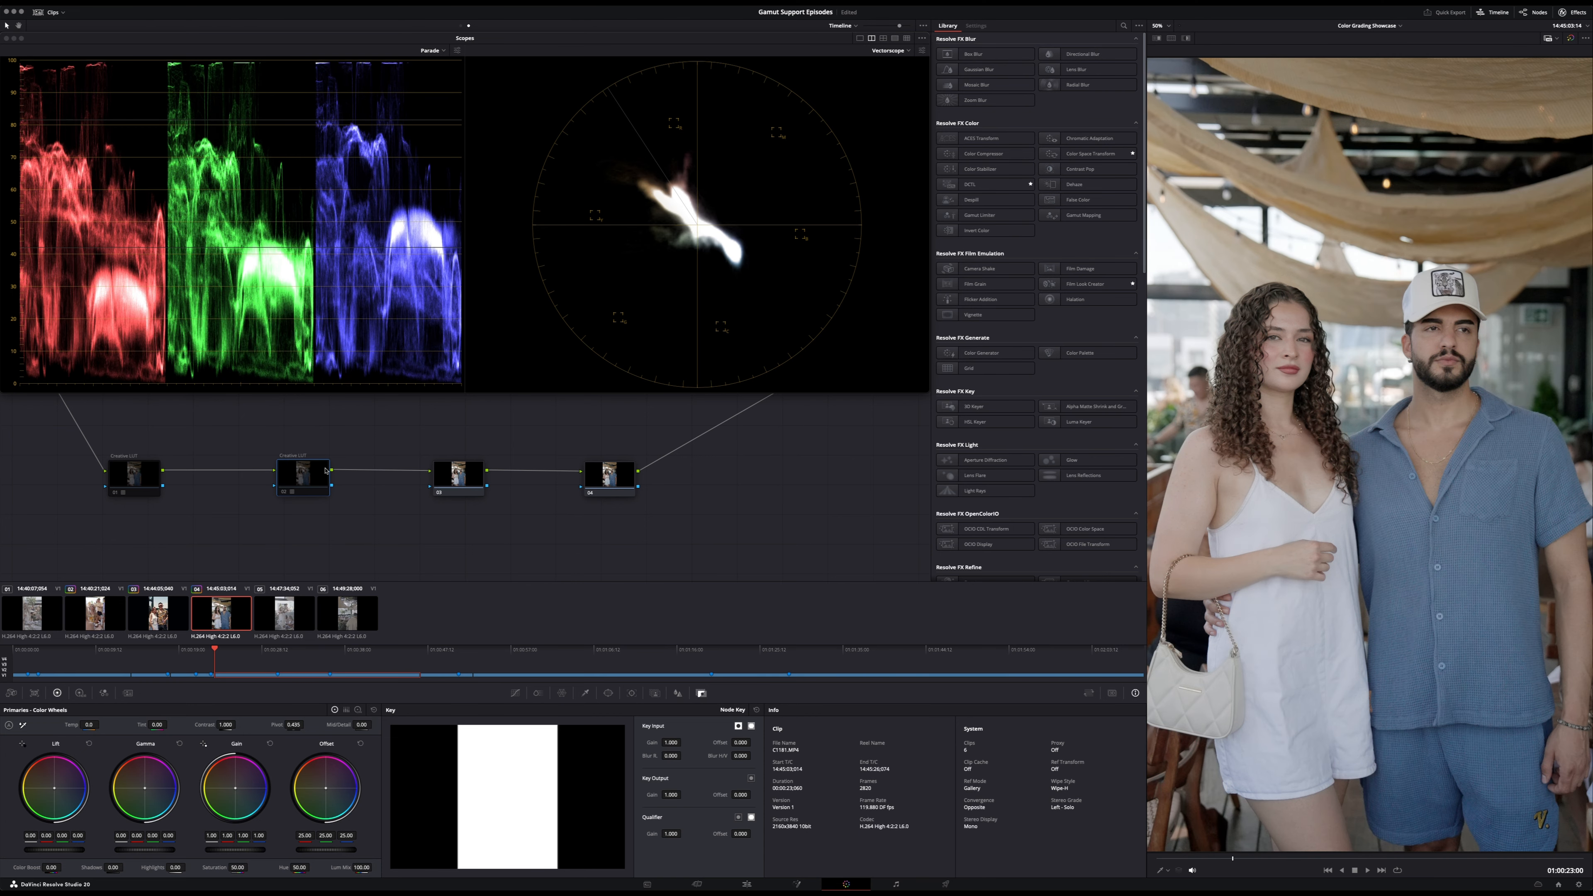
- Paste the Creative LUT grade onto the third timeline node, enable it and replace its LUT with the first one in the gamut - CURVES folder
left_click(465, 483)
key("super+v")
key("super+d")
right_click(465, 484)
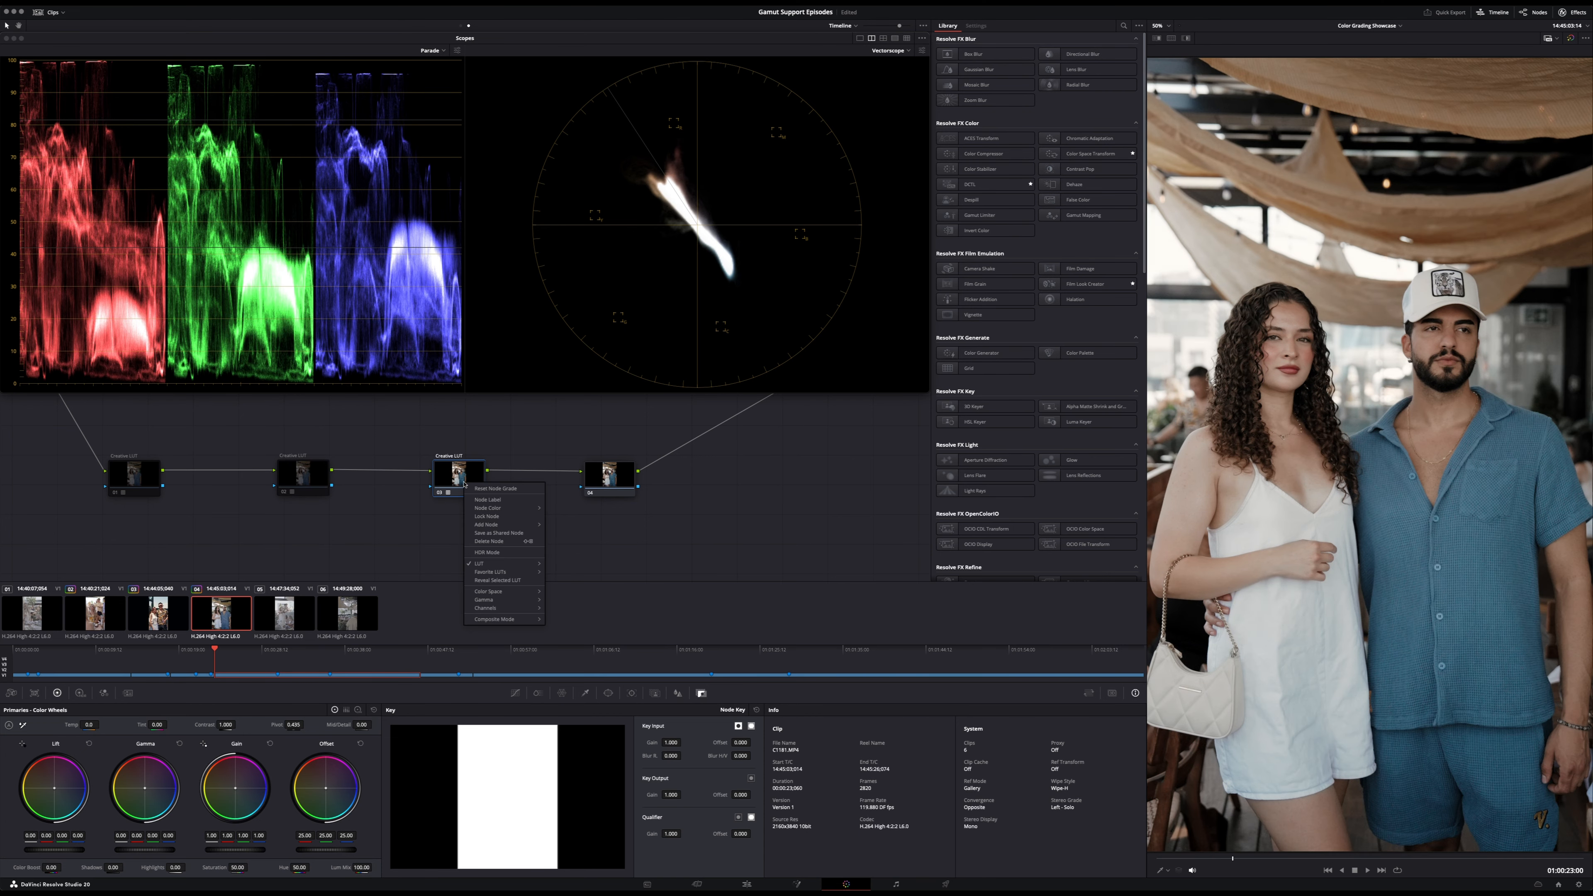
mouse_move(502, 563)
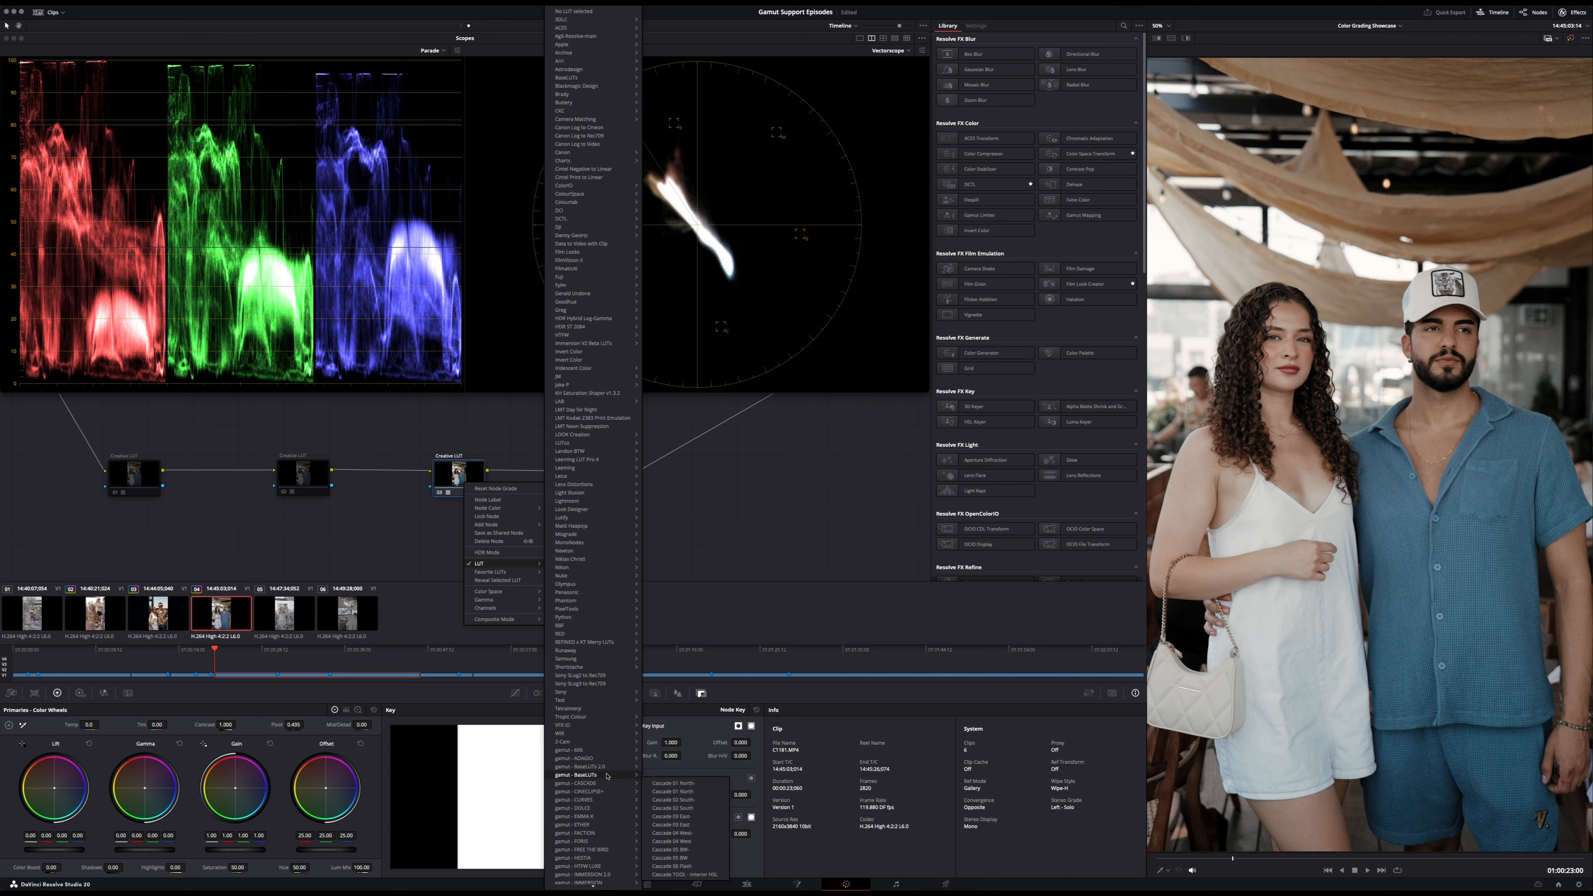
mouse_move(603, 799)
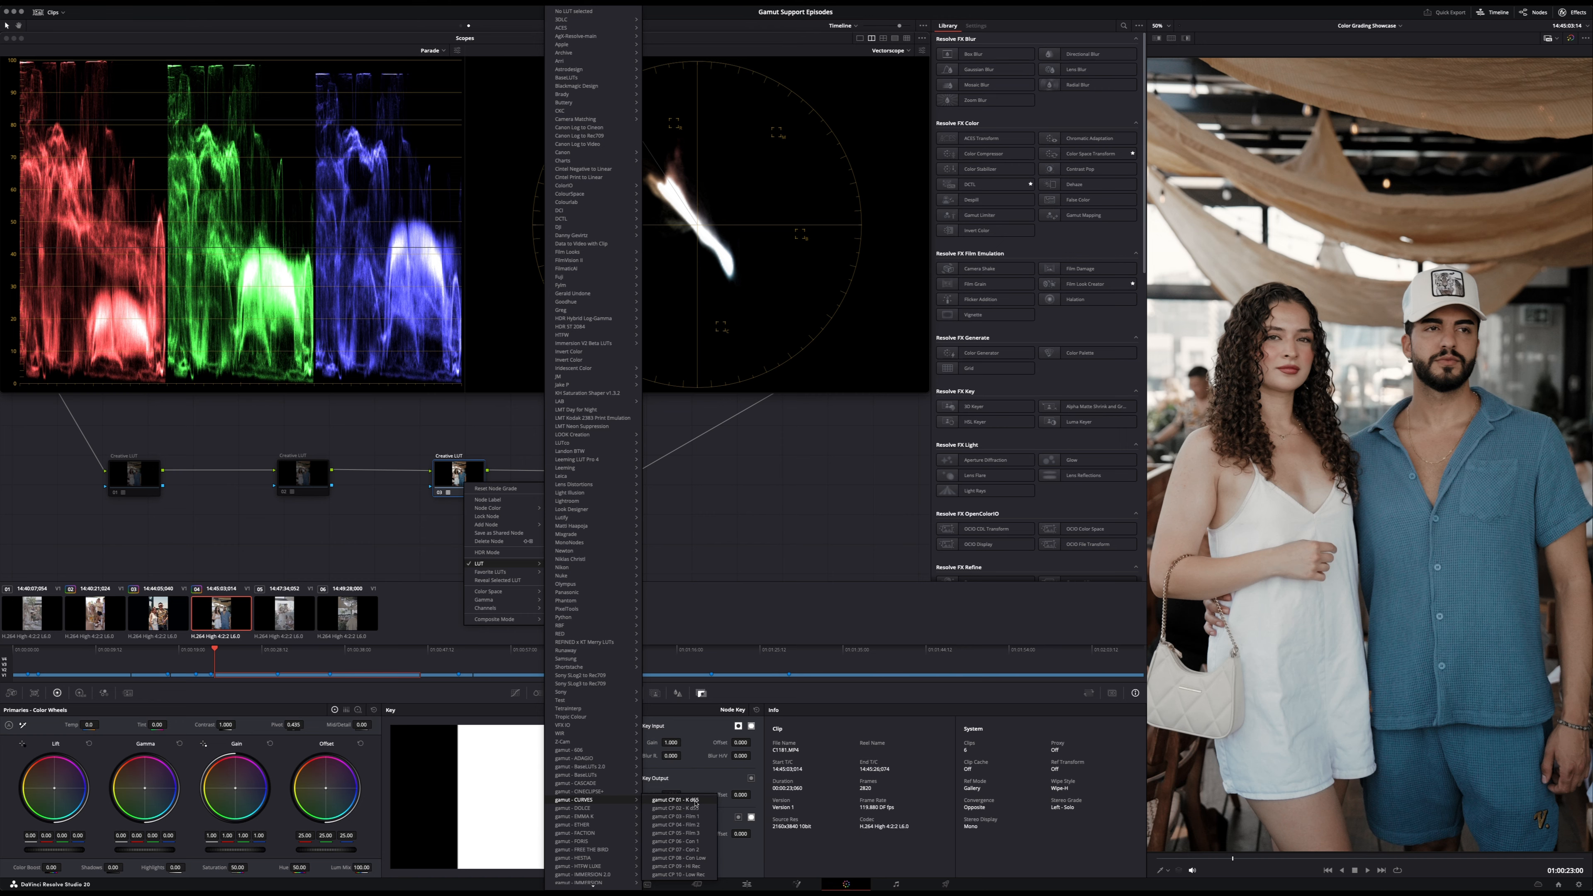
left_click(675, 800)
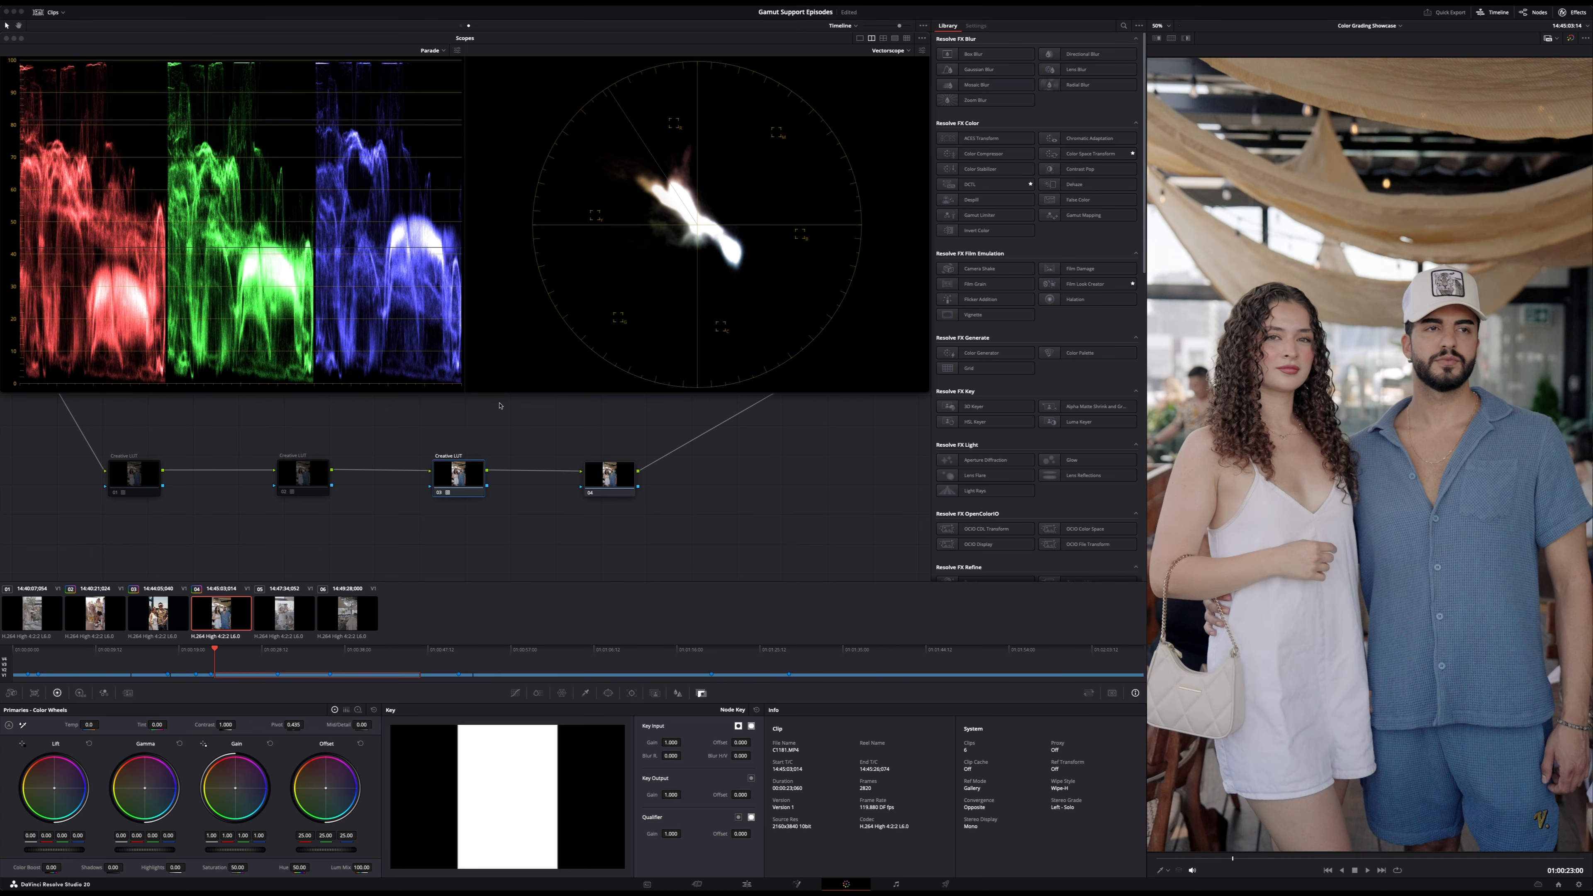
- Show the Curves palette, undo the last LUT change and compare the fourth clip with the third Creative LUT node on and off, leaving it disabled
left_click(514, 692)
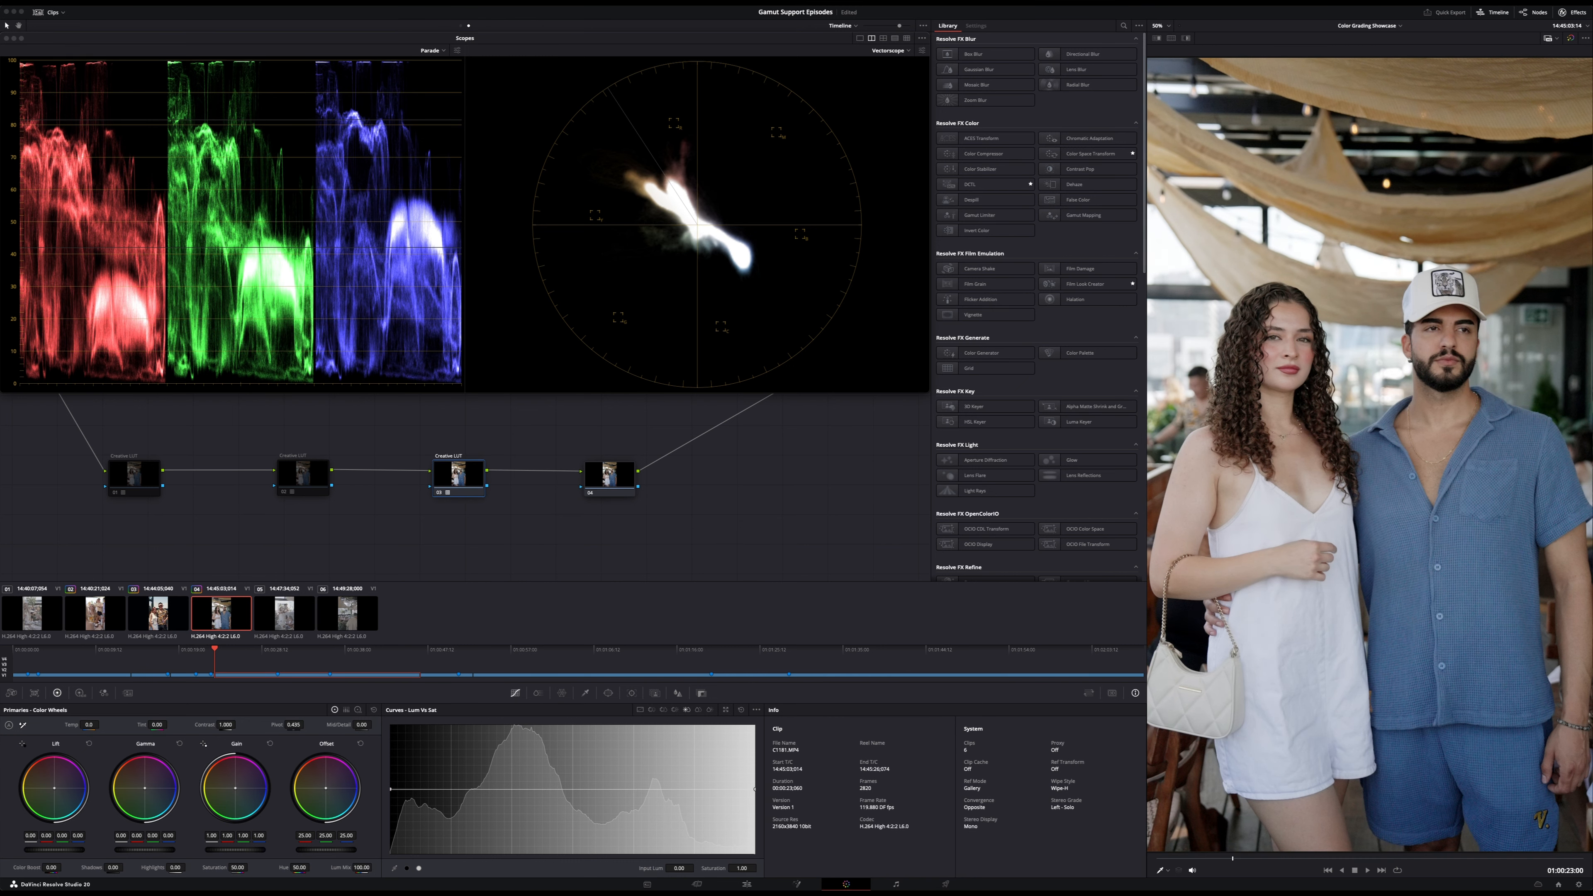
key("super+z")
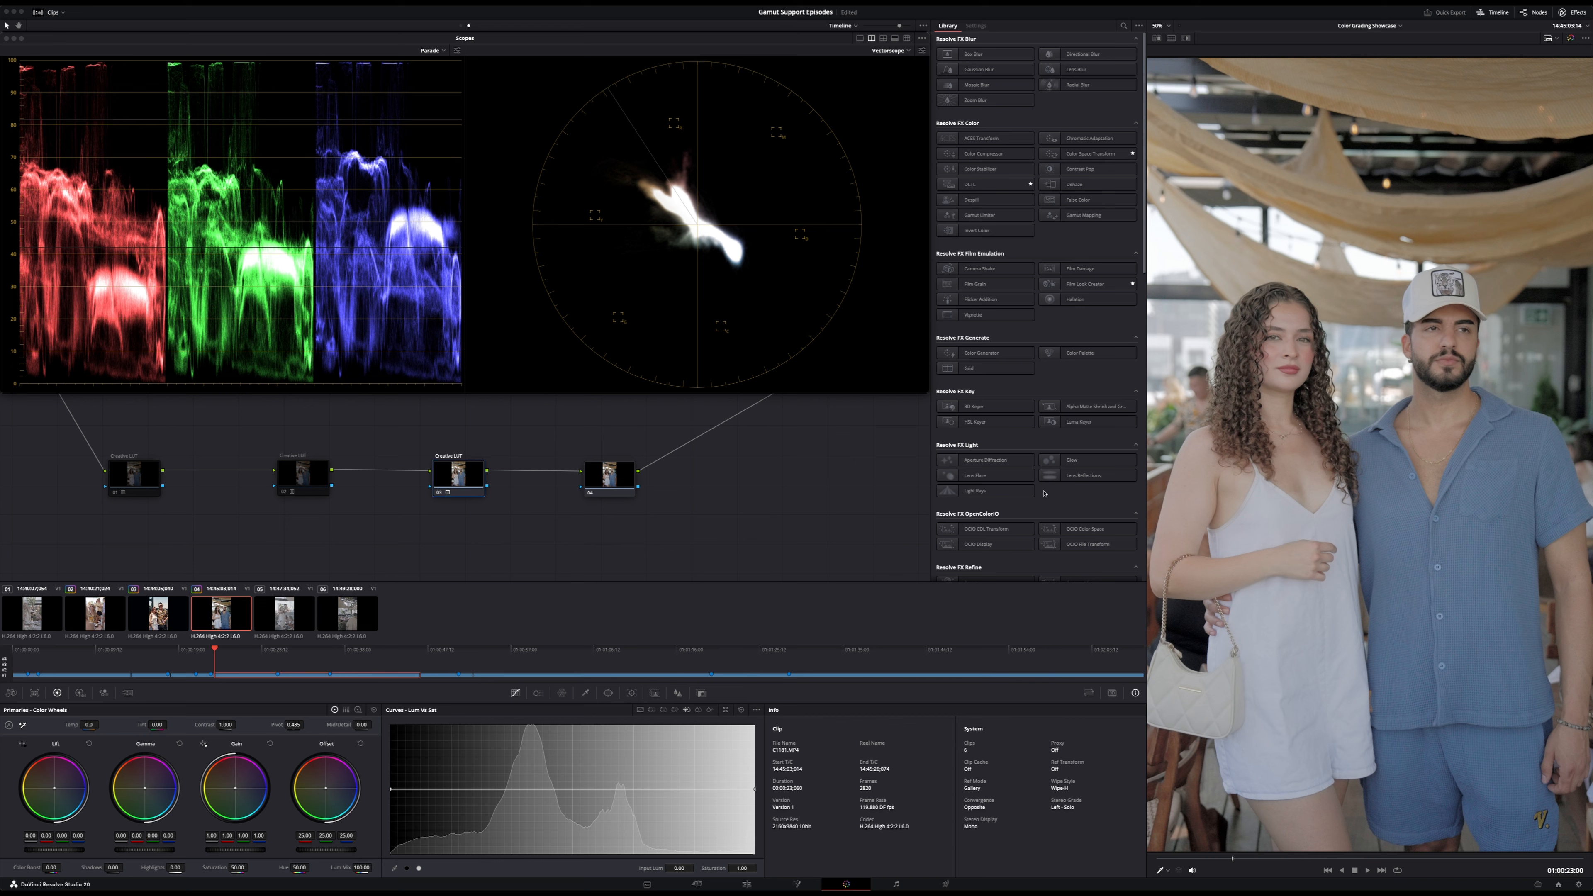
key("super+d")
key("super+d")
key("super+d")
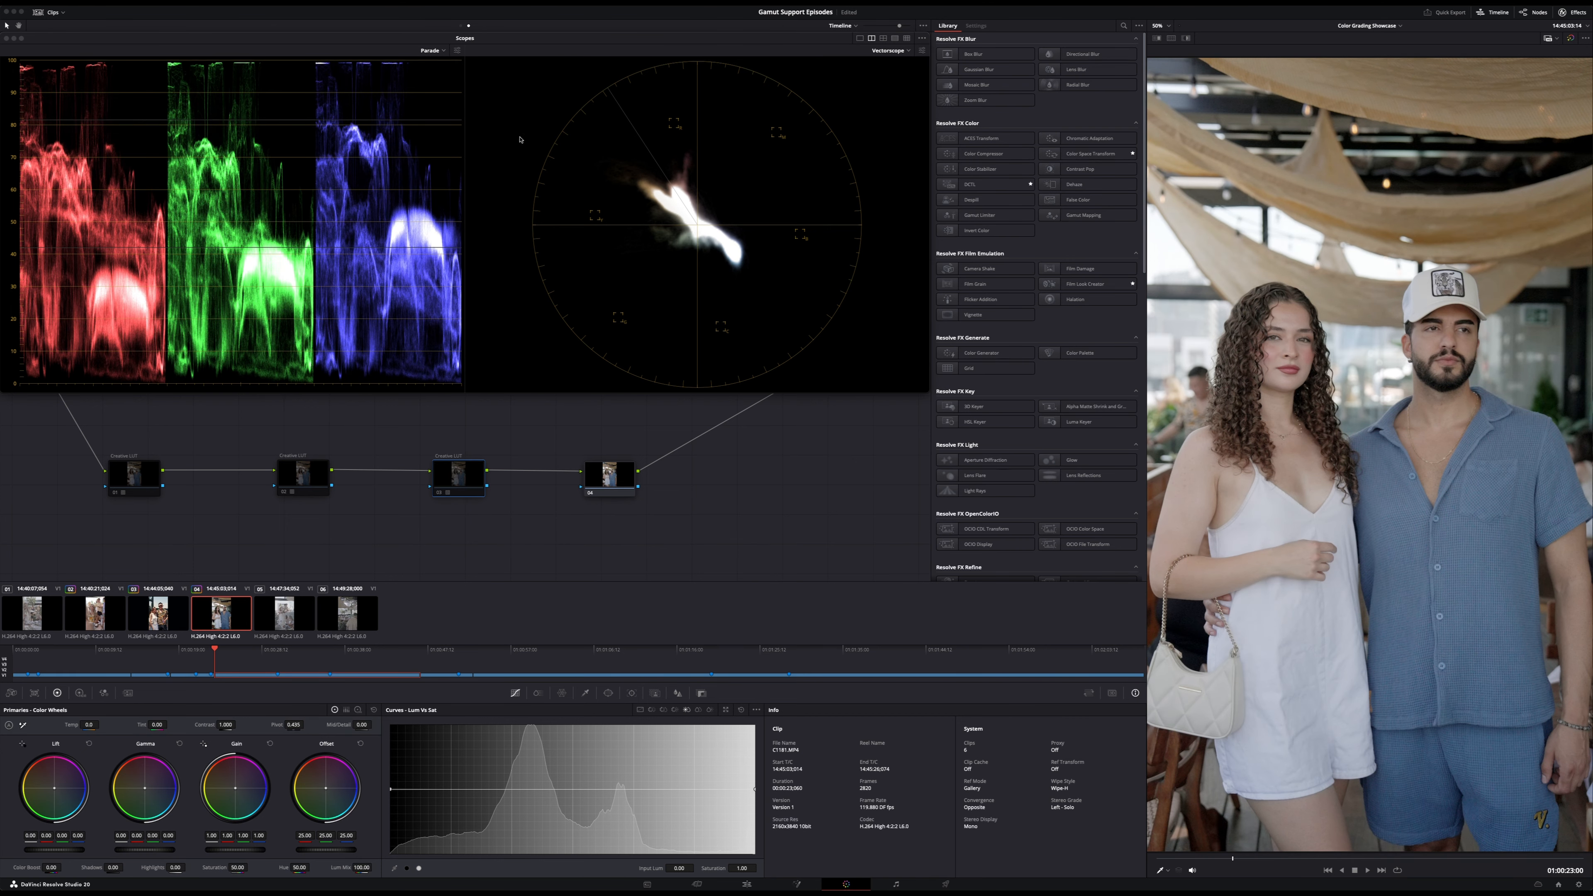
key("super+d")
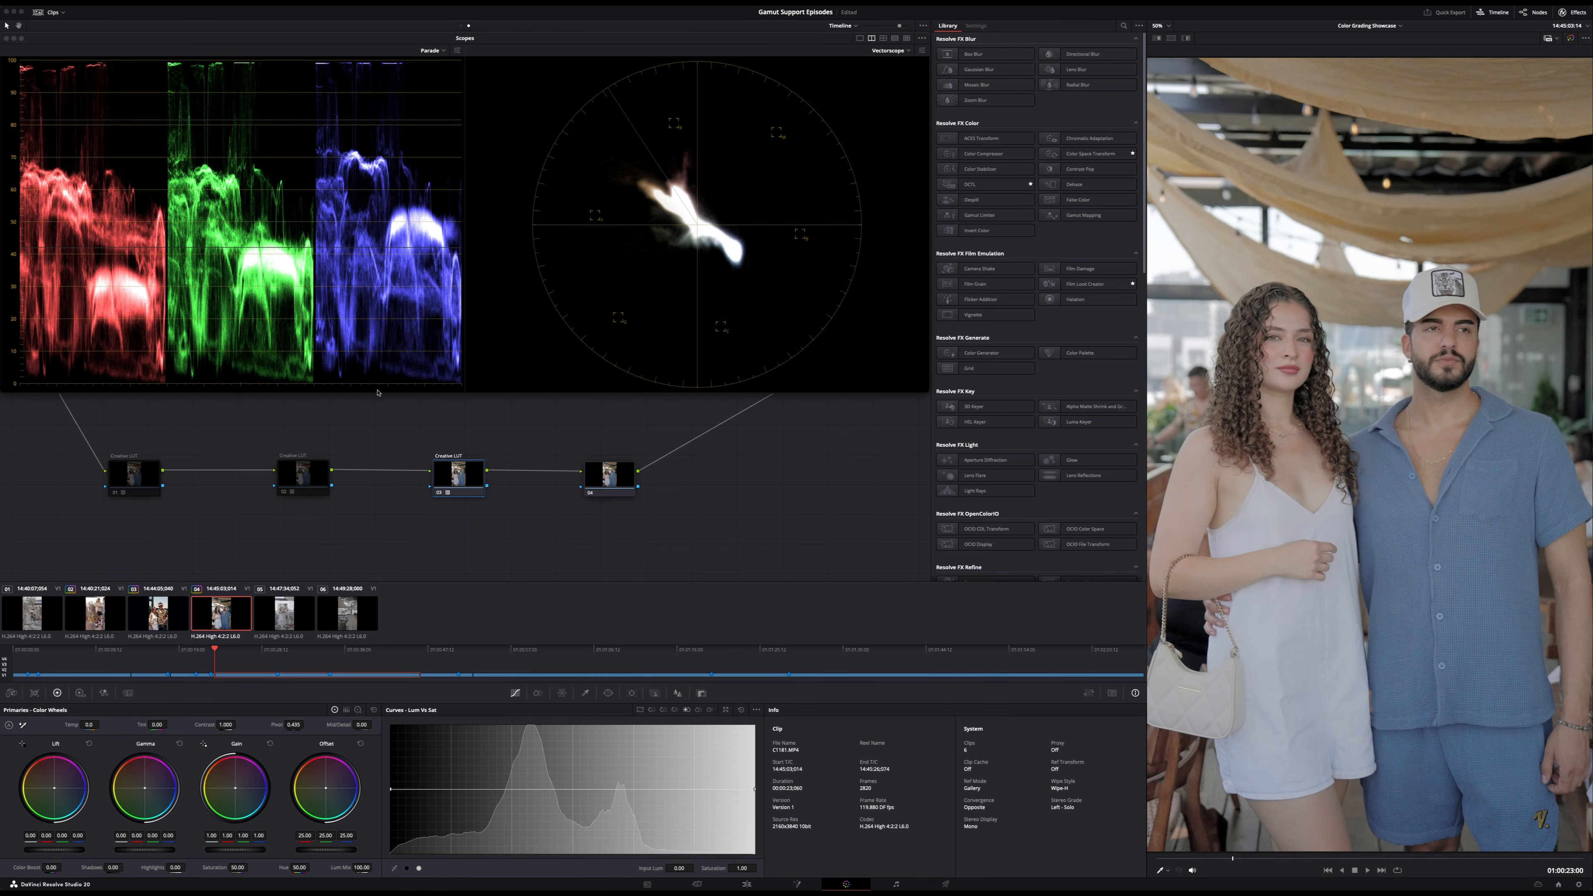
key("super+d")
key("super+d")
key("super+d")
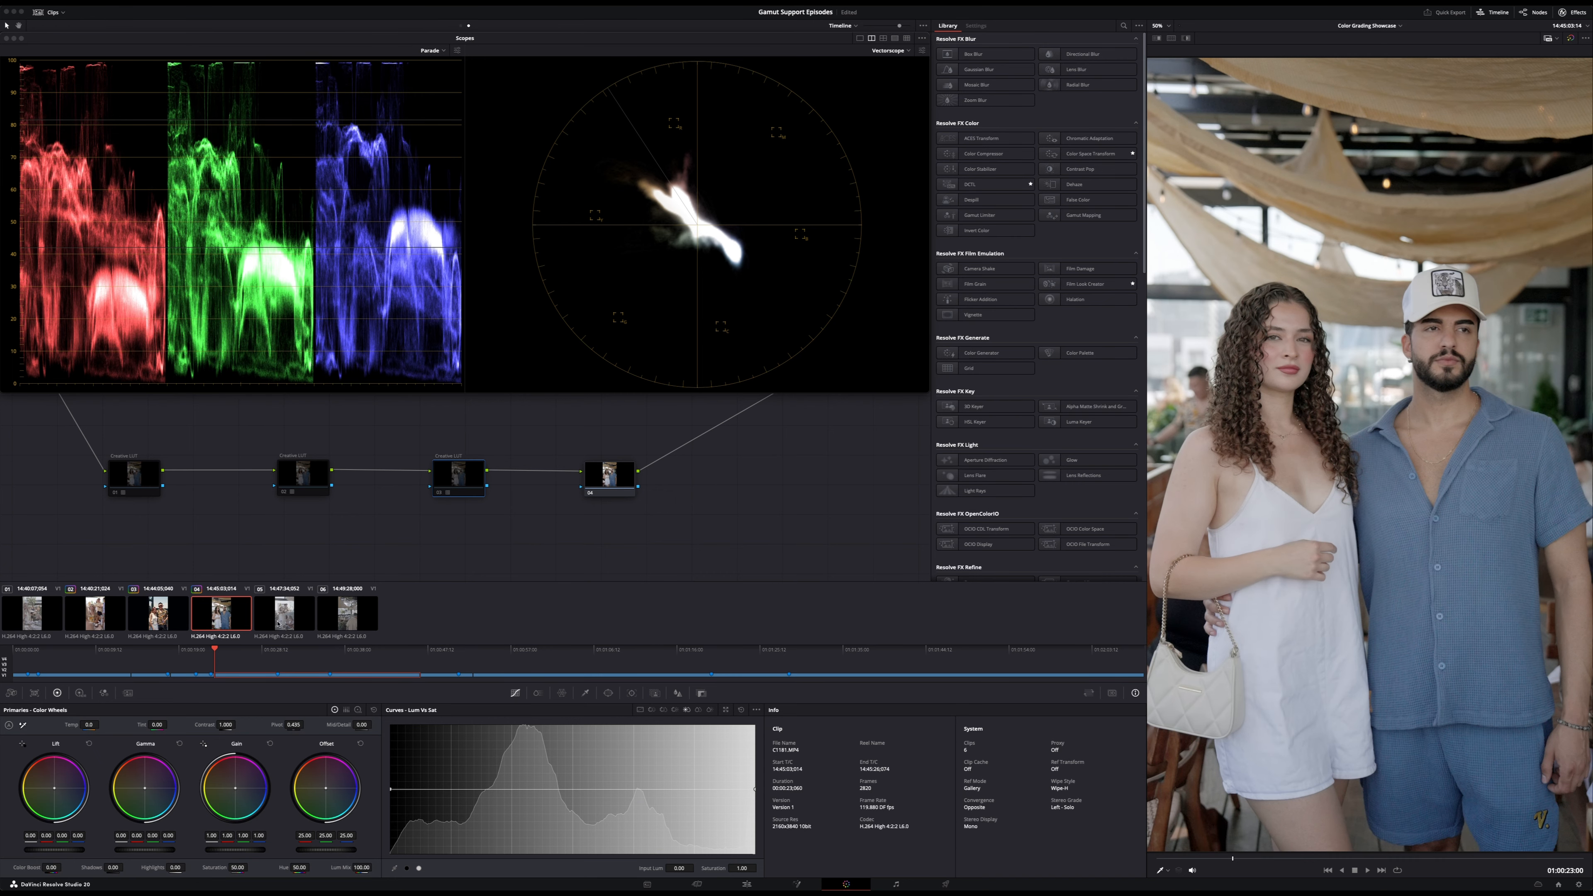
key("super+d")
key("super+d")
key("super+d")
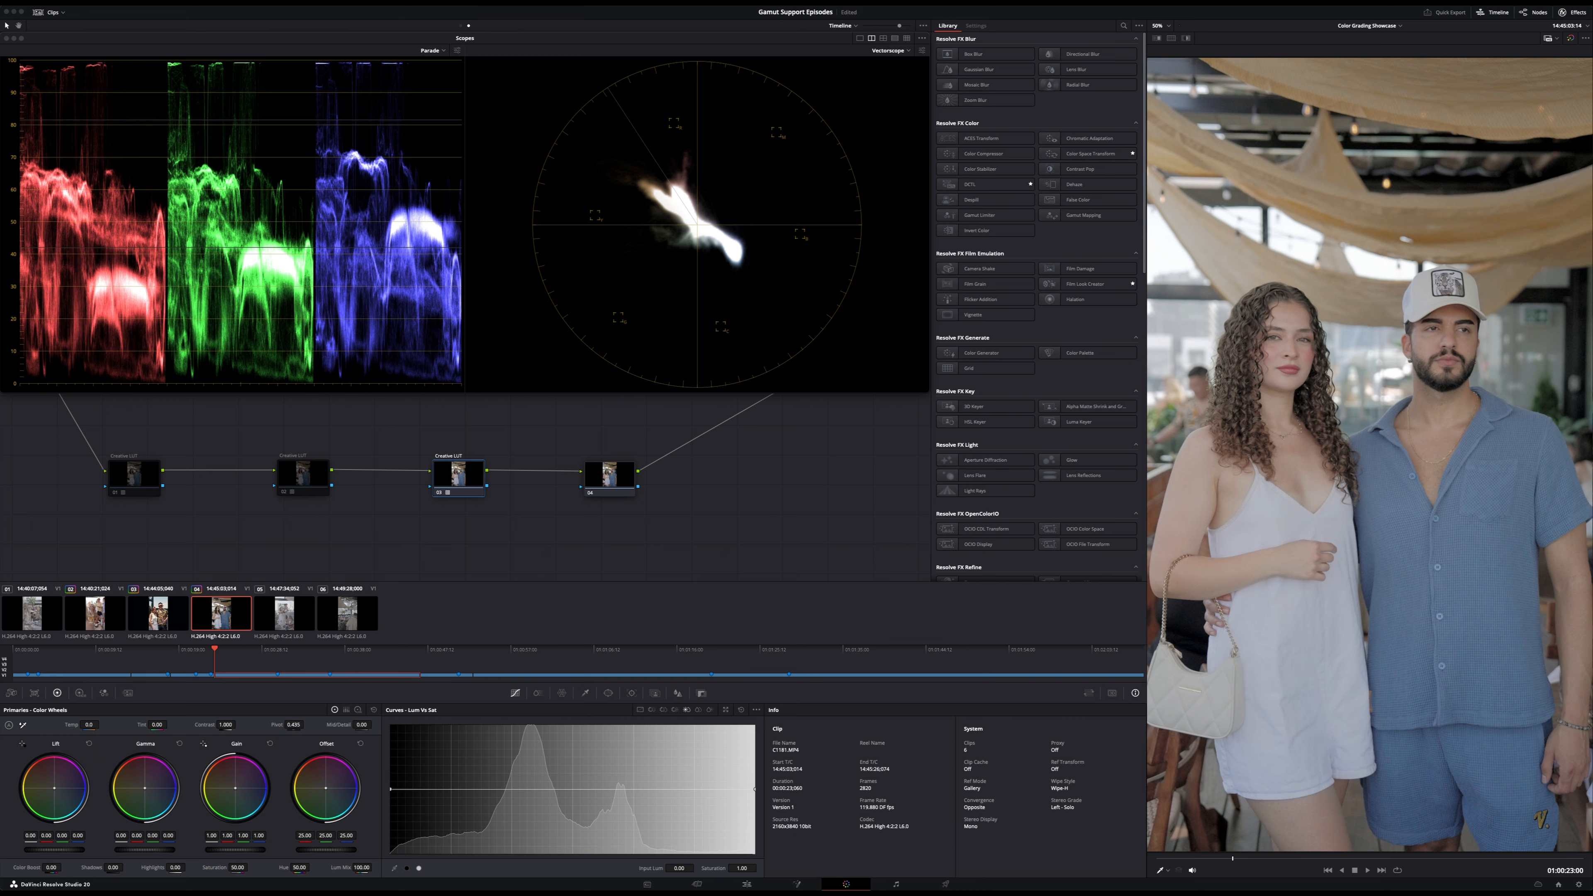
key("super+d")
key("super+d")
key("super+d")
key("super+d")
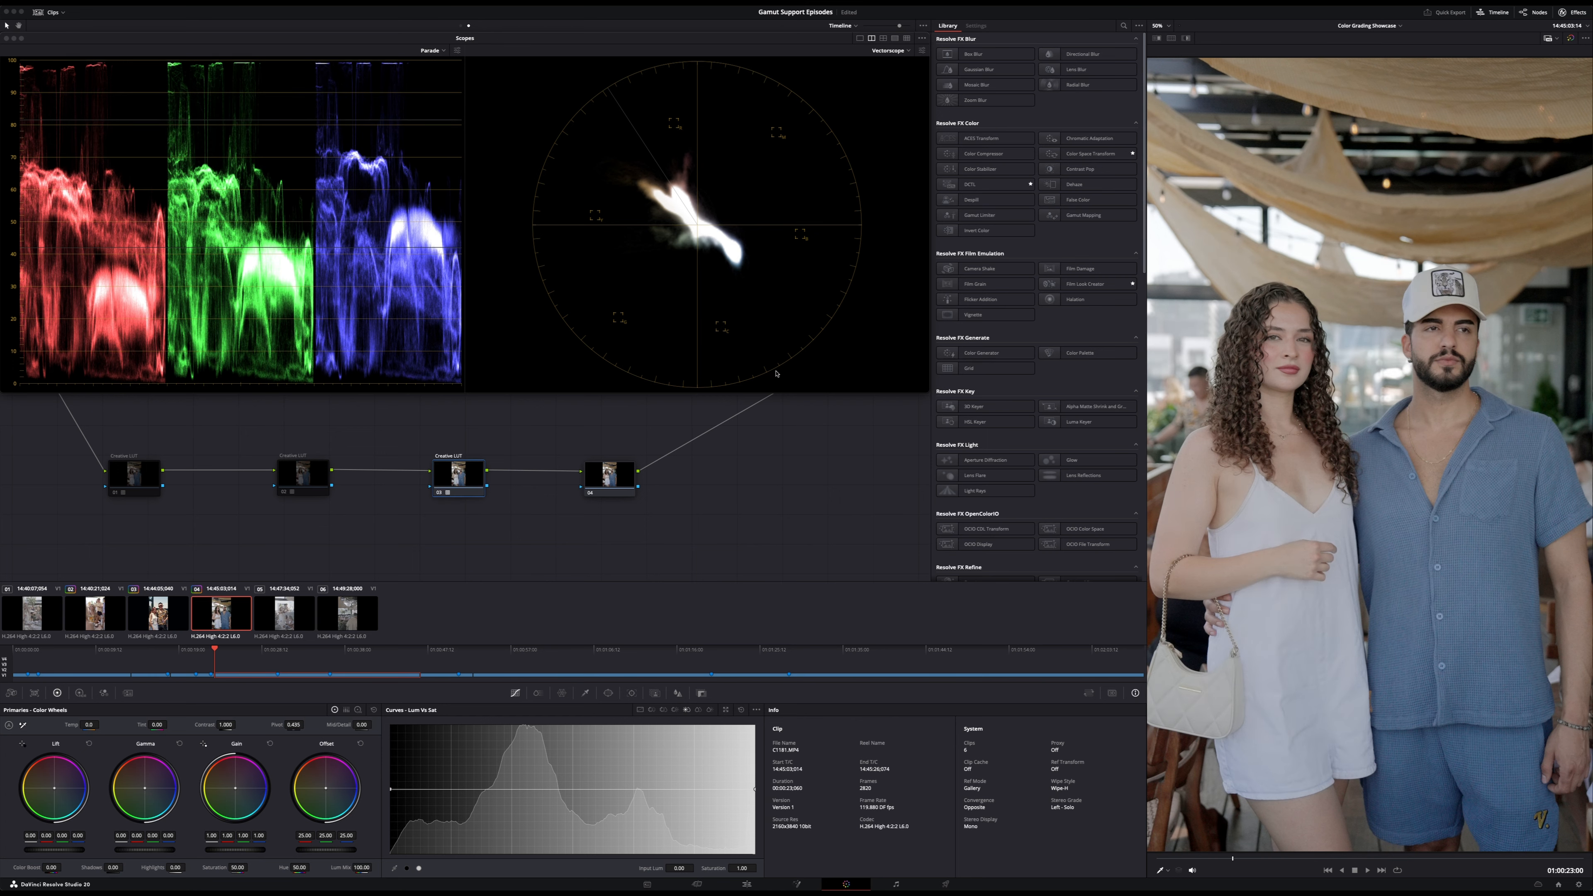
key("super+d")
key("super+d")
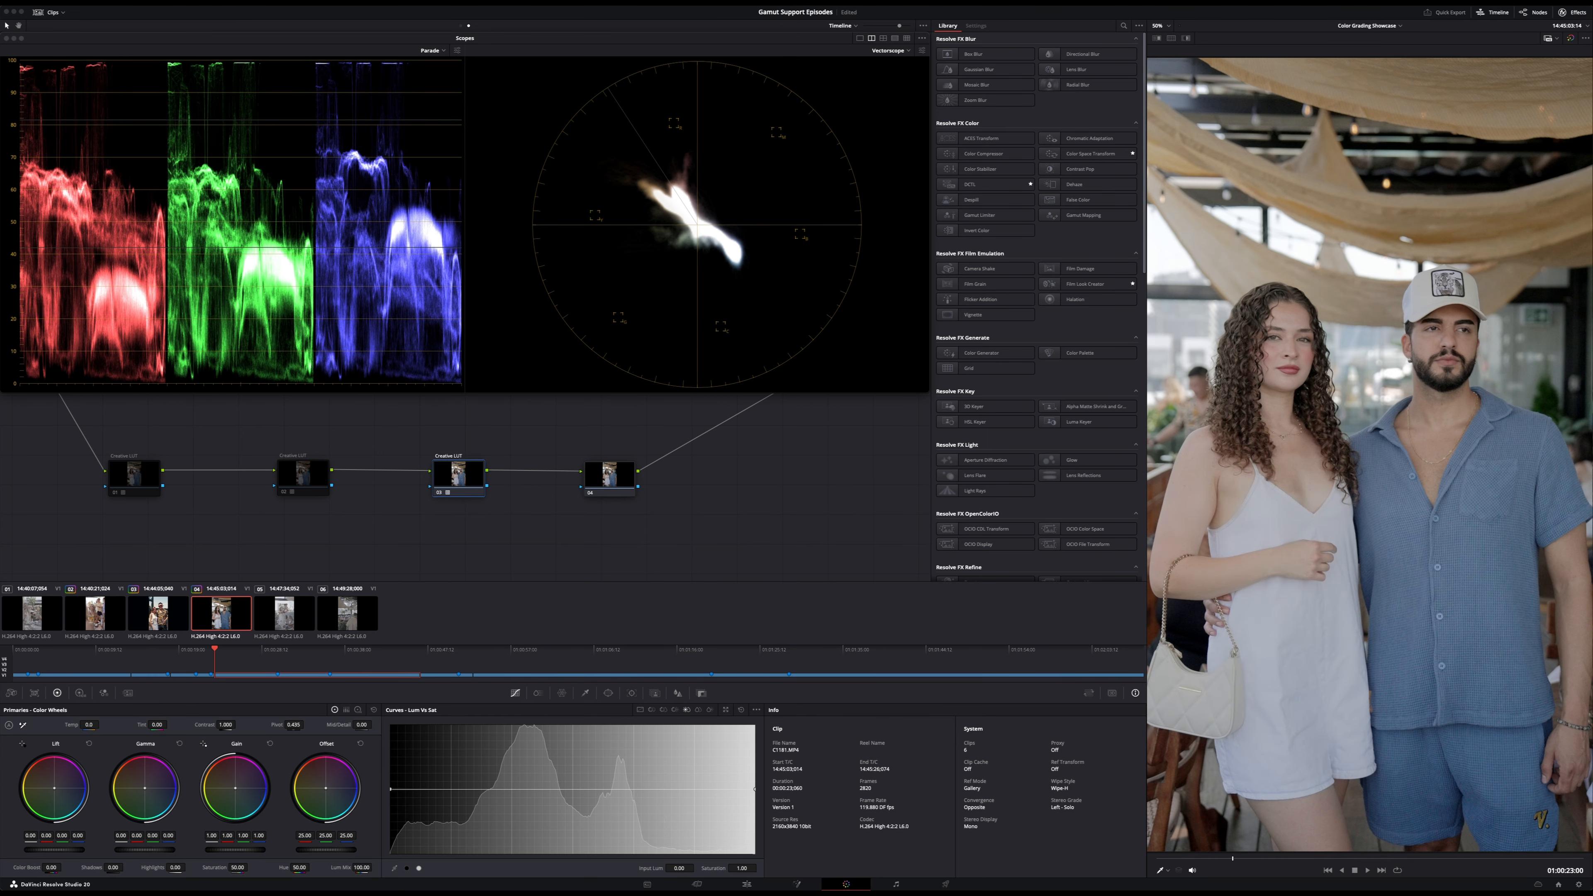
key("super+d")
key("super+d")
key("super+d")
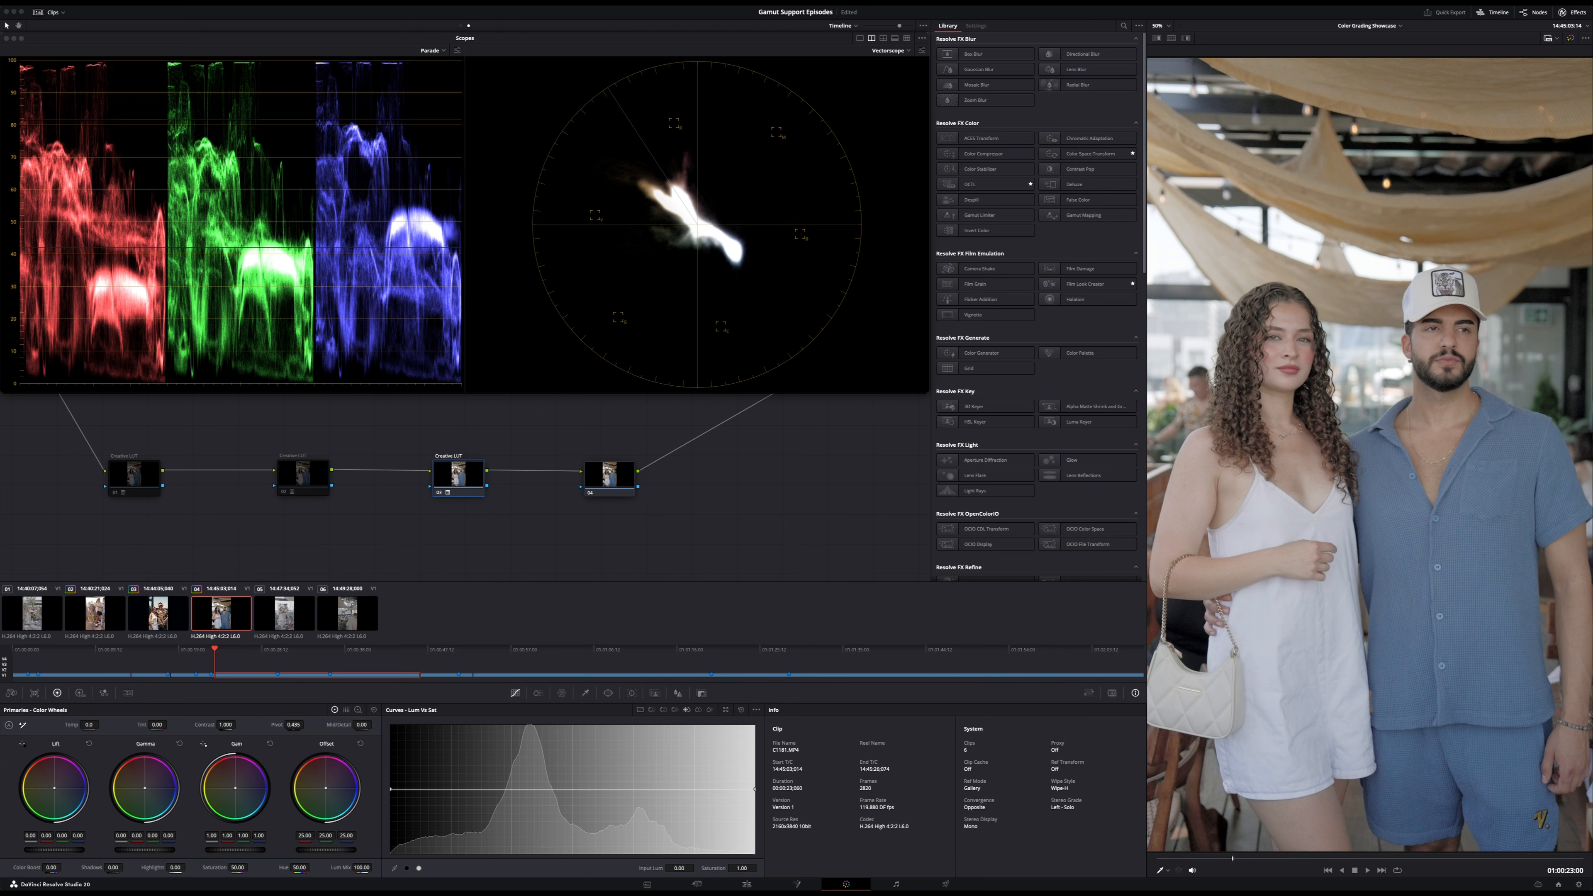
key("super+d")
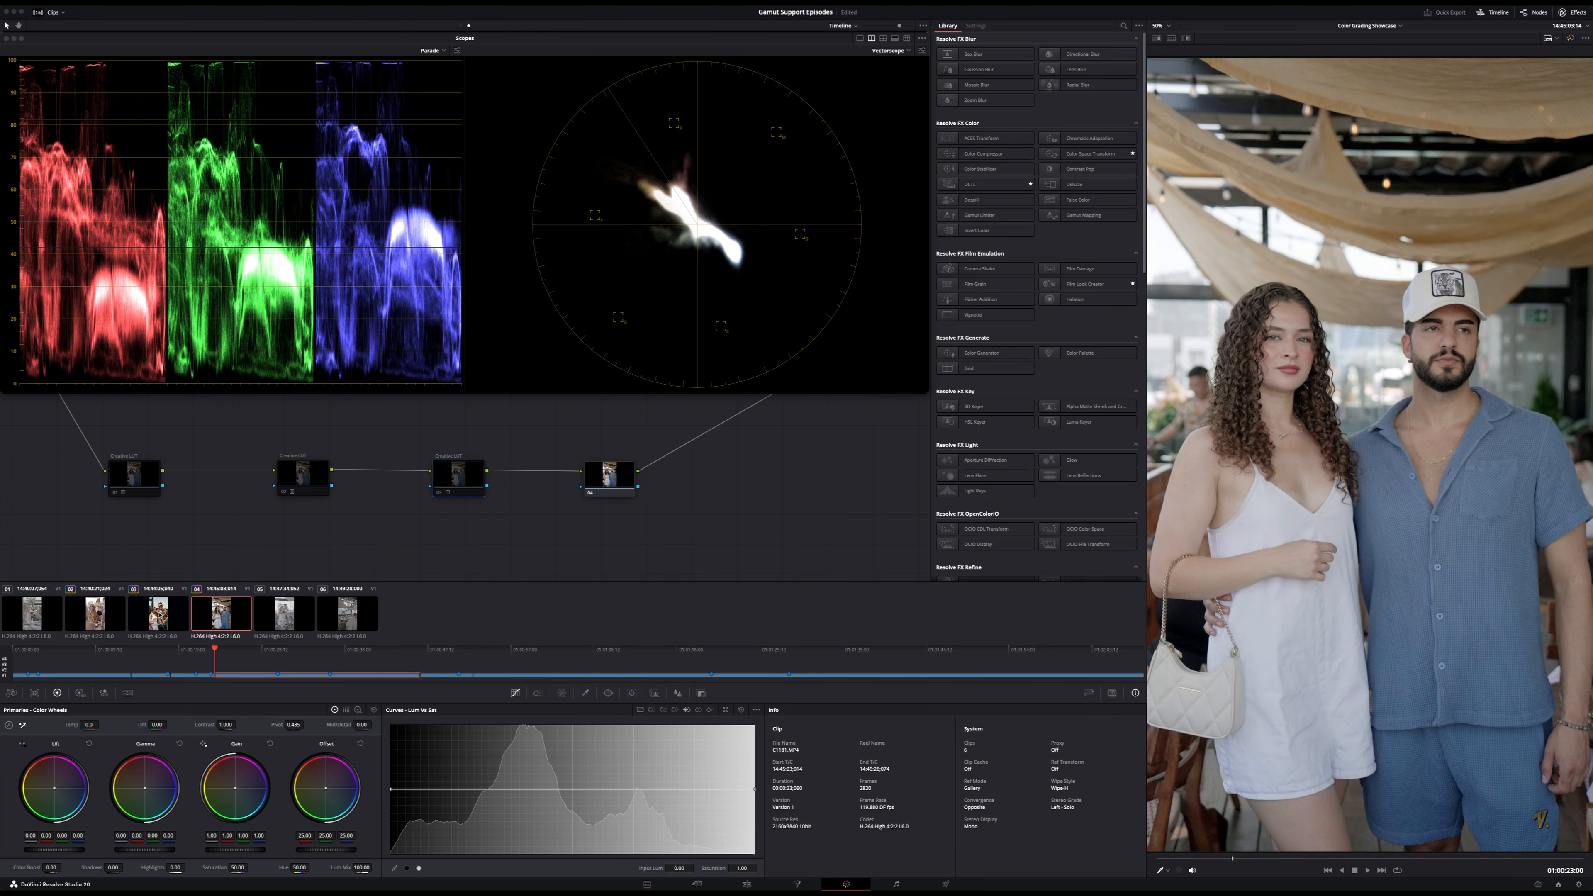
left_click(105, 613)
key("shift+Up")
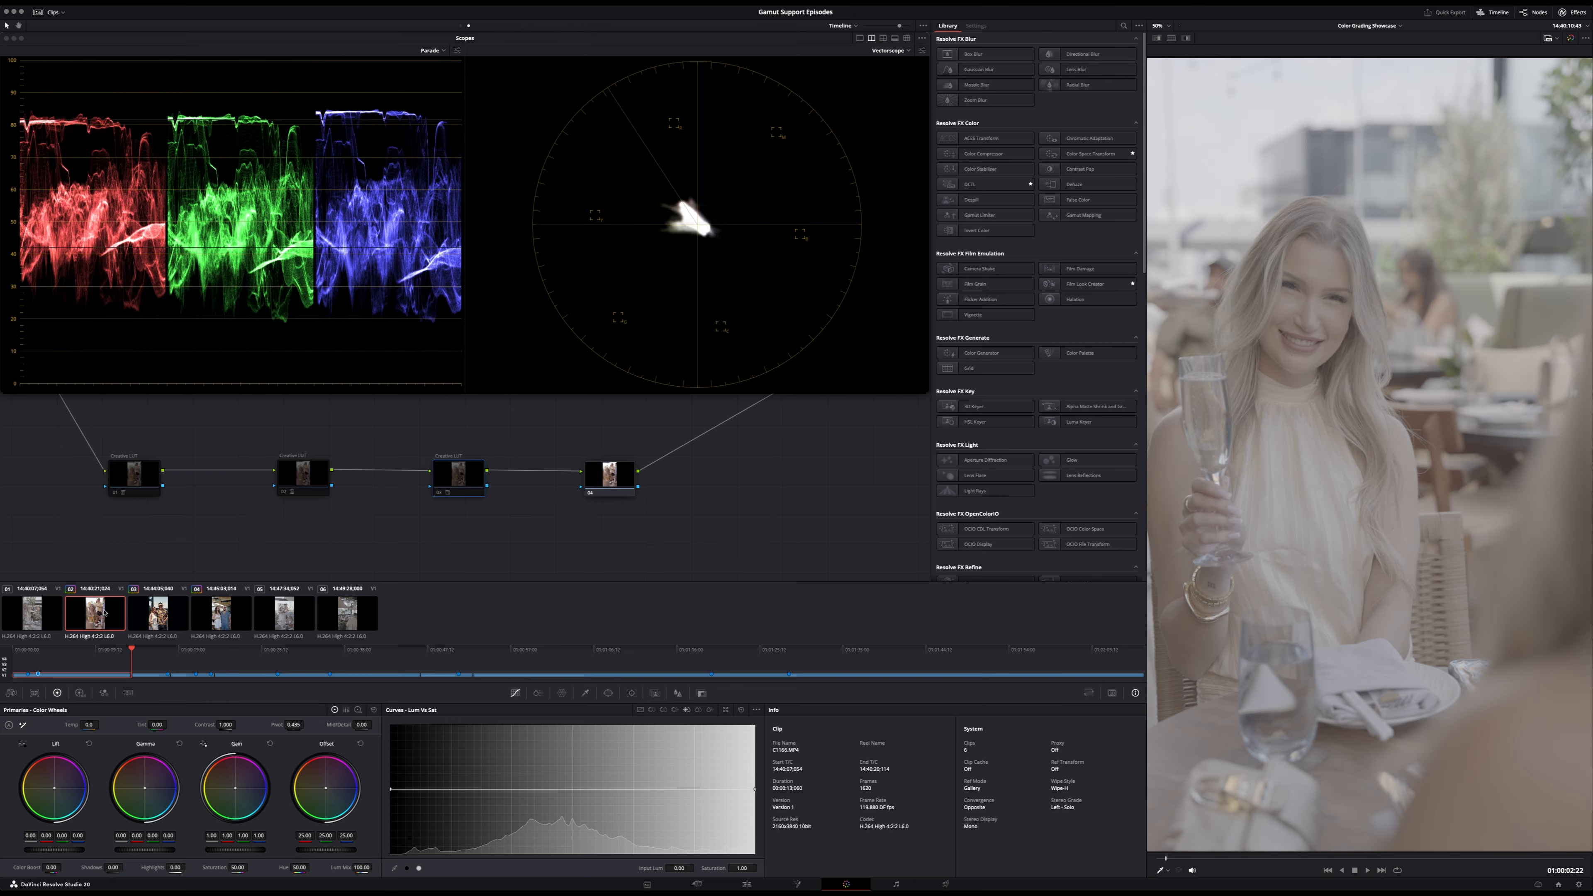
left_click(114, 632)
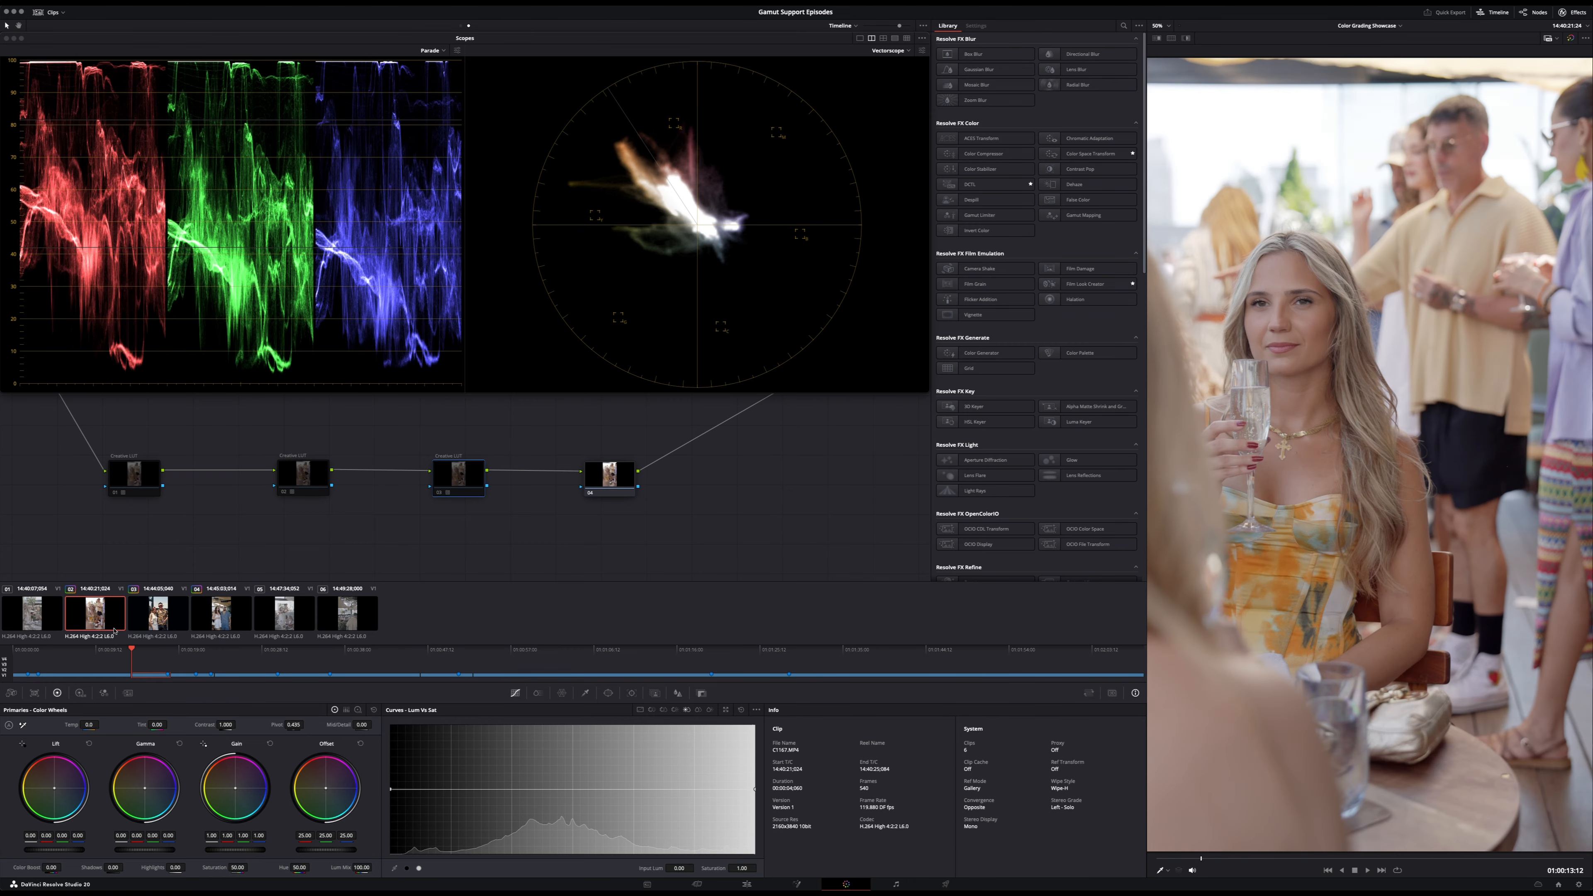
key("Up")
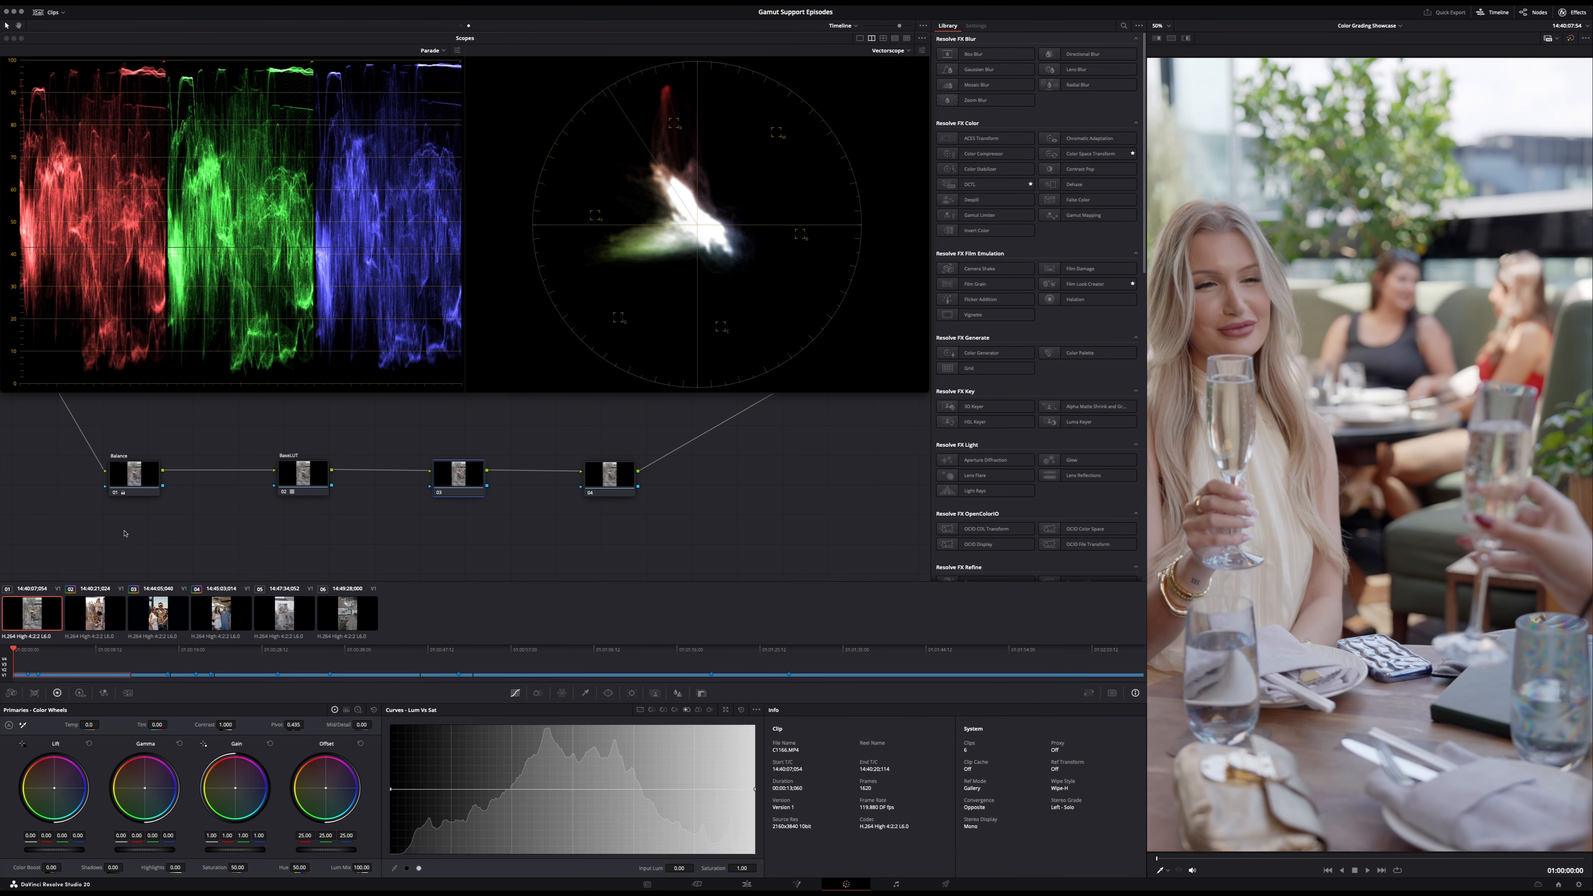
left_click(311, 478)
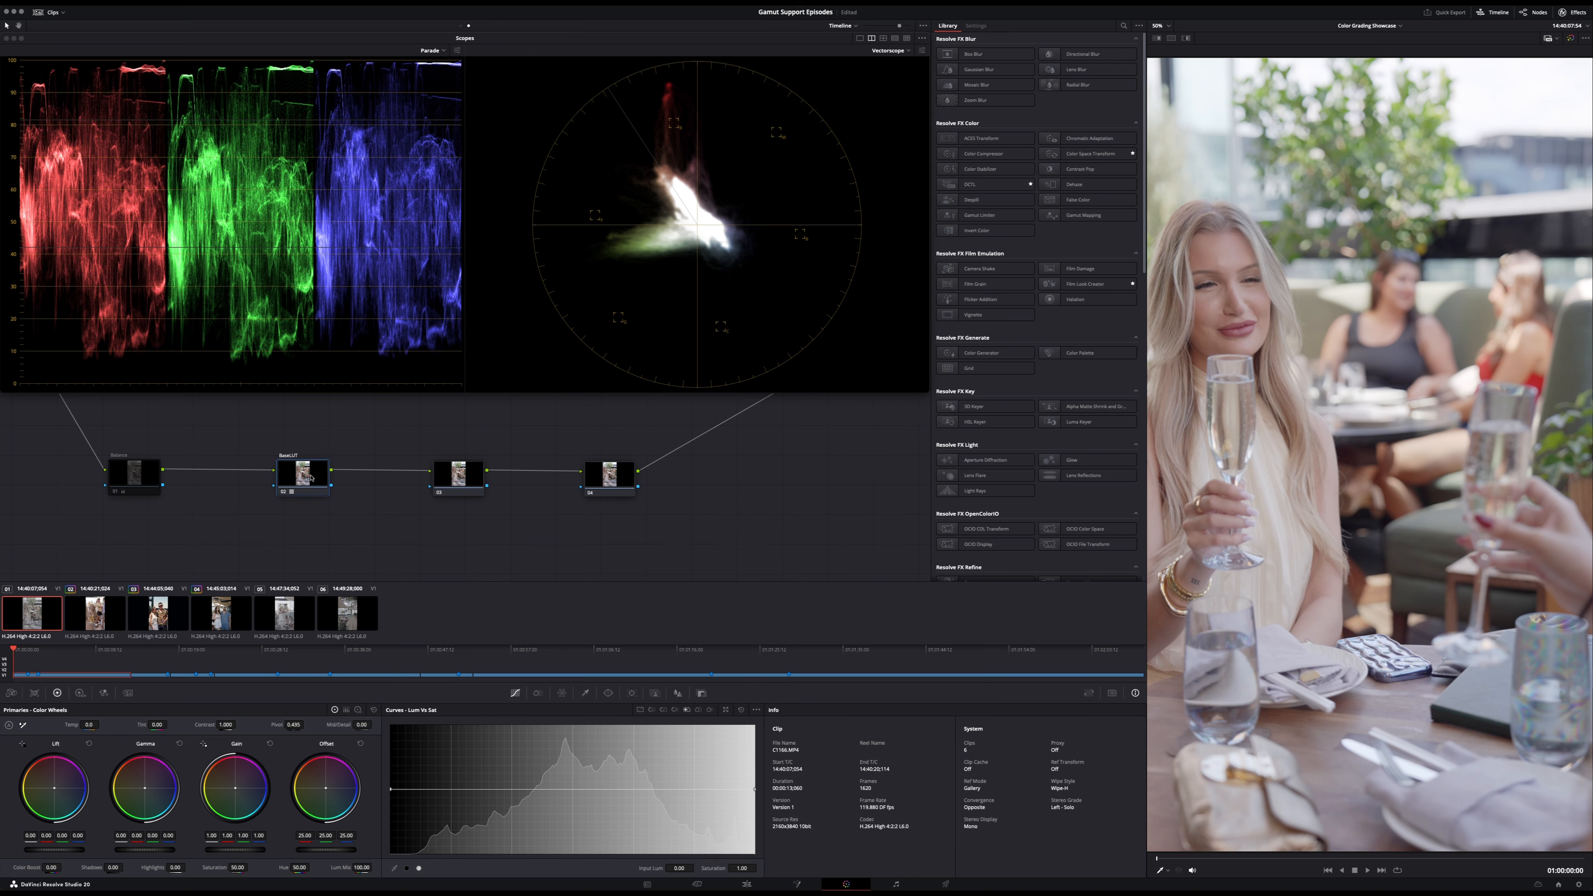
key("space")
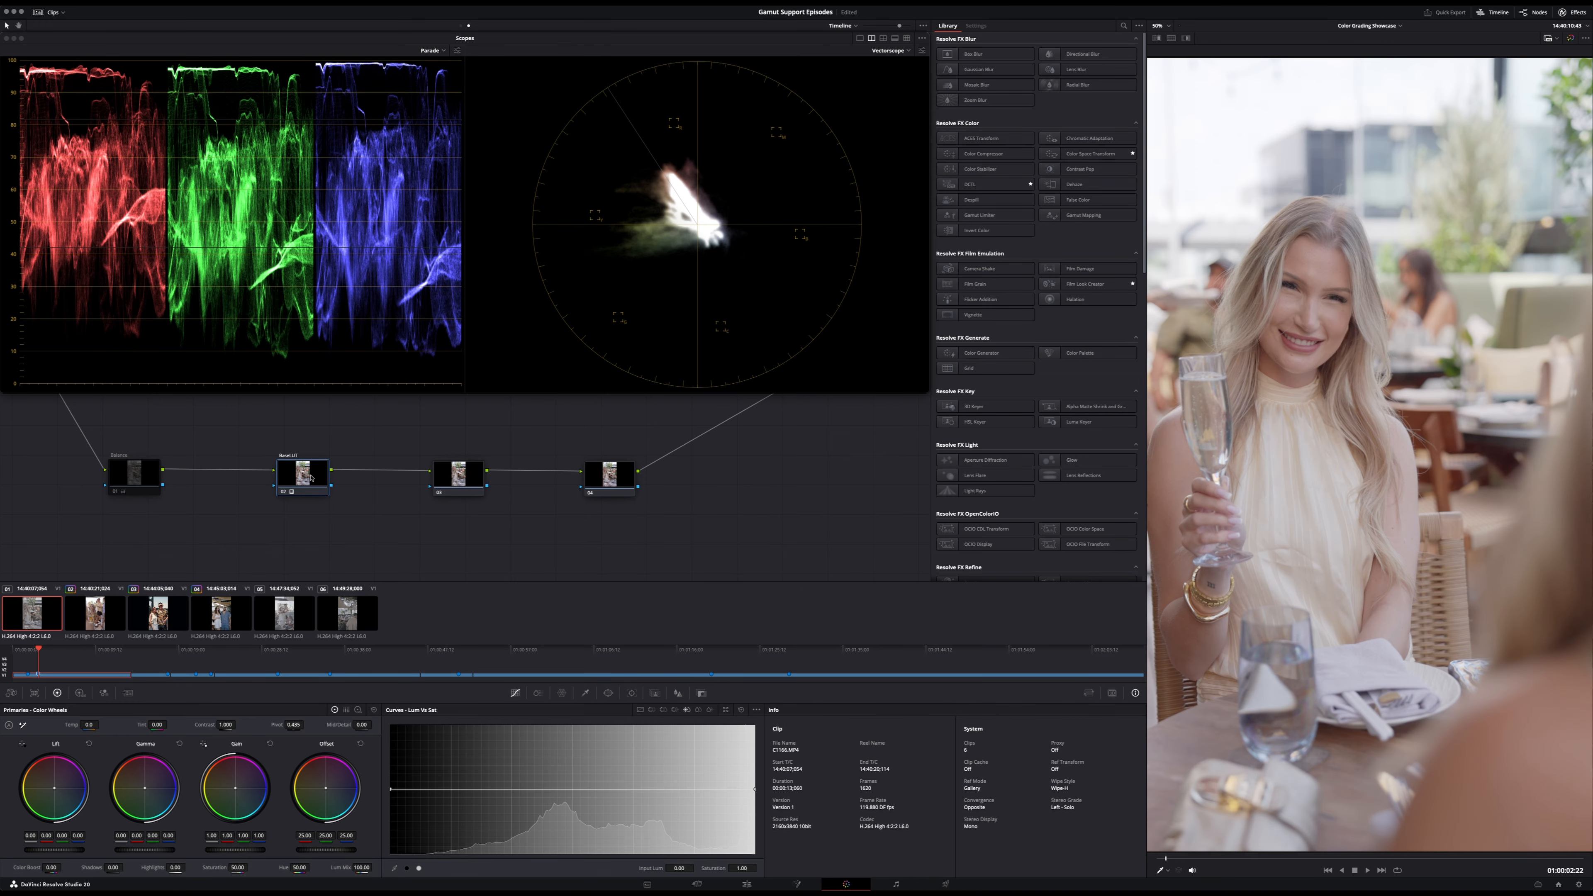
key("shift+Up")
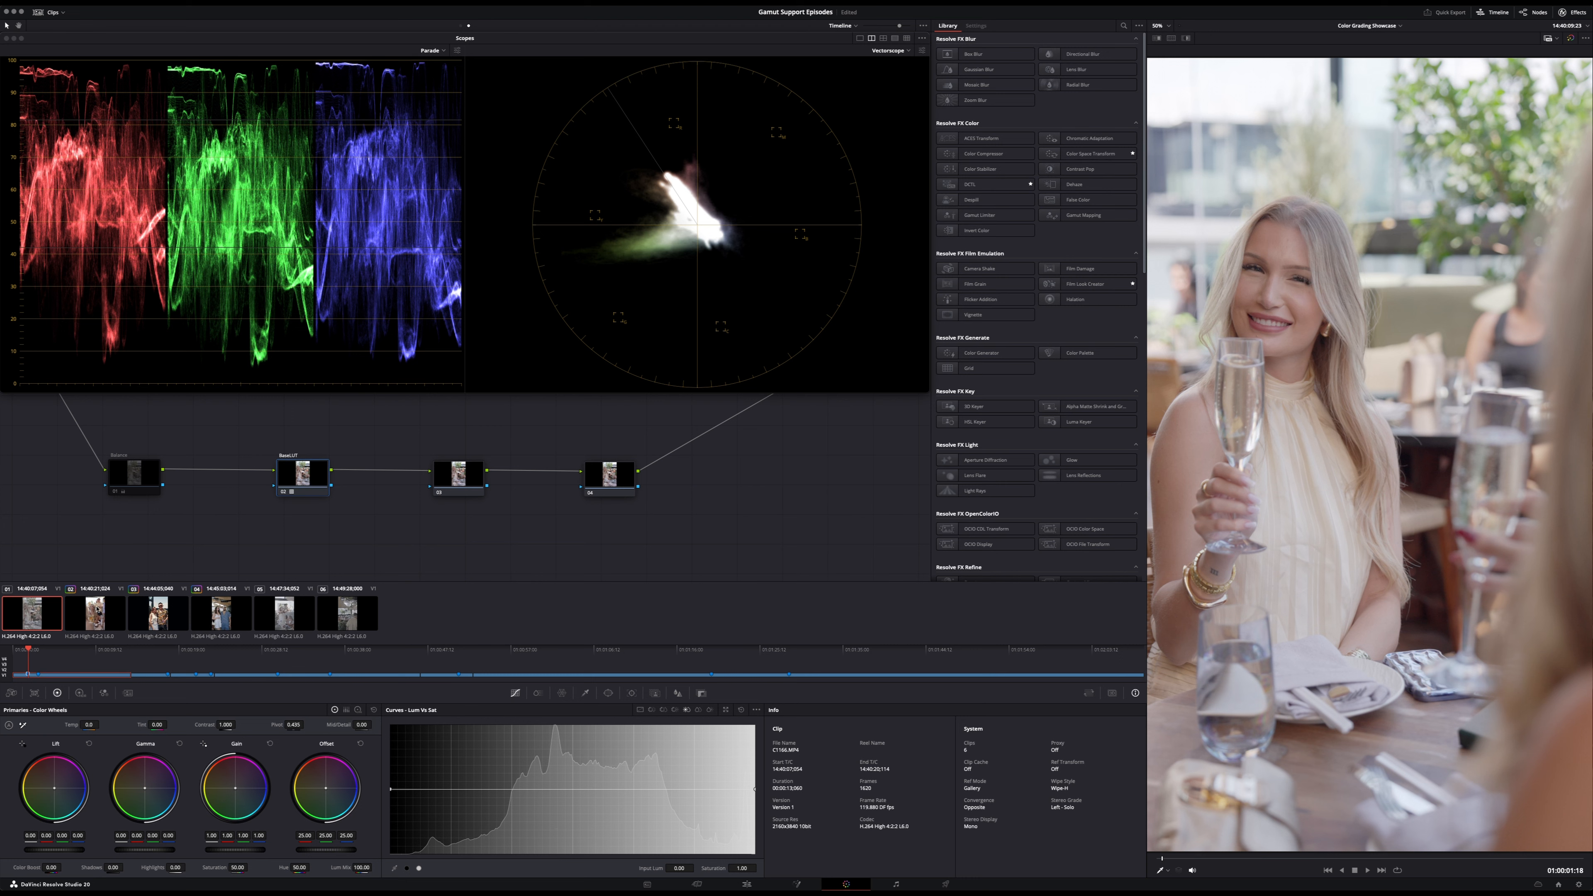
key("super+z")
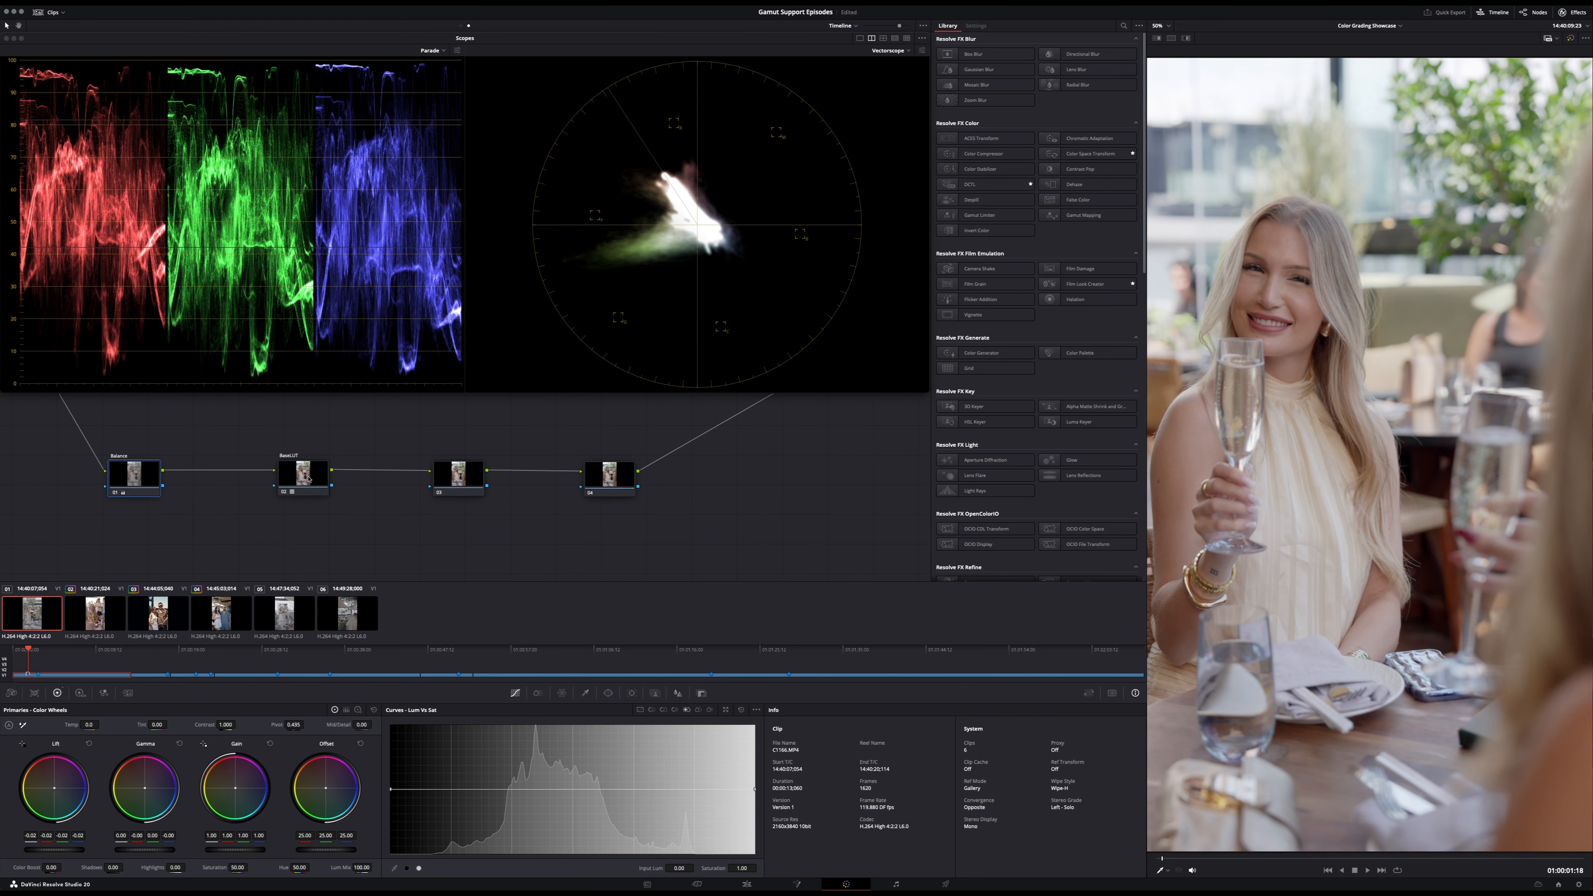
key("super+z")
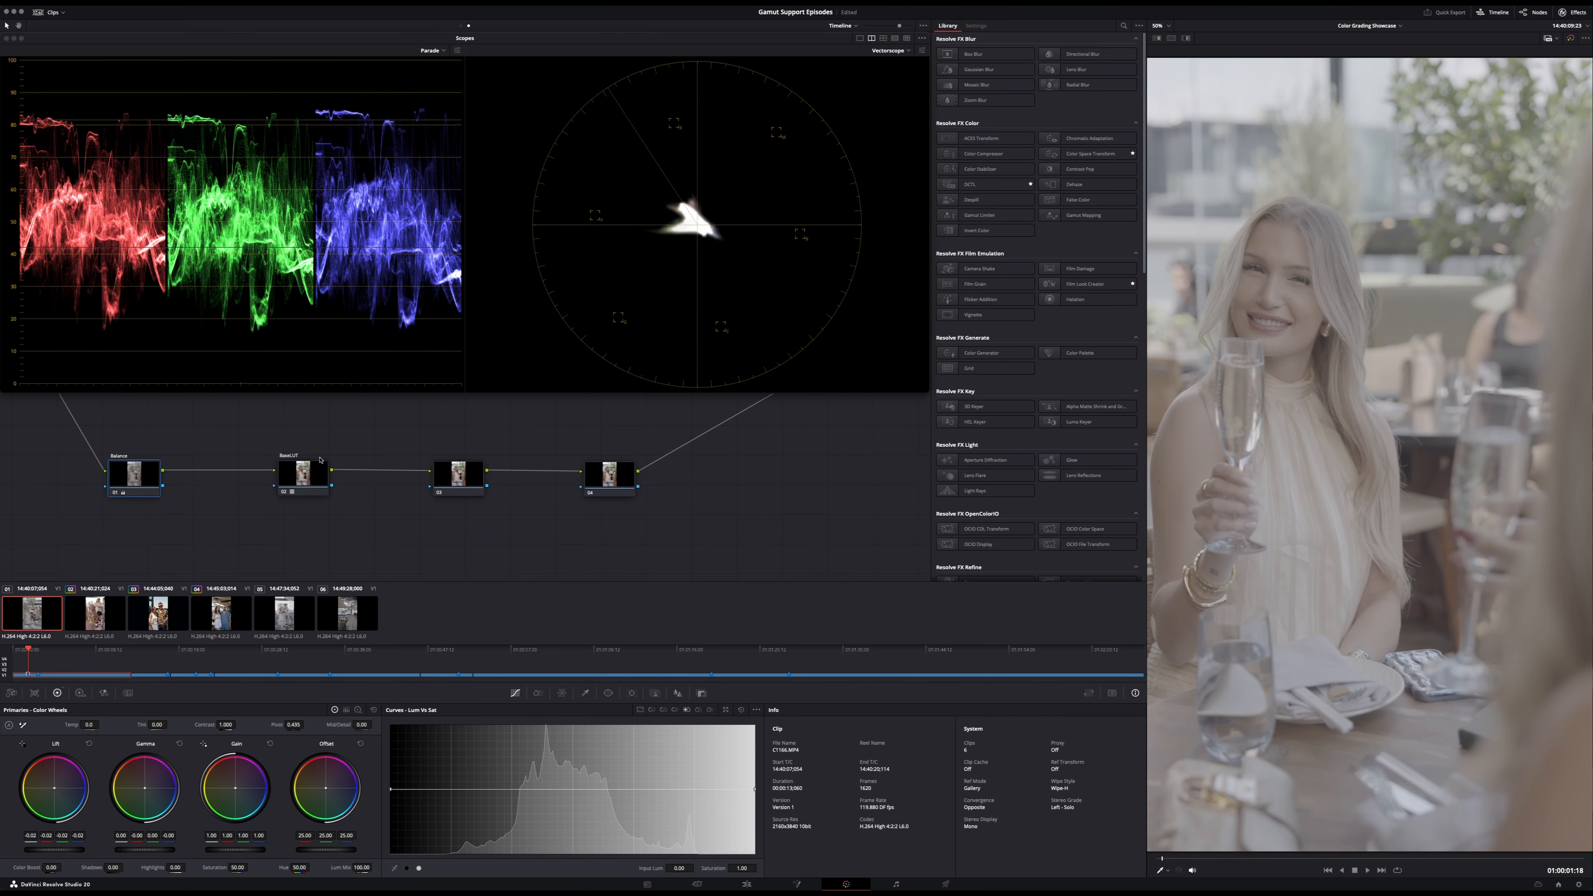
- Switch to clip-level nodes and copy the second clip's Balance and Base LUT grade to the first clip
left_click(462, 25)
left_click(100, 616)
key("super+c")
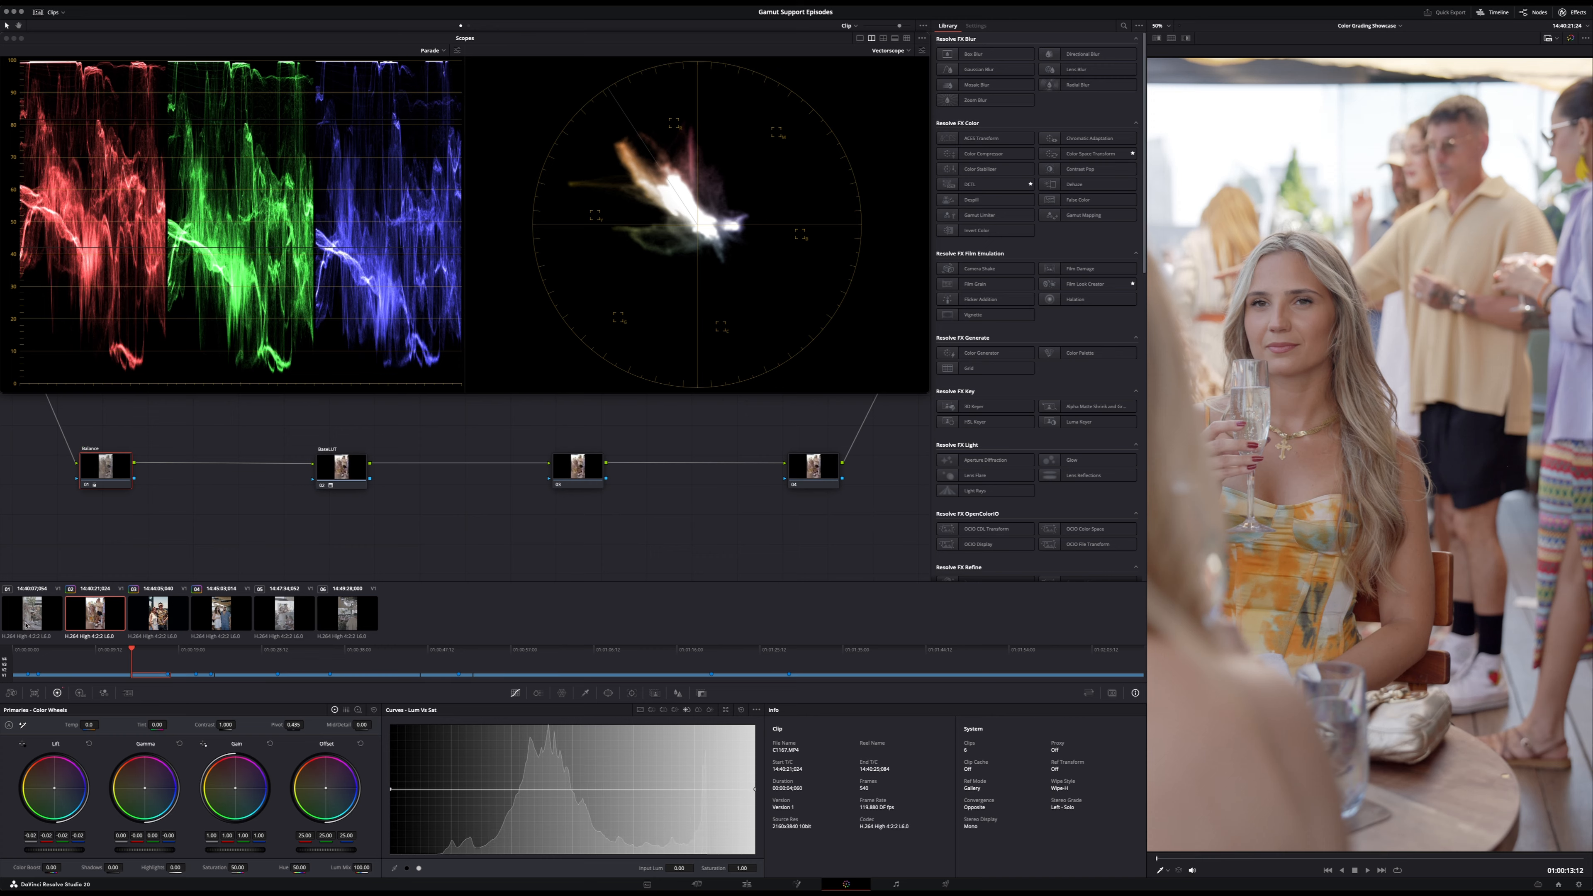
left_click(39, 615)
key("super+v")
key("space")
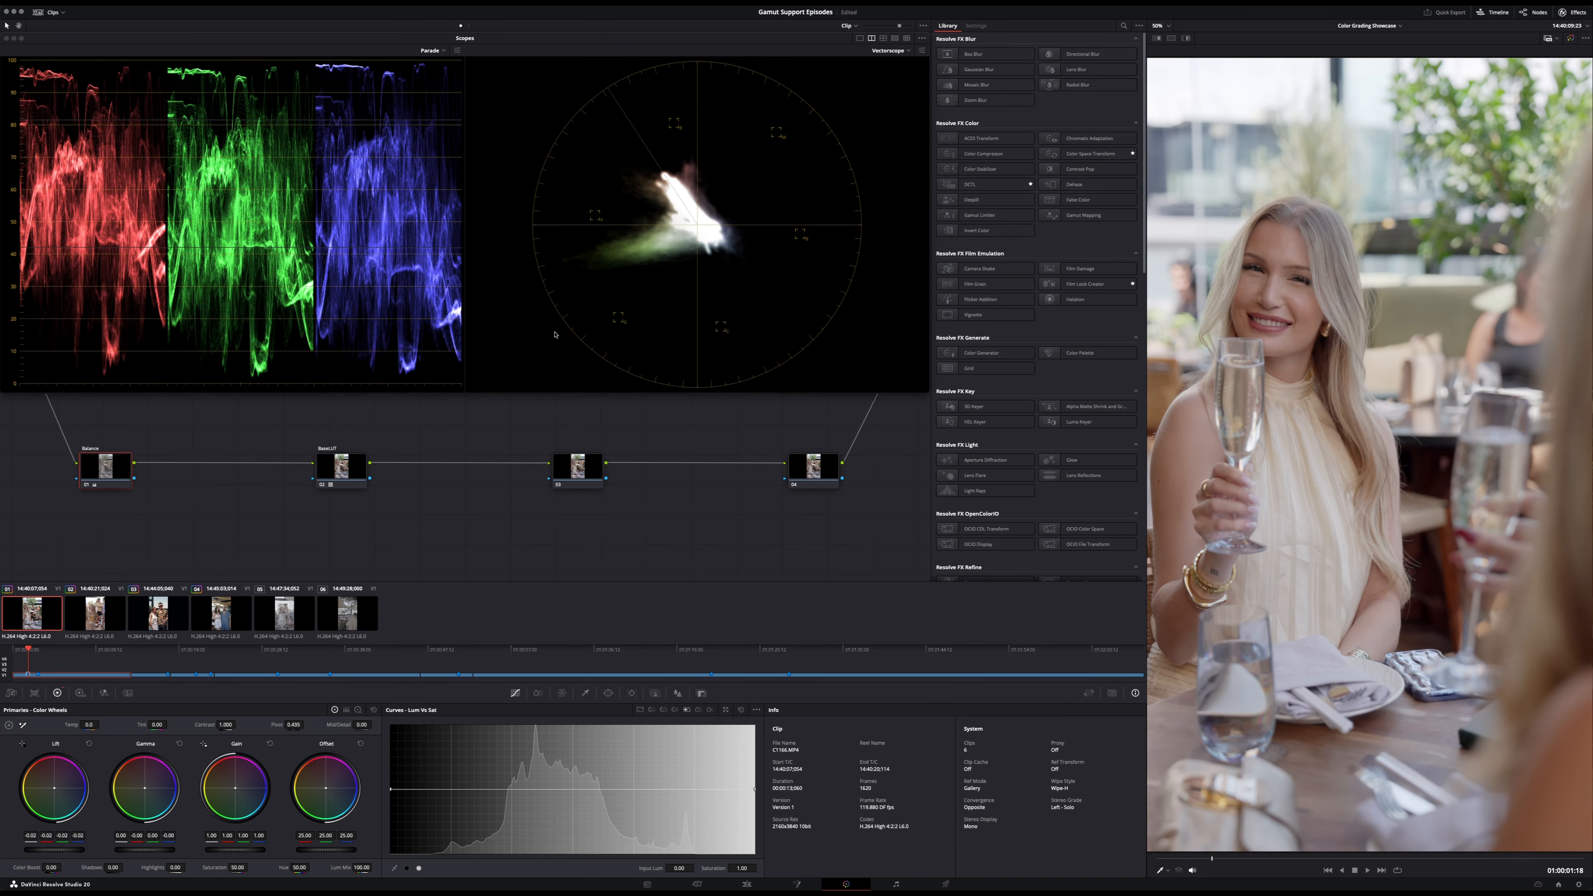
- Toggle the first clip's grade to check it, and compare the clip with the second one
key("super+d")
key("super+d")
key("super+d")
key("super+d")
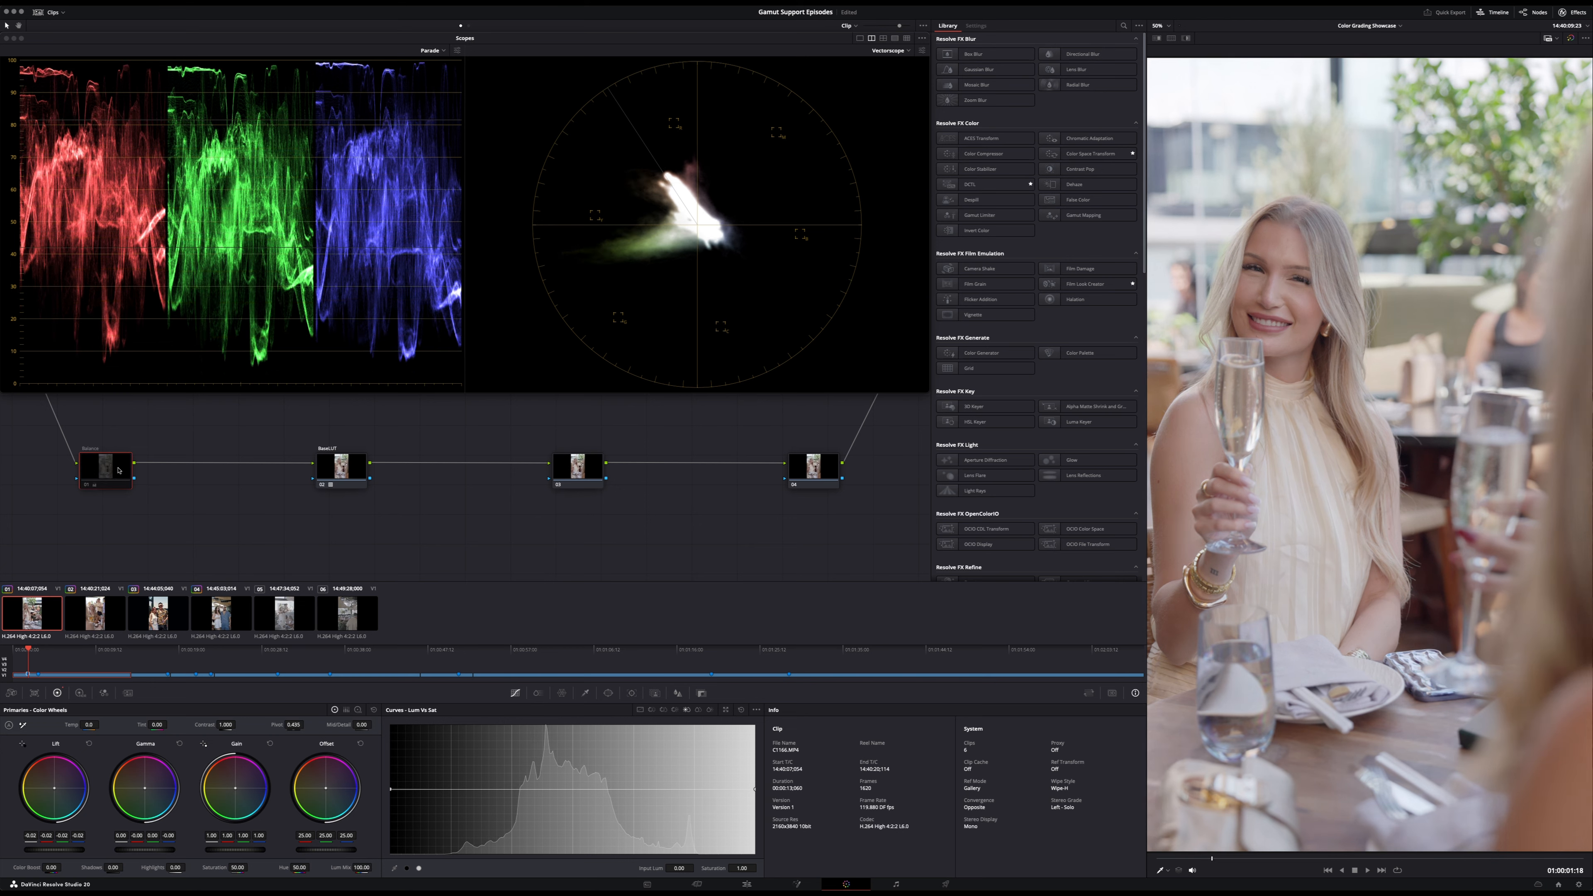
left_click(114, 623)
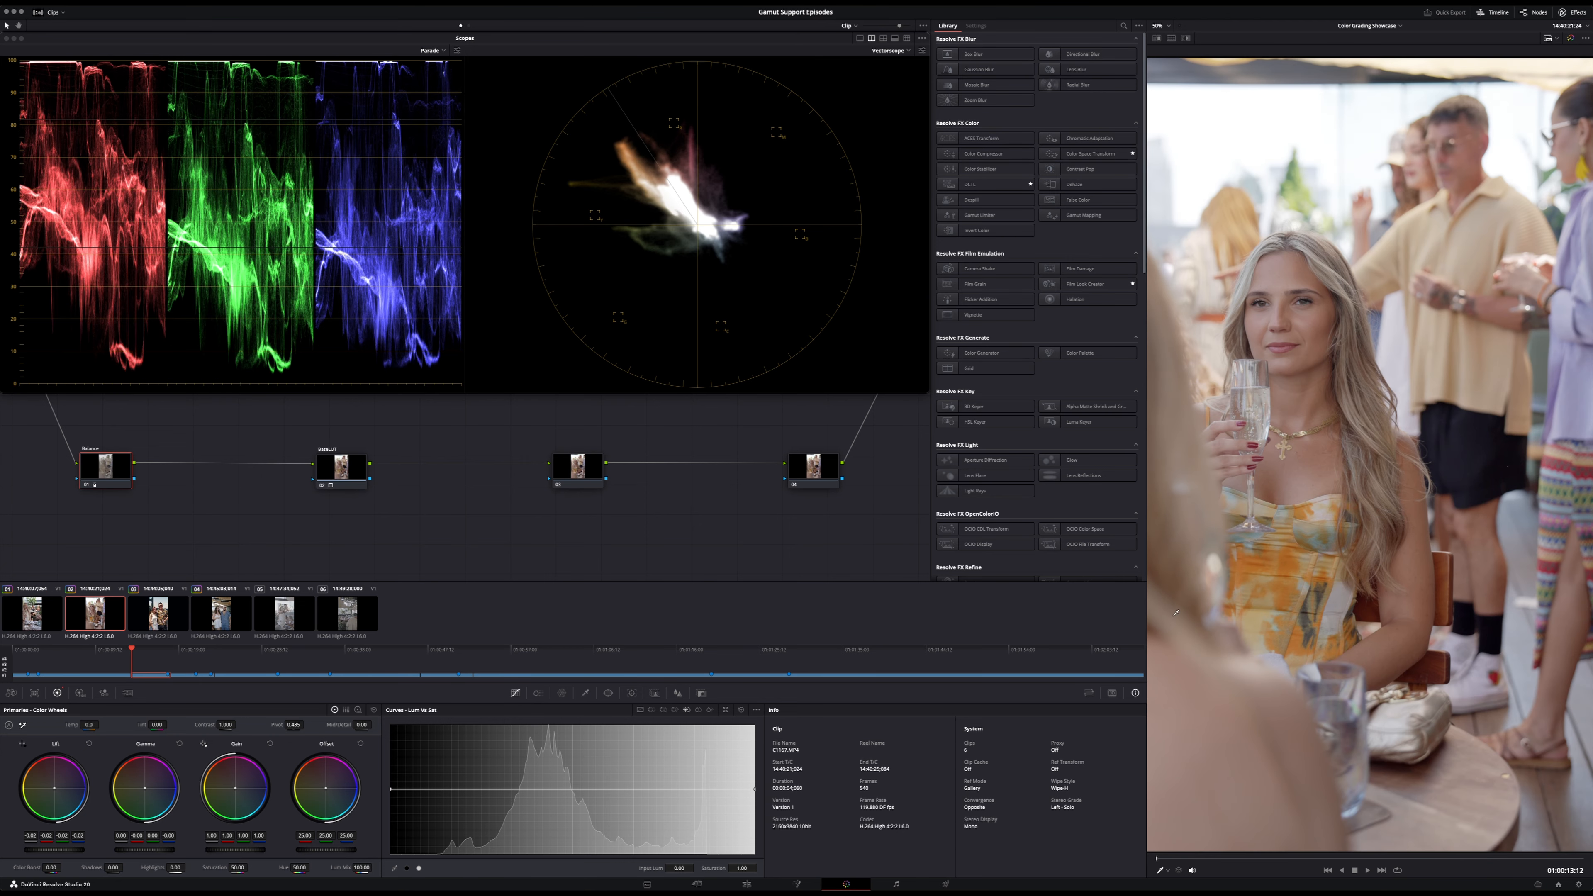
key("Up")
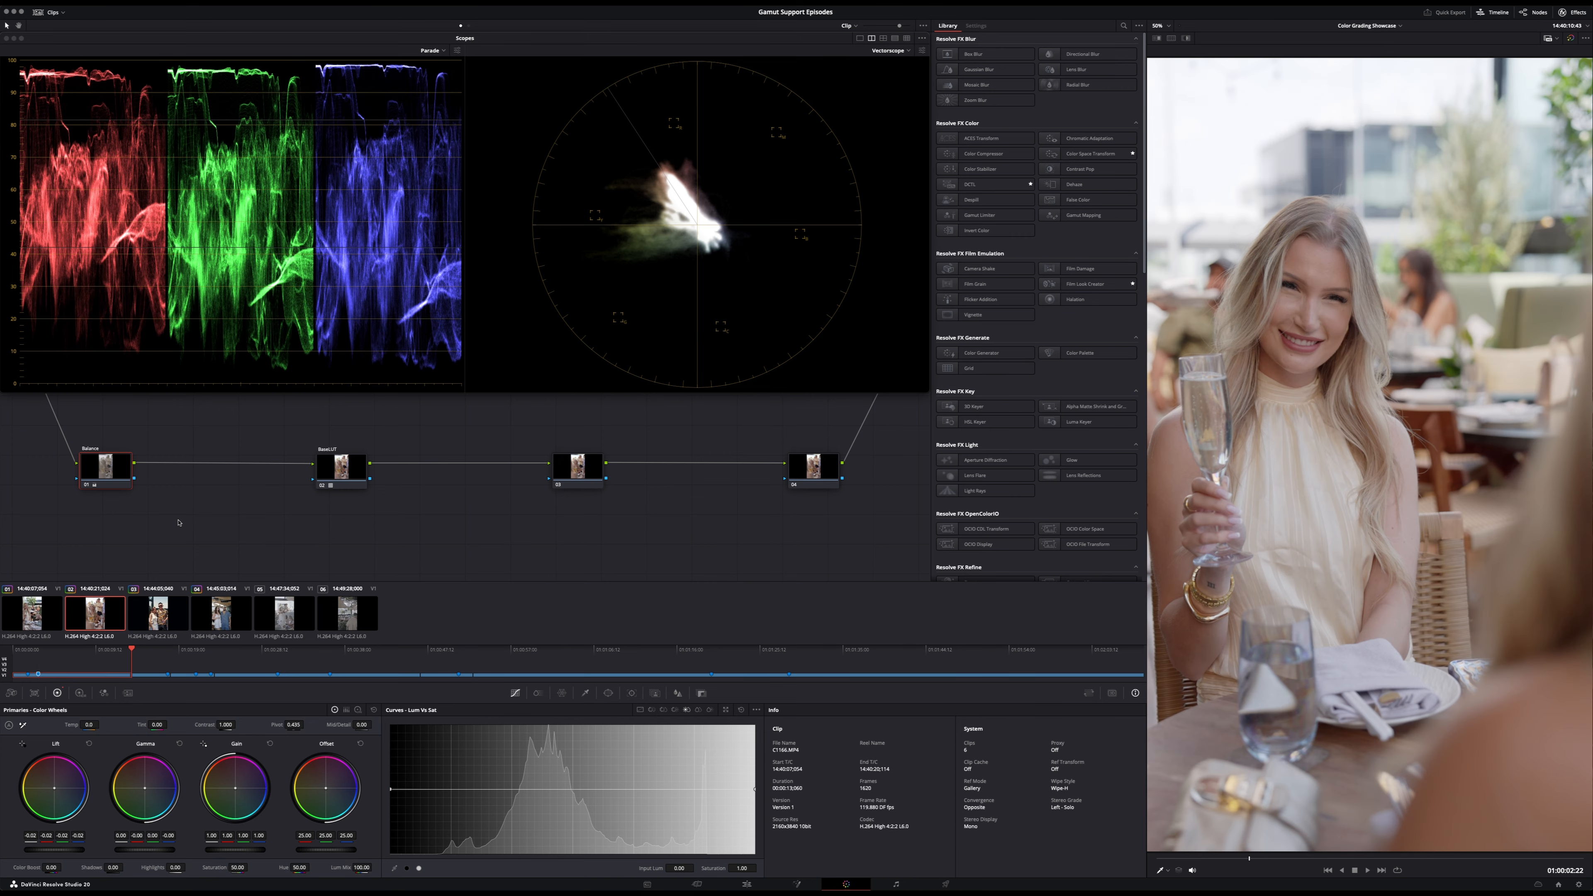
key("shift+Up")
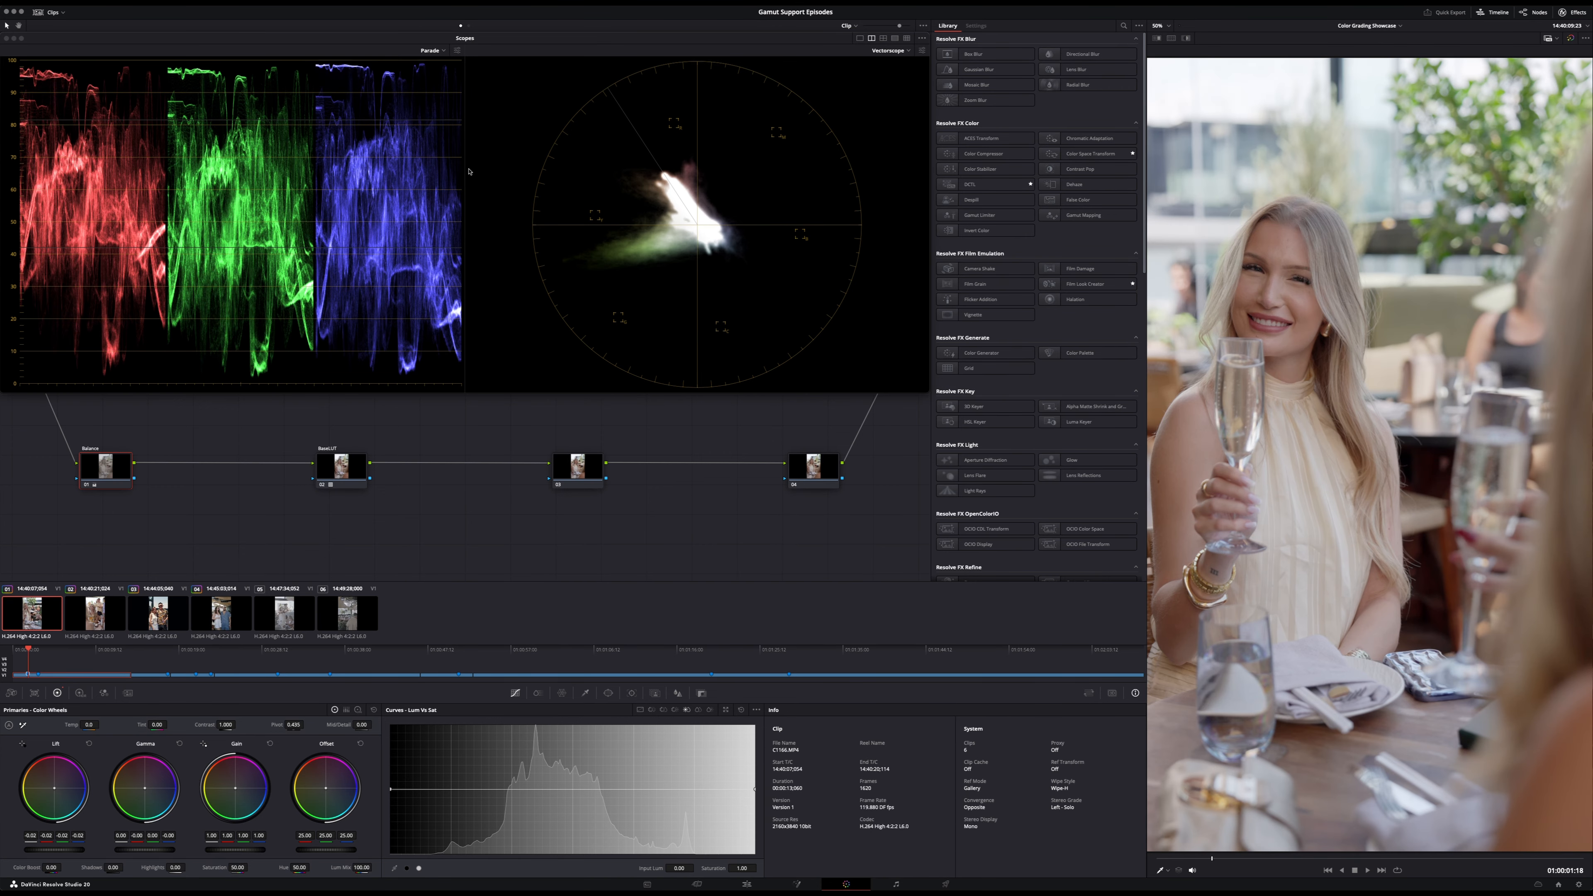
- Return to timeline-level nodes and enable the third Creative LUT node for the first clip
left_click(469, 25)
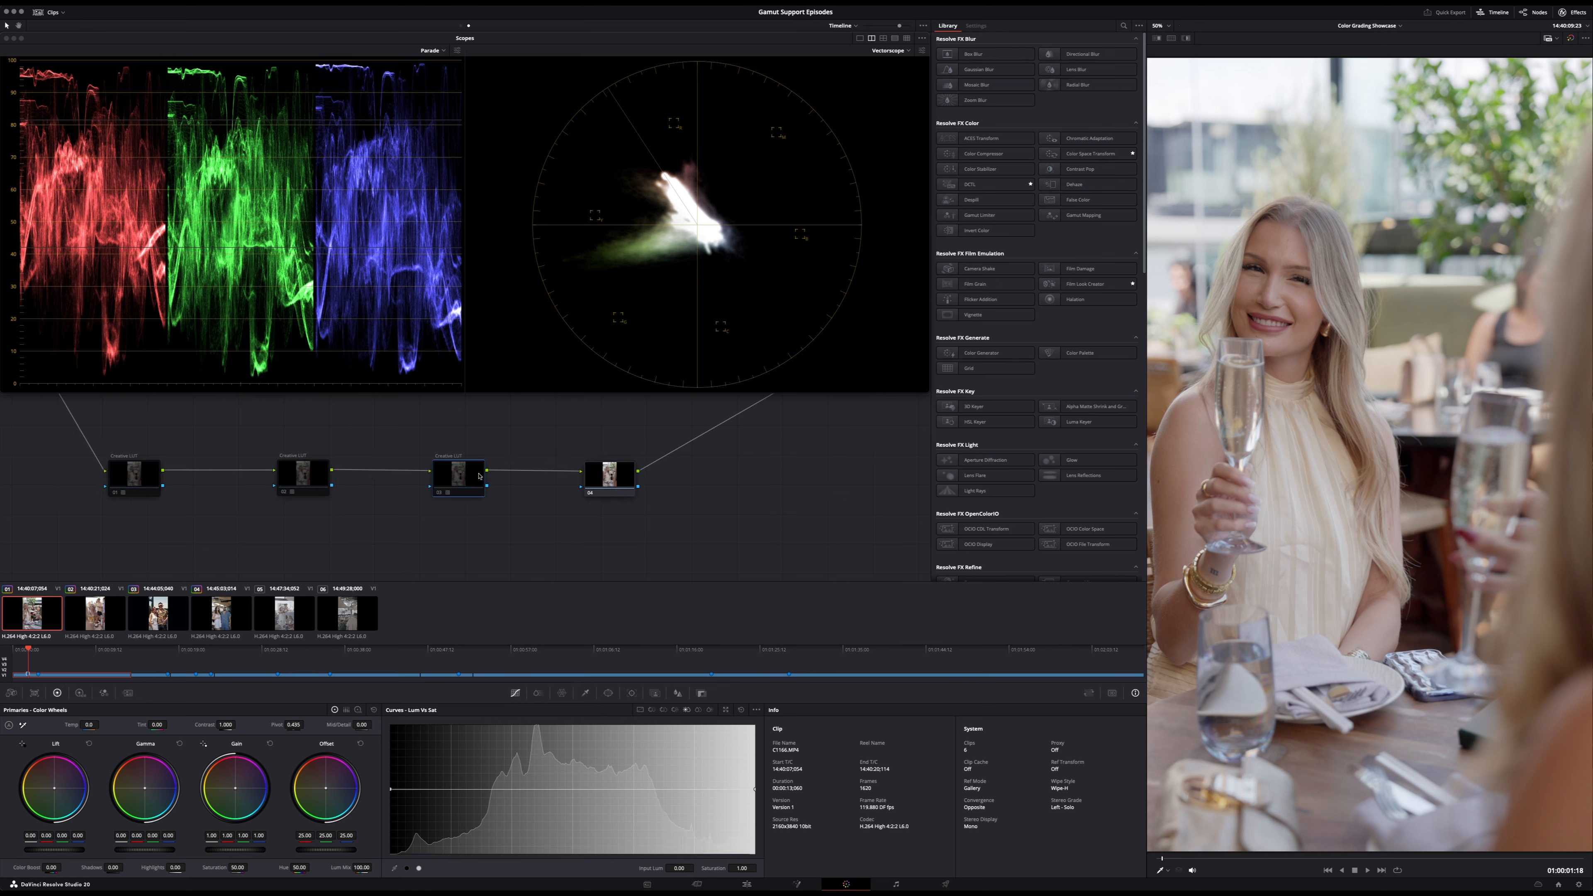
left_click(467, 478)
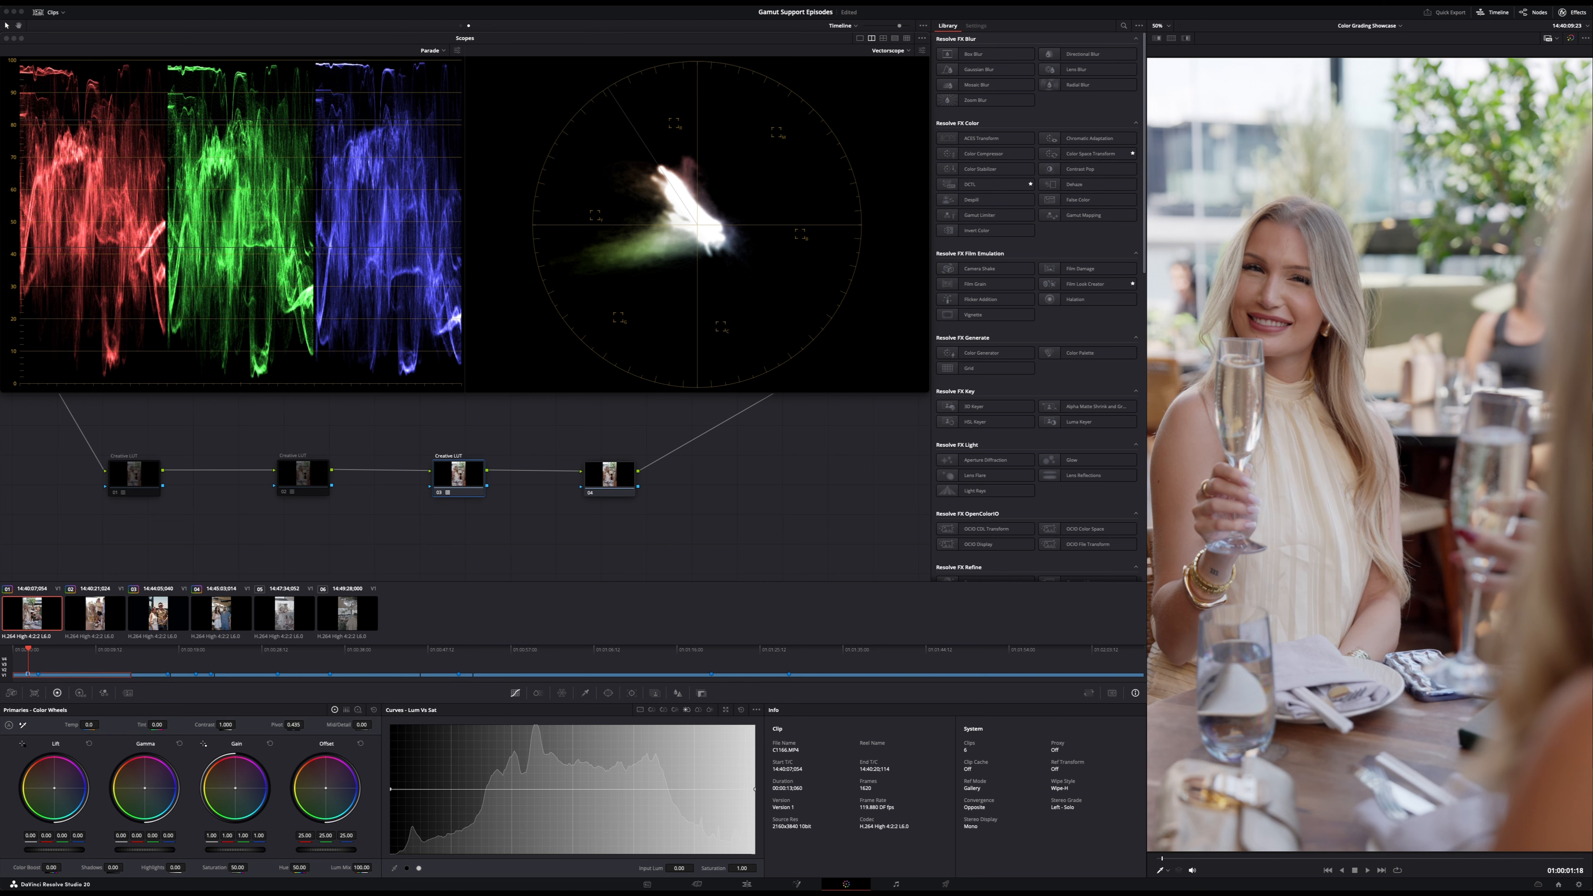
key("super+d")
key("super+d")
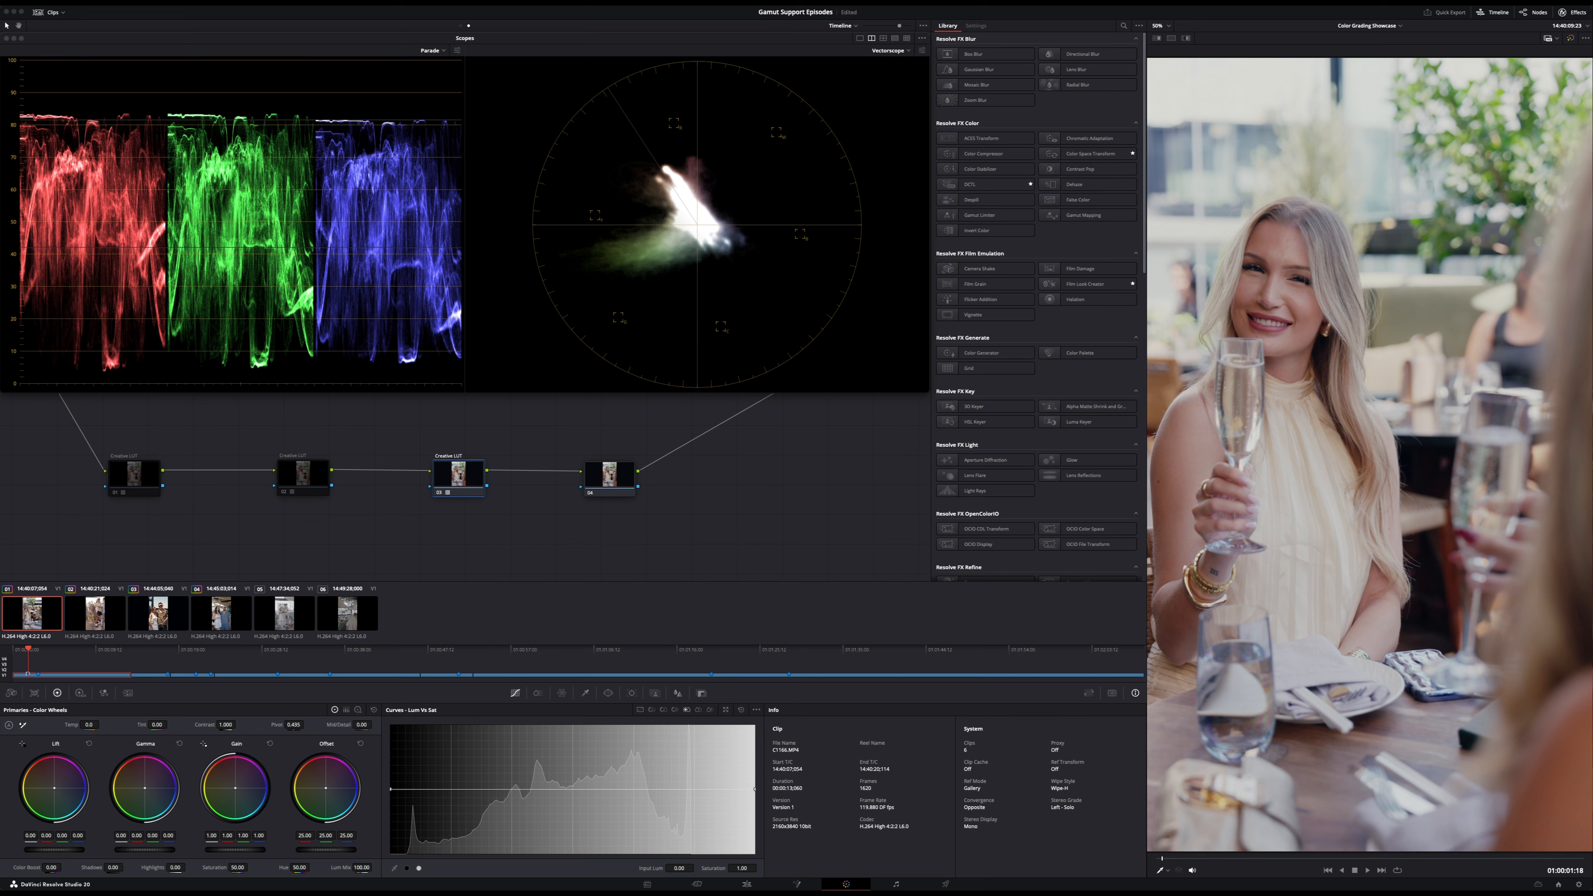
- Try alternative LUTs on the third Creative LUT node for the first clip and restore the original one
key("super+z")
key("super+d")
key("super+d")
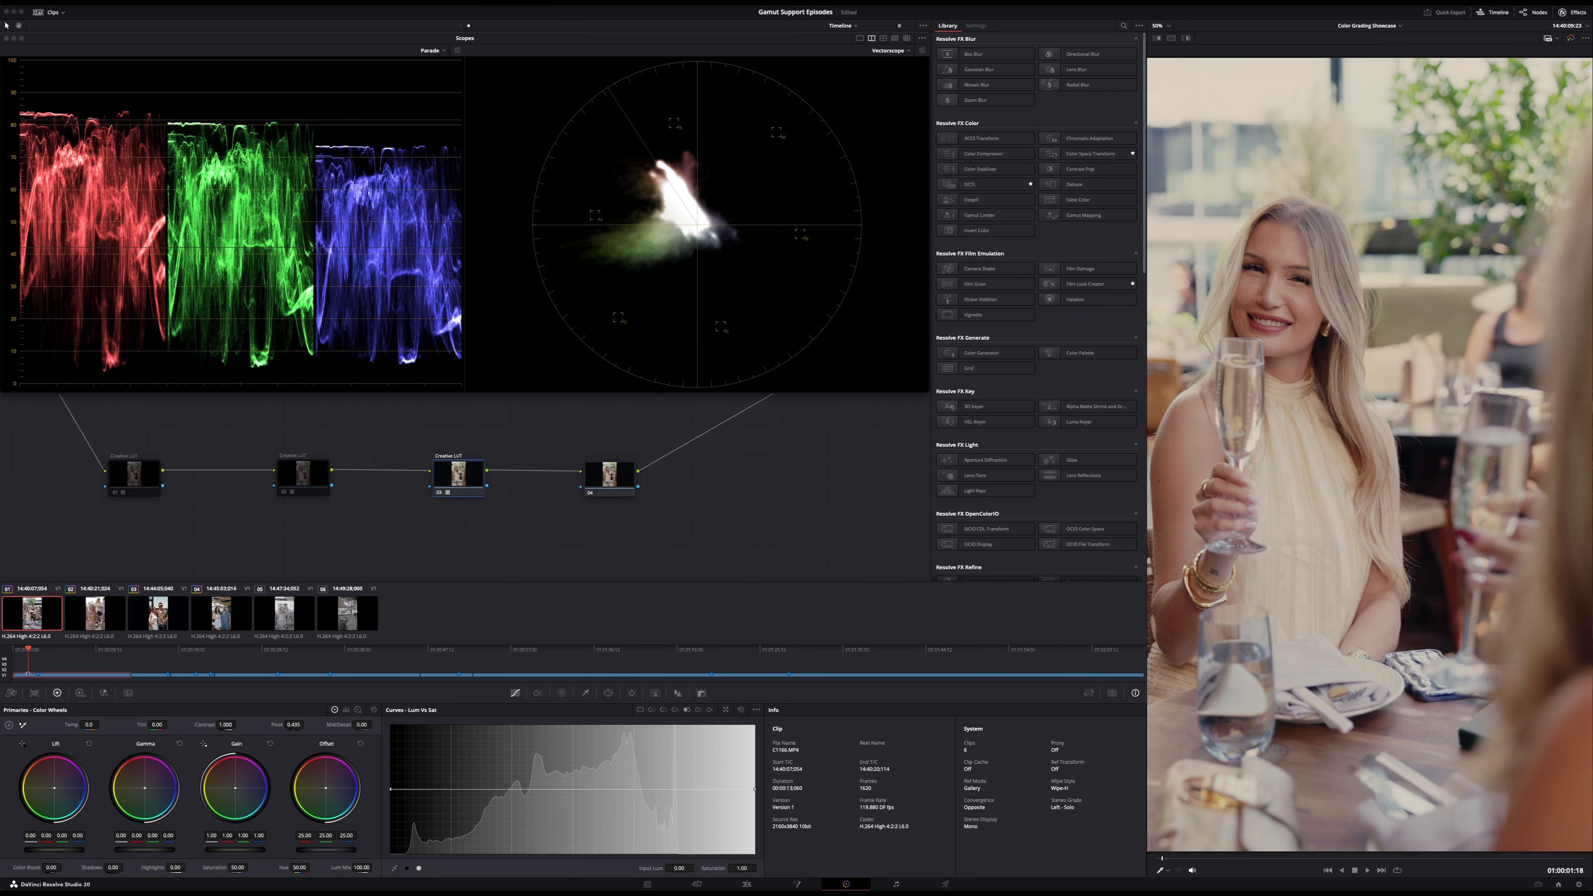
key("super+shift+z")
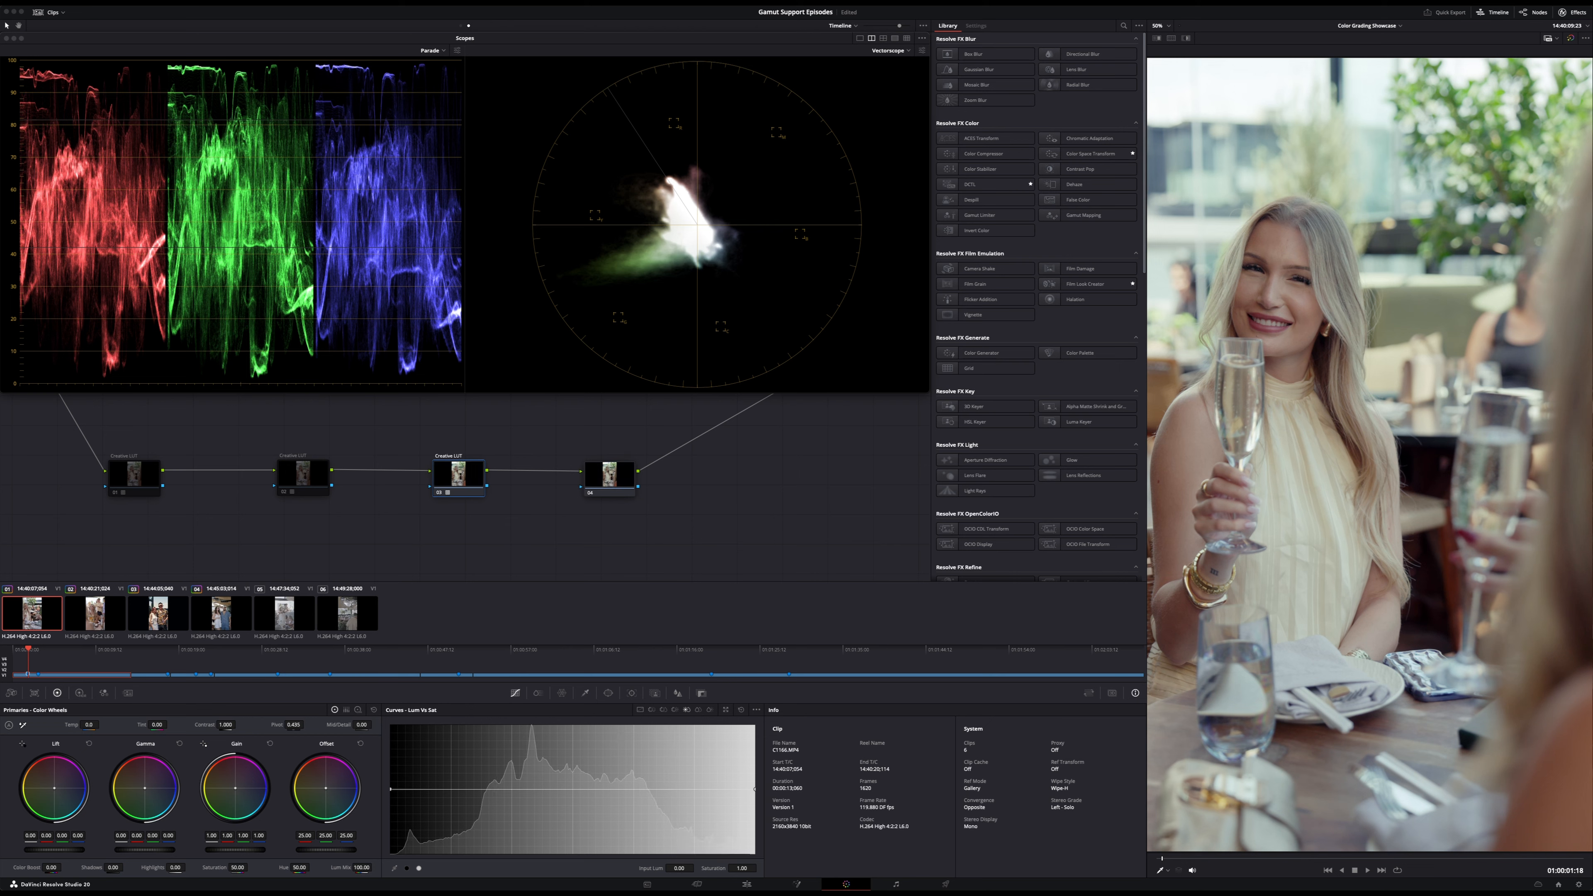
key("super+z")
key("super+z")
key("super+shift+z")
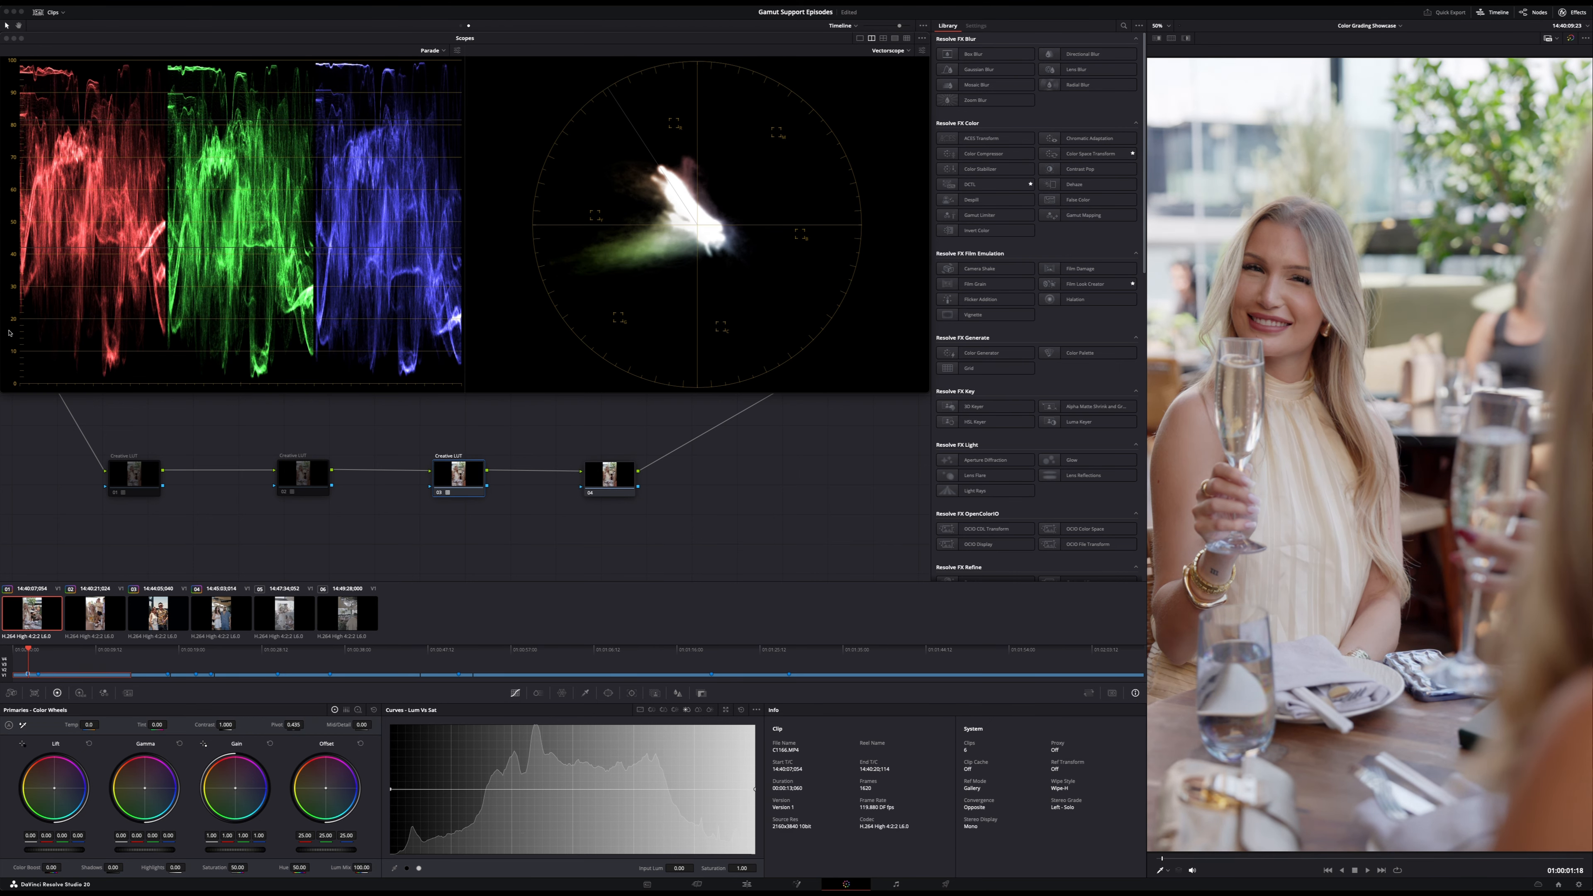
- Compare the first clip without the third Creative LUT node, leave that node disabled and enable the second Creative LUT node instead
left_click(471, 475)
key("super+d")
key("super+d")
key("super+d")
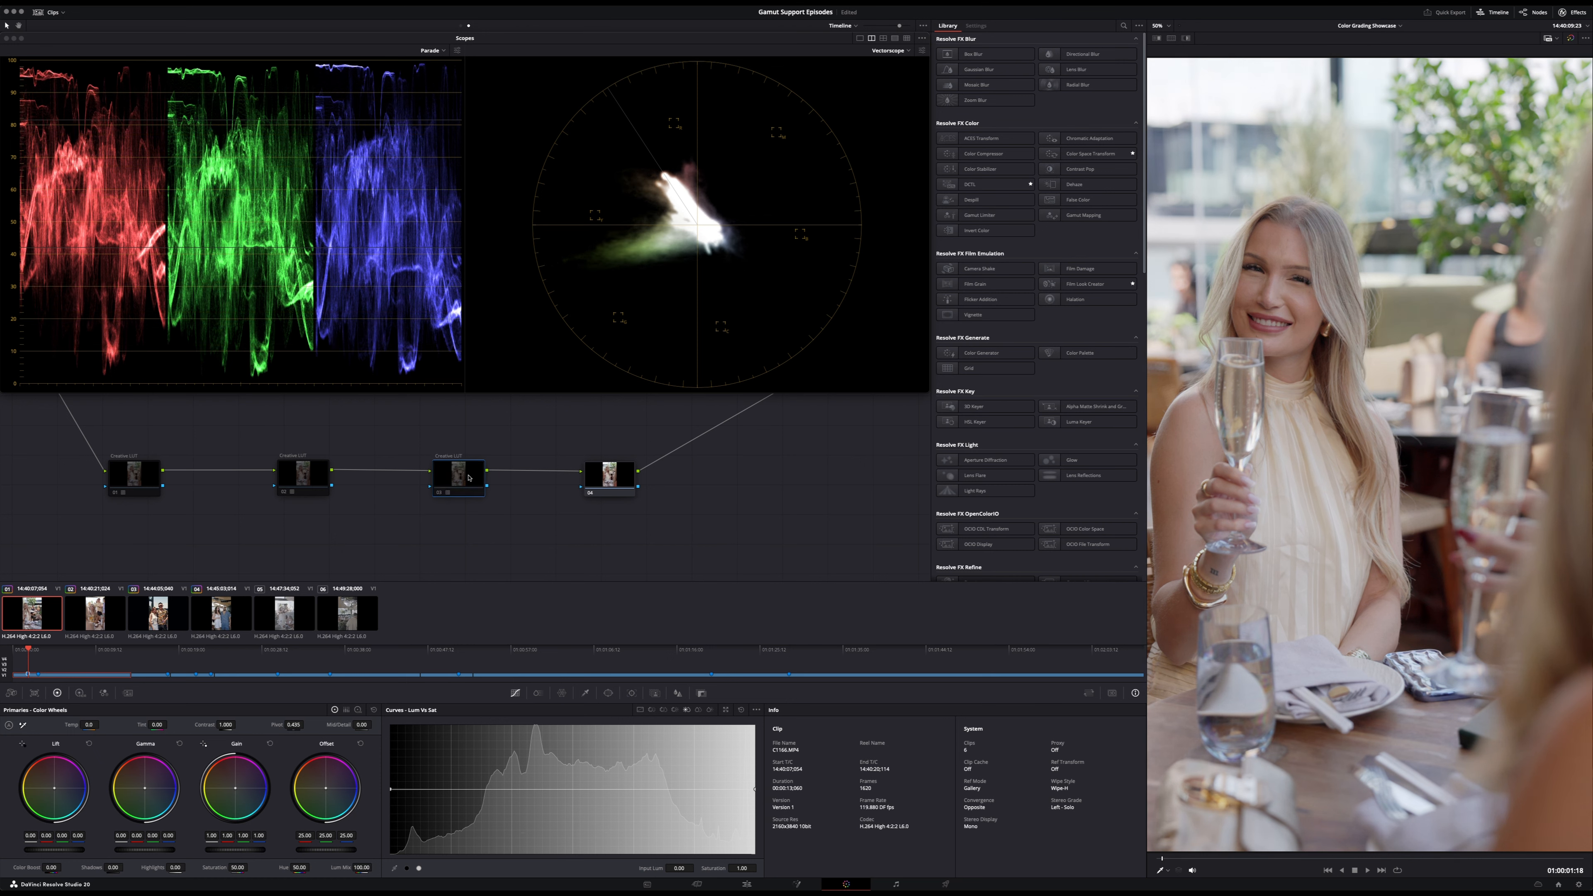
left_click(303, 465)
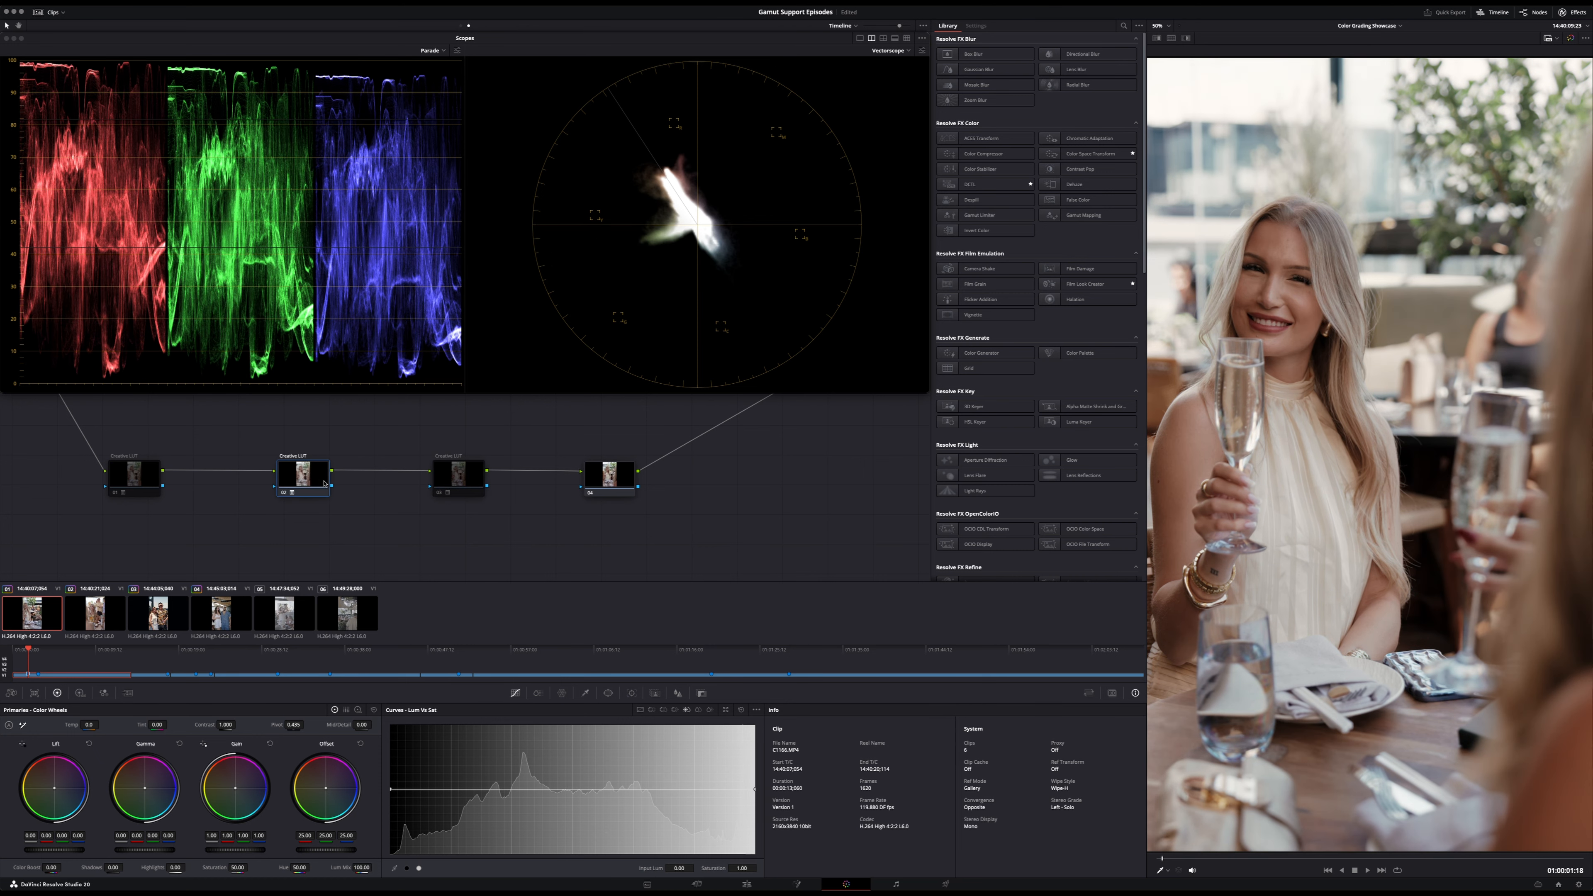
- Replace the LUT on the second Creative LUT node with one from the gamut CINECLIPSE+ collection, and shift the node slightly toward the first
key("super+d")
right_click(312, 468)
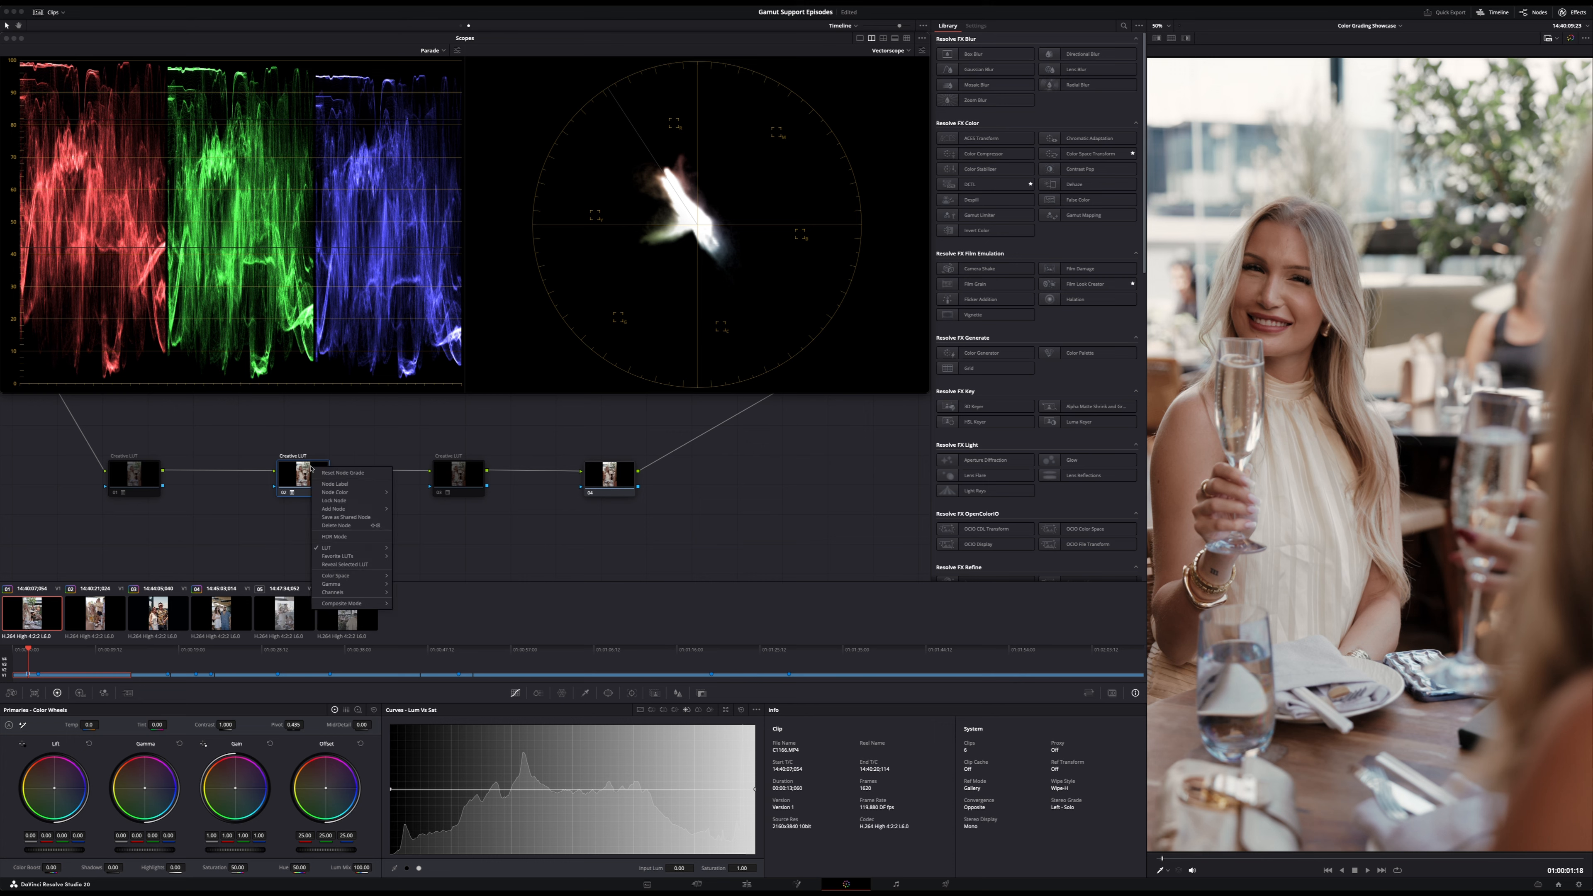
mouse_move(376, 550)
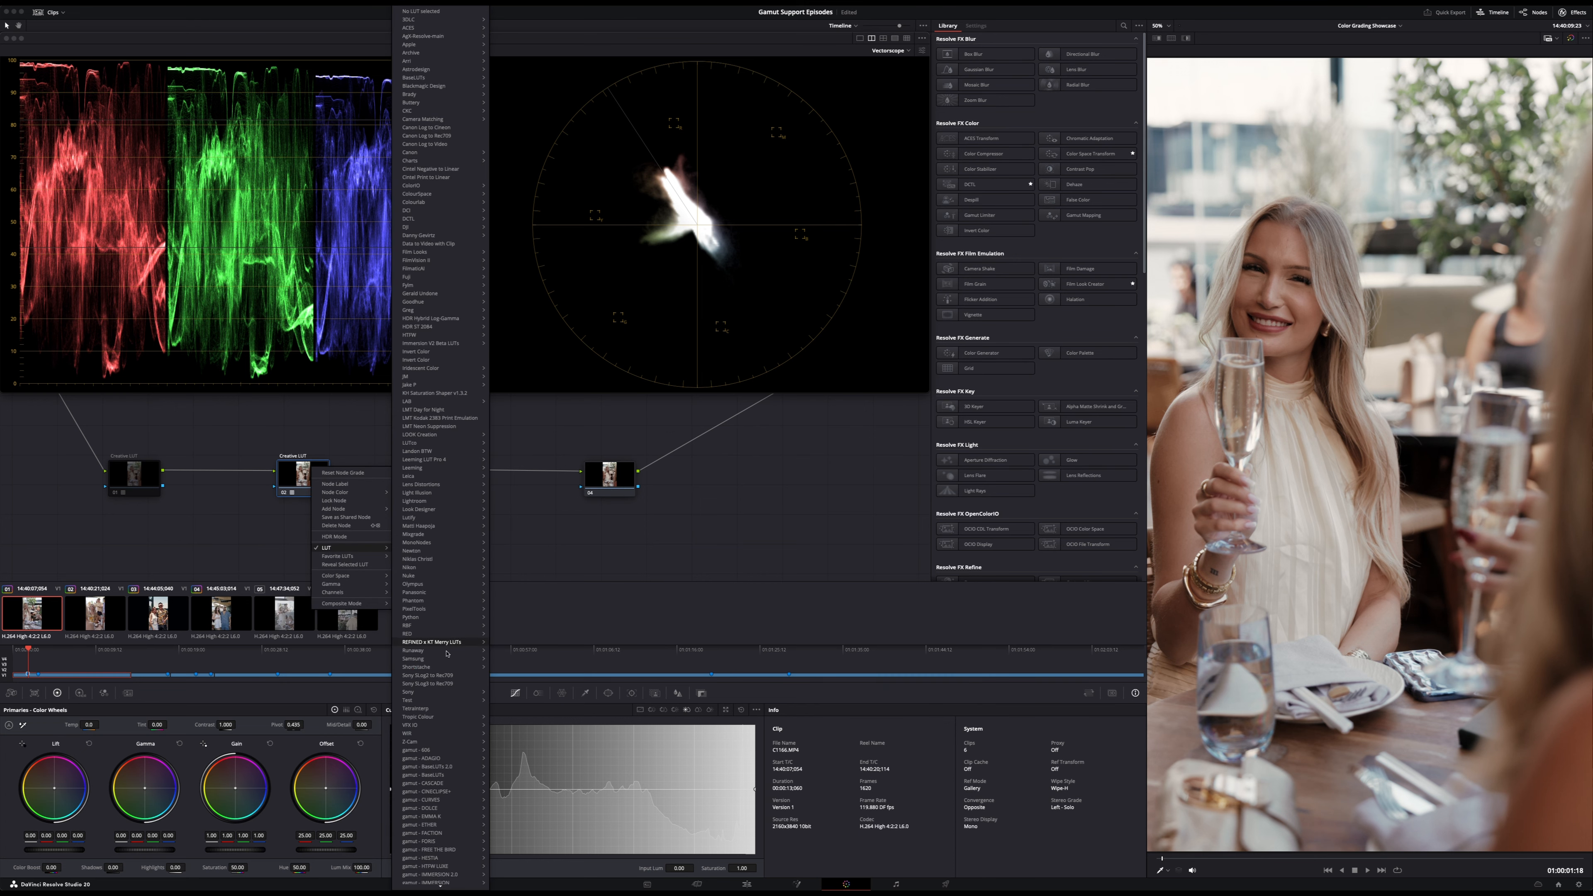
mouse_move(447, 793)
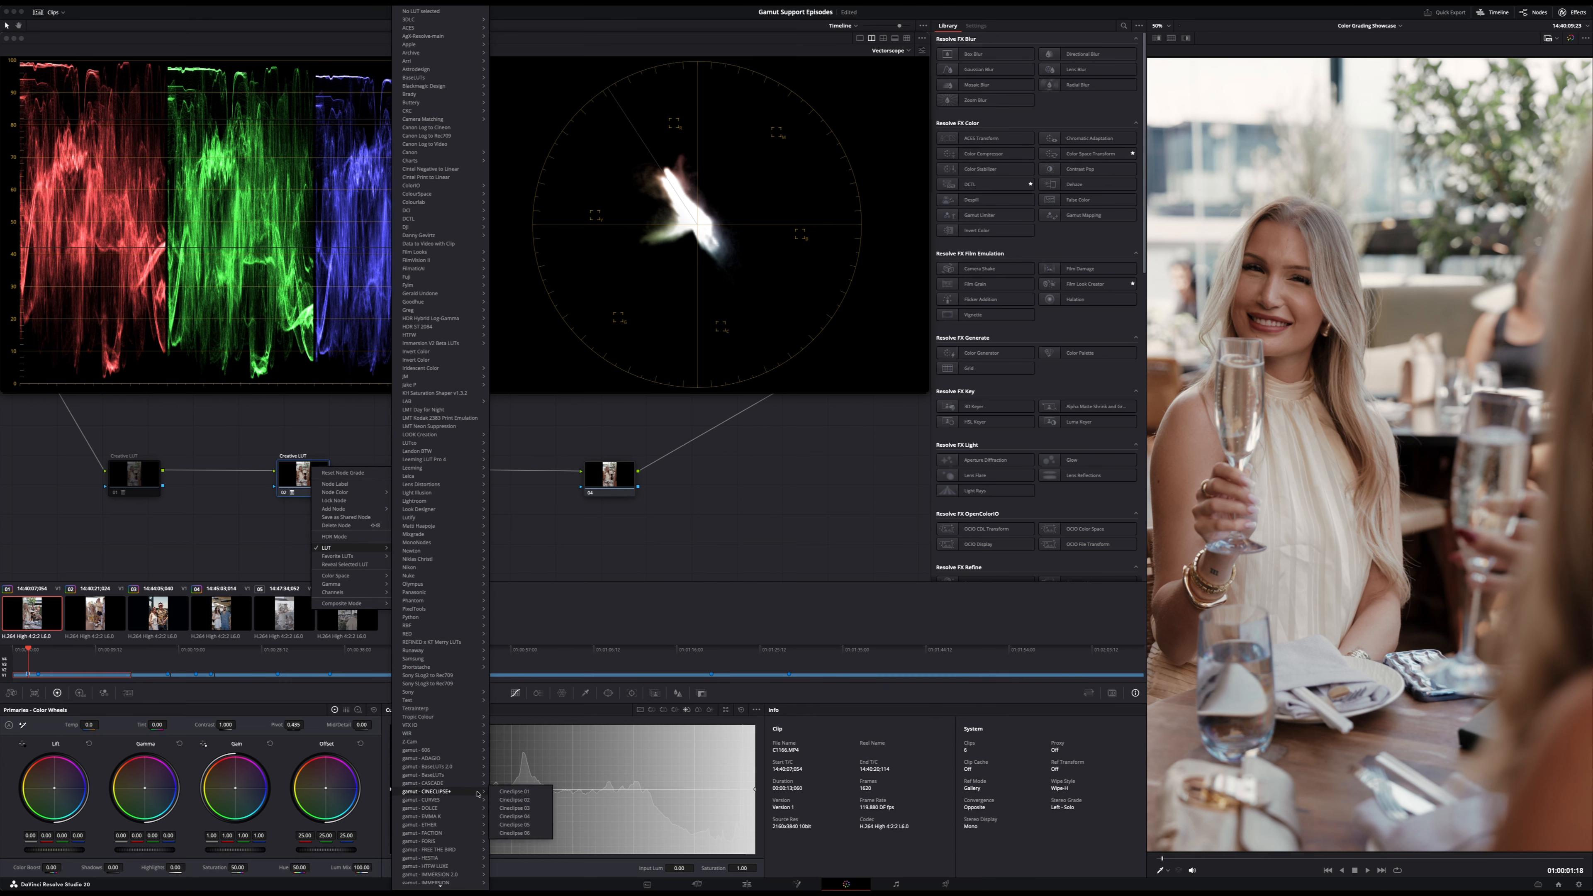
left_click(521, 798)
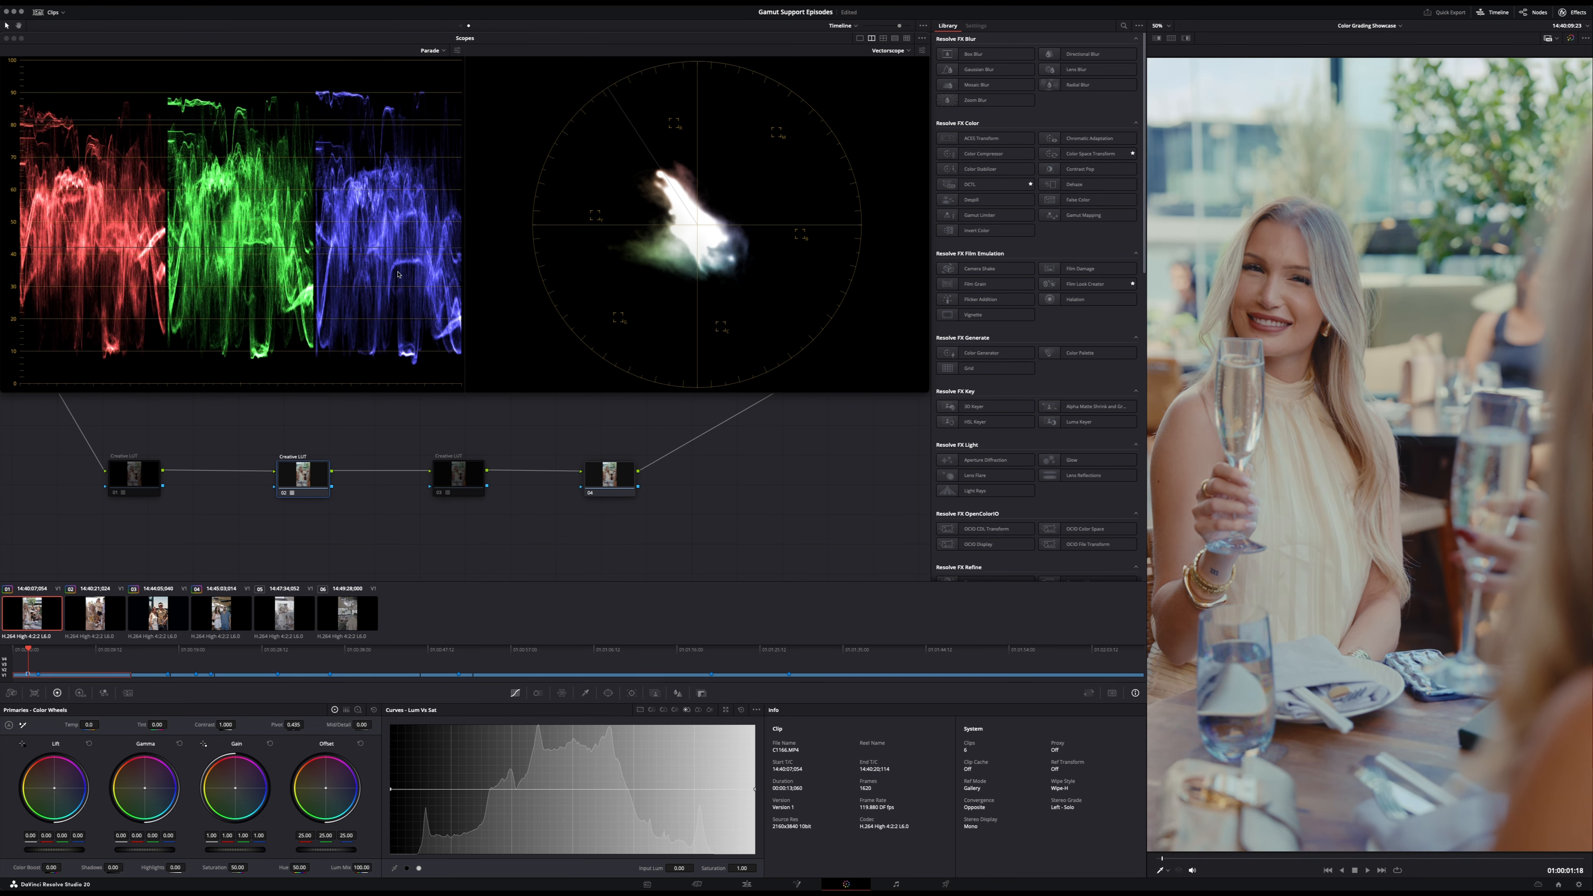
left_click_drag(324, 483, 300, 481)
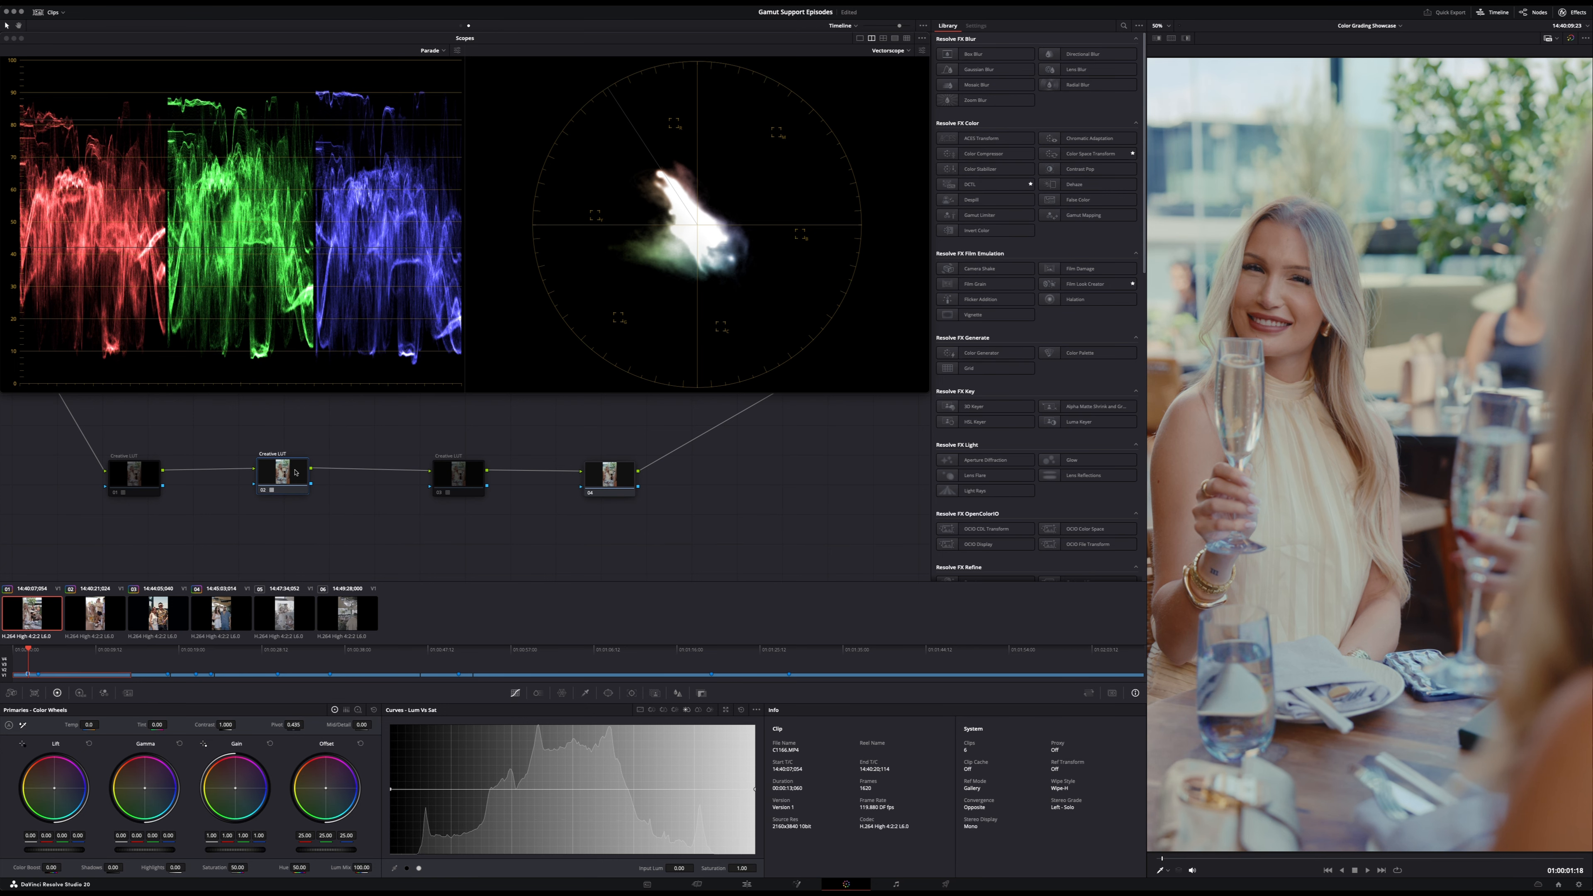
- Label the last node in the timeline-level chain Secondary
right_click(606, 480)
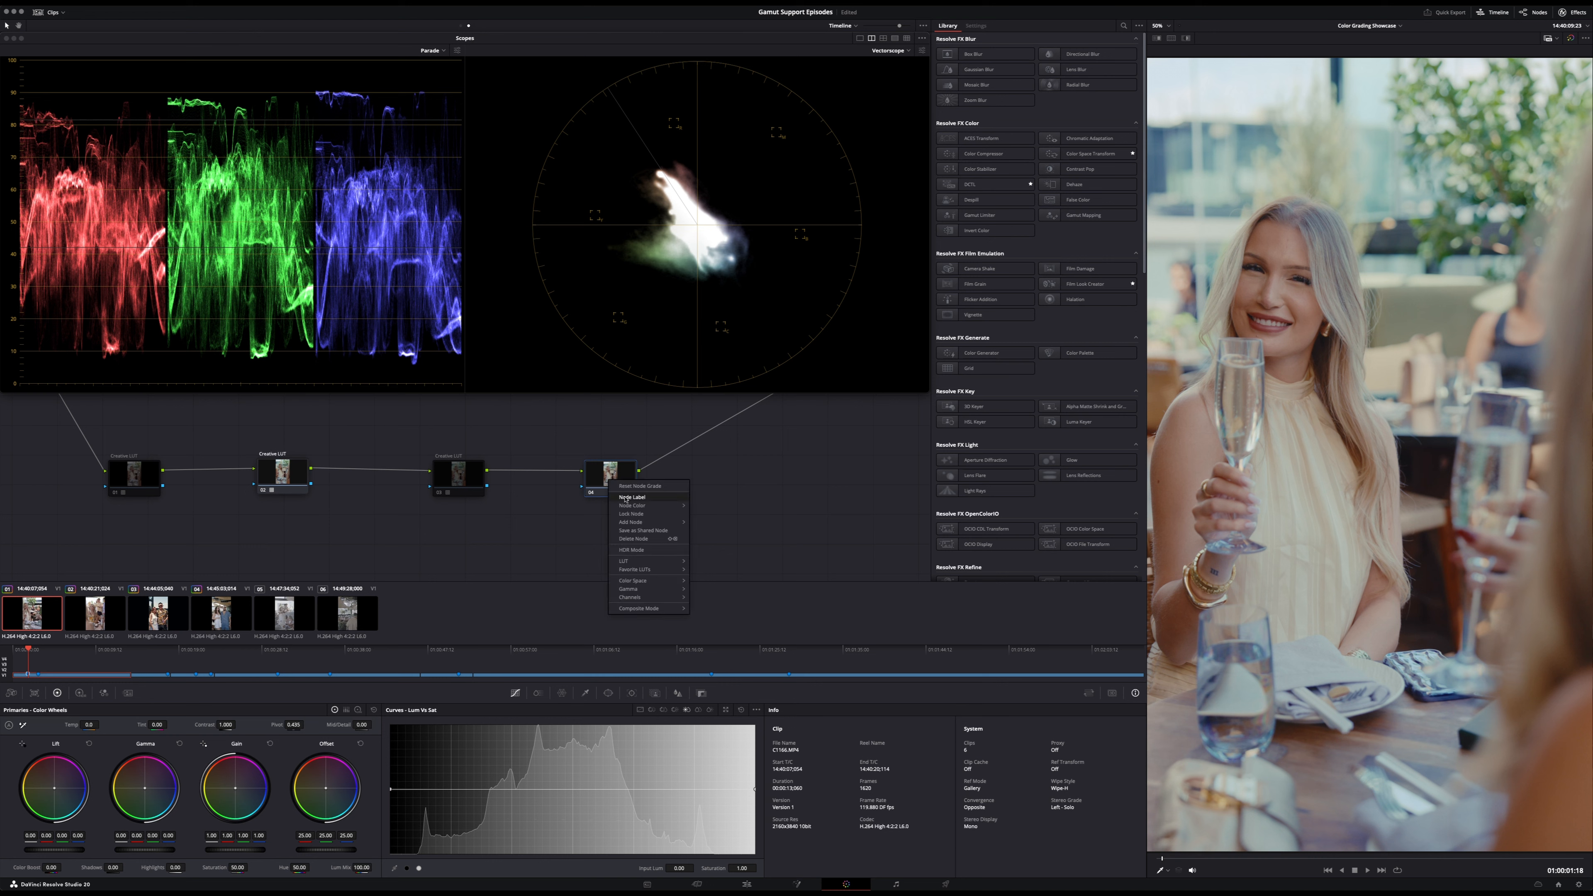
left_click(626, 499)
type("Secondar")
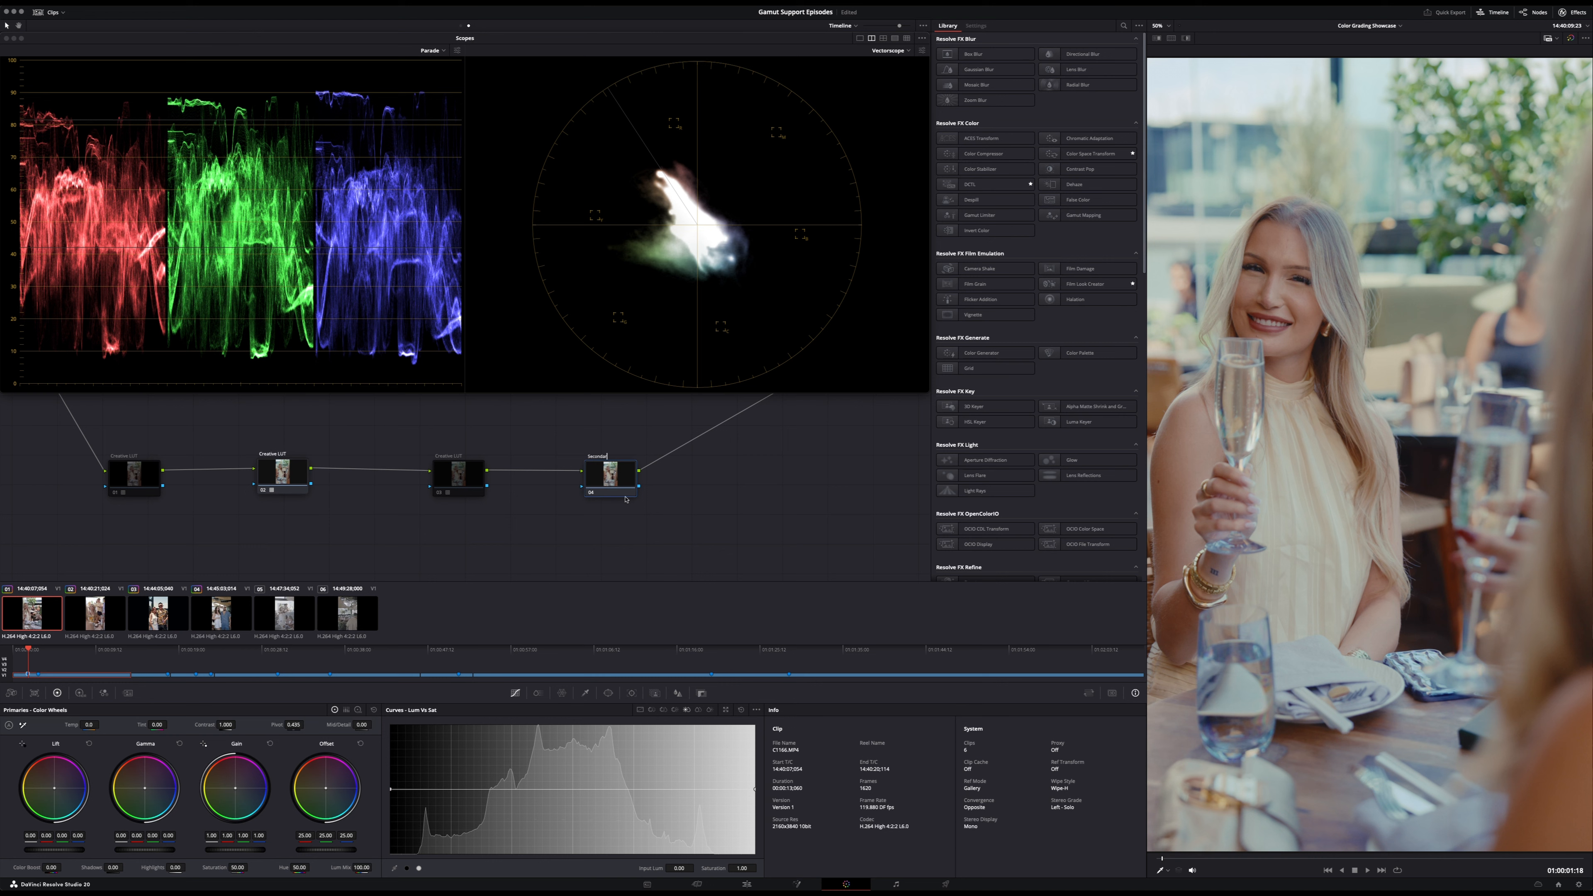
type("y")
key("Return")
- Using the log wheels on the Secondary node, lower the shadows to about -0.08 and set the low range to 0.1
left_click(358, 710)
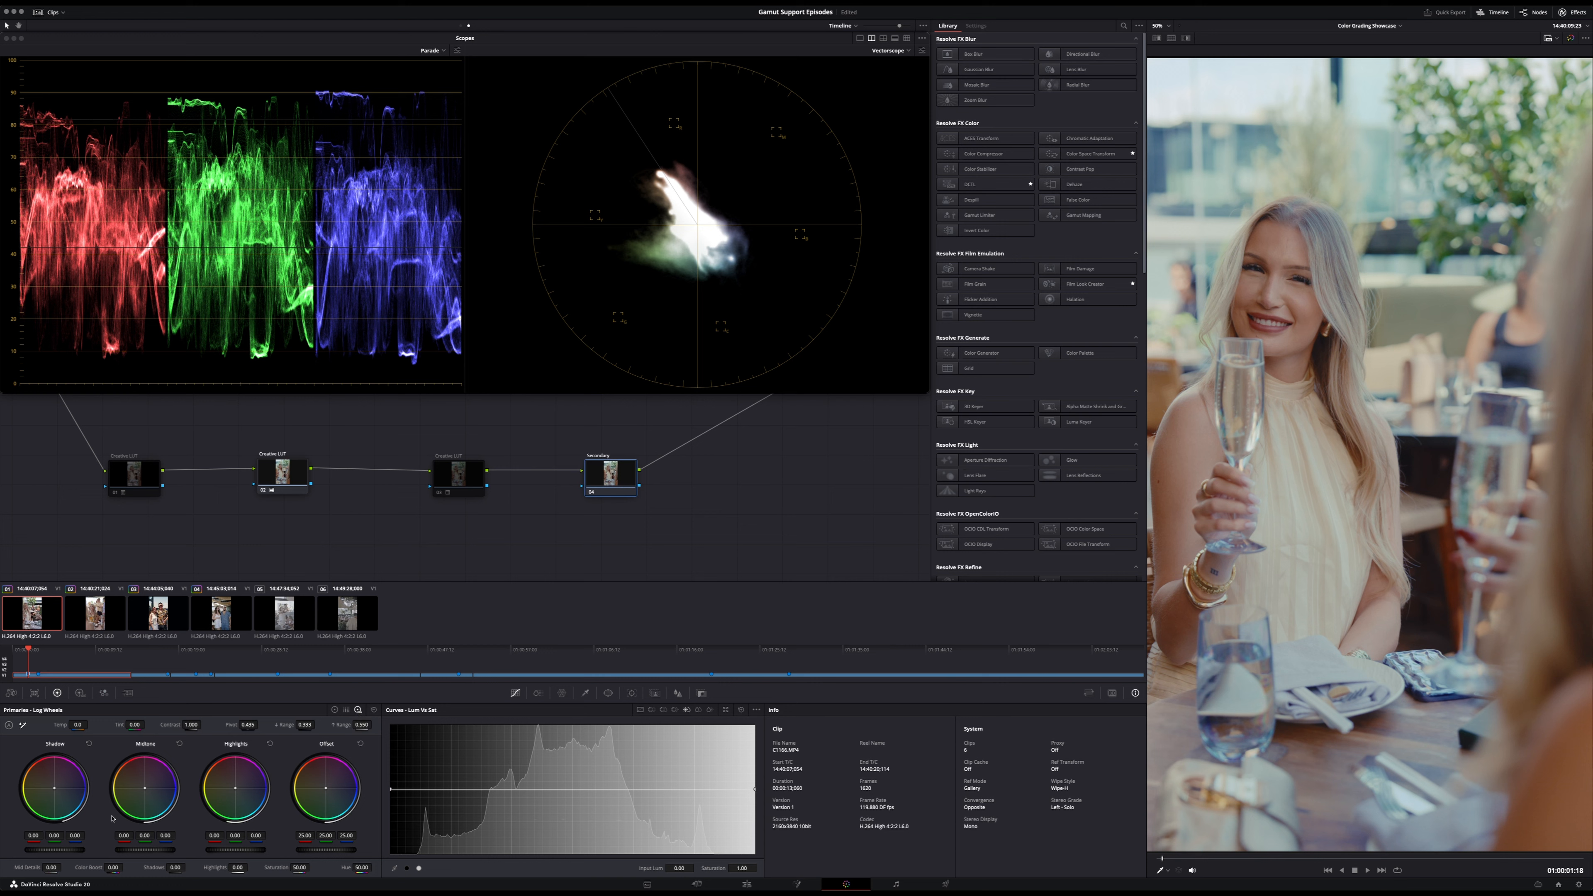
left_click_drag(55, 849, 41, 849)
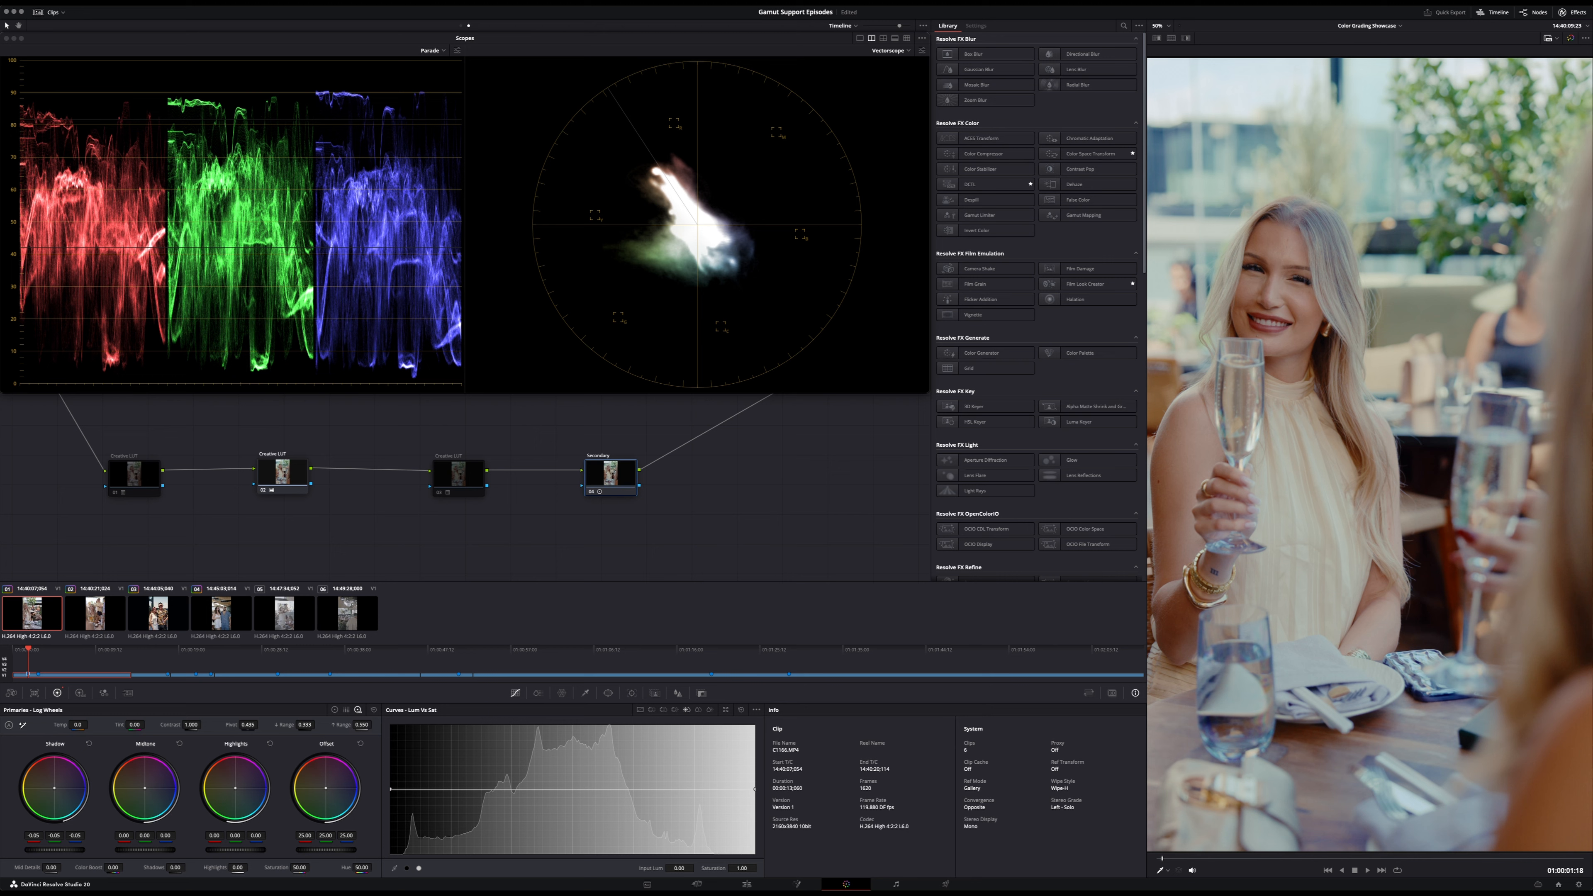
left_click_drag(305, 724, 272, 725)
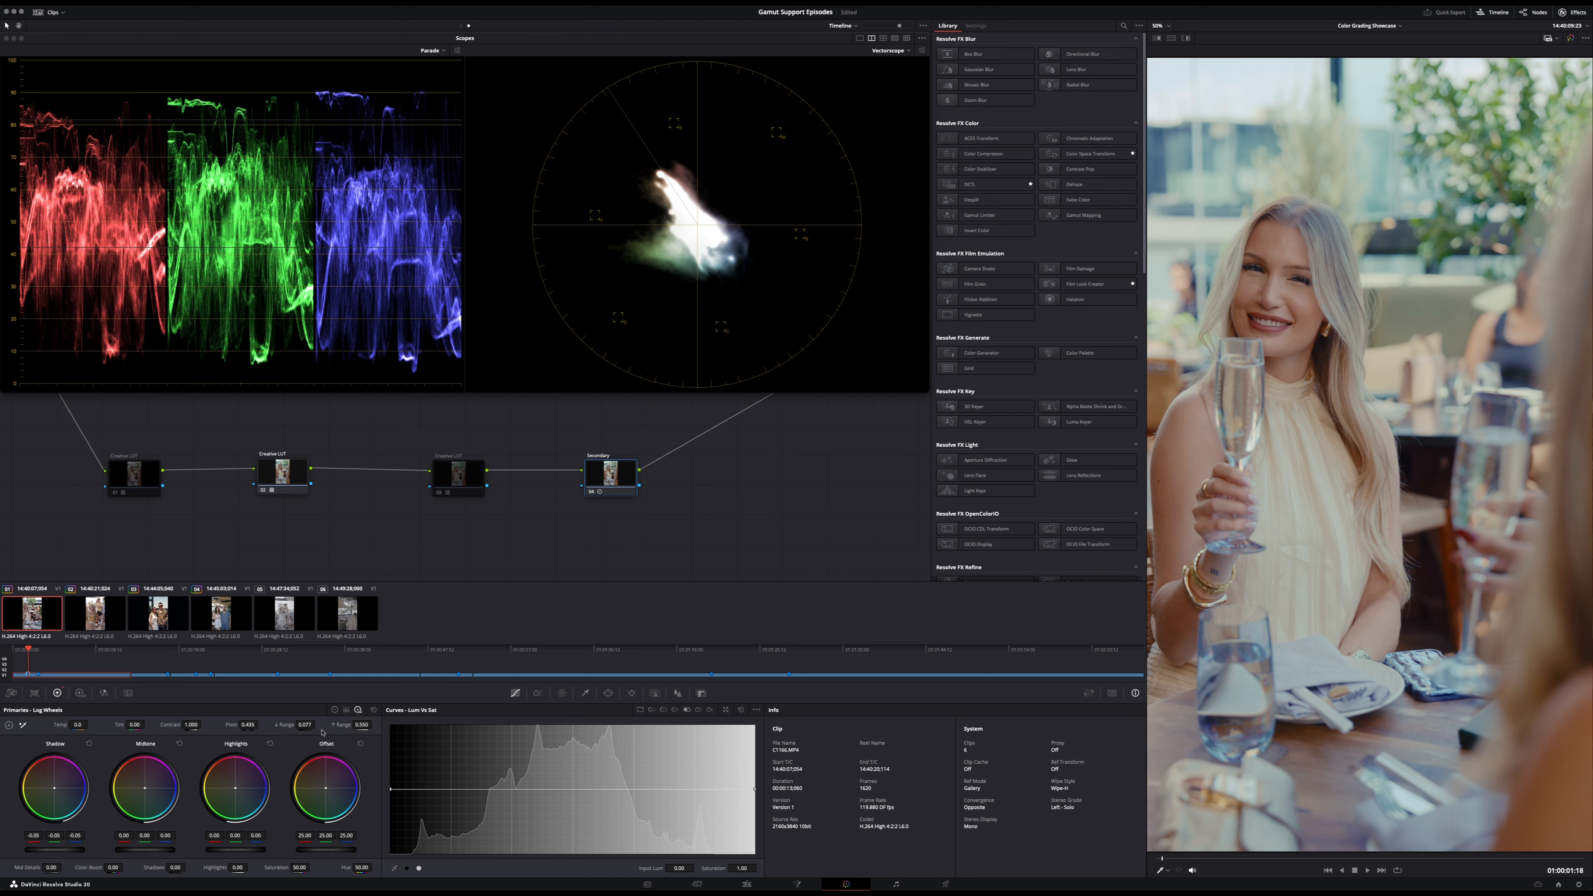
left_click(309, 725)
type(".1")
key("Return")
left_click_drag(83, 855, 70, 855)
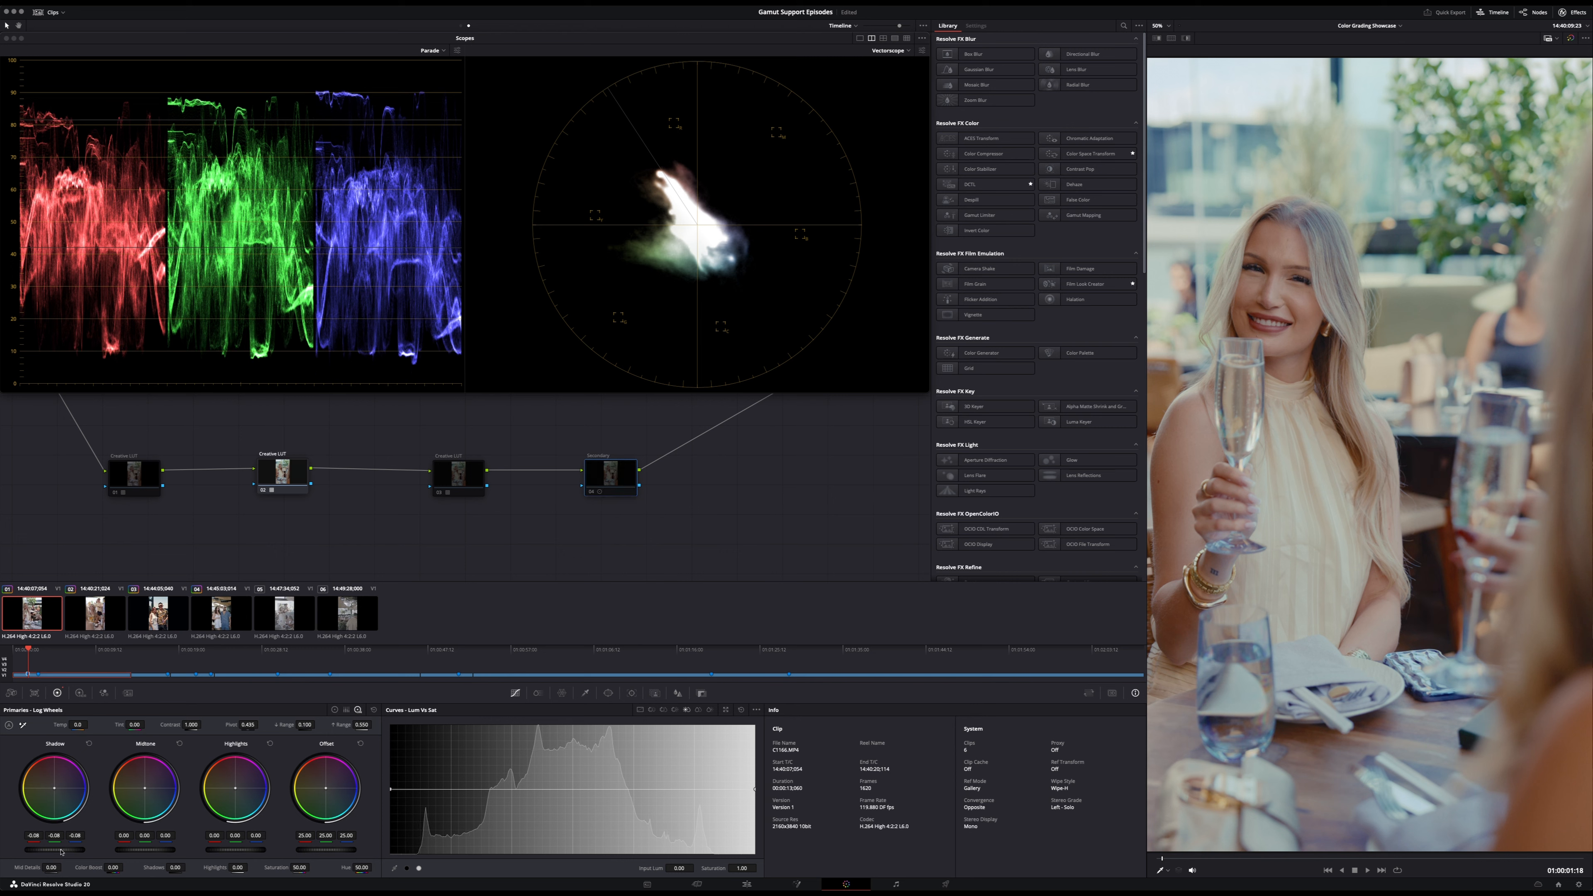
- Leave the Secondary node disabled, enable the third Creative LUT node and toggle it to compare the first clip
key("ctrl+d")
left_click(455, 477)
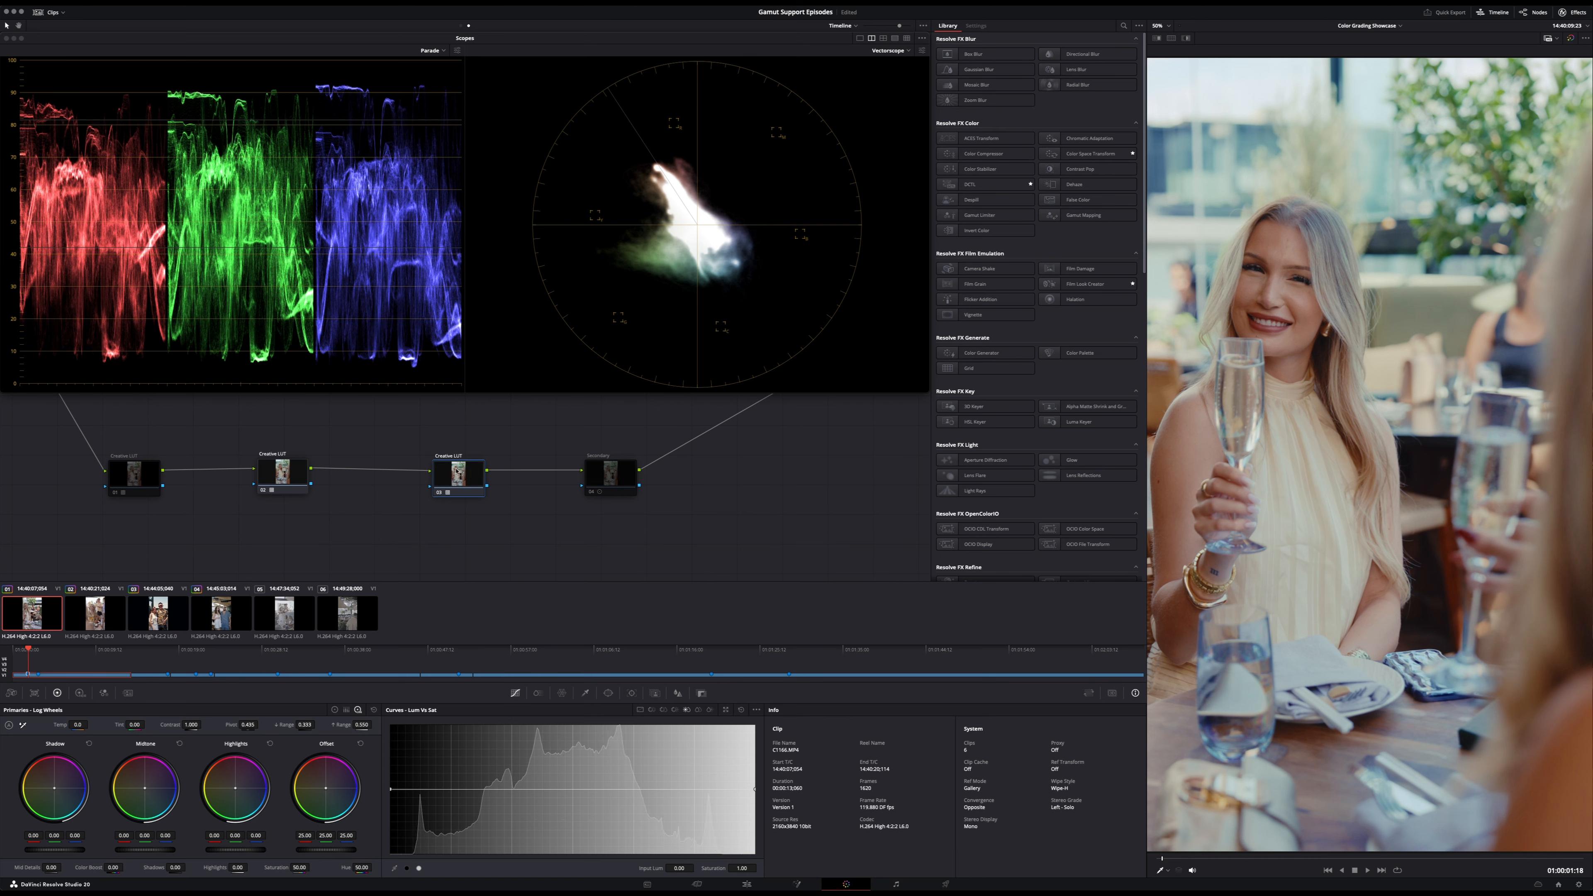
key("super+d")
right_click(449, 480)
key("Escape")
key("super+d")
key("super+d")
- Compare the second clip with and without the third Creative LUT node, and re-enable the Secondary node
left_click_drag(130, 650, 159, 655)
key("space")
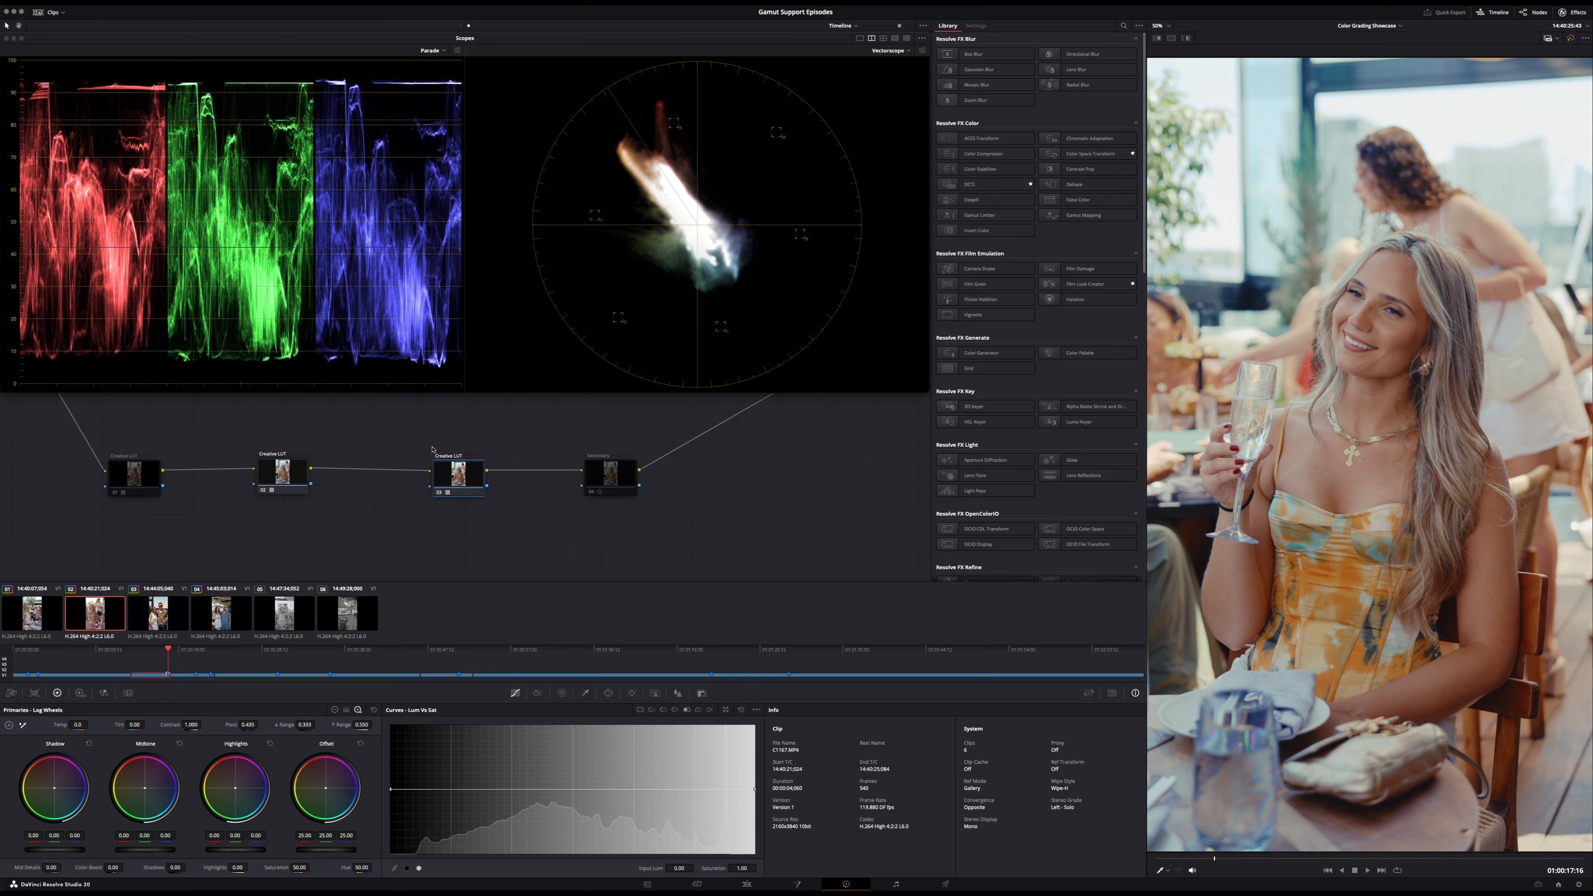
left_click(464, 476)
key("super+d")
key("super+d")
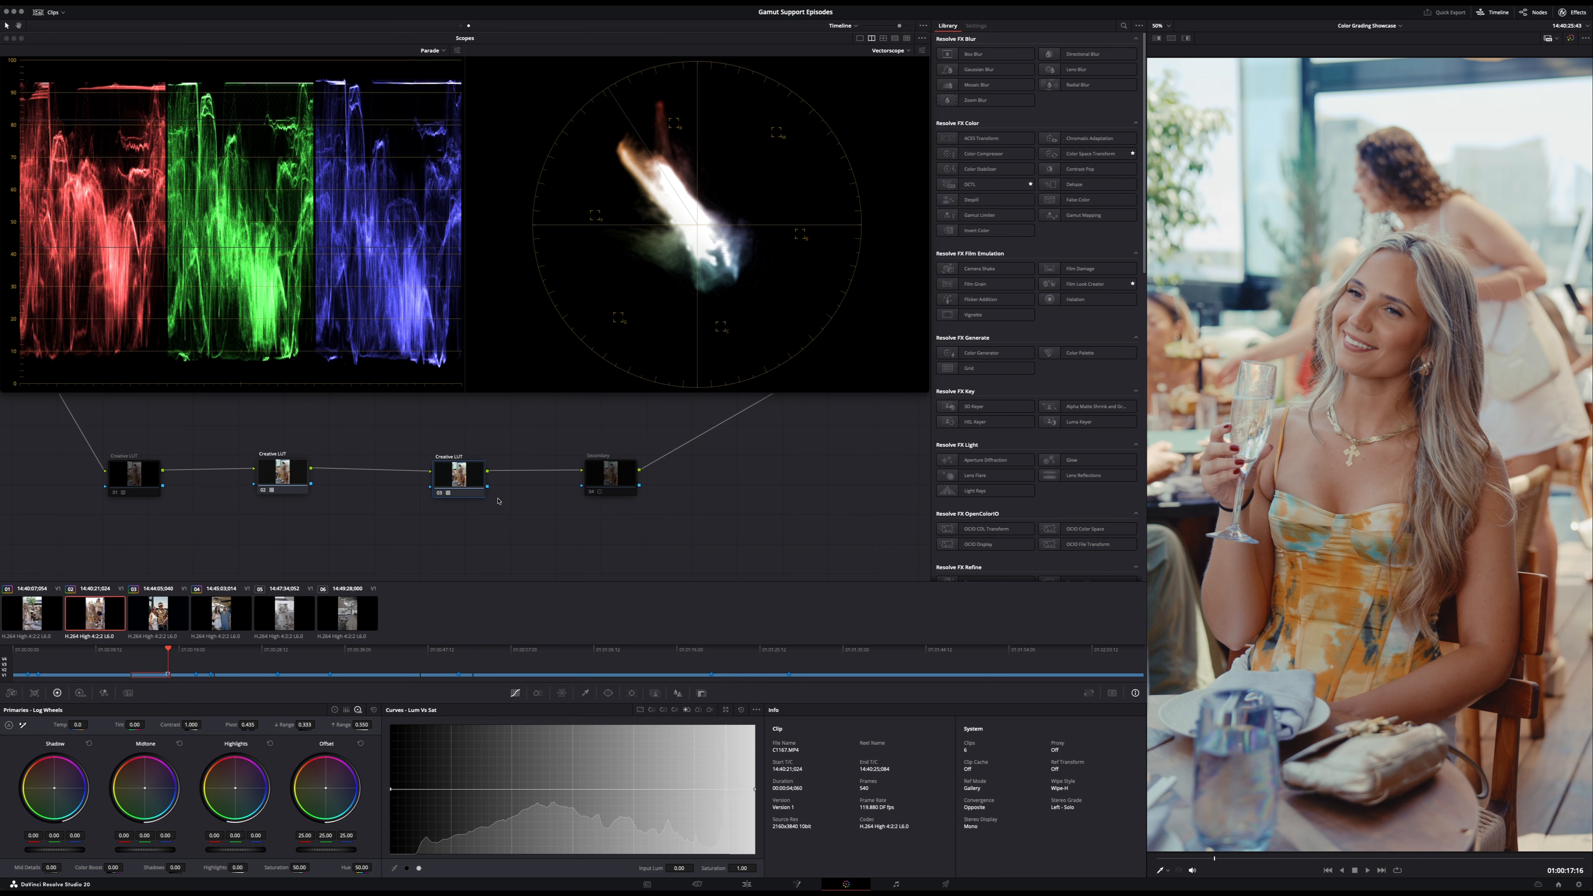
left_click(607, 485)
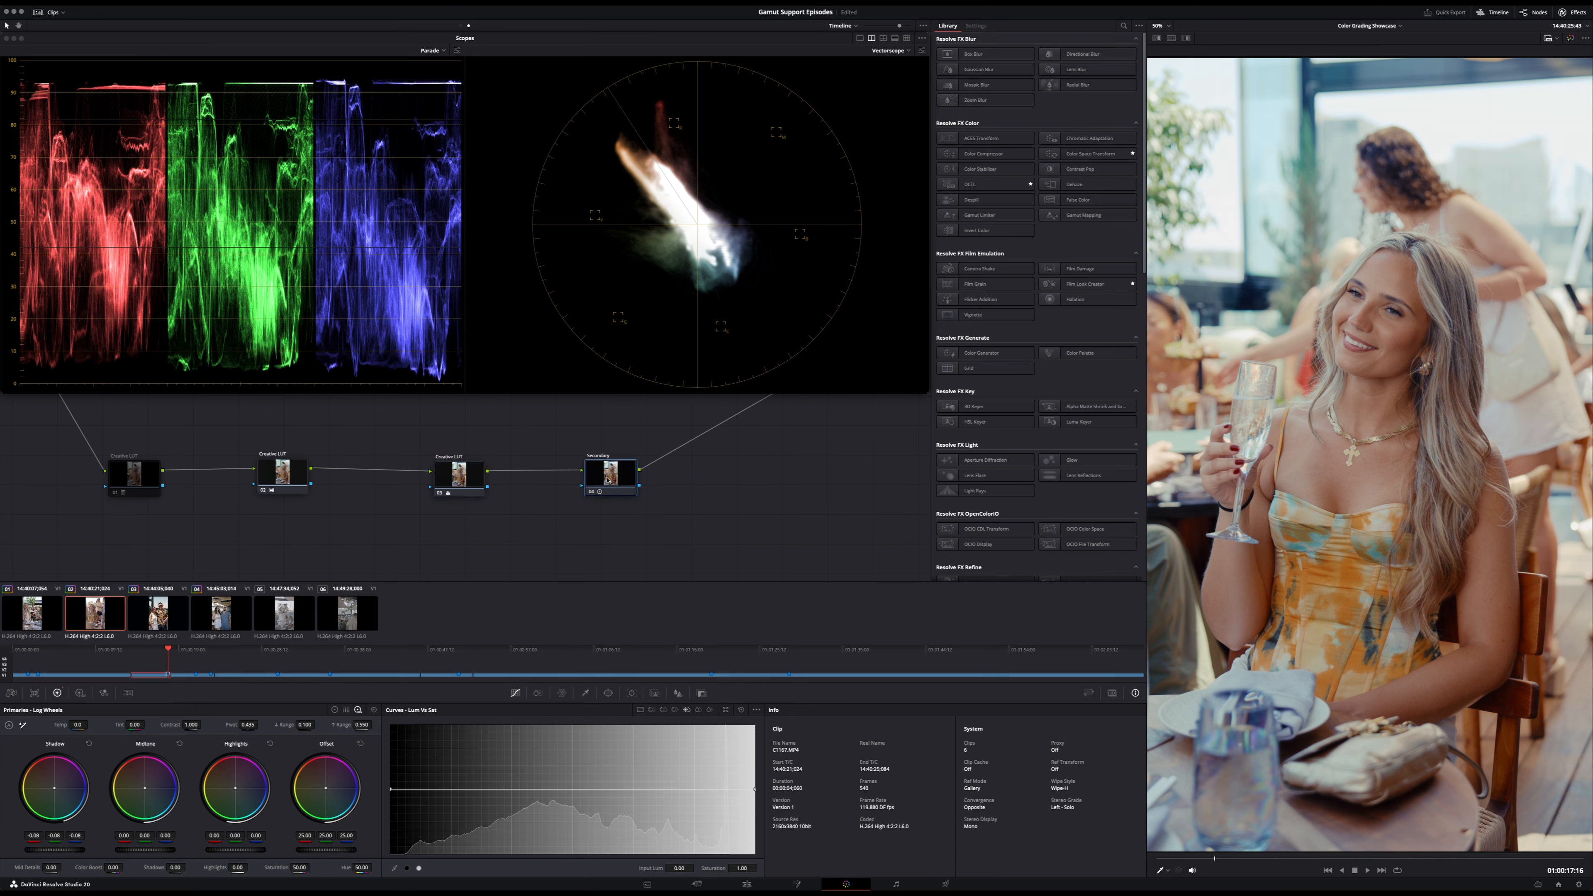
- Move the Secondary adjustment into a new serial node after the second Creative LUT node, deleting the original Secondary node
left_click(300, 472)
key("alt+s")
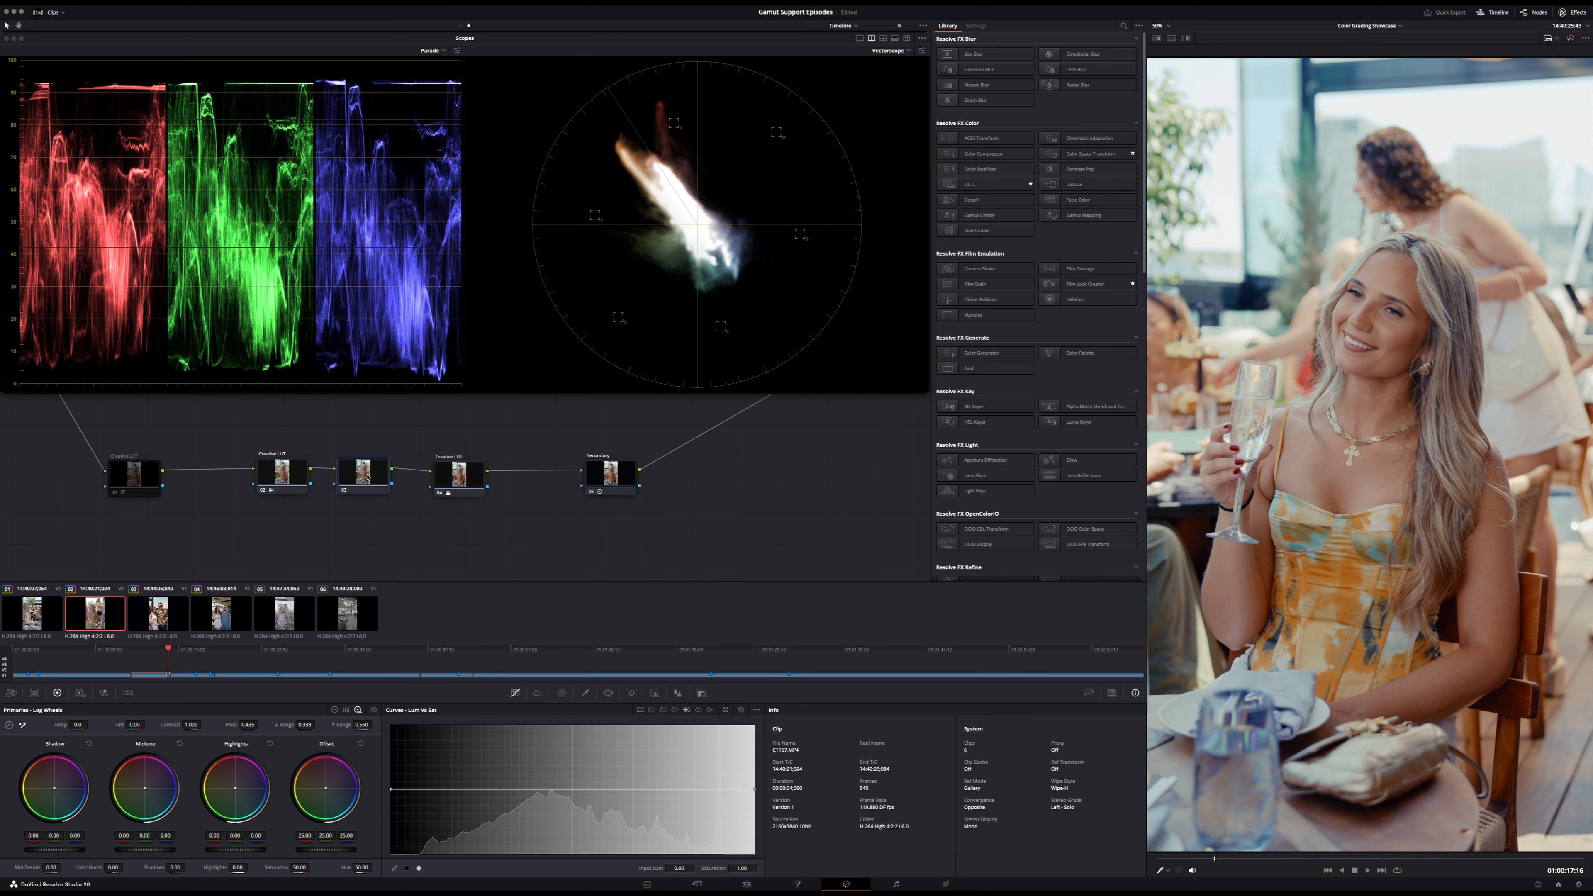
key("super+v")
left_click(608, 476)
key("Delete")
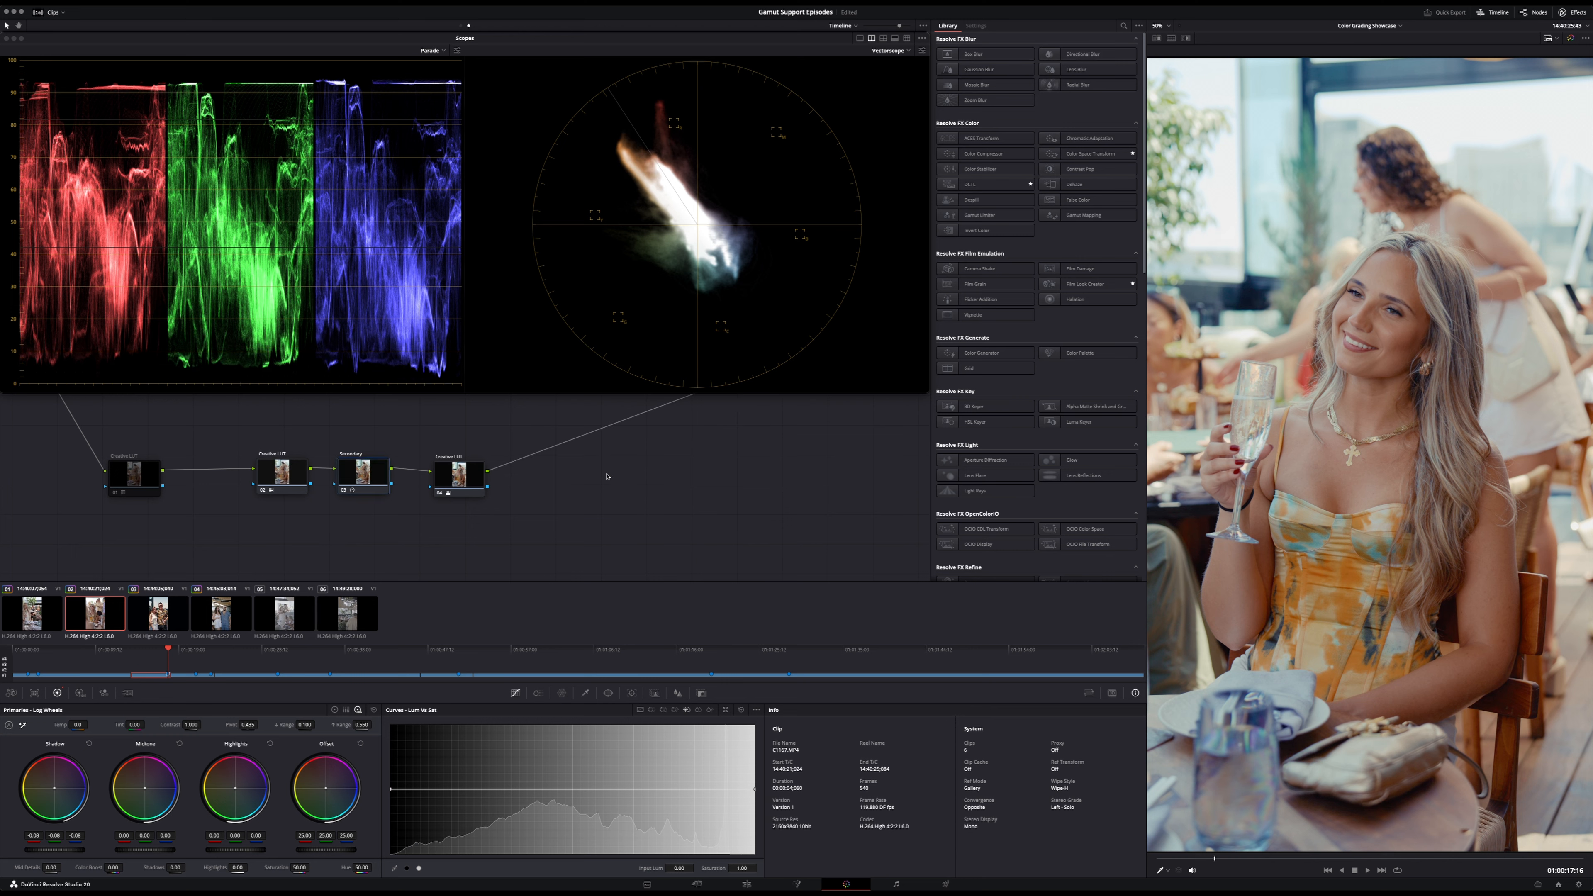
- Space out the Secondary and last Creative LUT nodes, and toggle the Secondary node to compare the second clip
left_click_drag(459, 473, 485, 474)
left_click_drag(366, 471, 495, 468)
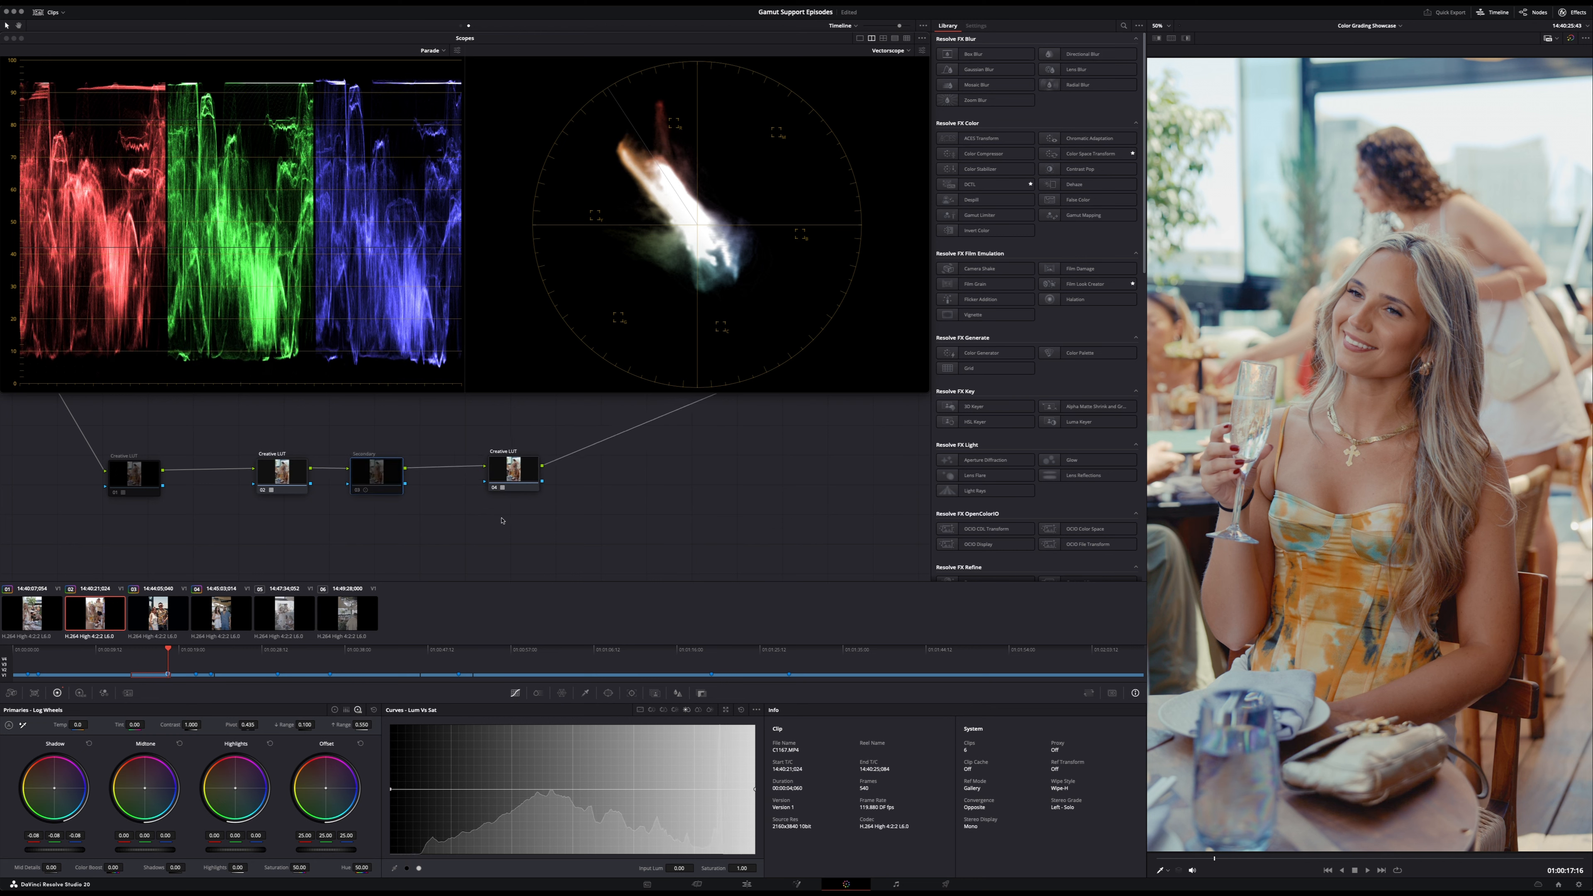
left_click_drag(534, 536, 282, 407)
key("ctrl+d")
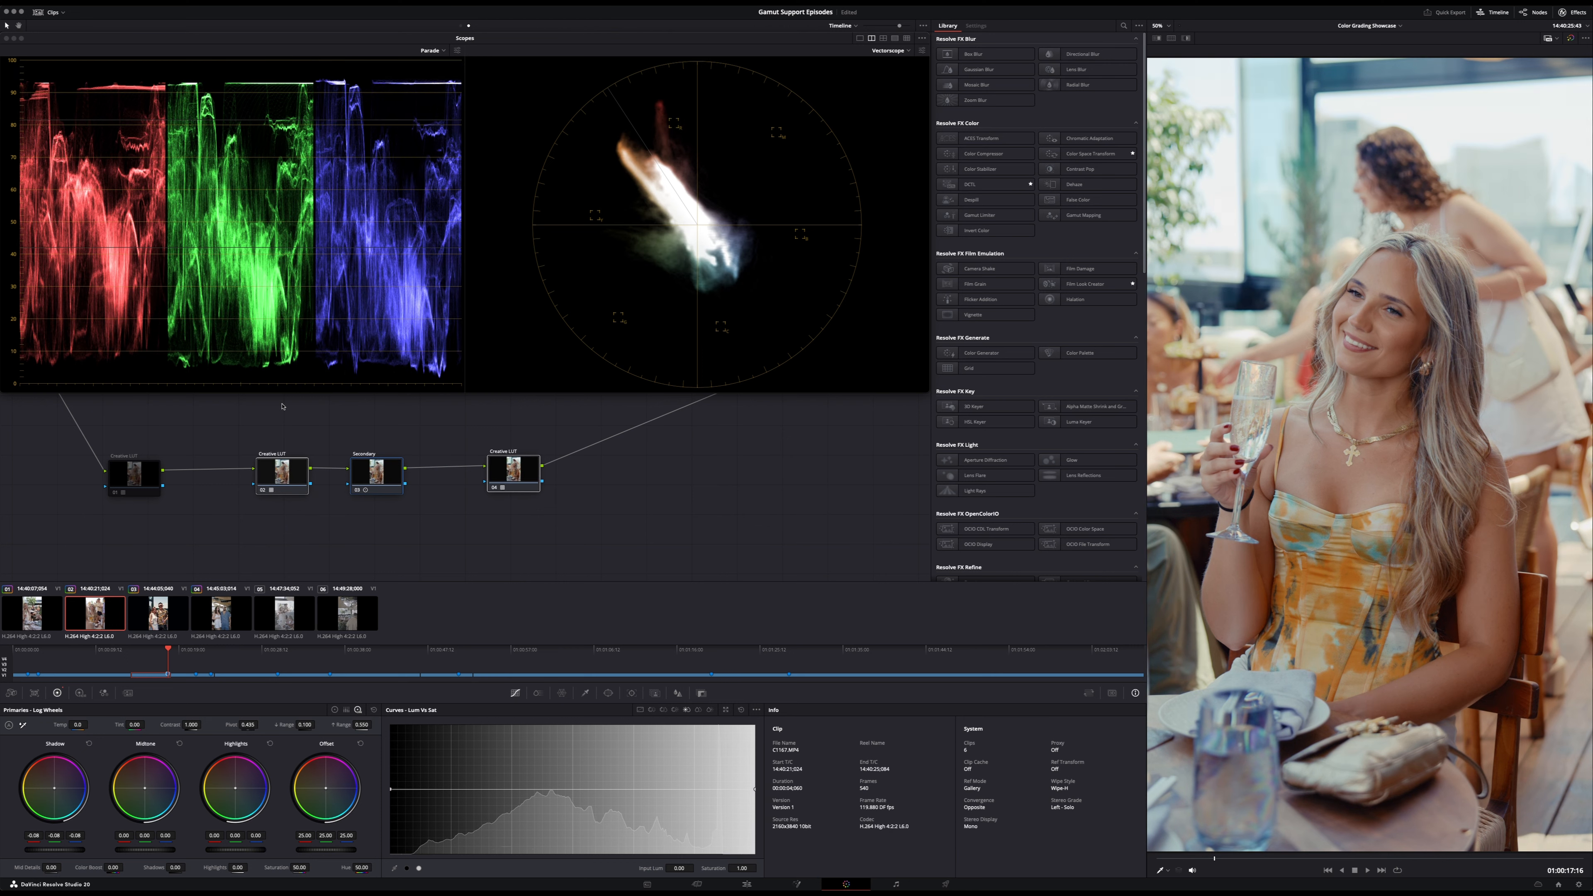
- Try alternative LUTs on the second Creative LUT node, checking the look on the second clip and the first clip
left_click(273, 471)
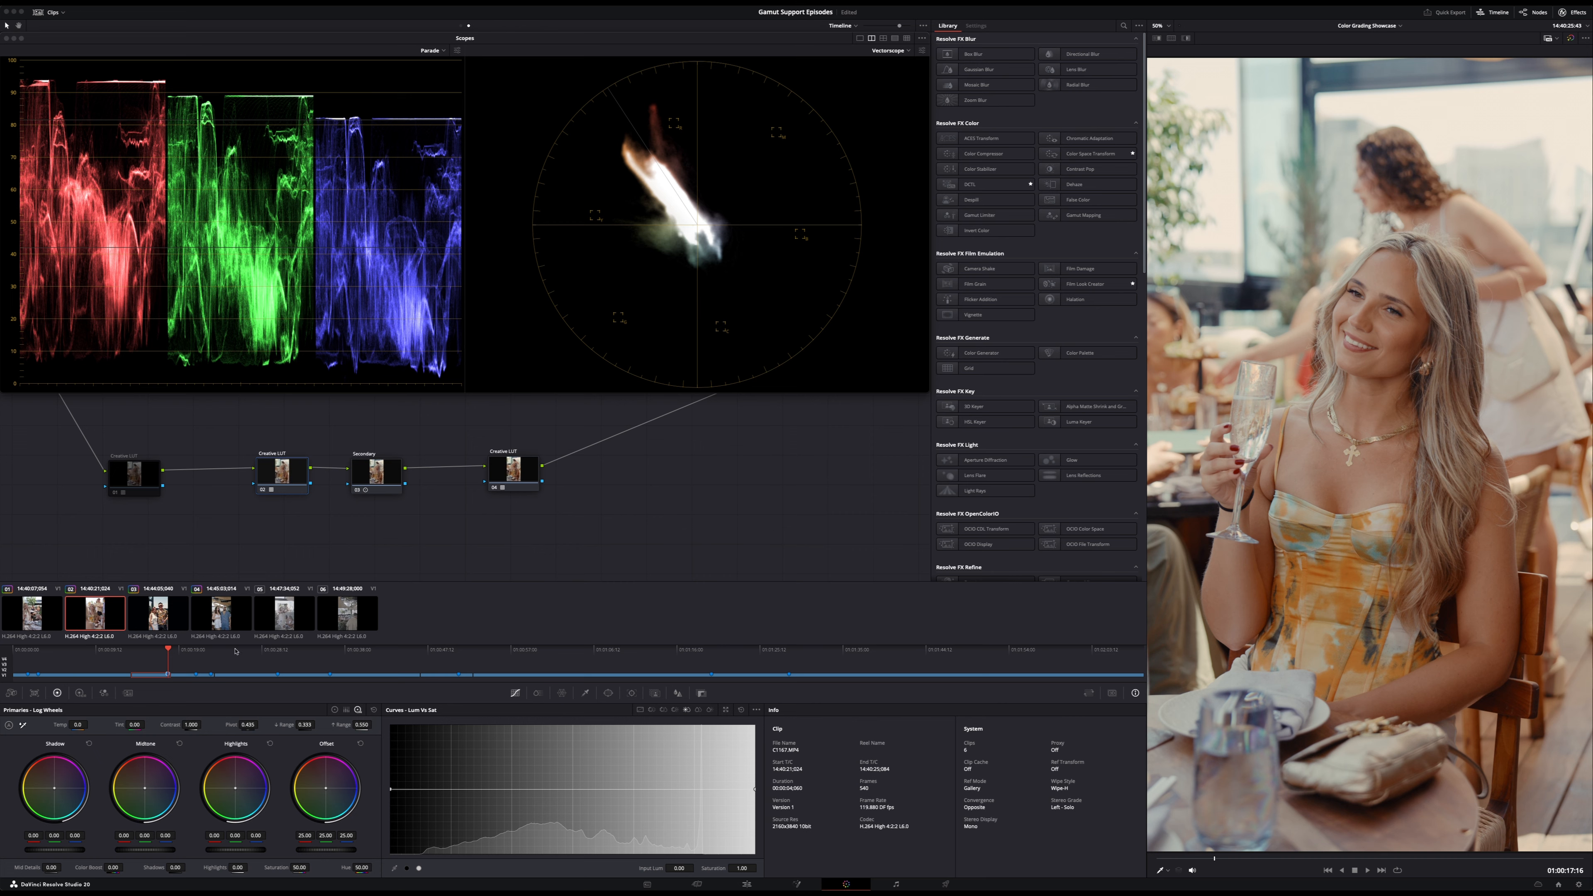
left_click(156, 651)
key("shift+Up")
key("shift+Up")
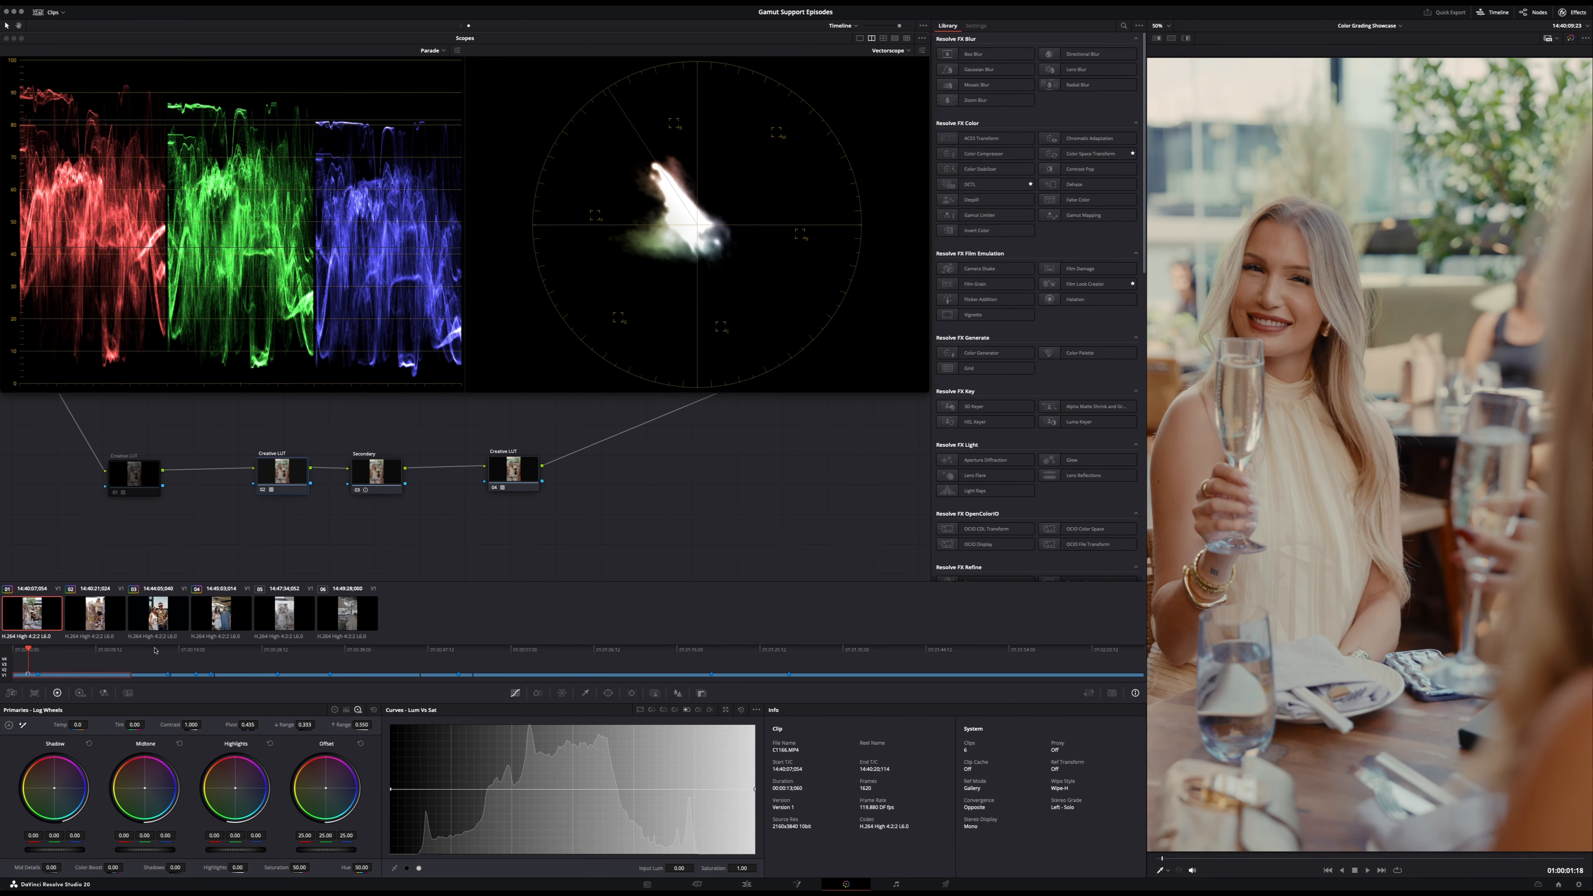
left_click_drag(287, 464, 286, 465)
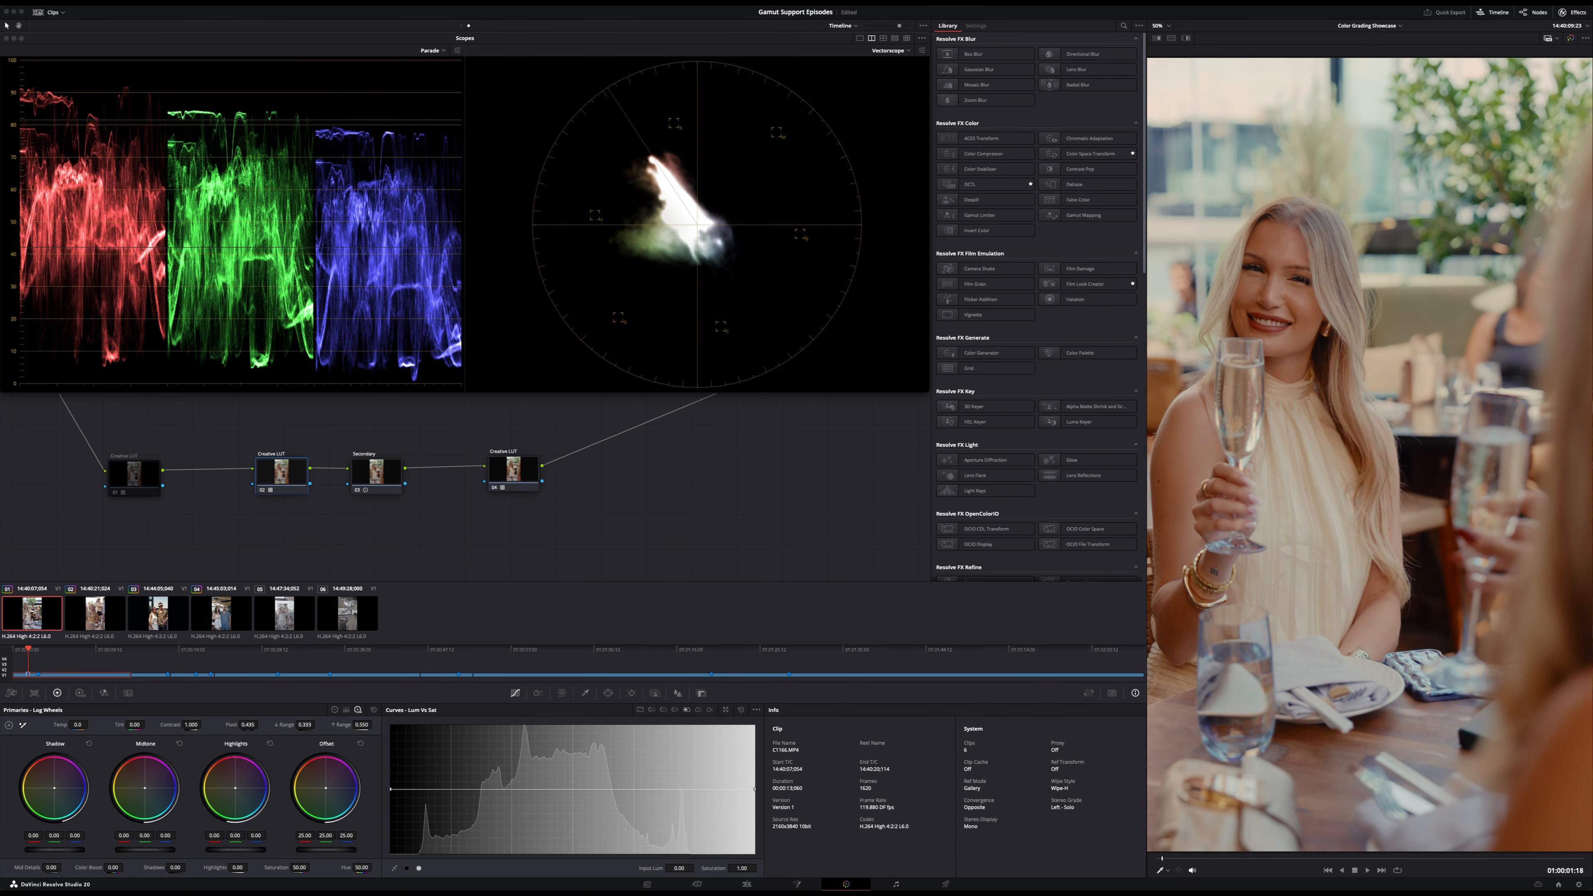
- Examine the creative look at different frames of the third clip
left_click(177, 615)
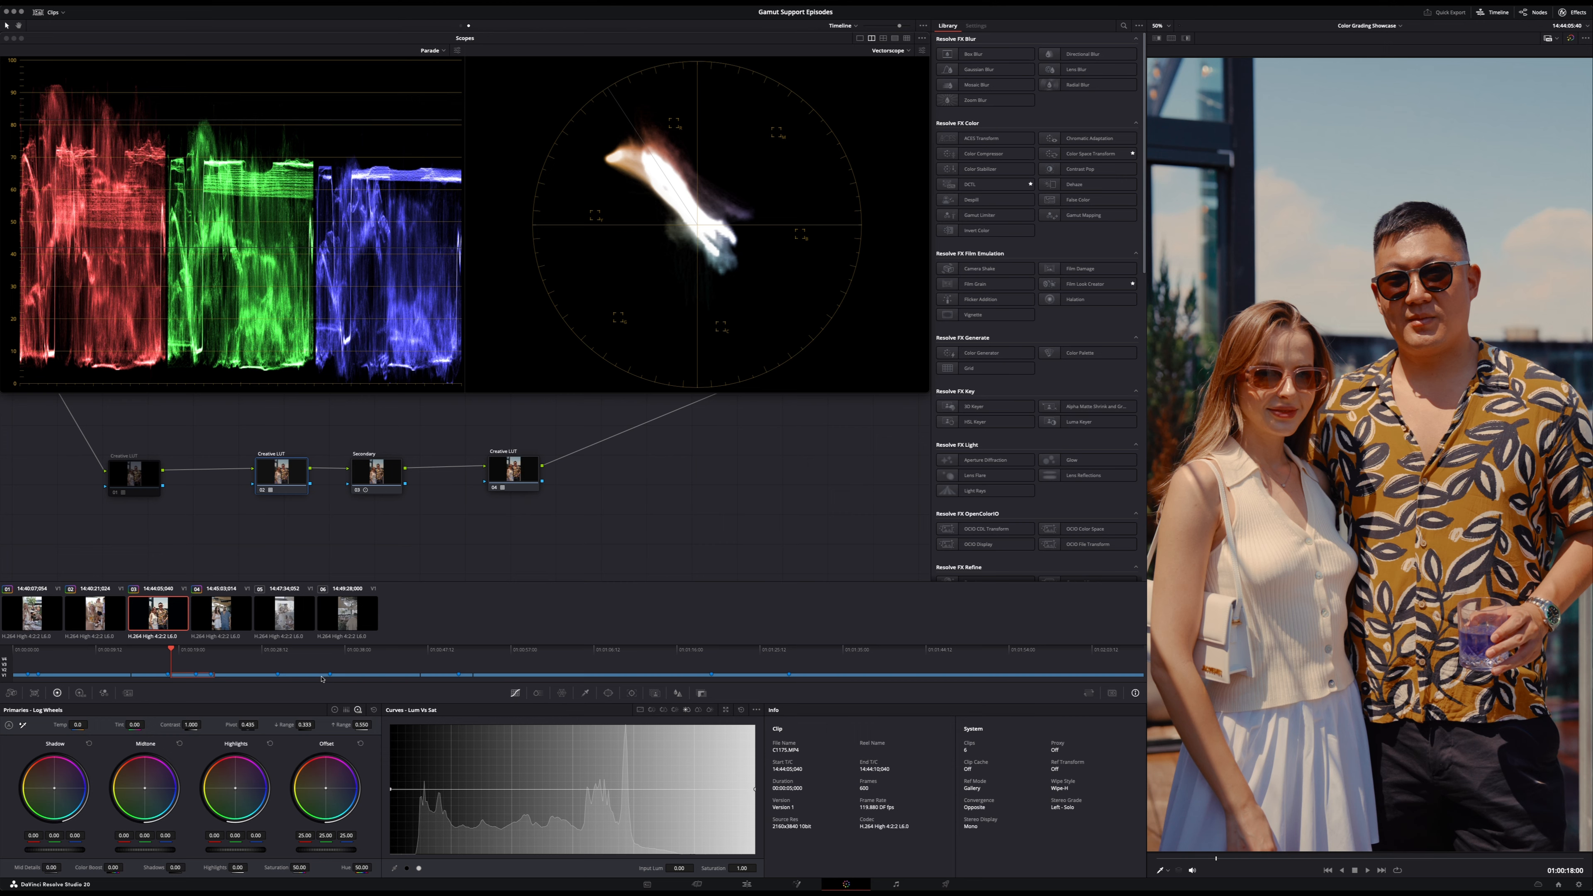
key("shift+Down")
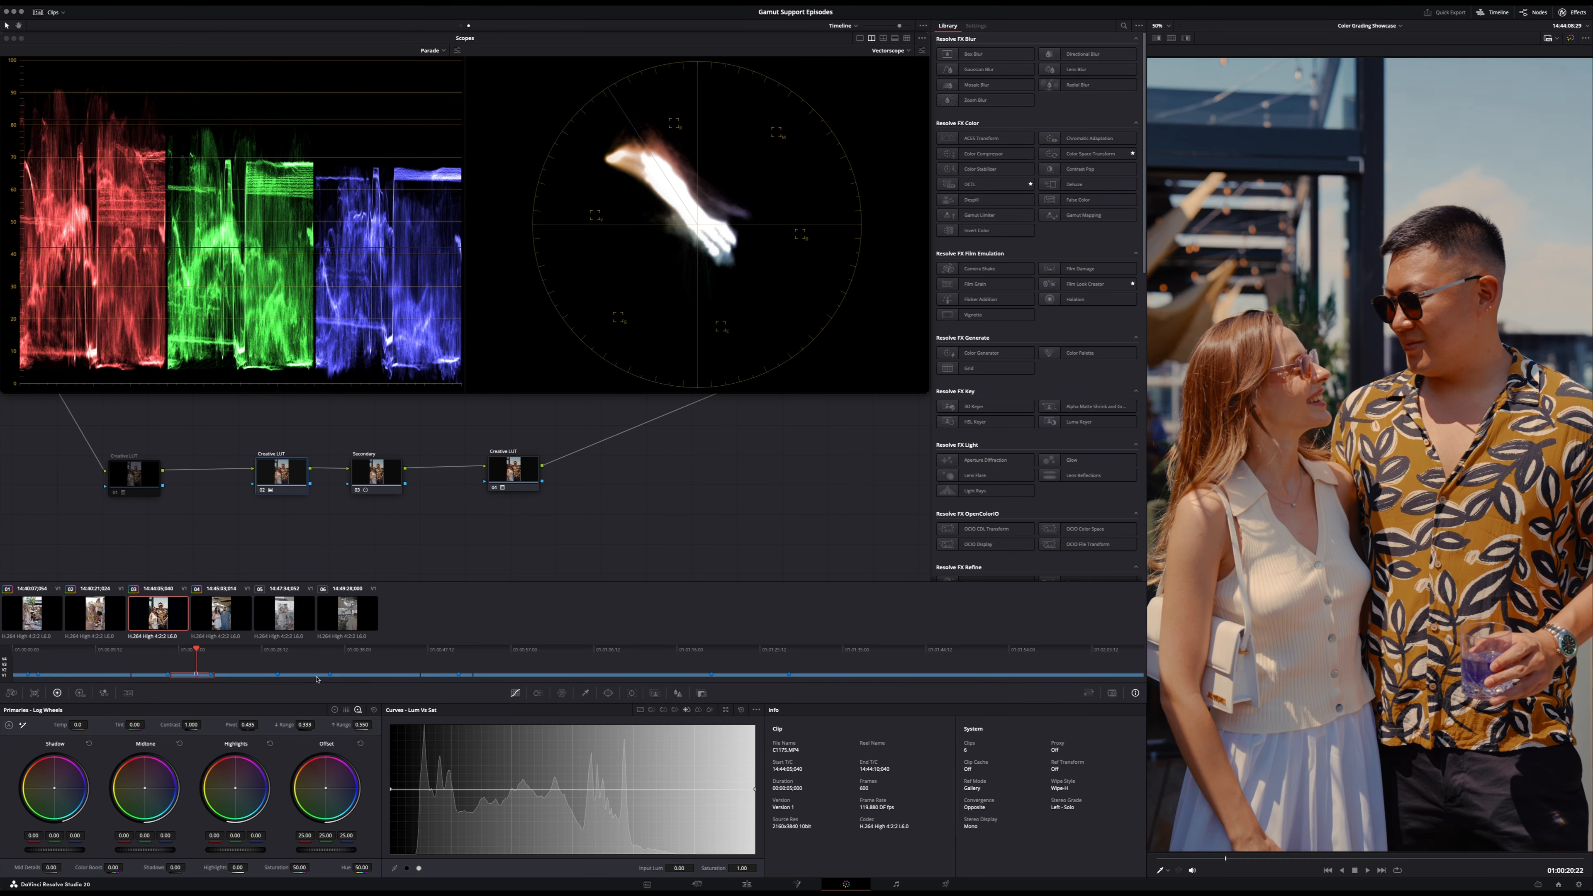
key("shift+Down")
key("shift+Up")
- Try a key output gain of 0.4 on the second Creative LUT node for the third clip, and reset the gain
left_click(701, 693)
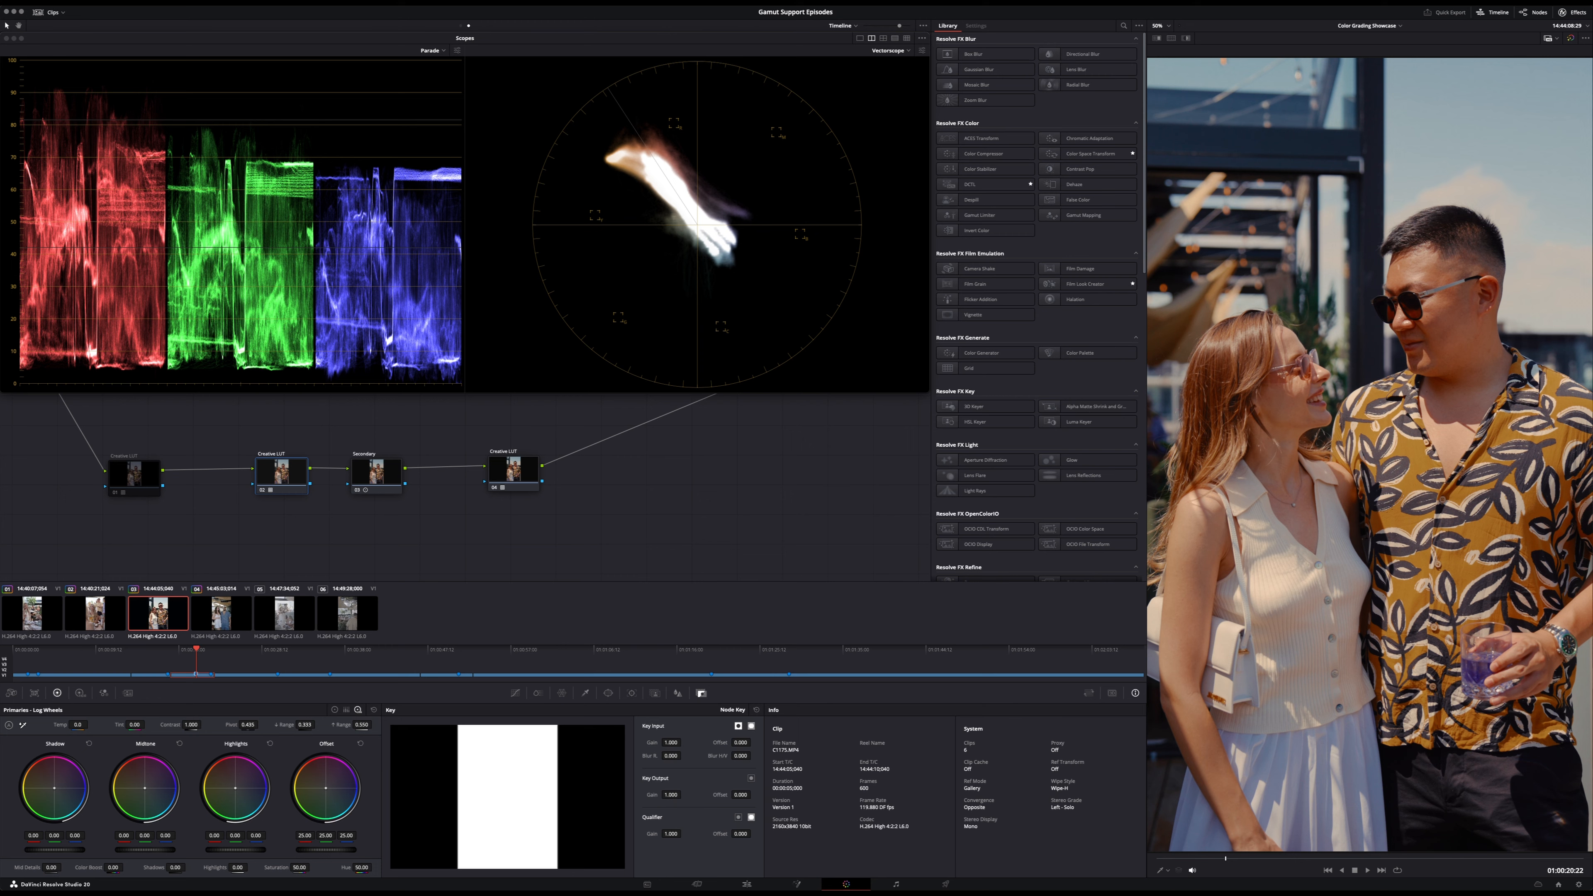
mouse_move(670, 794)
left_mouse_down()
mouse_move(649, 794)
mouse_move(684, 795)
left_mouse_up()
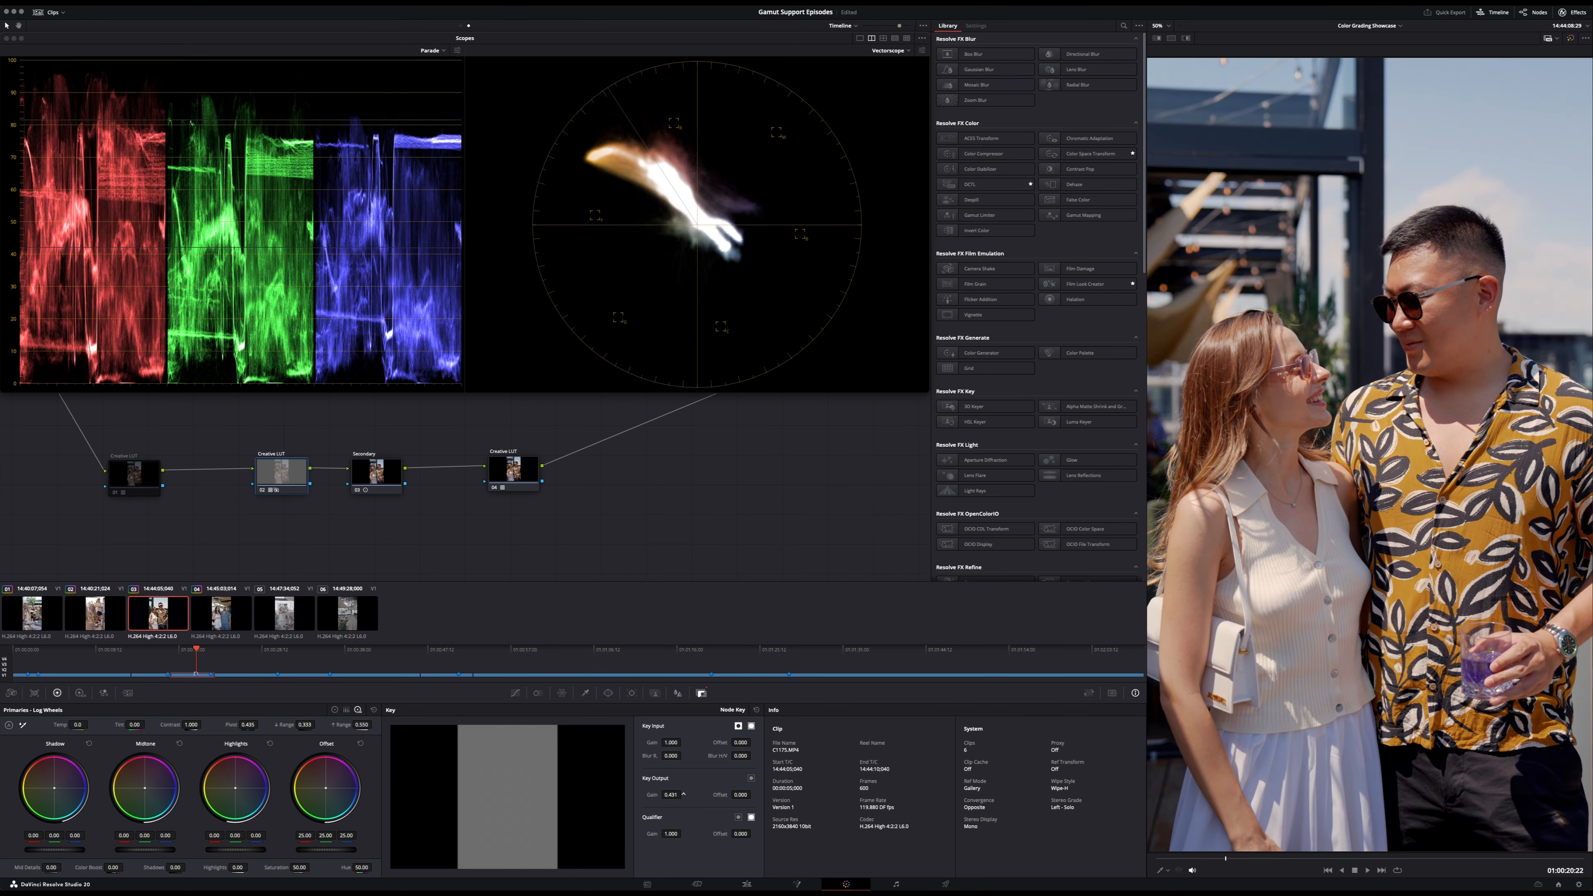
double_click(674, 796)
type("0.4")
key("Return")
double_click(652, 795)
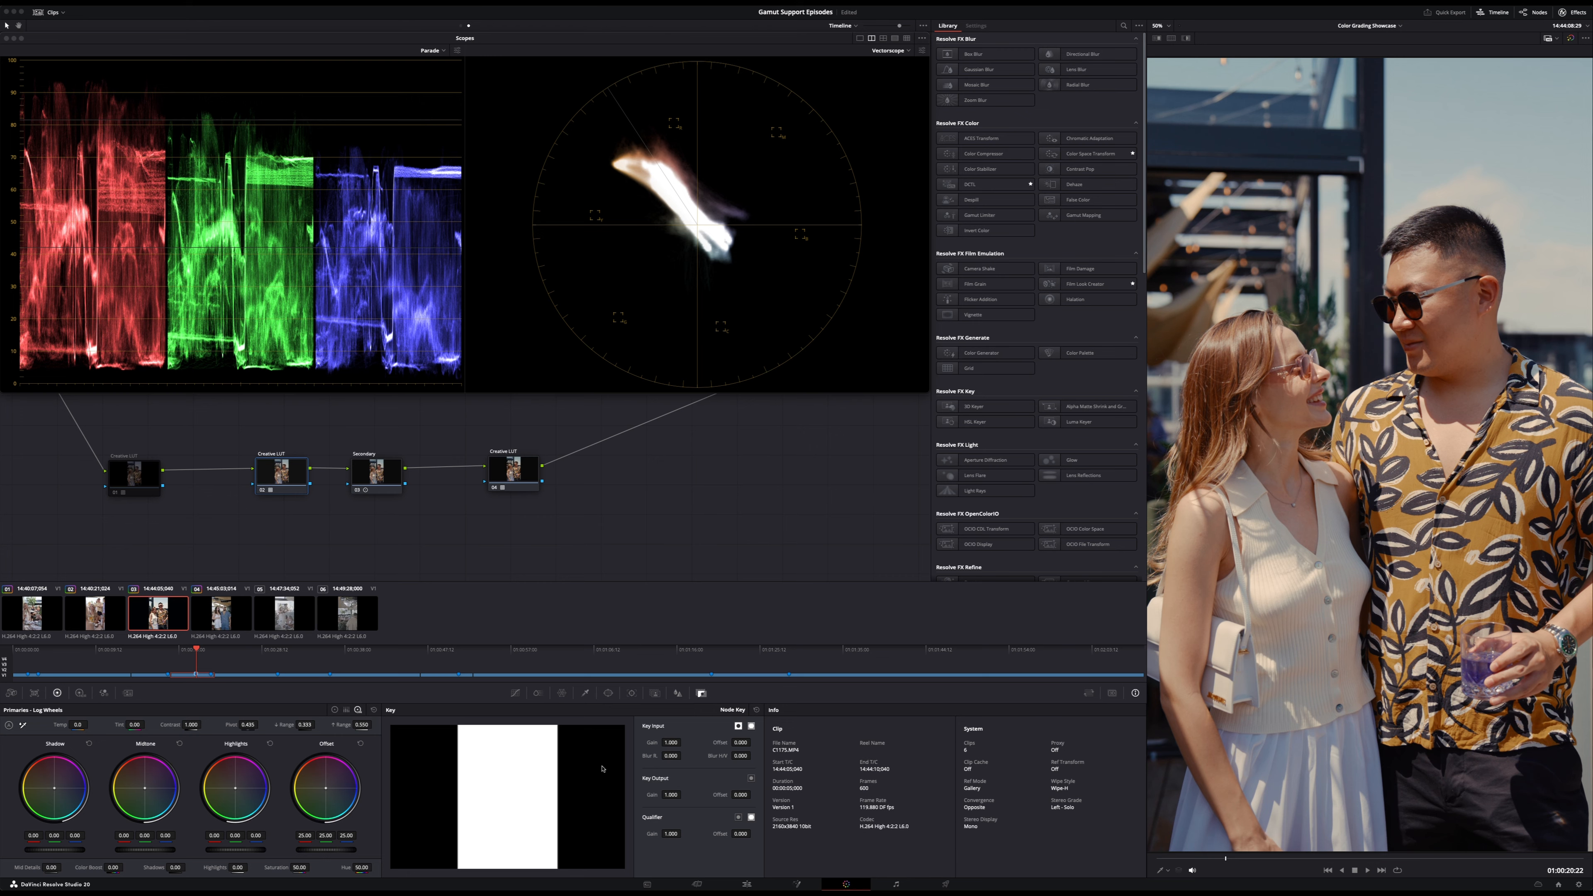
- Go to the fourth clip and undo and redo the recent LUT changes to compare the looks on it
left_click_drag(201, 669, 283, 659)
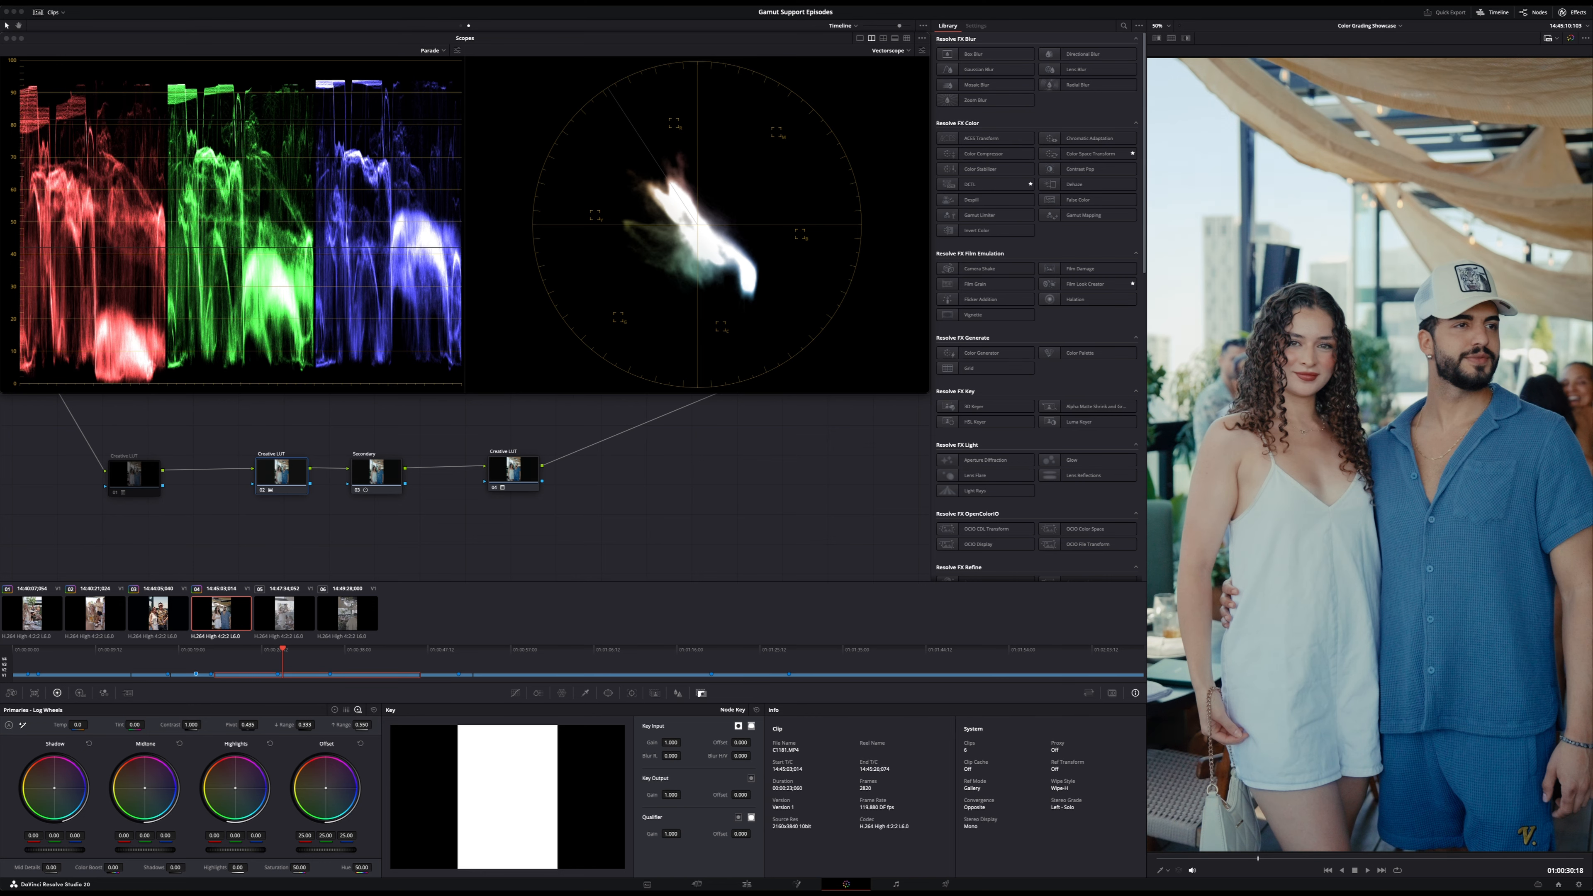
key("super+z")
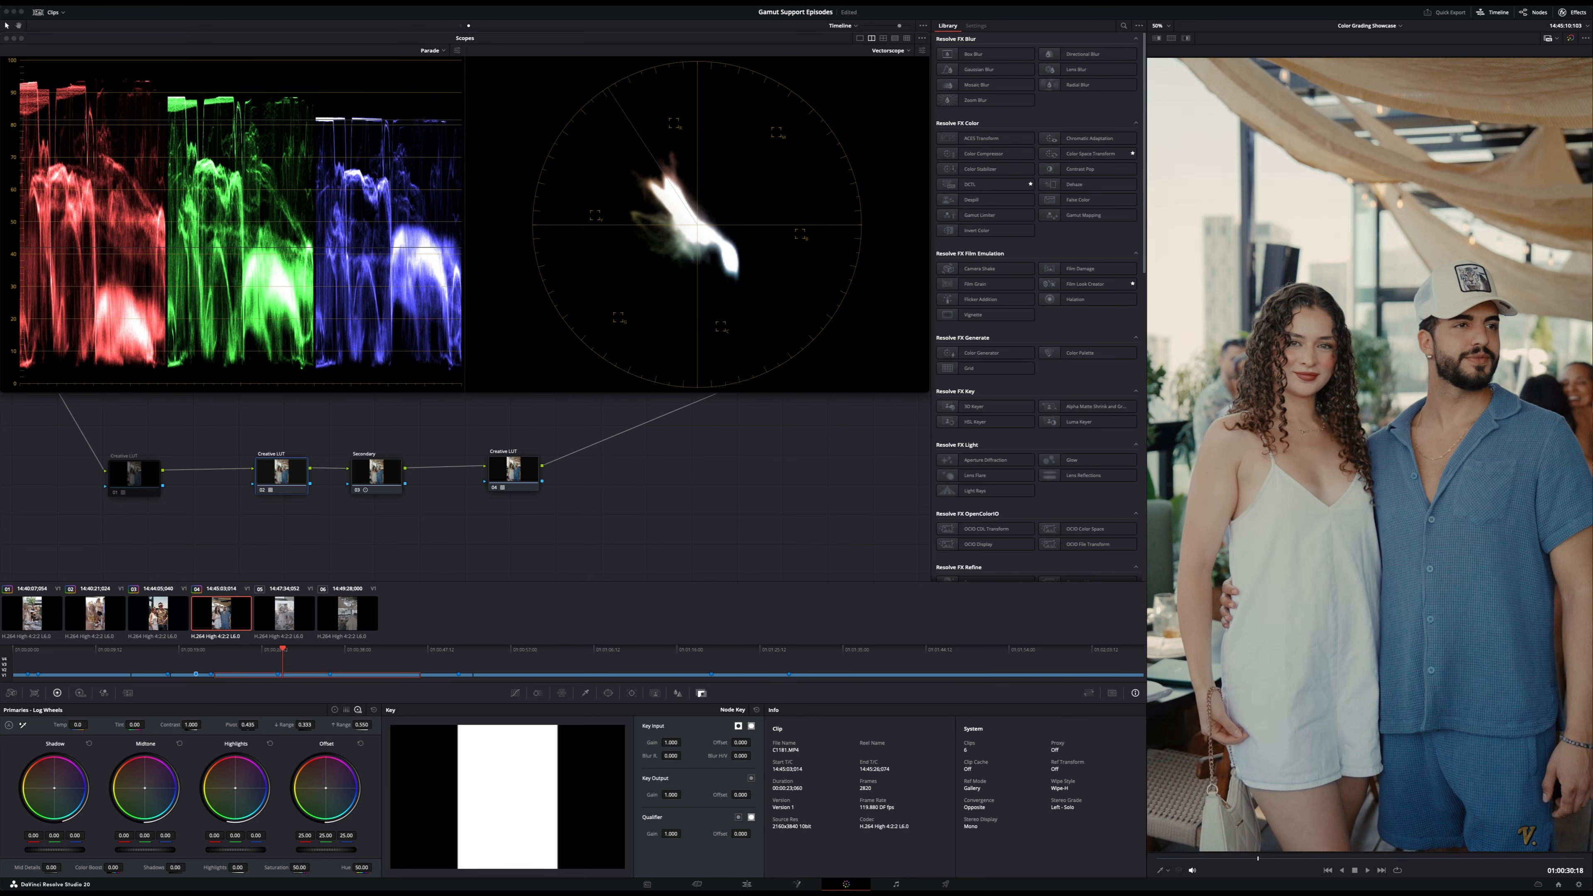
key("super+shift+z")
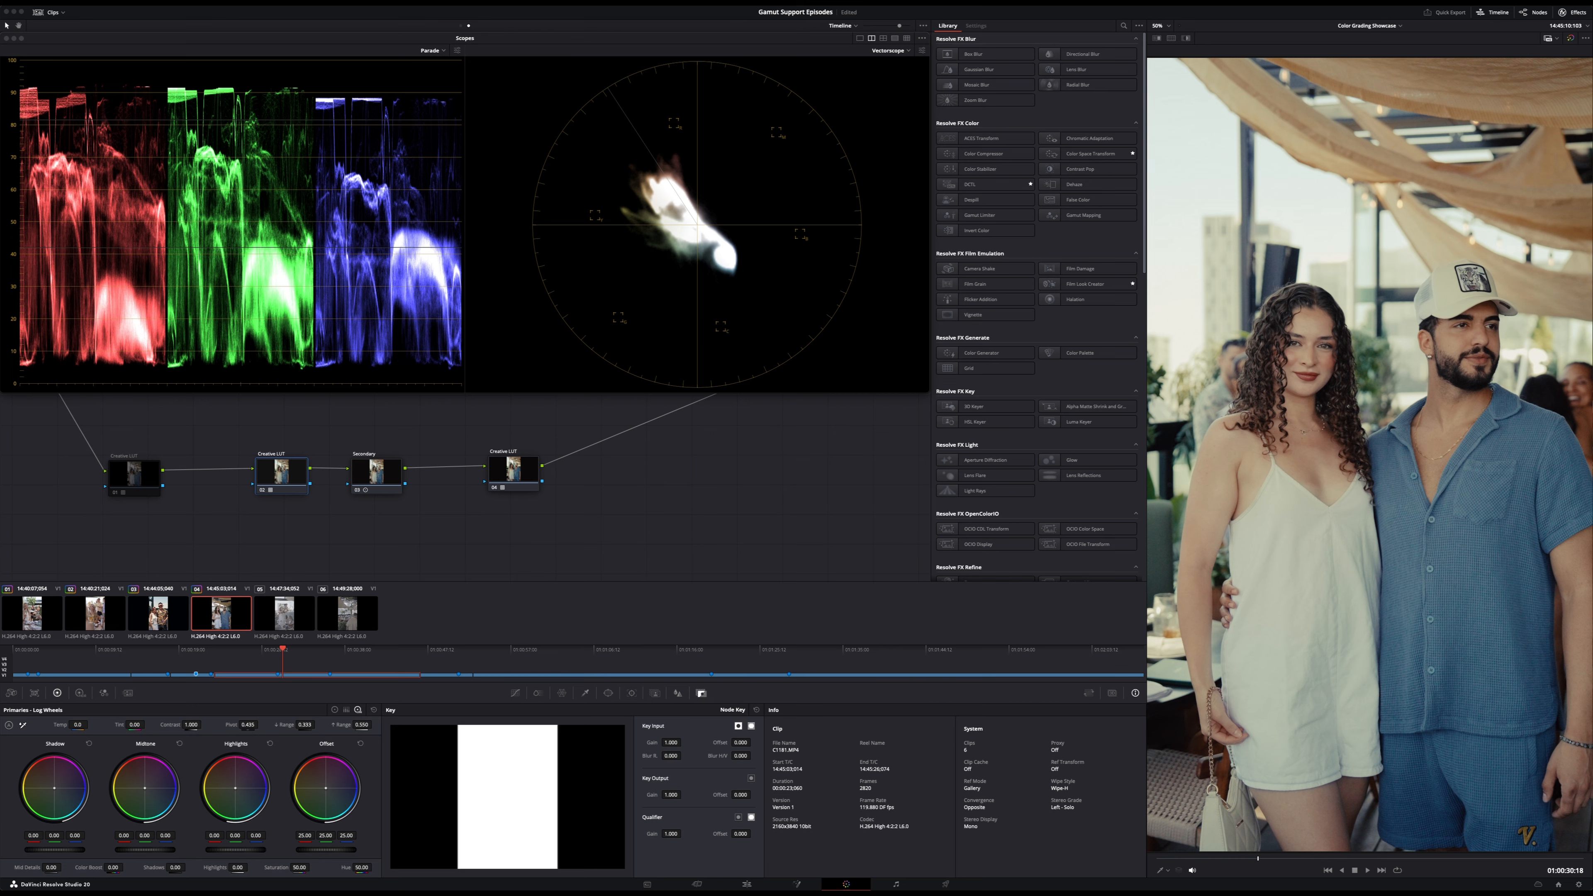
key("super+z")
key("super+z")
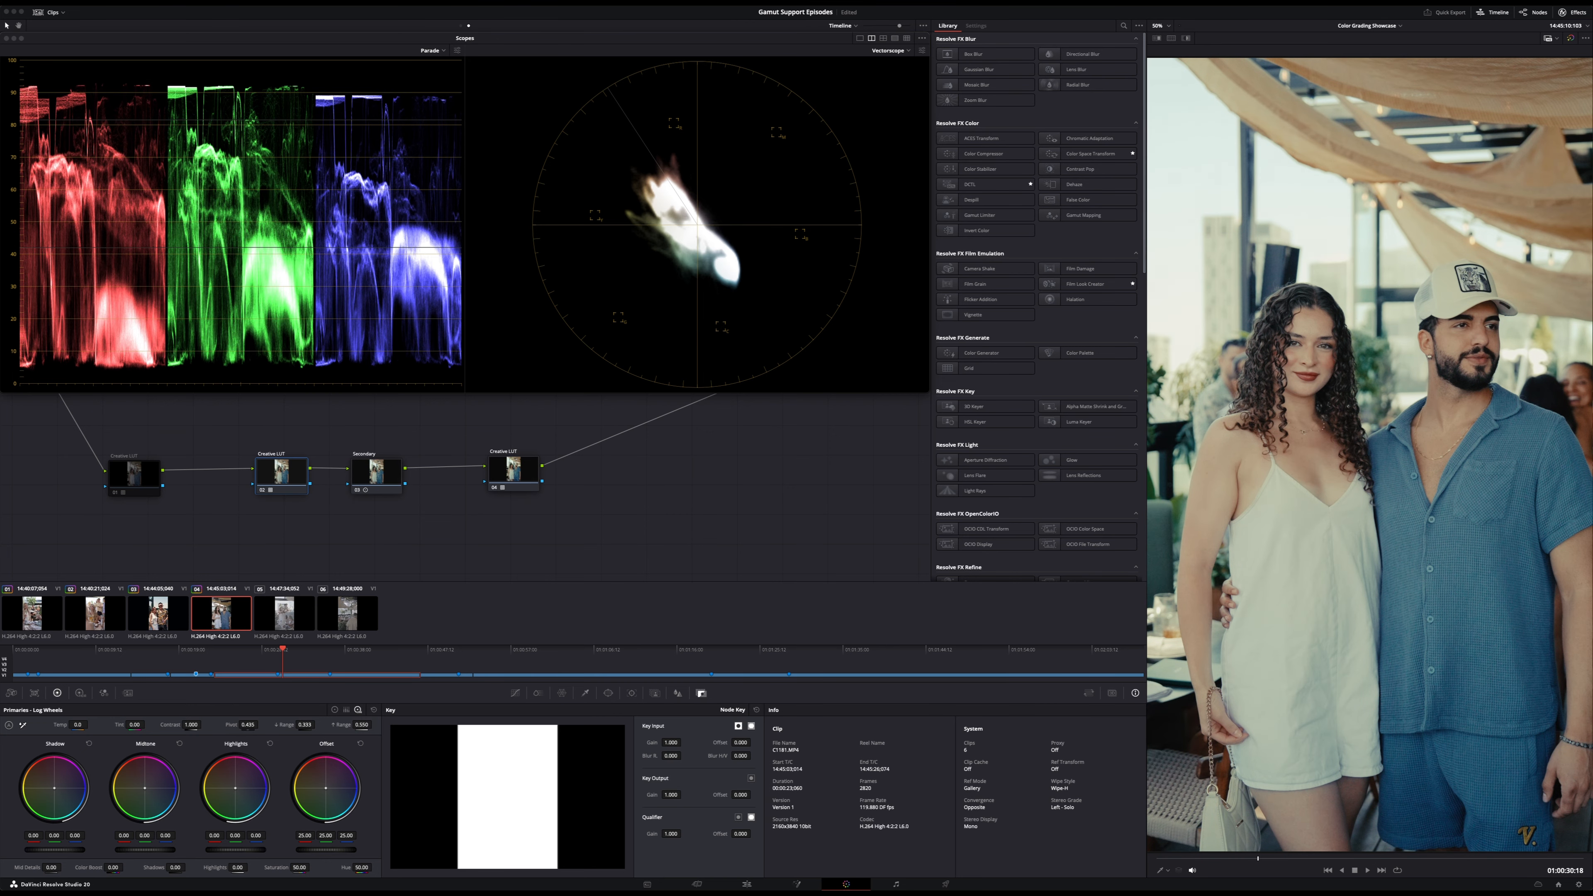
key("super+z")
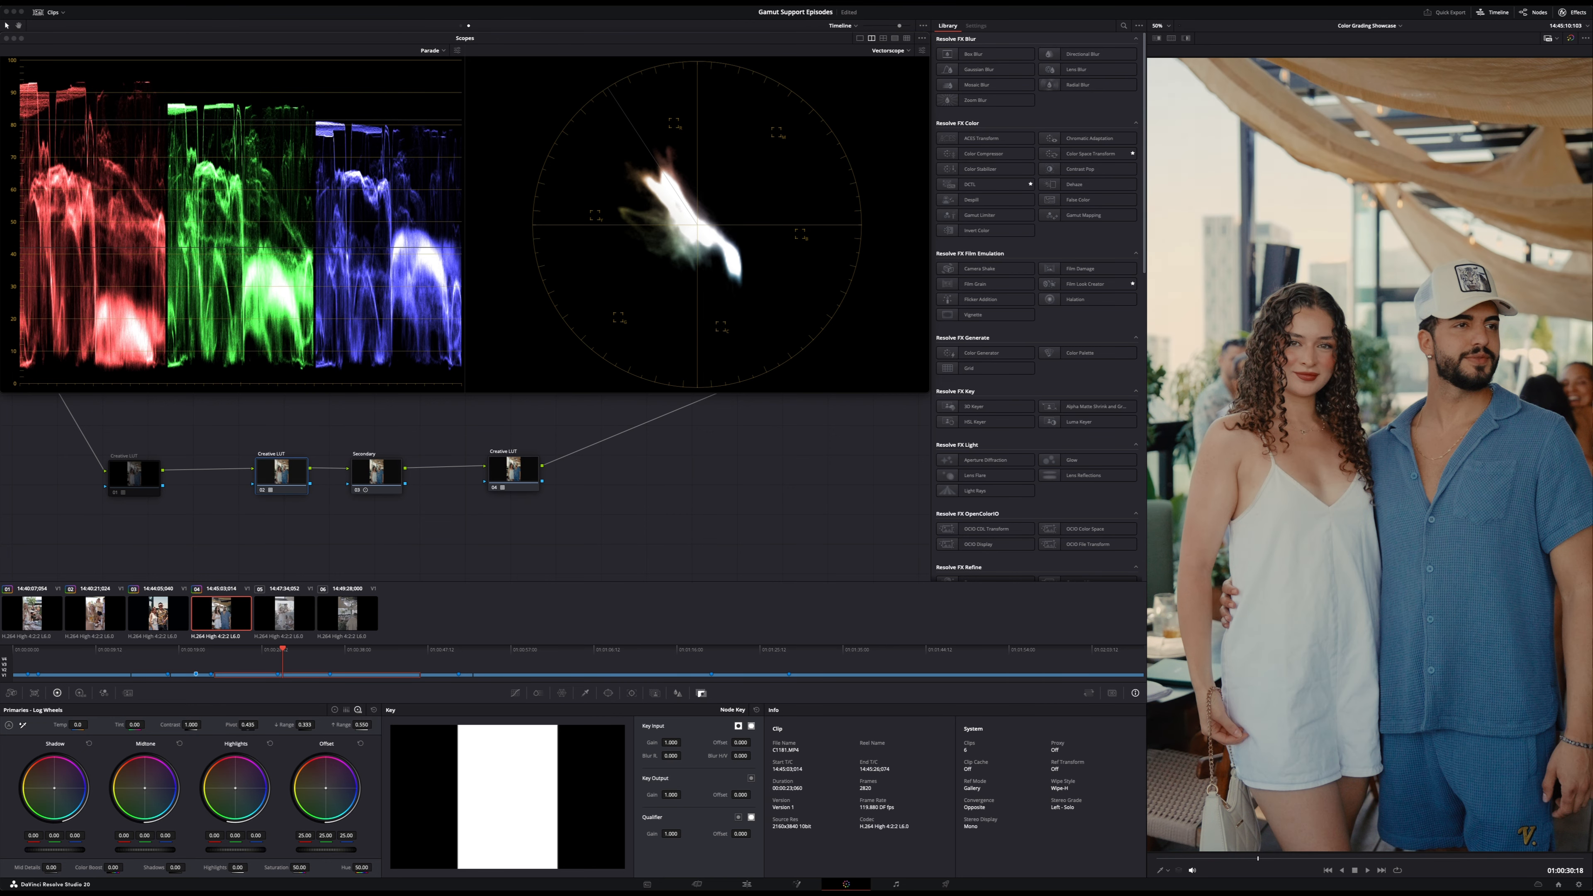
key("super+z")
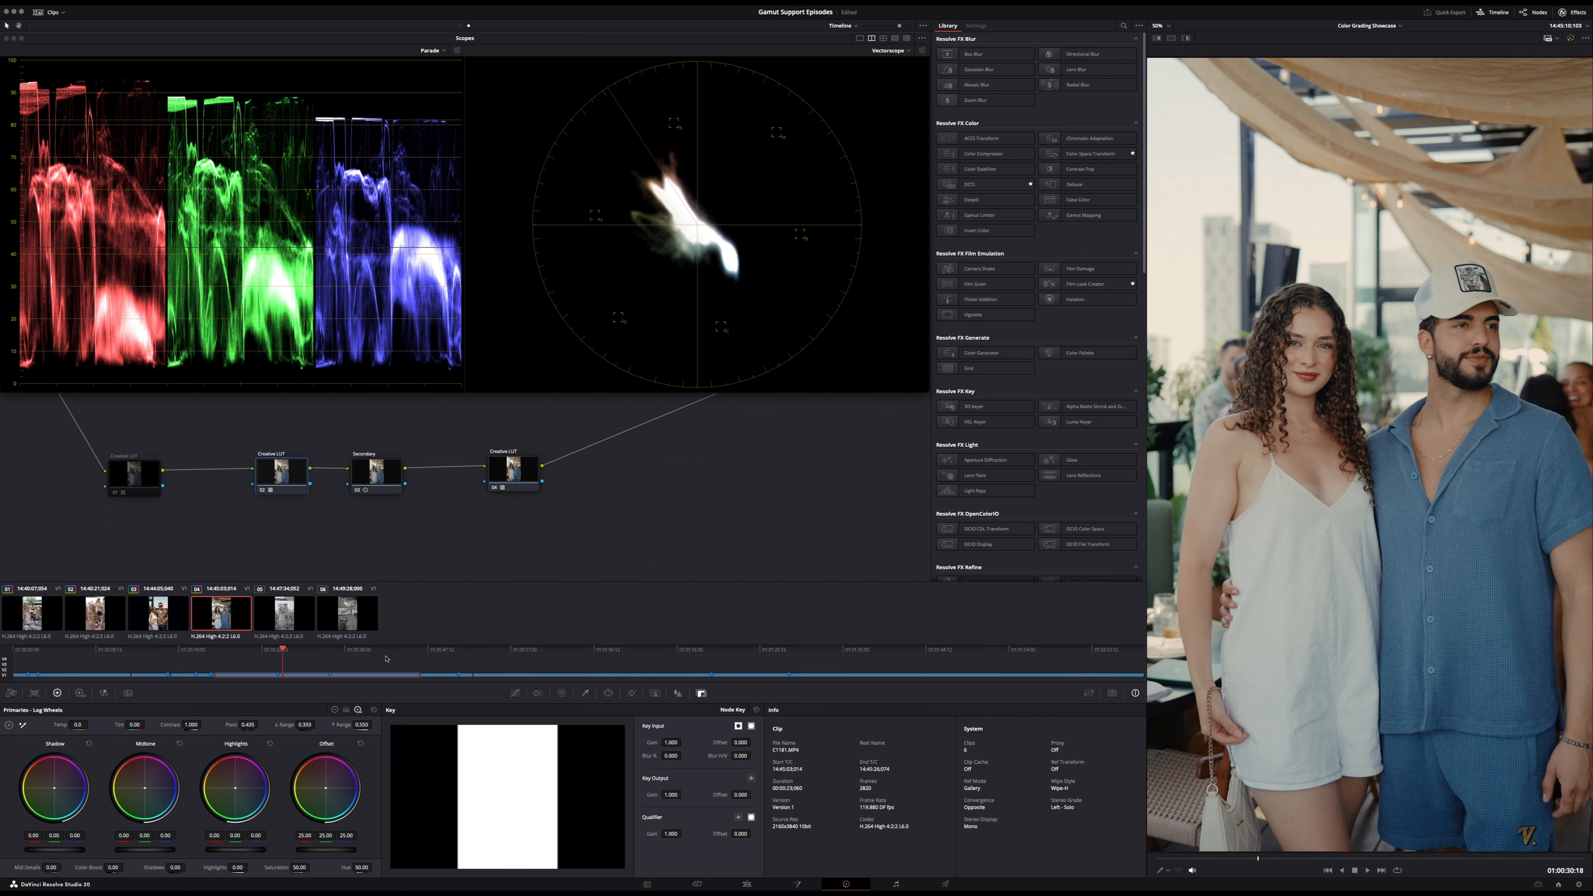
- Check the look on the sixth clip and return to the start of the fourth clip
left_click_drag(431, 654, 713, 668)
key("shift+Down")
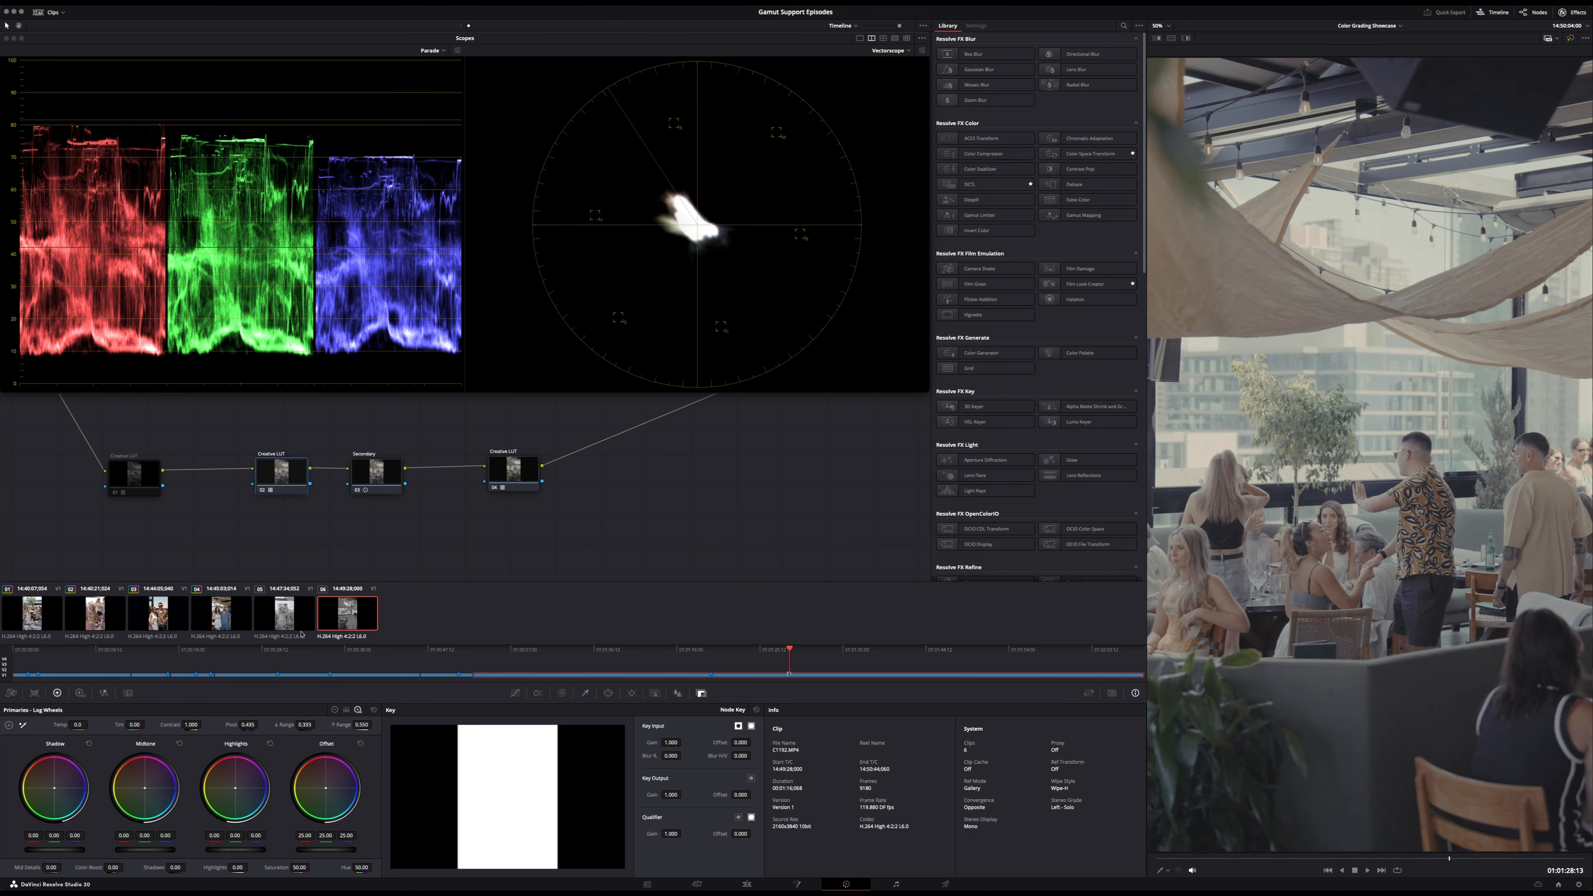
left_click(240, 620)
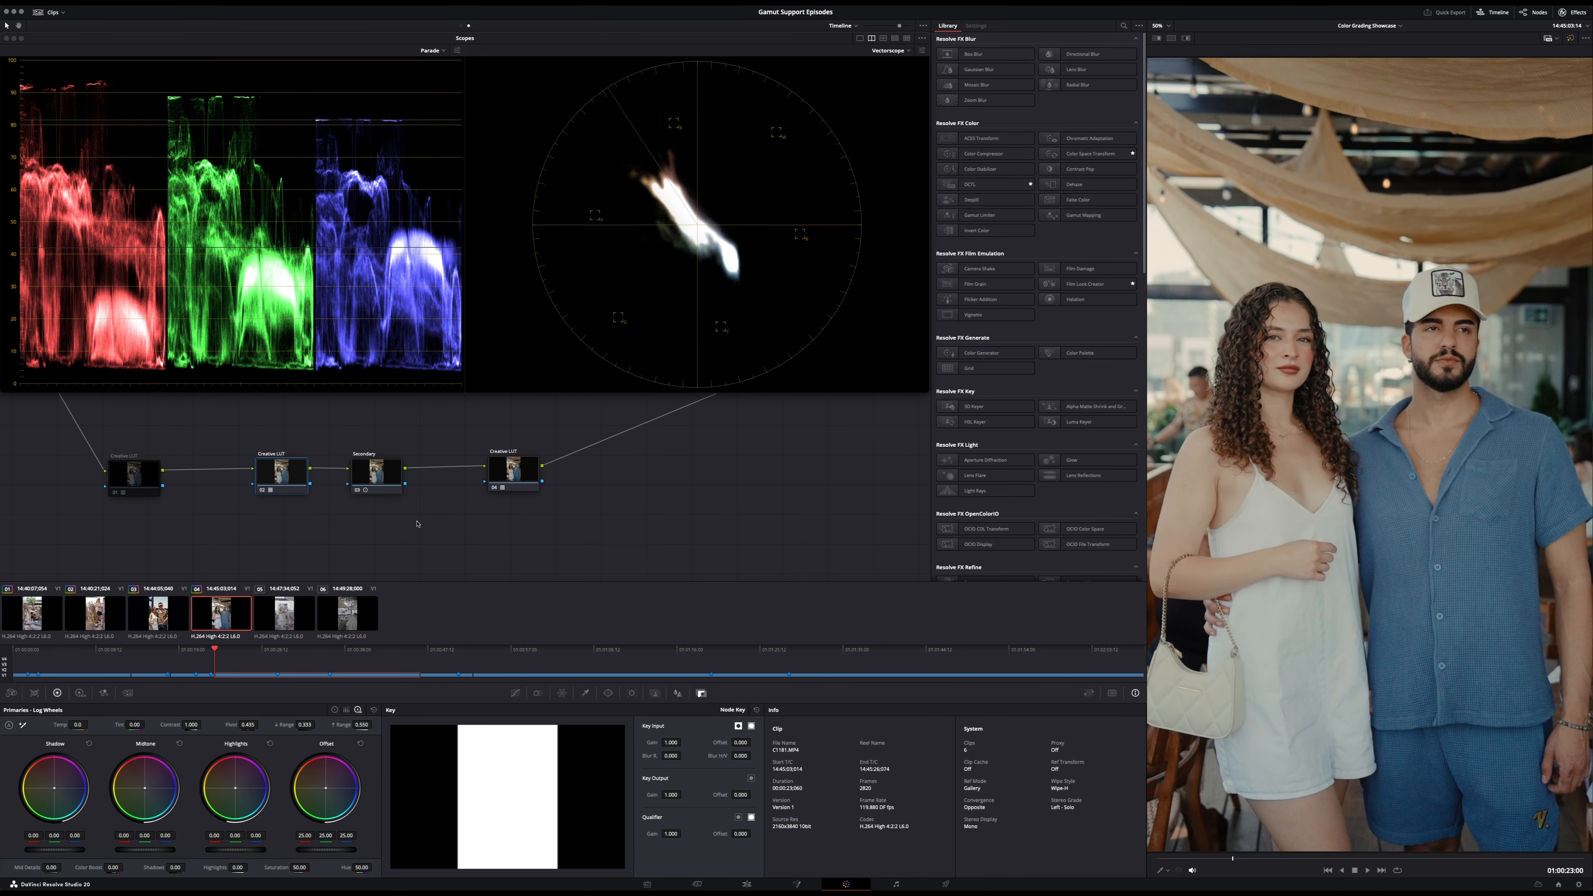
- In the sixth clip's own node graph, reset the Balance node's grade at a later frame and lower its log midtones to -0.04
left_click(462, 27)
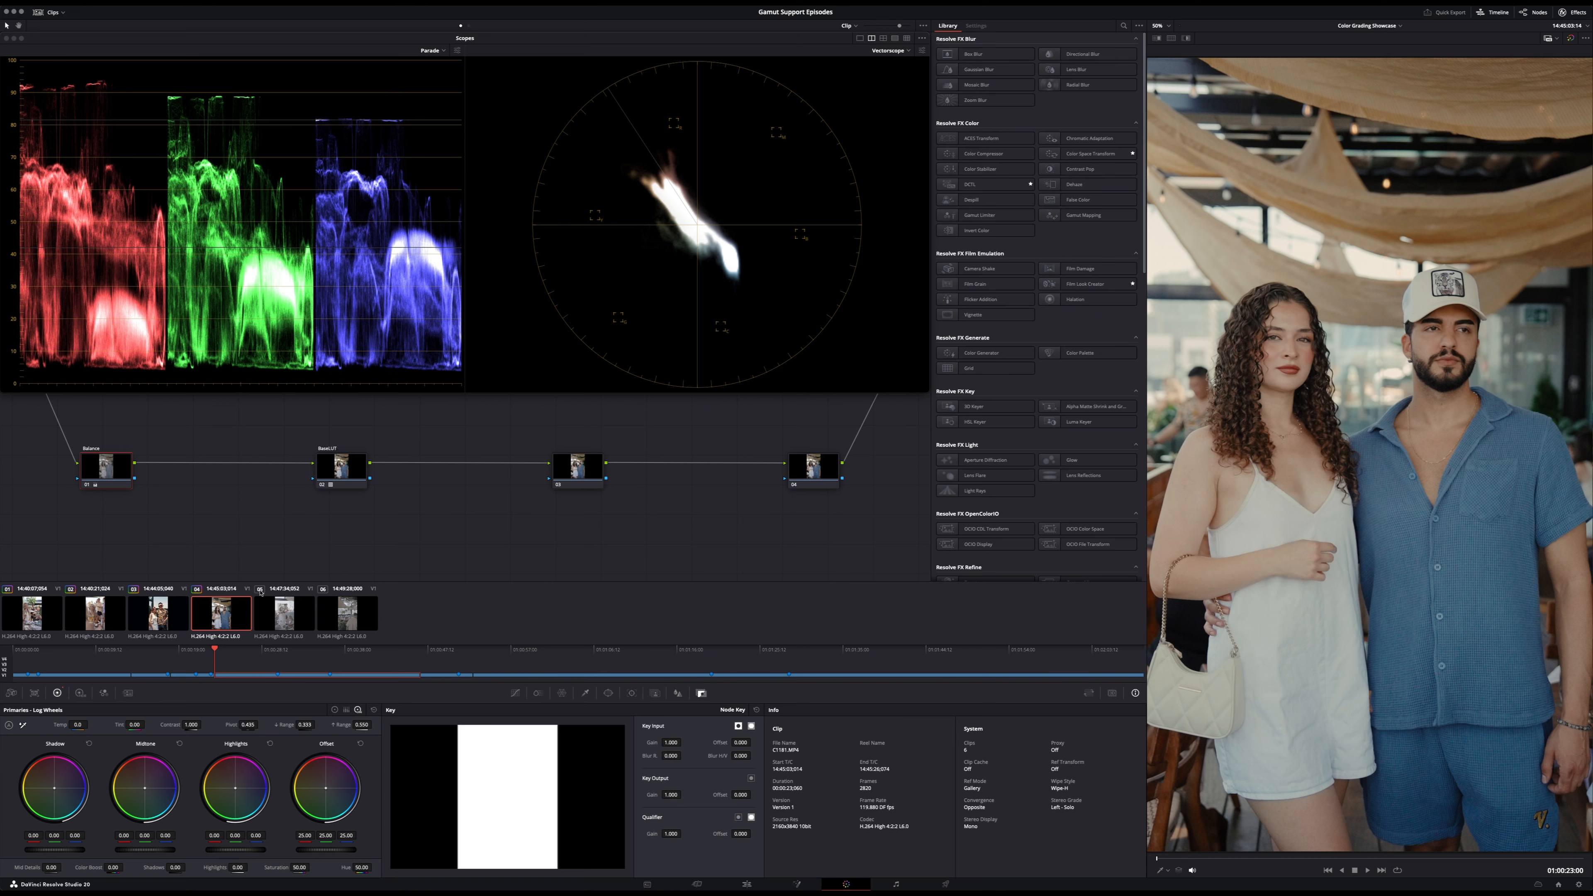
left_click(344, 620)
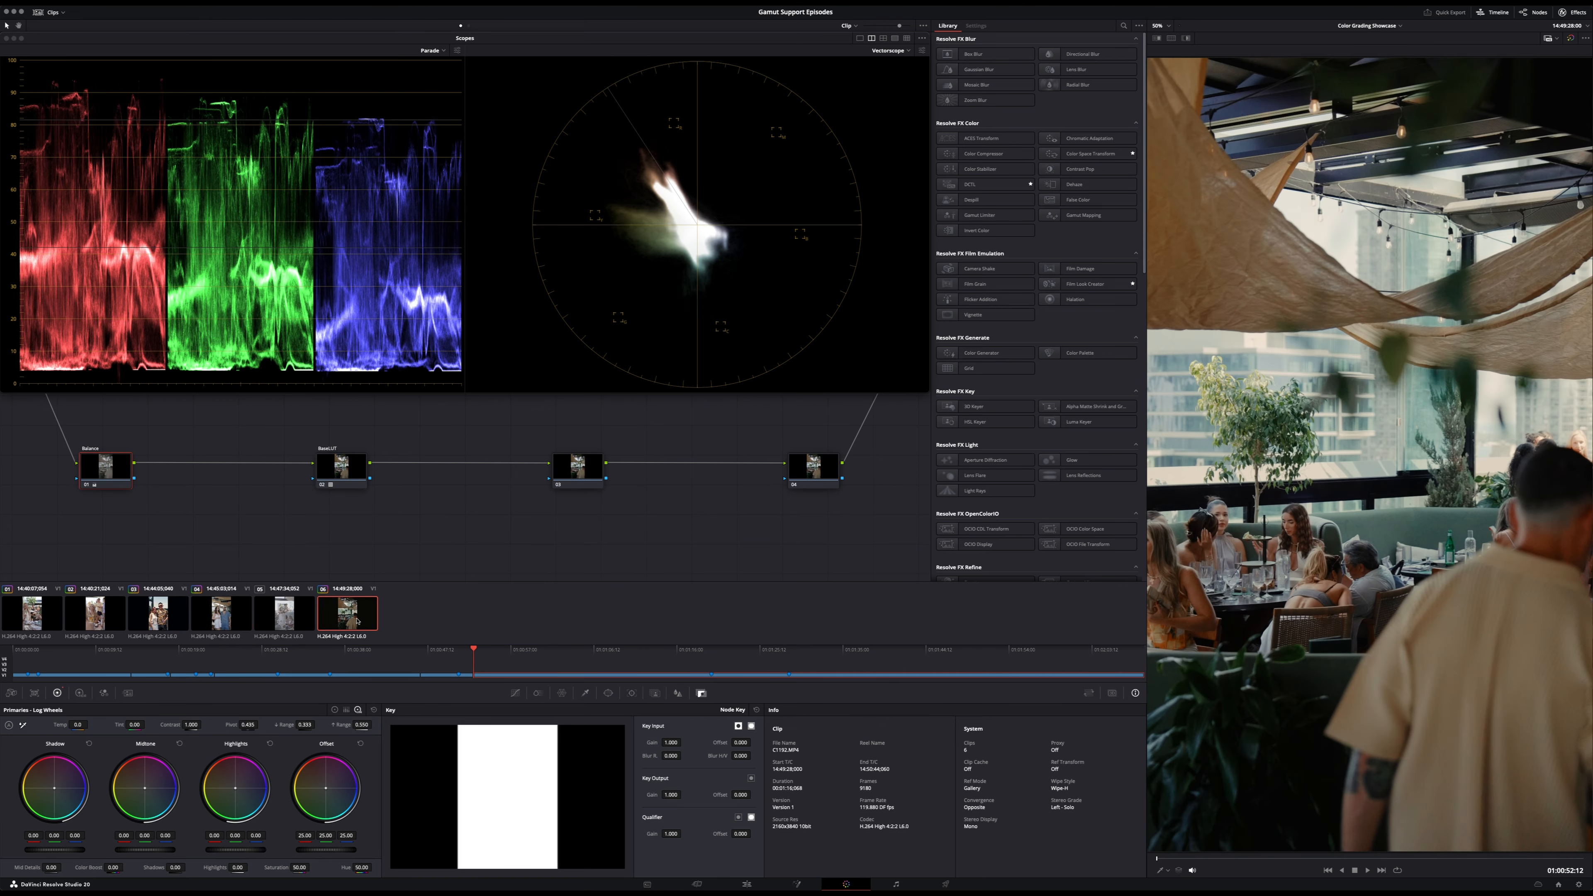
left_click(792, 675)
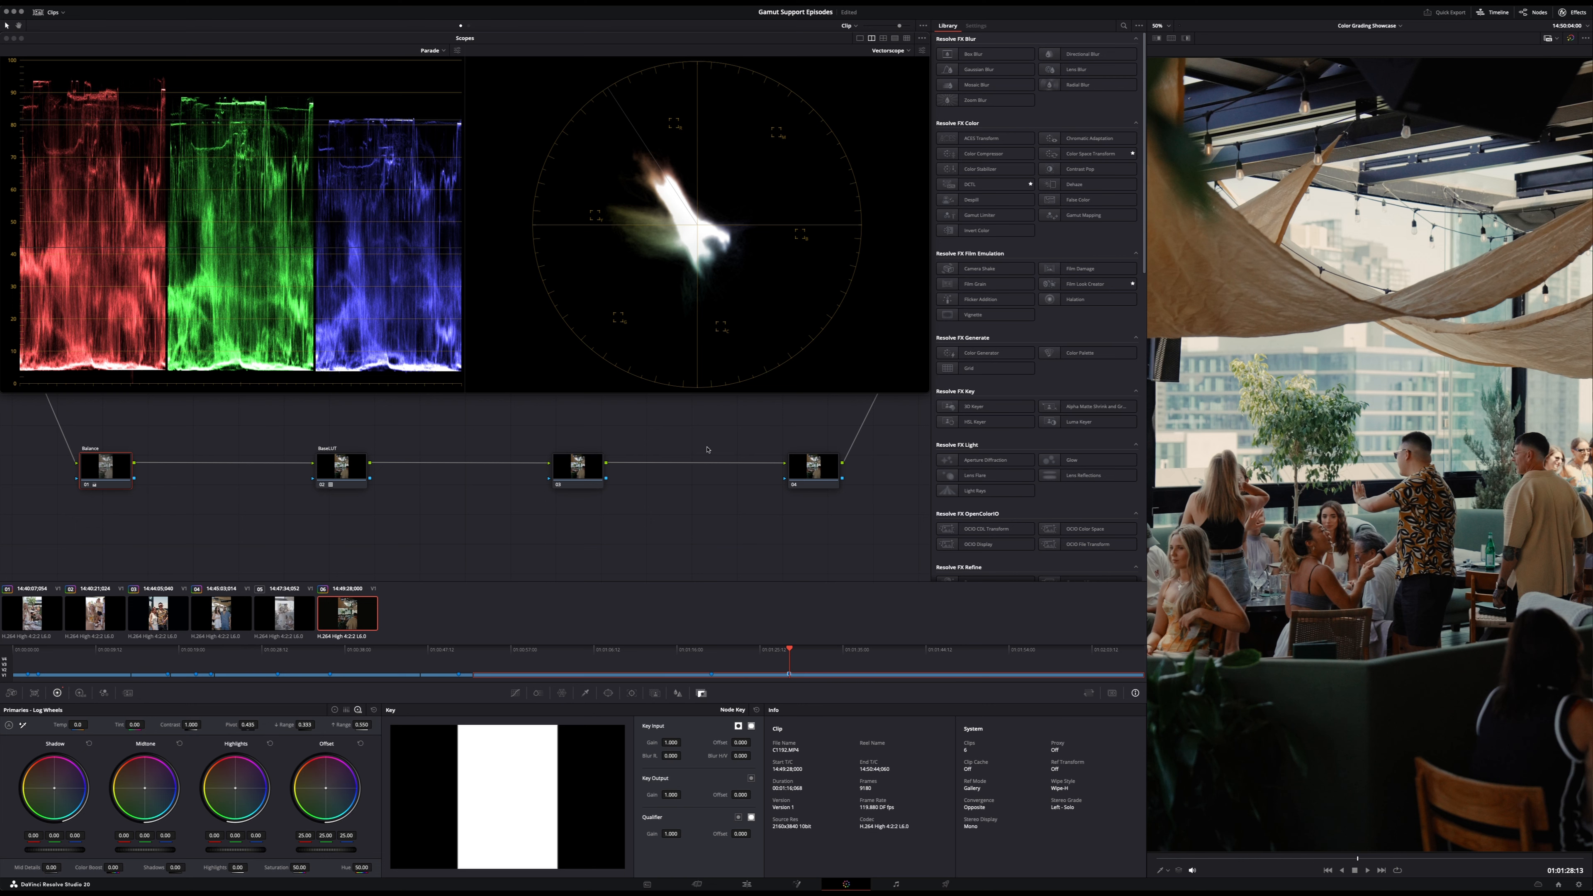
key("super+d")
key("super+d")
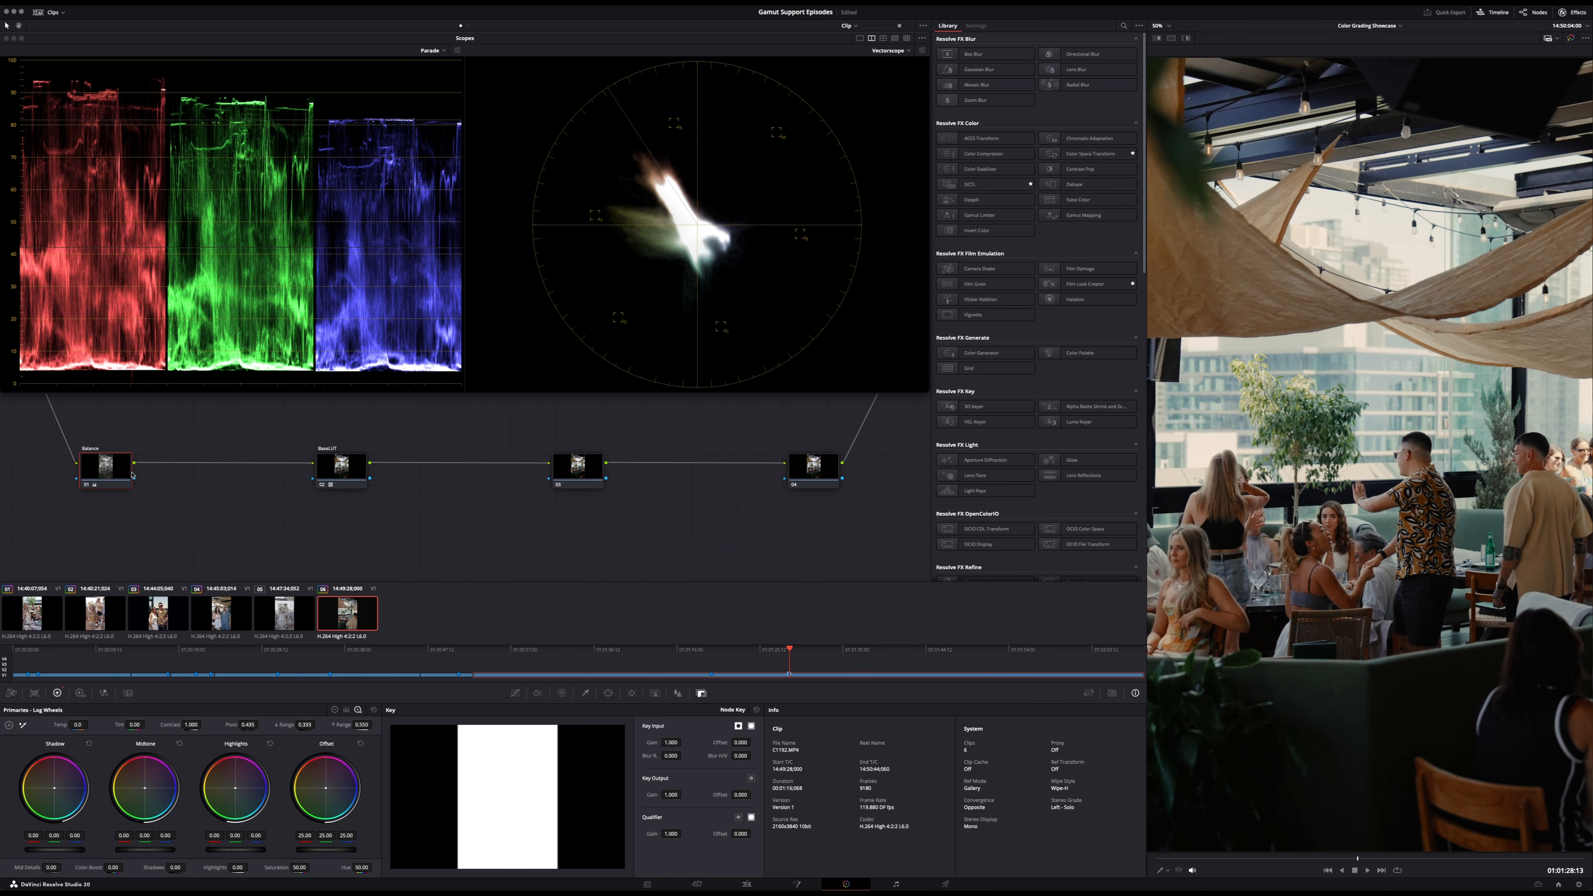
right_click(117, 461)
left_click(151, 469)
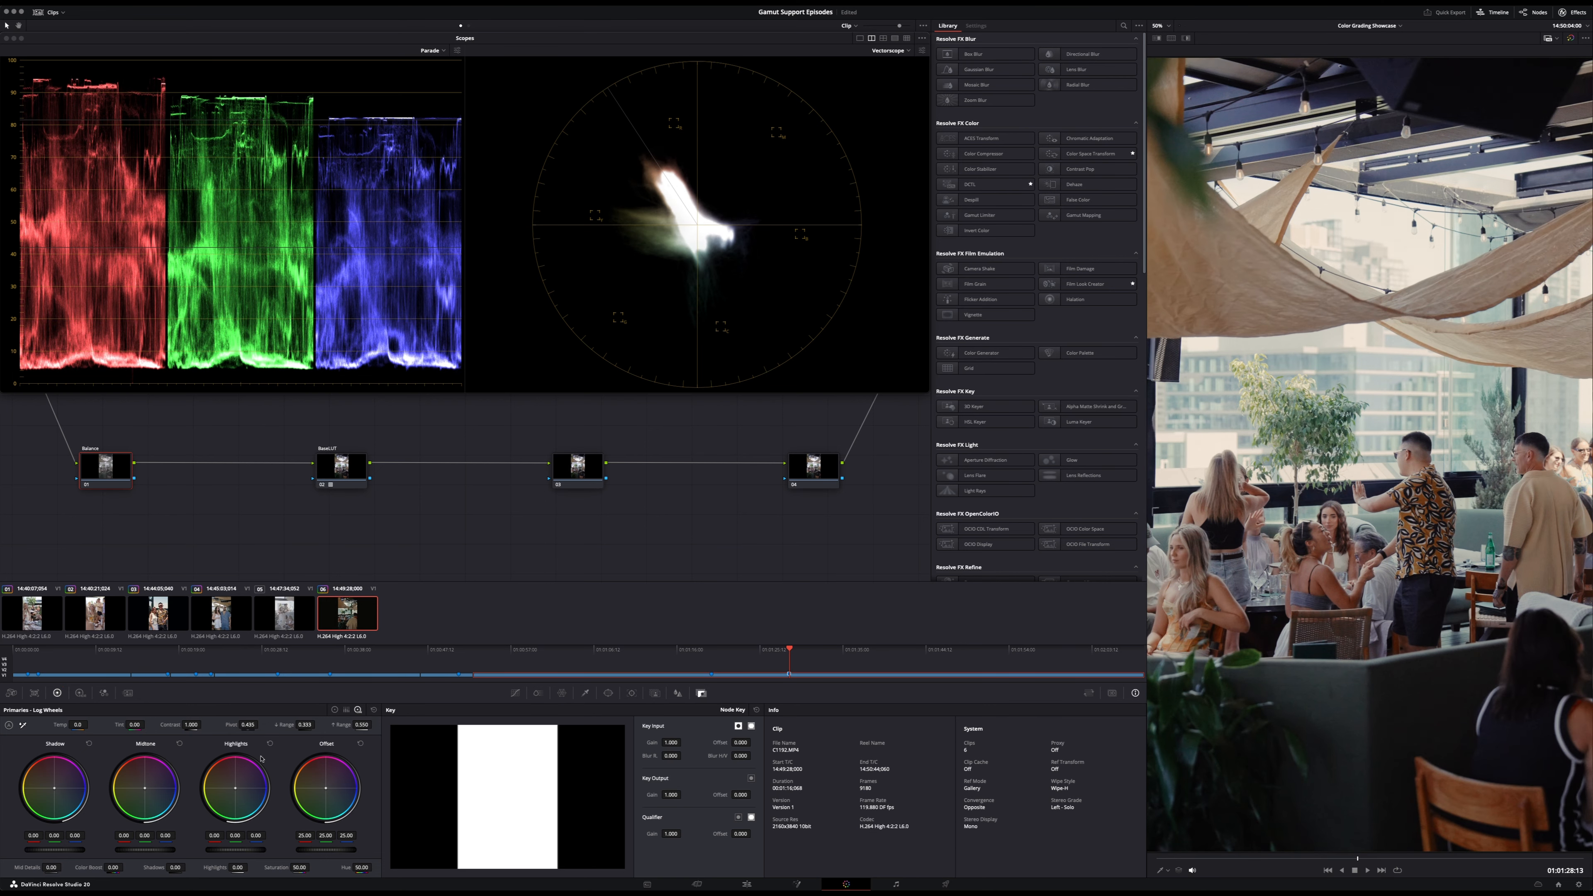
mouse_move(162, 855)
left_mouse_down()
mouse_move(141, 855)
mouse_move(163, 852)
left_mouse_up()
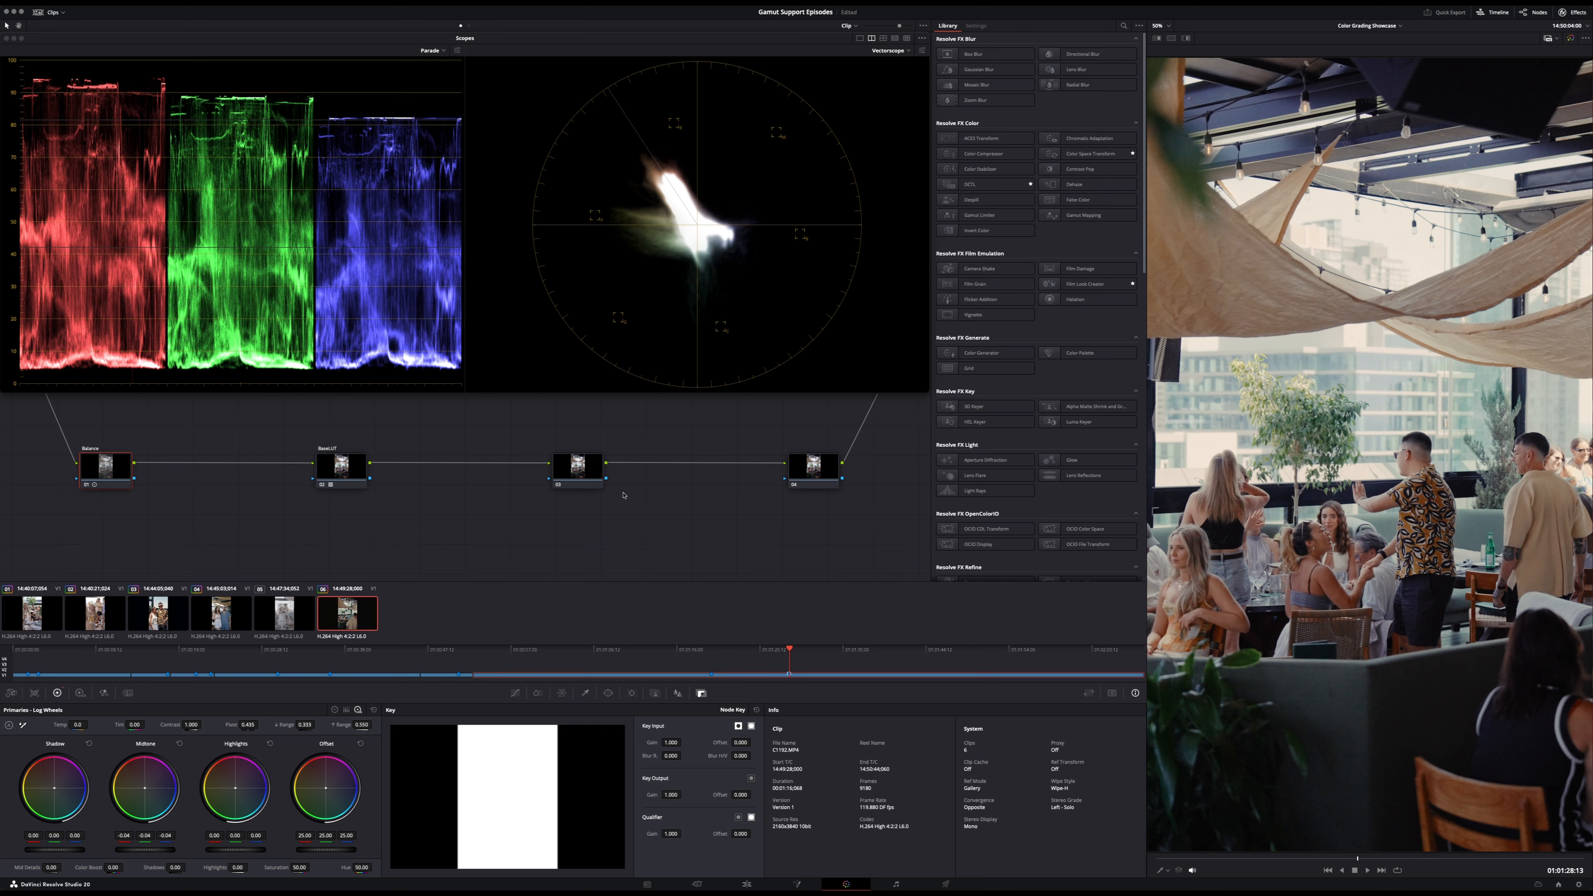
- Disable the last Creative LUT node and the Secondary node in the timeline-level node graph
left_click(469, 25)
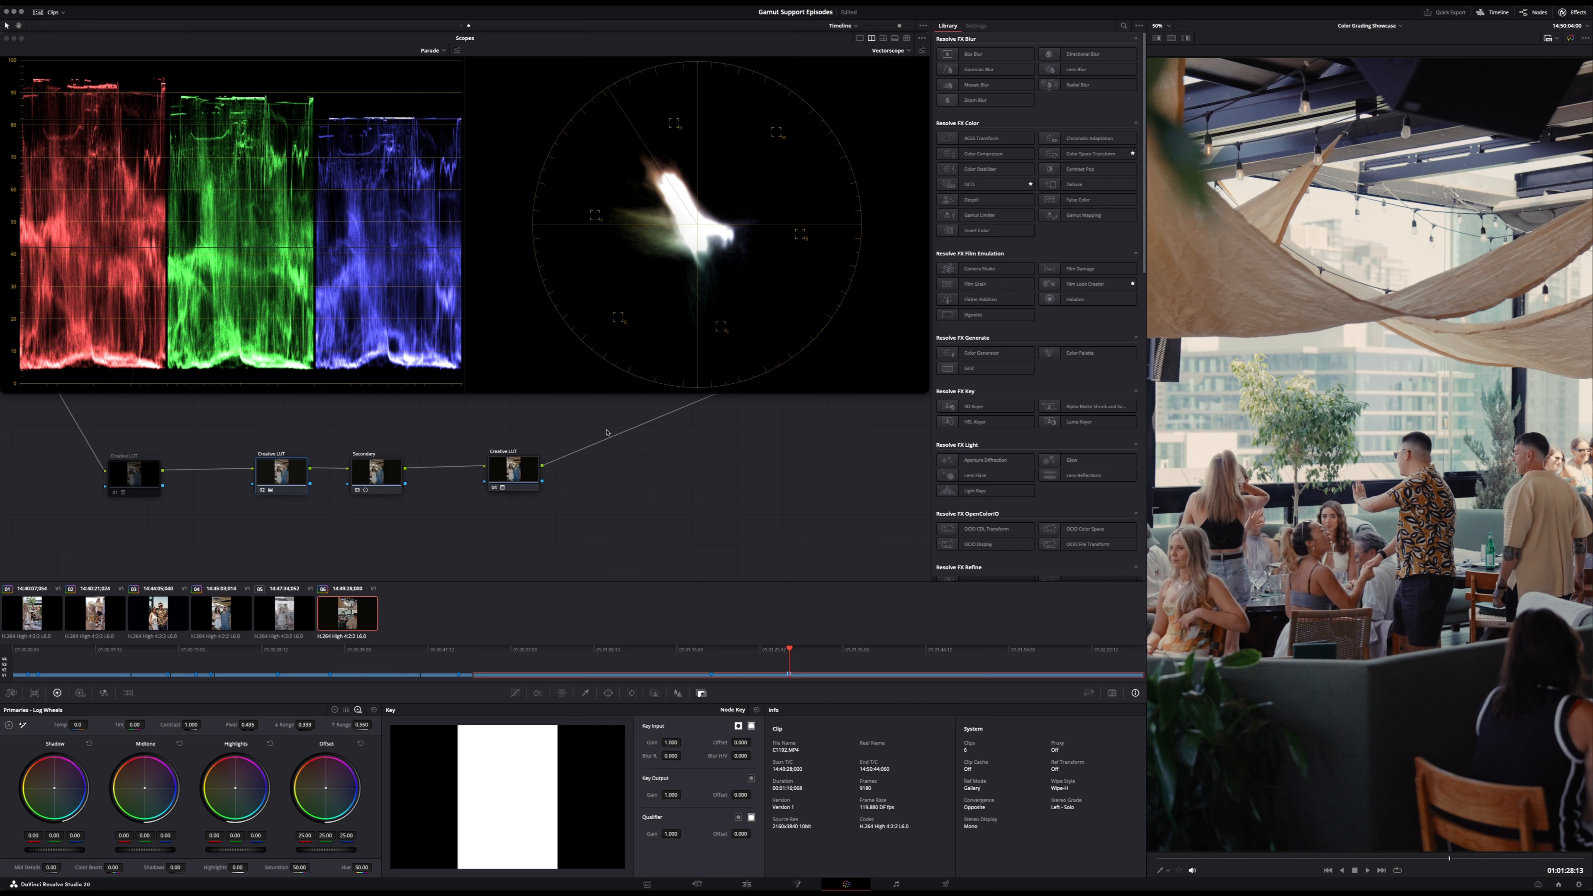
left_click(507, 473)
left_click(392, 479)
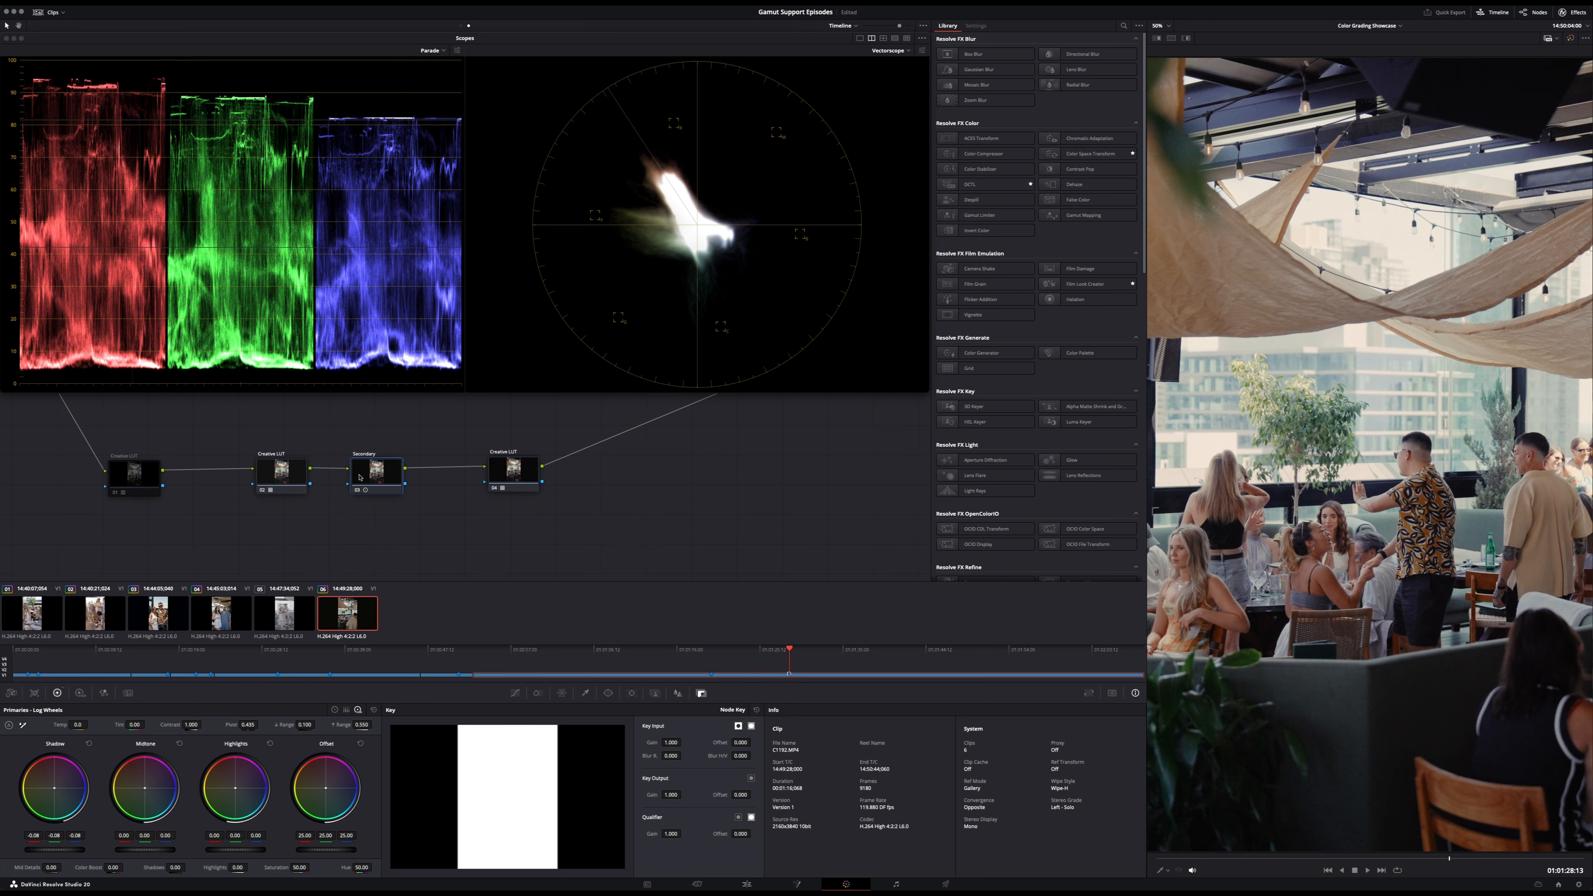
left_click(529, 471)
key("super+d")
key("super+d")
key("super+d")
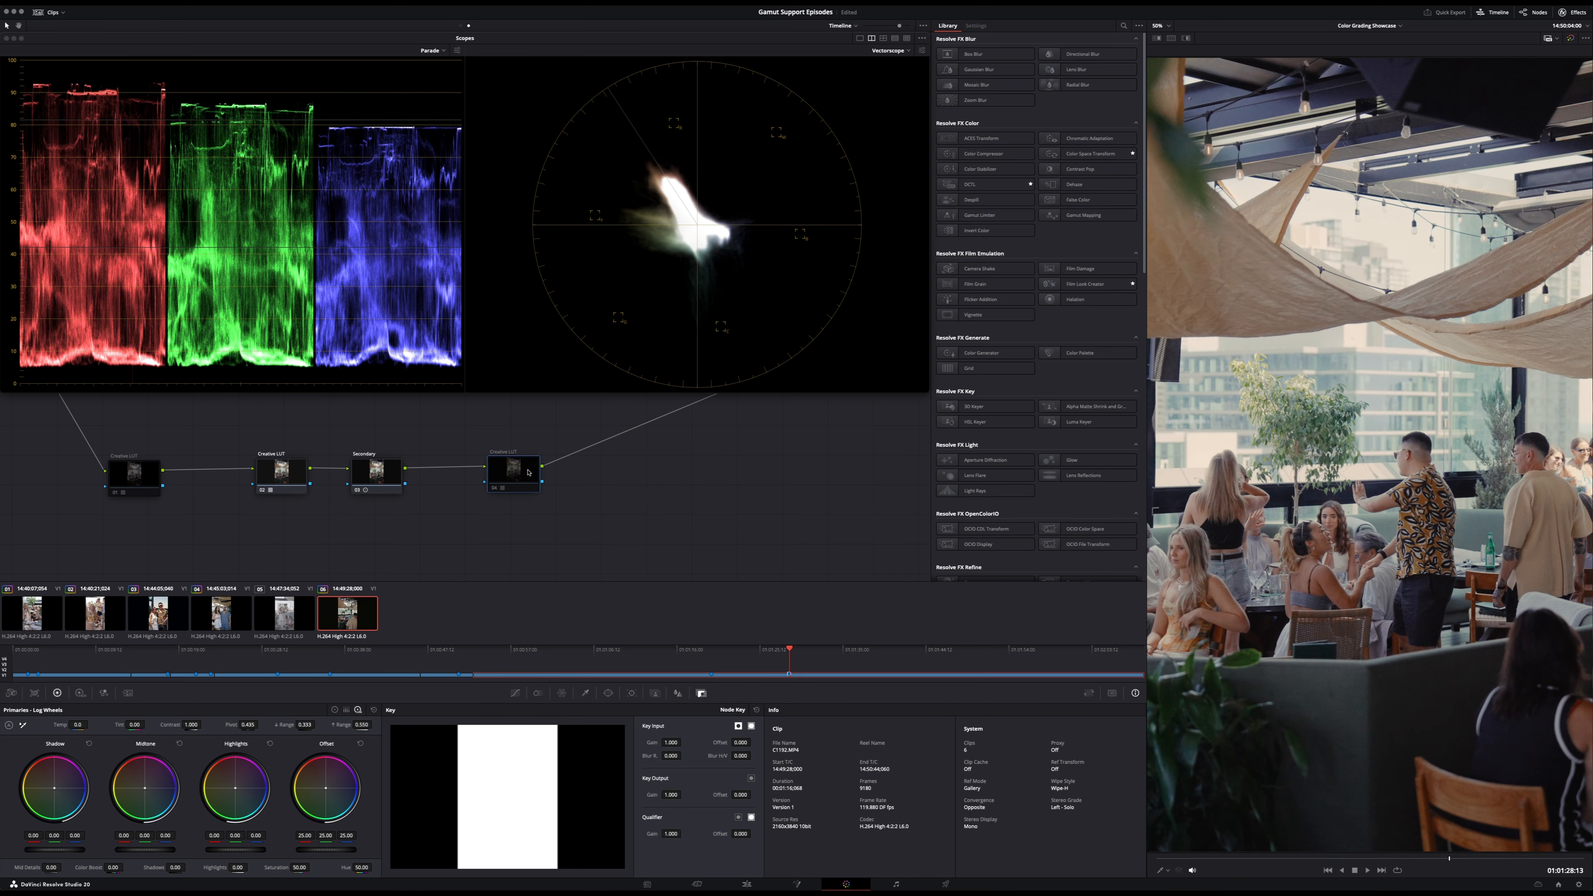
left_click(383, 469)
key("super+d")
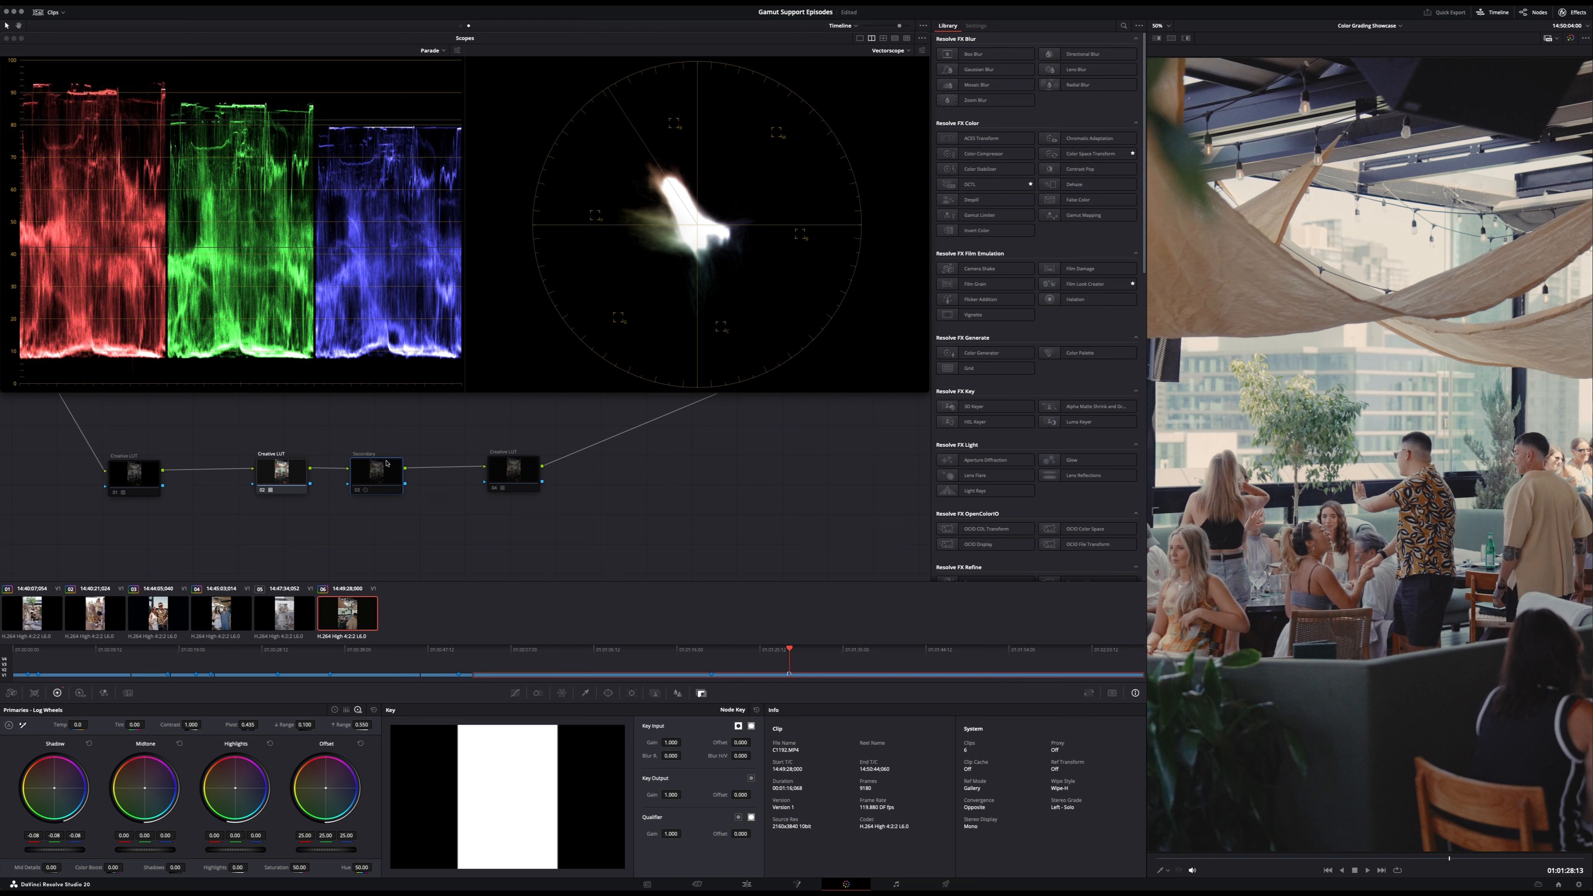
- Change the LUT on the second Creative LUT node, comparing alternatives on the sixth clip and at a later frame of the second clip
left_click(287, 477)
key("super+z")
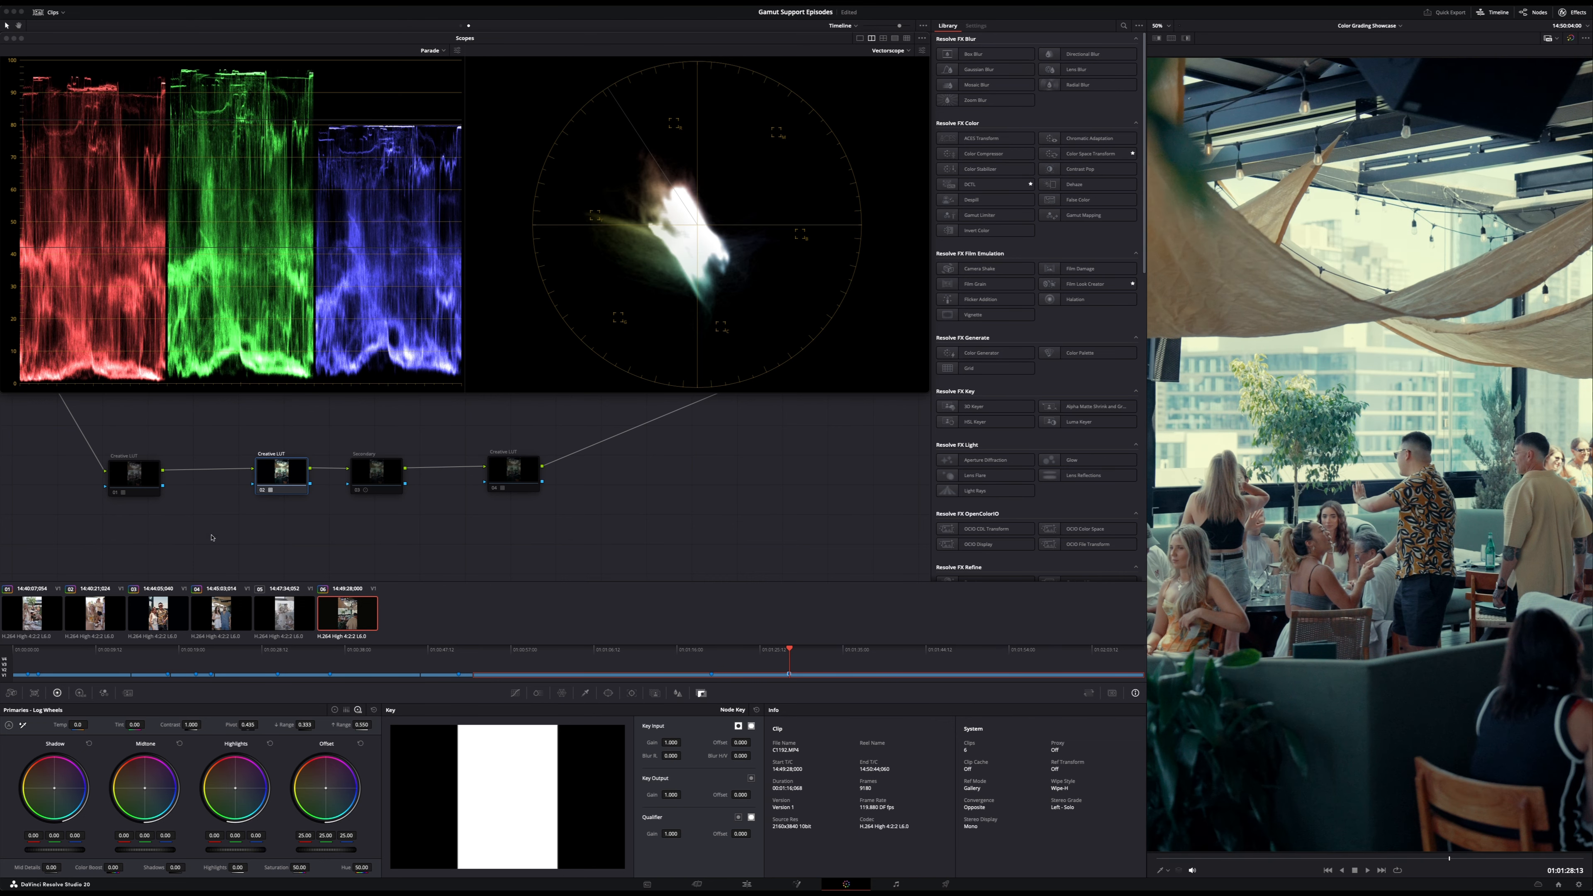
left_click(158, 612)
left_click(88, 611)
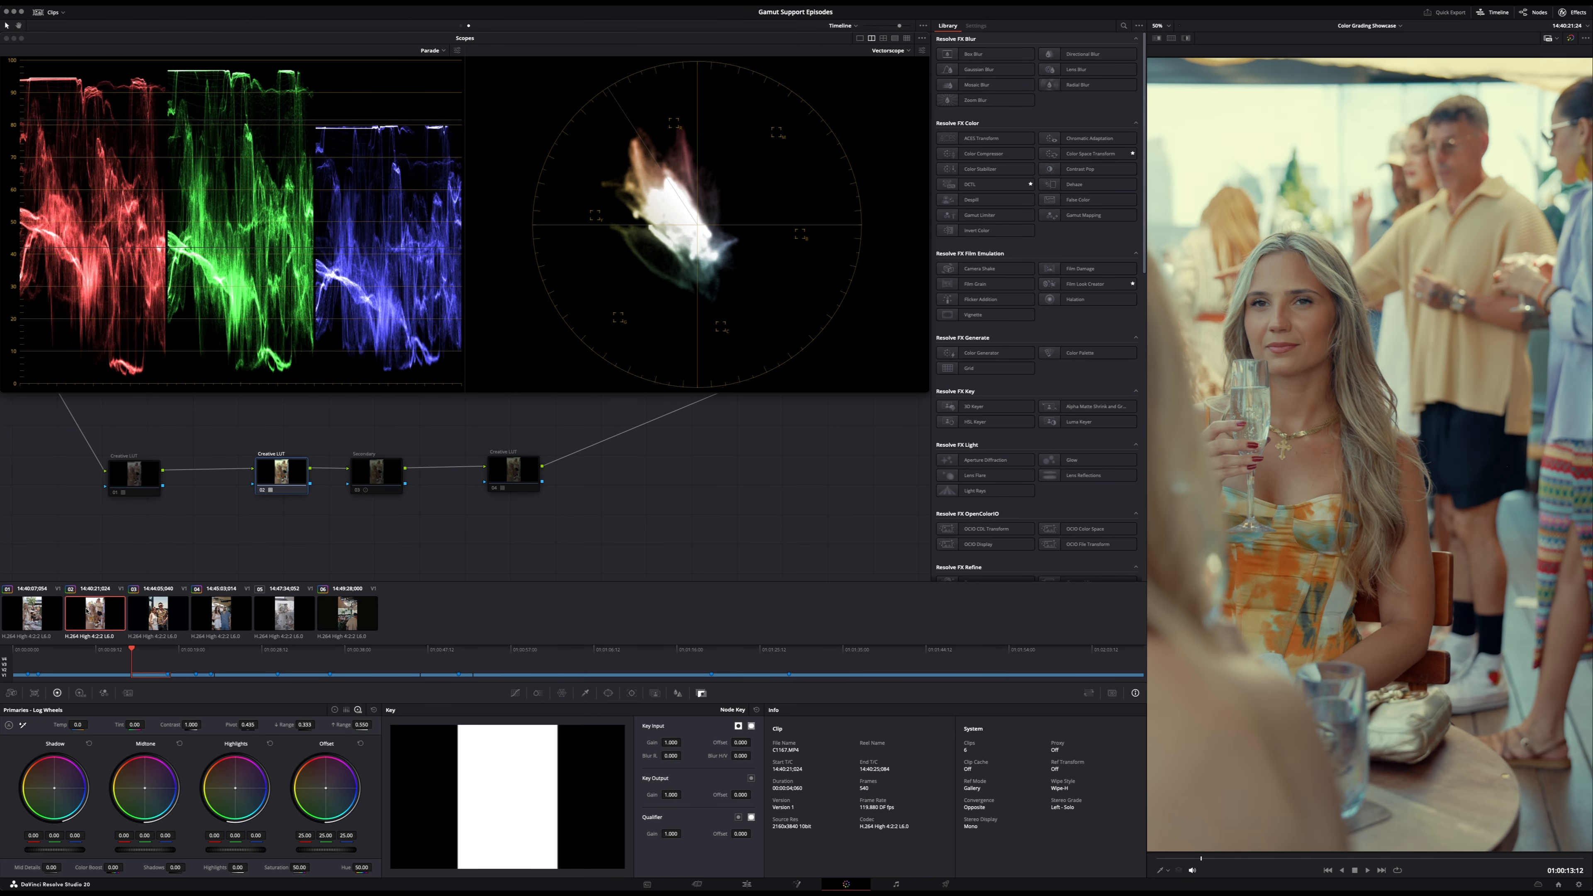
key("shift+Down")
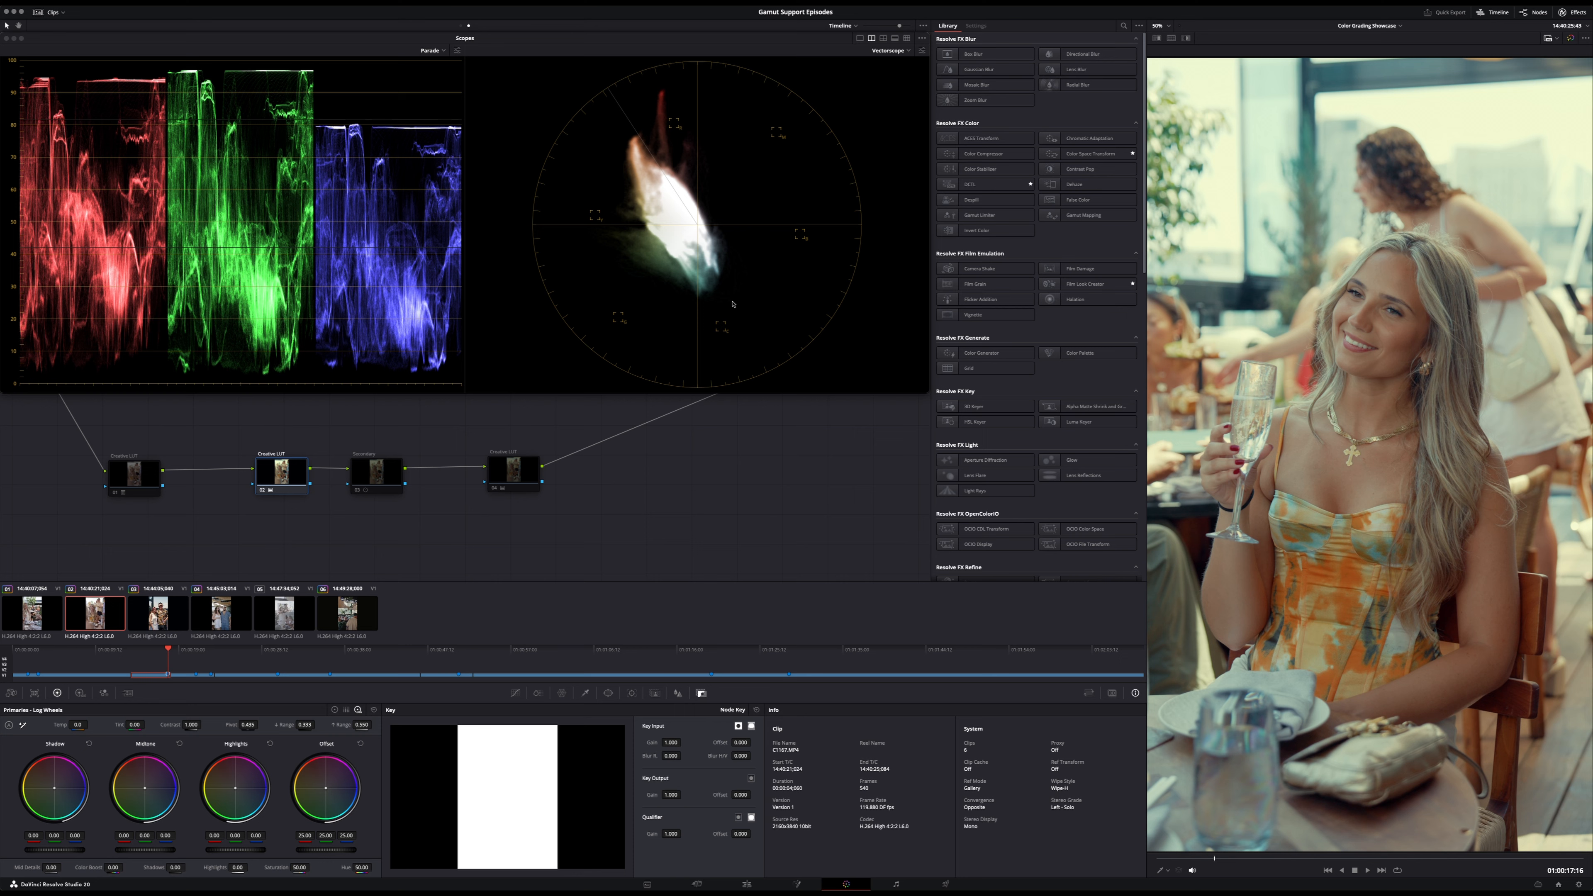
key("super+d")
key("super+d")
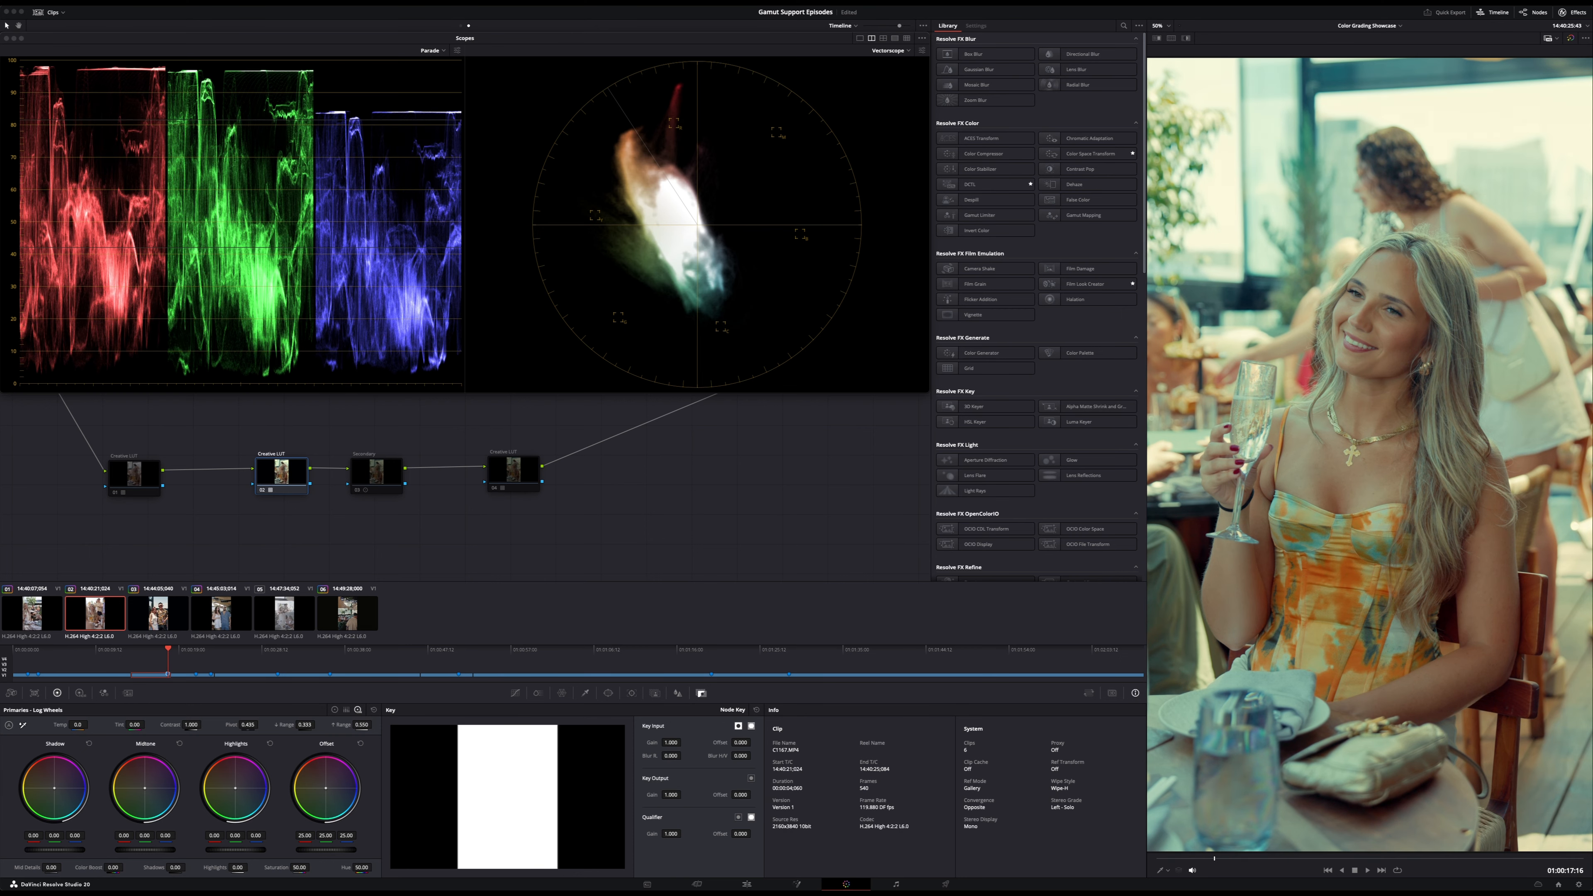
key("super+z")
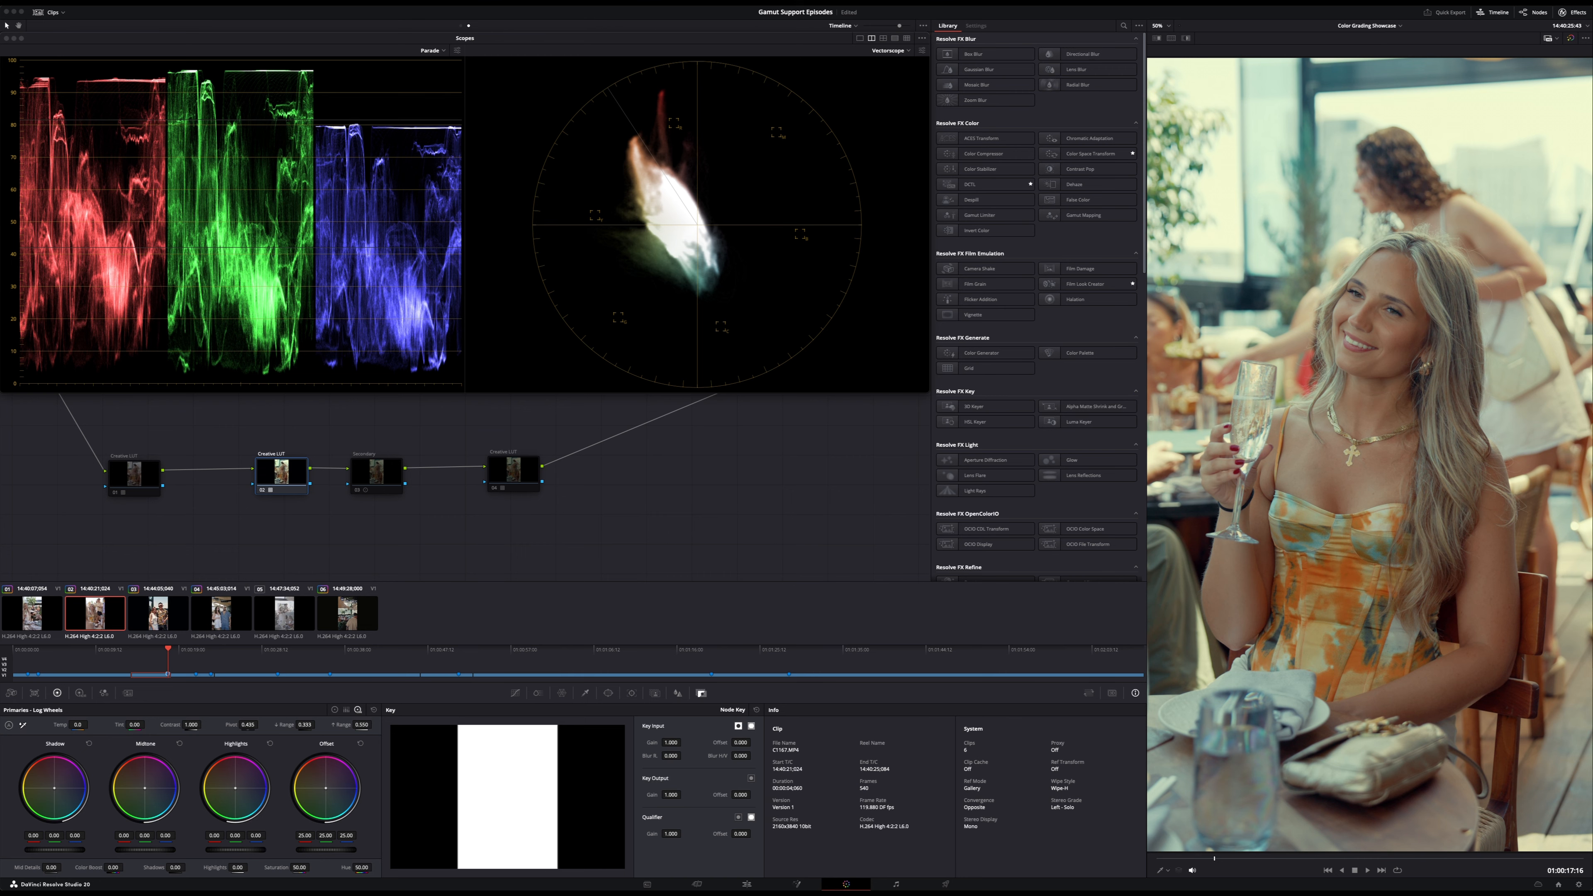
key("super+shift+z")
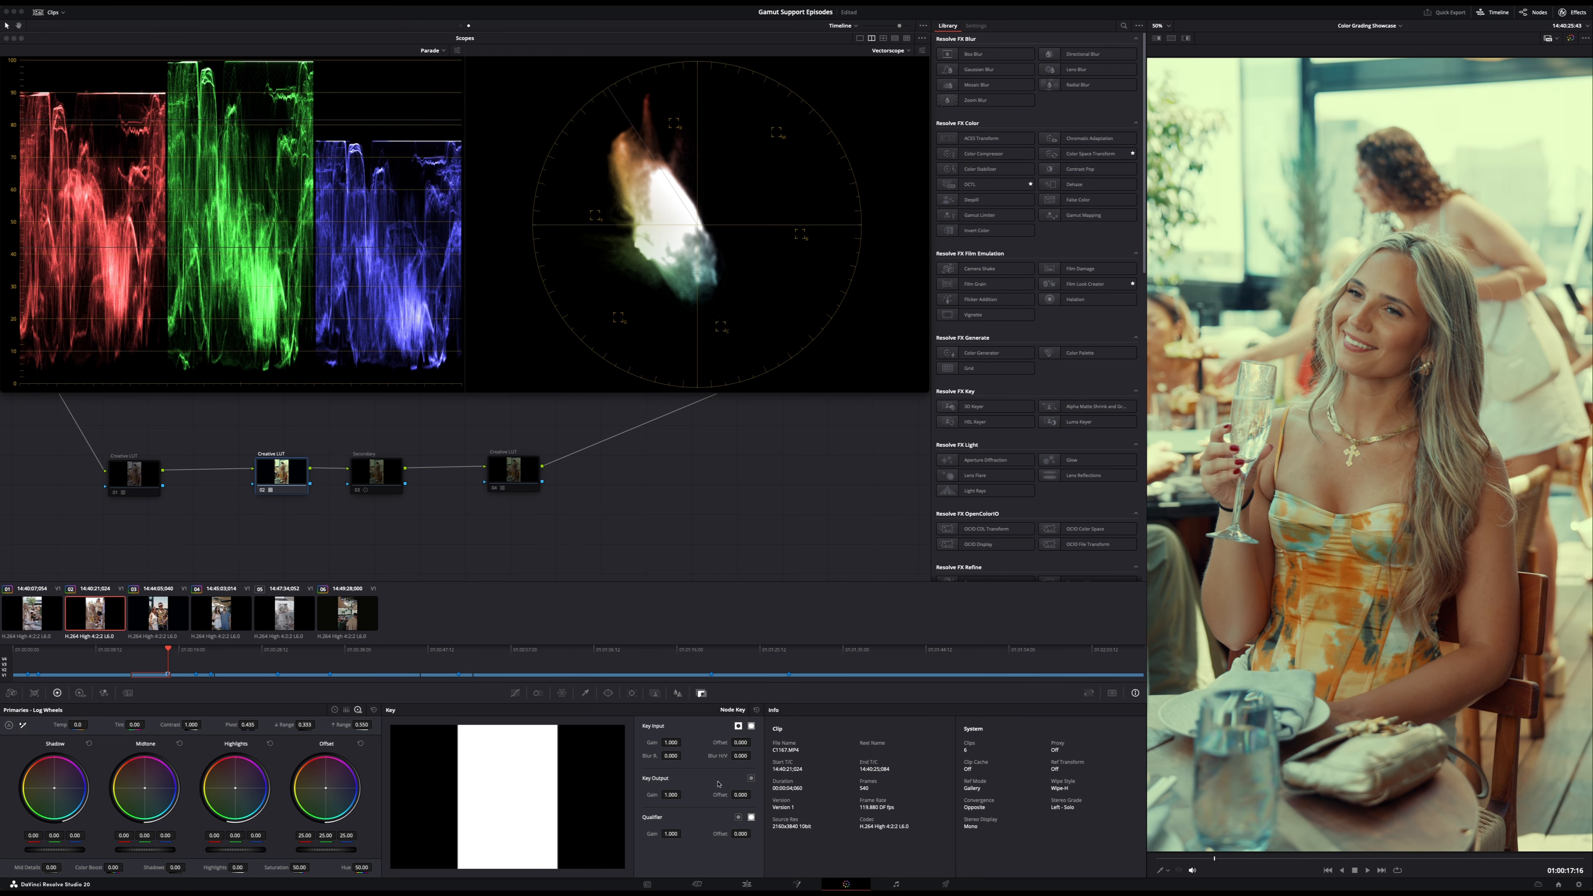
- Set the key output gain of the second Creative LUT node to 0.5
left_click_drag(672, 795, 612, 795)
key("BackSpace")
key("BackSpace")
key("BackSpace")
key("BackSpace")
key("BackSpace")
type("0.5")
key("Return")
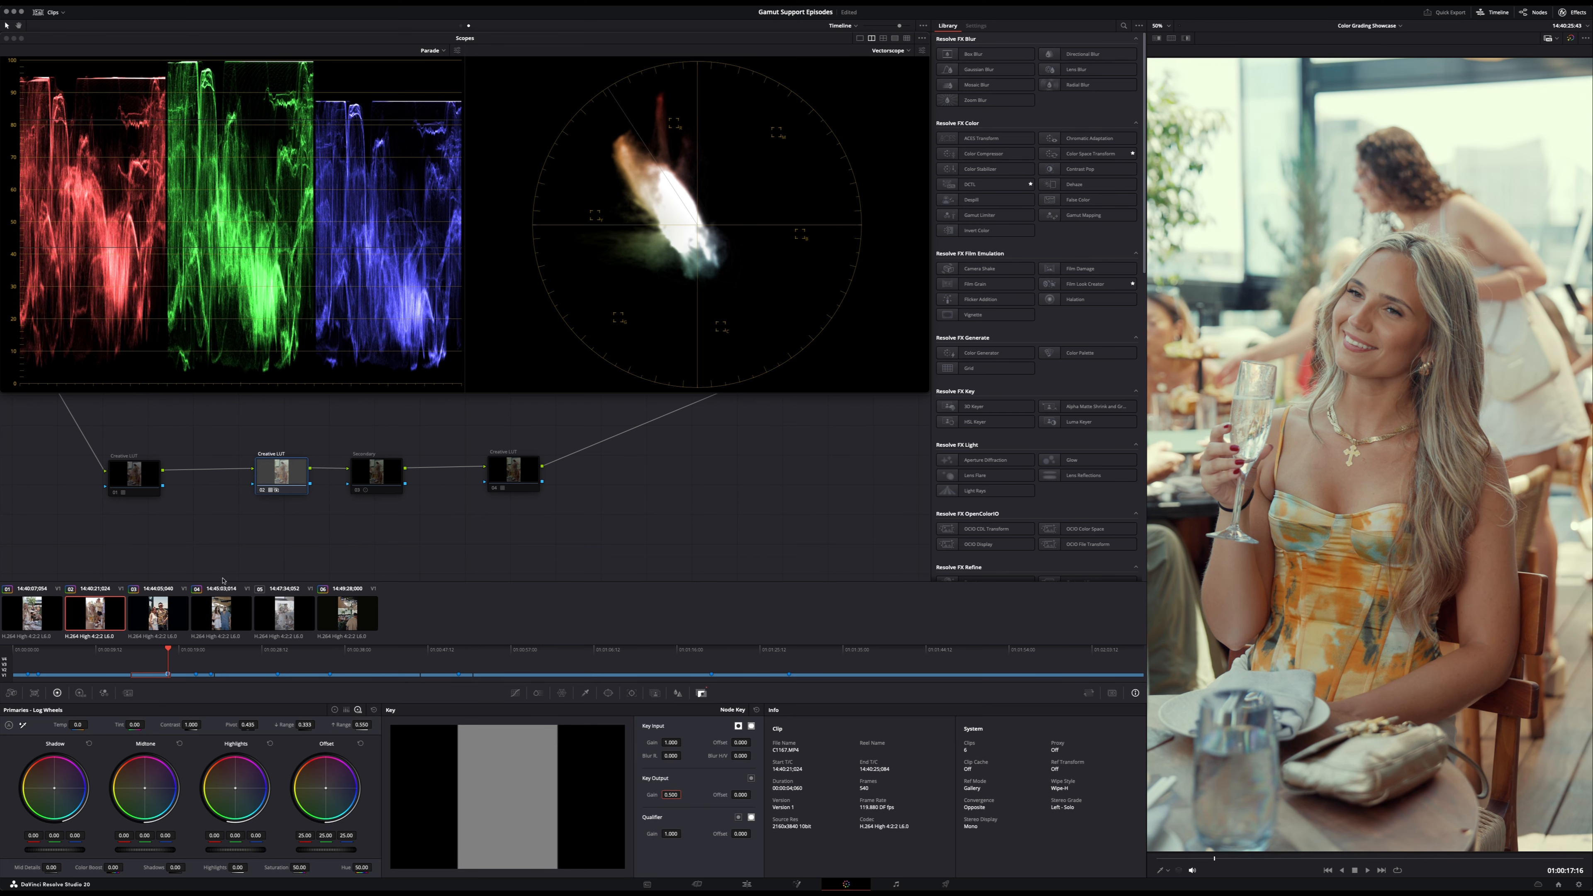
- Go to a later frame of the third clip and re-enable the Secondary node
left_click(157, 612)
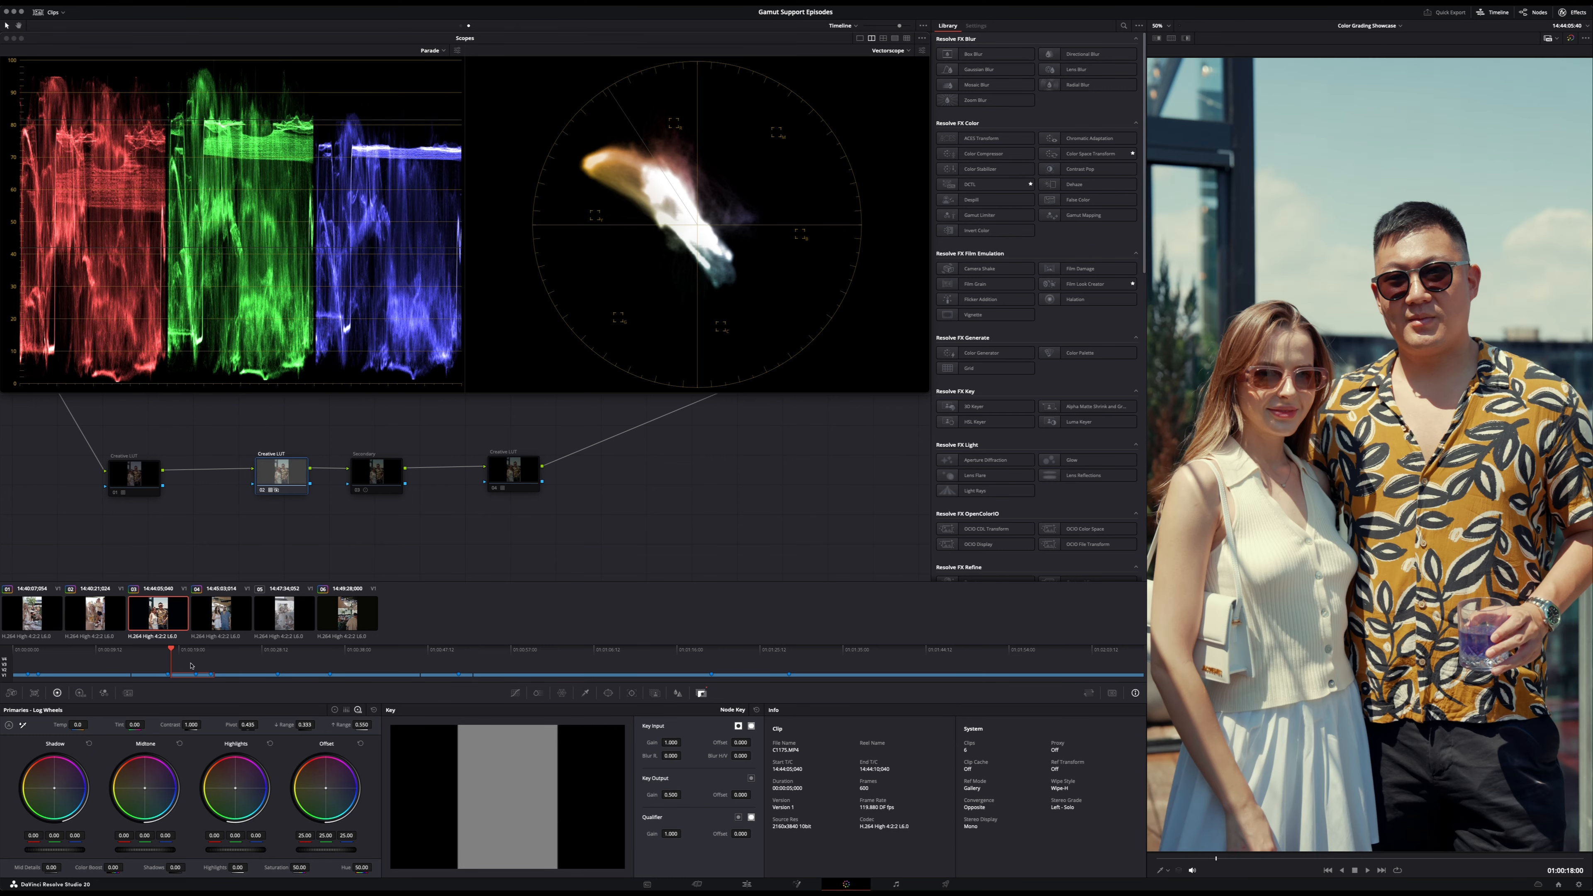
left_click_drag(191, 657, 202, 656)
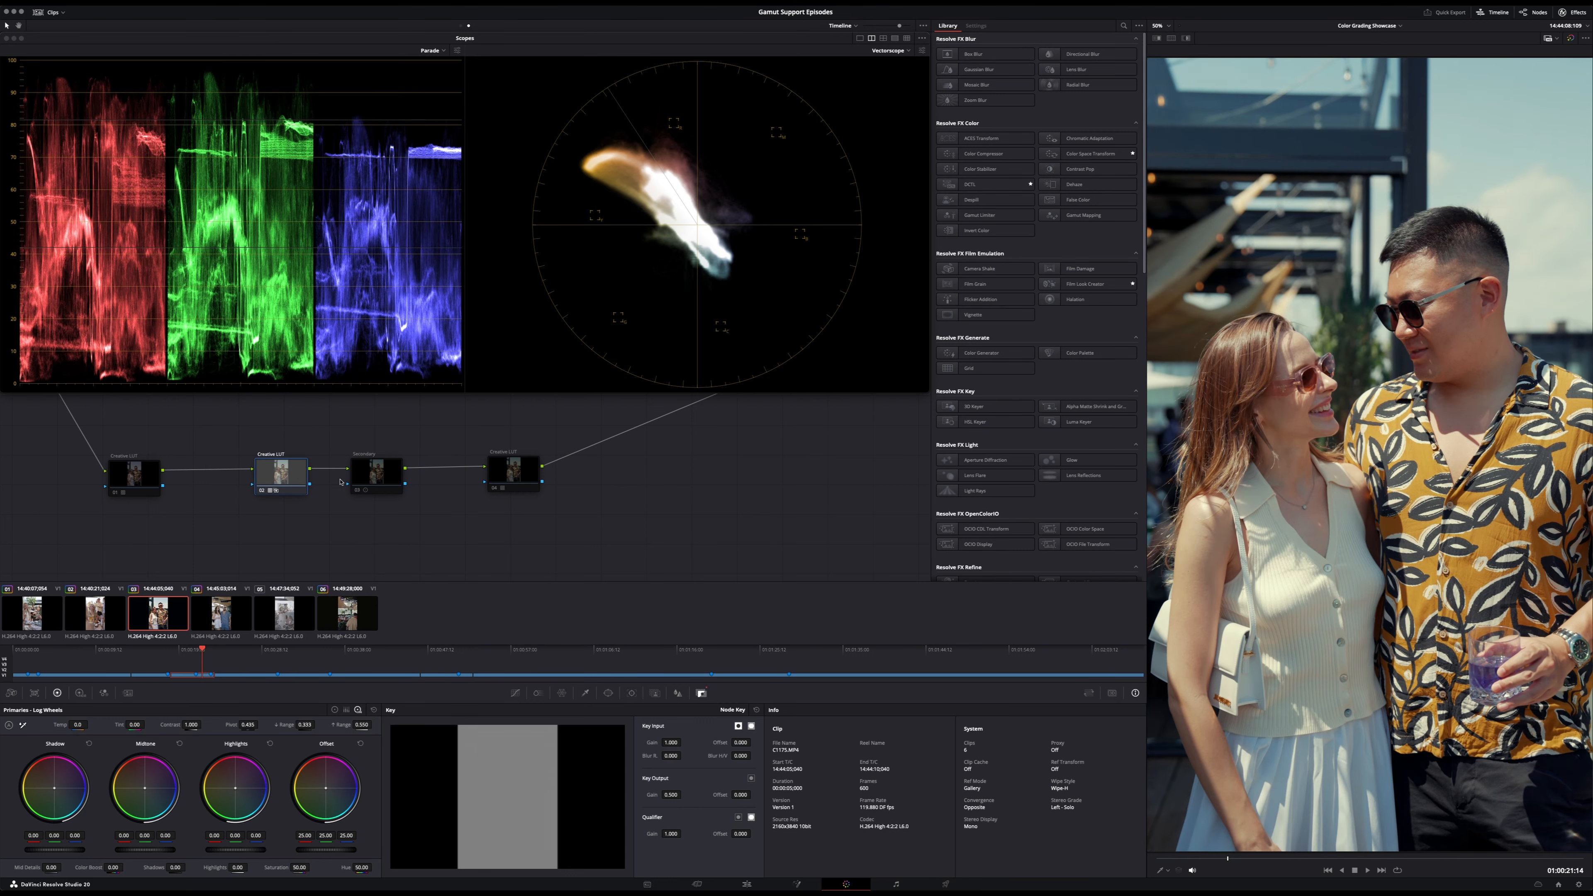
left_click(376, 471)
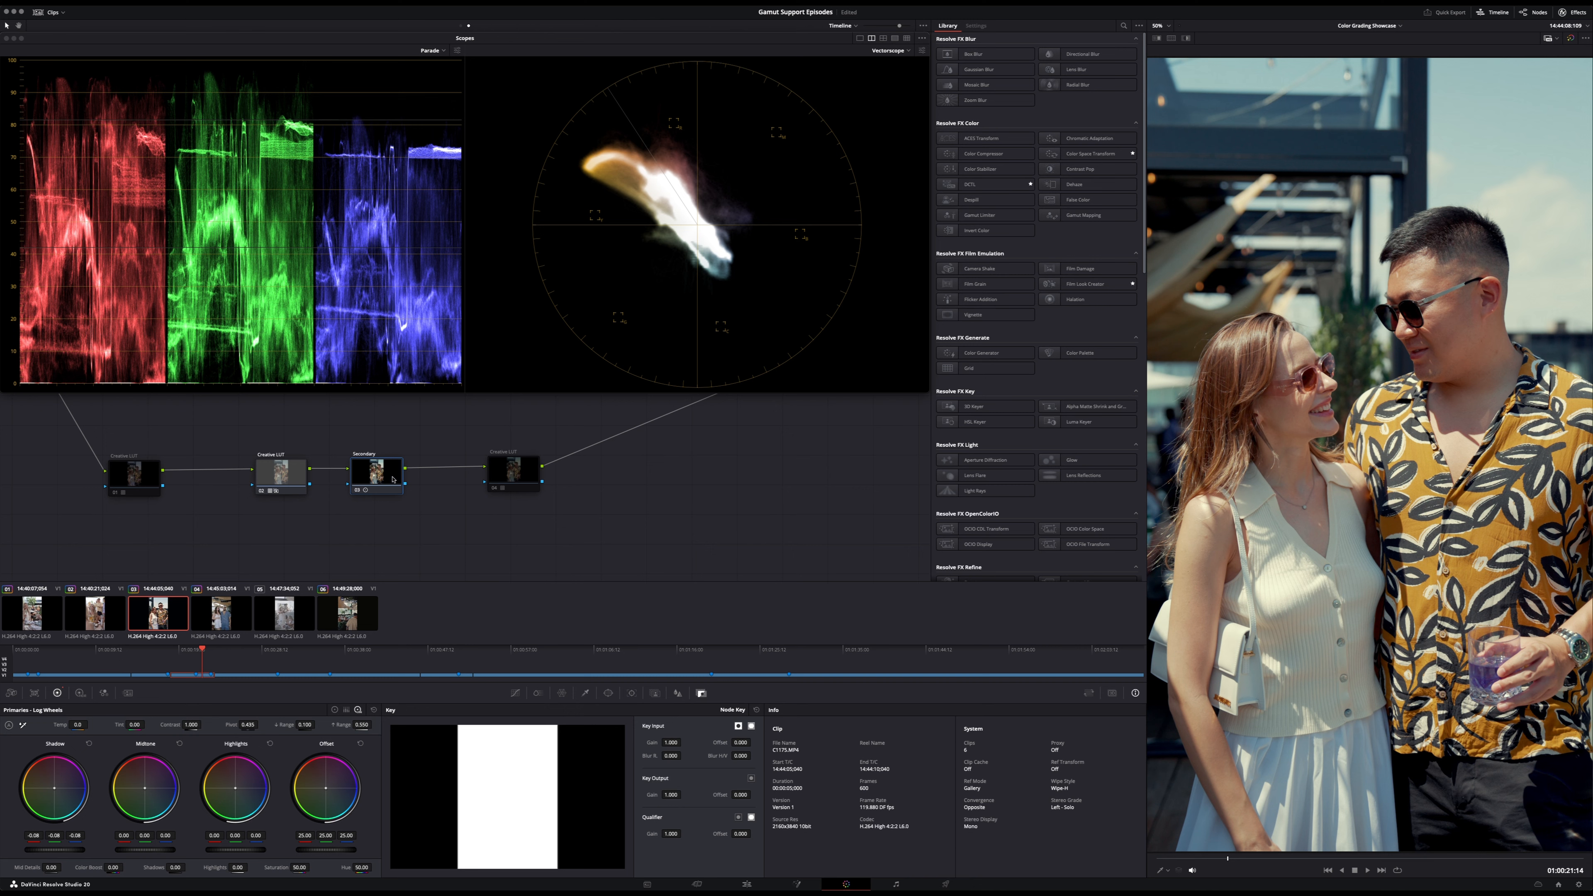
- Add a serial node after the Secondary node, apply a LUT to it, and label it Boost
key("alt+s")
right_click(493, 477)
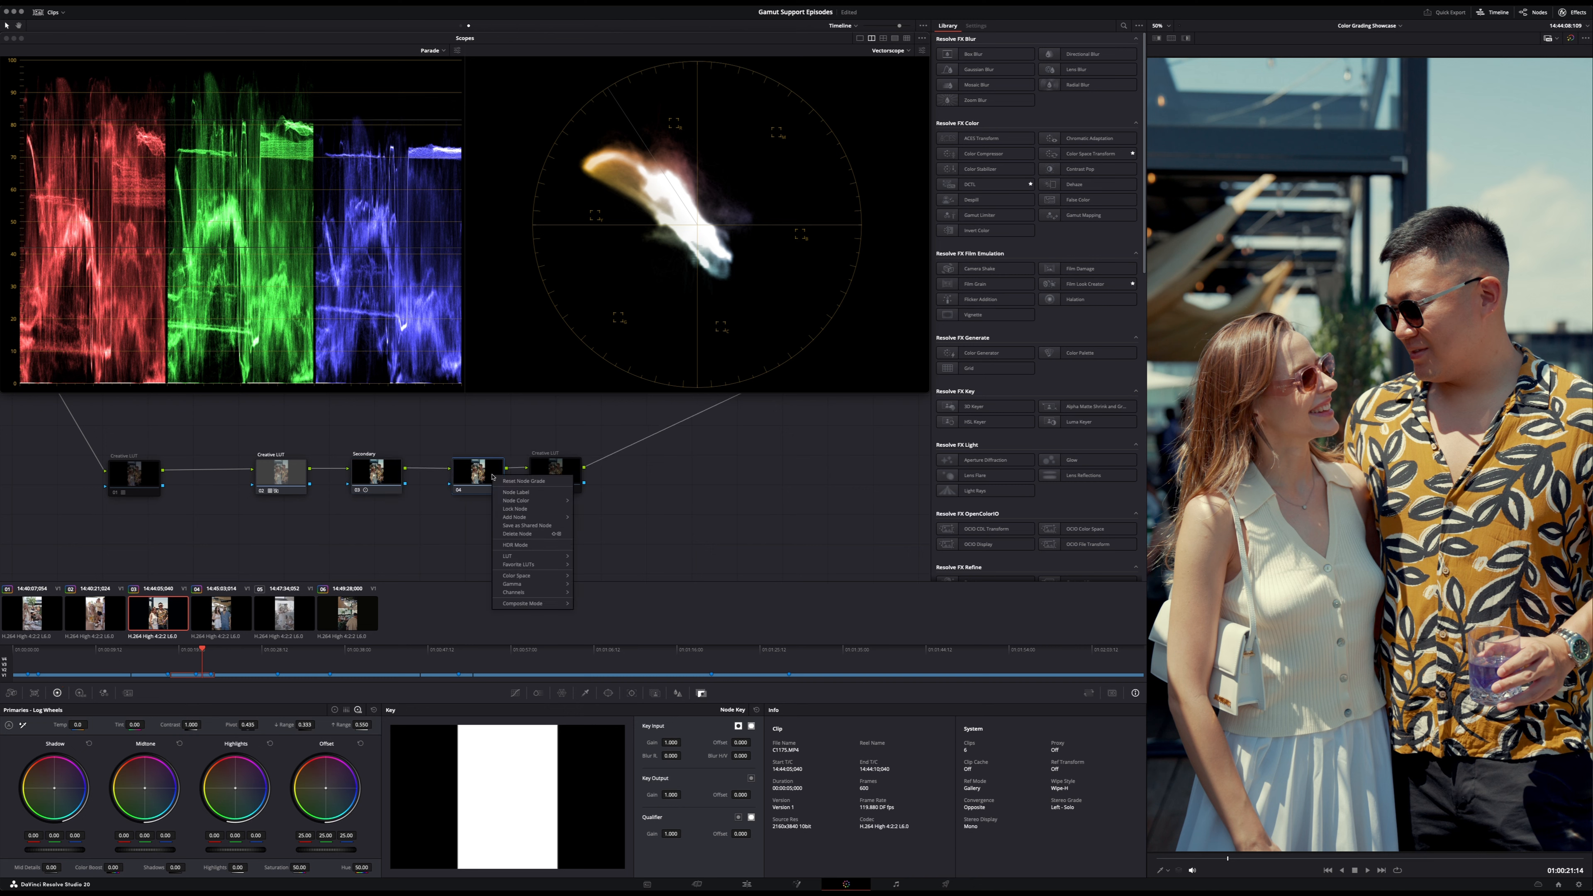
mouse_move(530, 556)
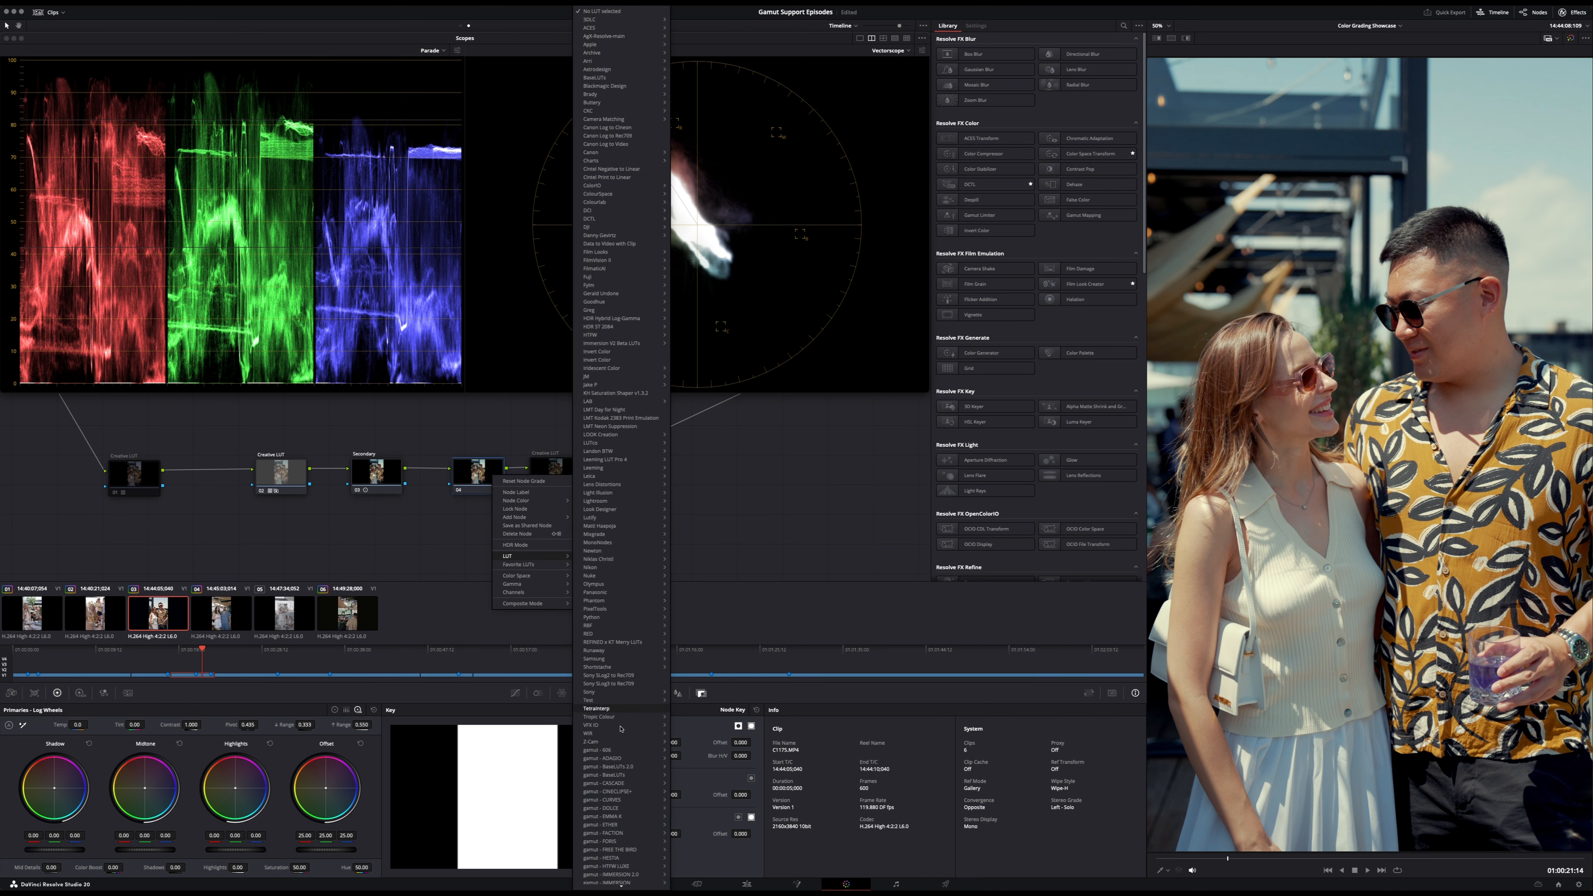
left_click(715, 841)
right_click(479, 466)
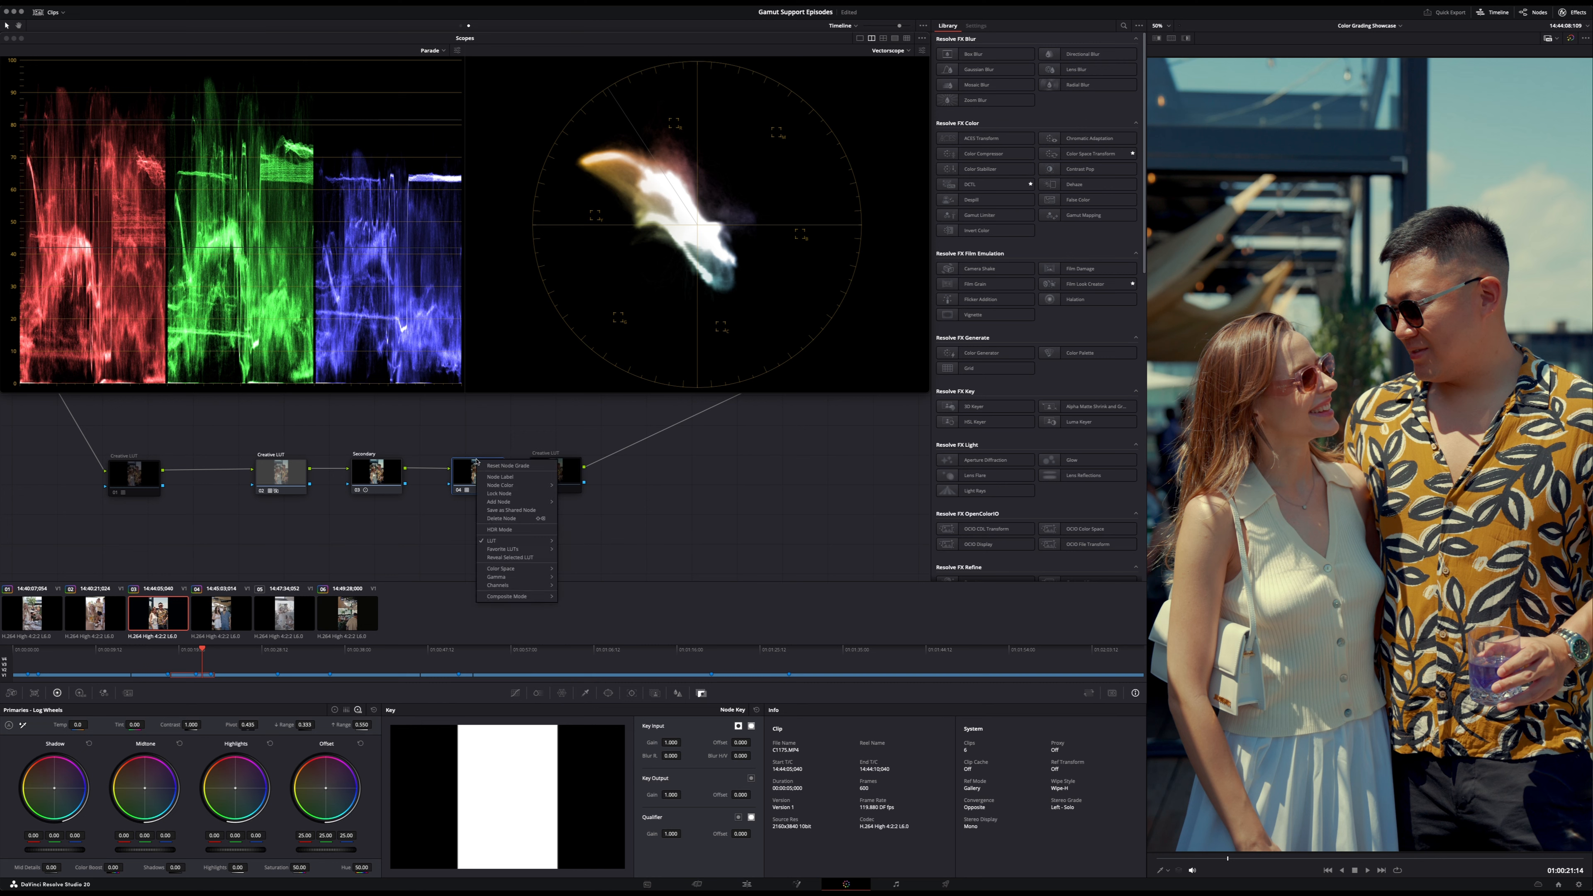
left_click(489, 481)
type("Boost")
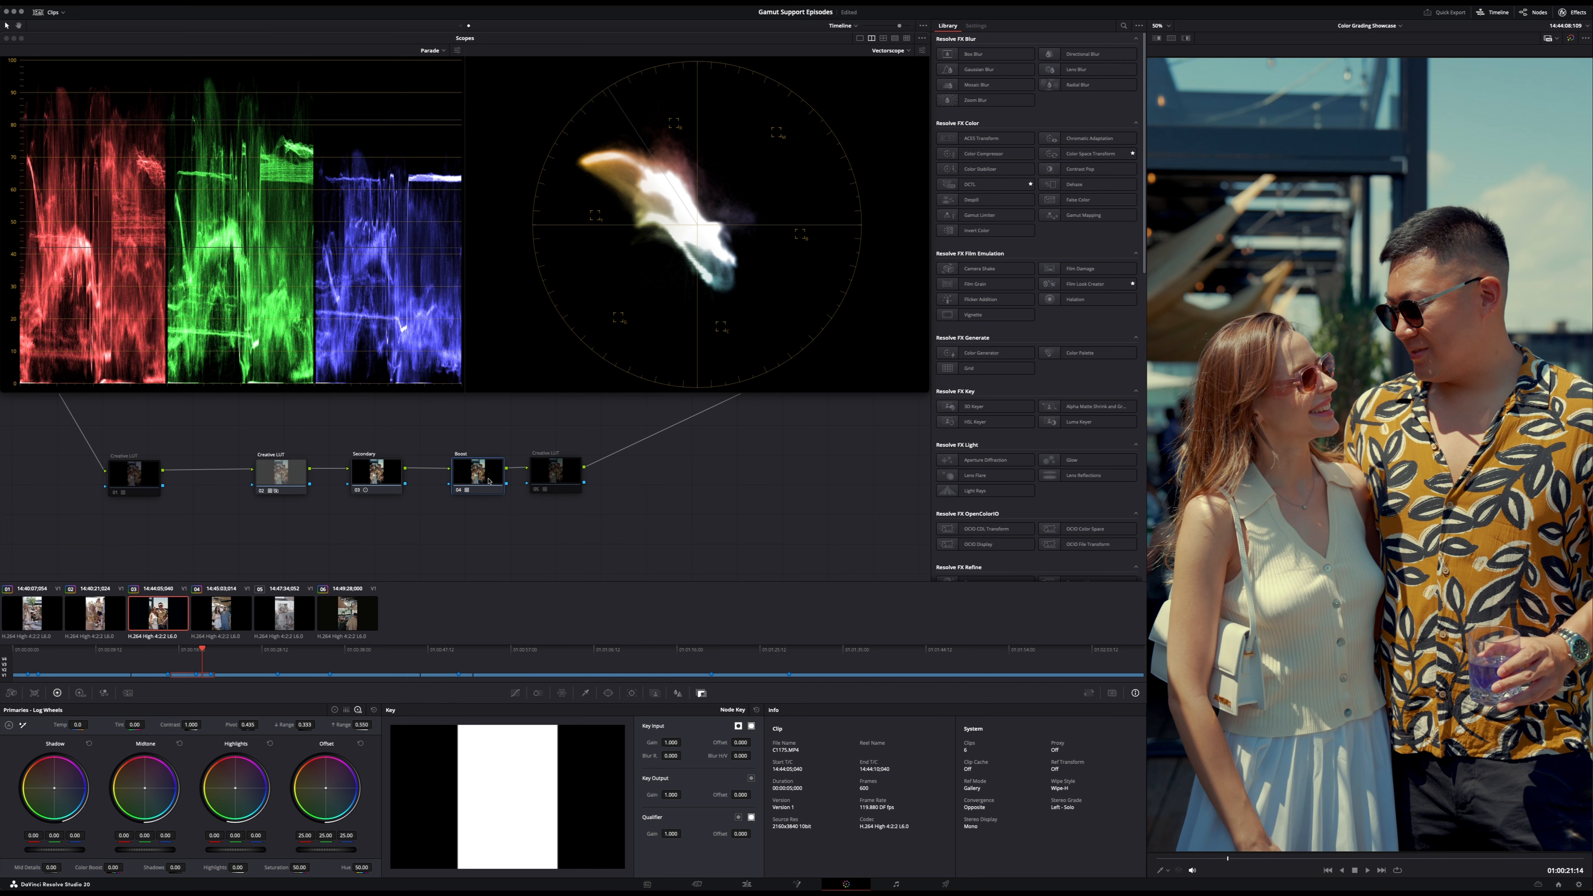
- Turn the Boost node off and back on to compare the image, checking the third clip's own nodes and the second clip
key("super+d")
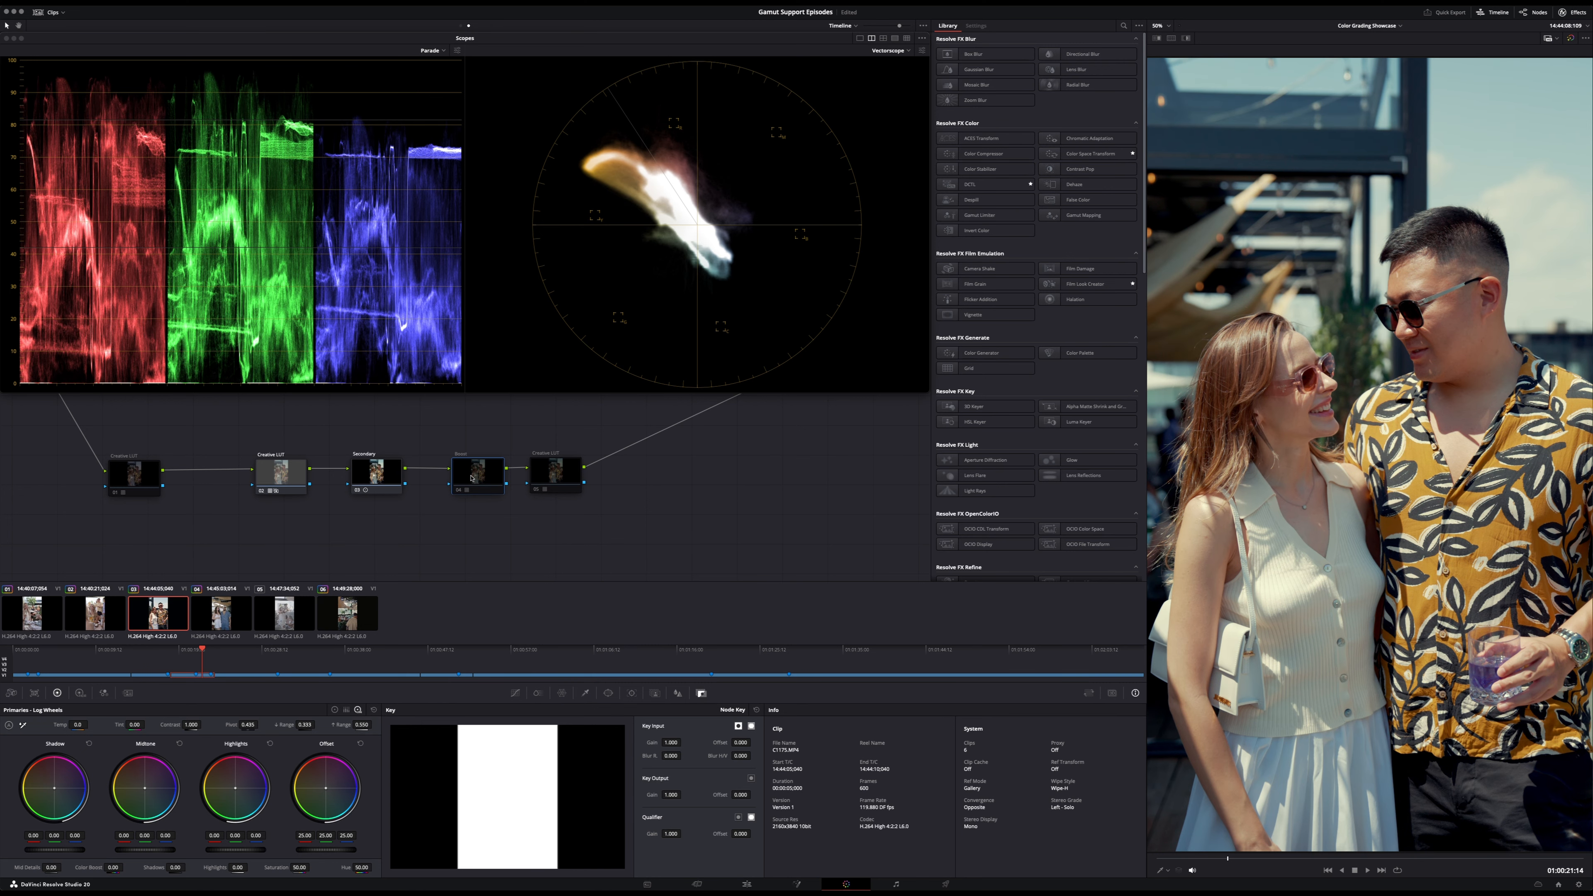
left_click(461, 26)
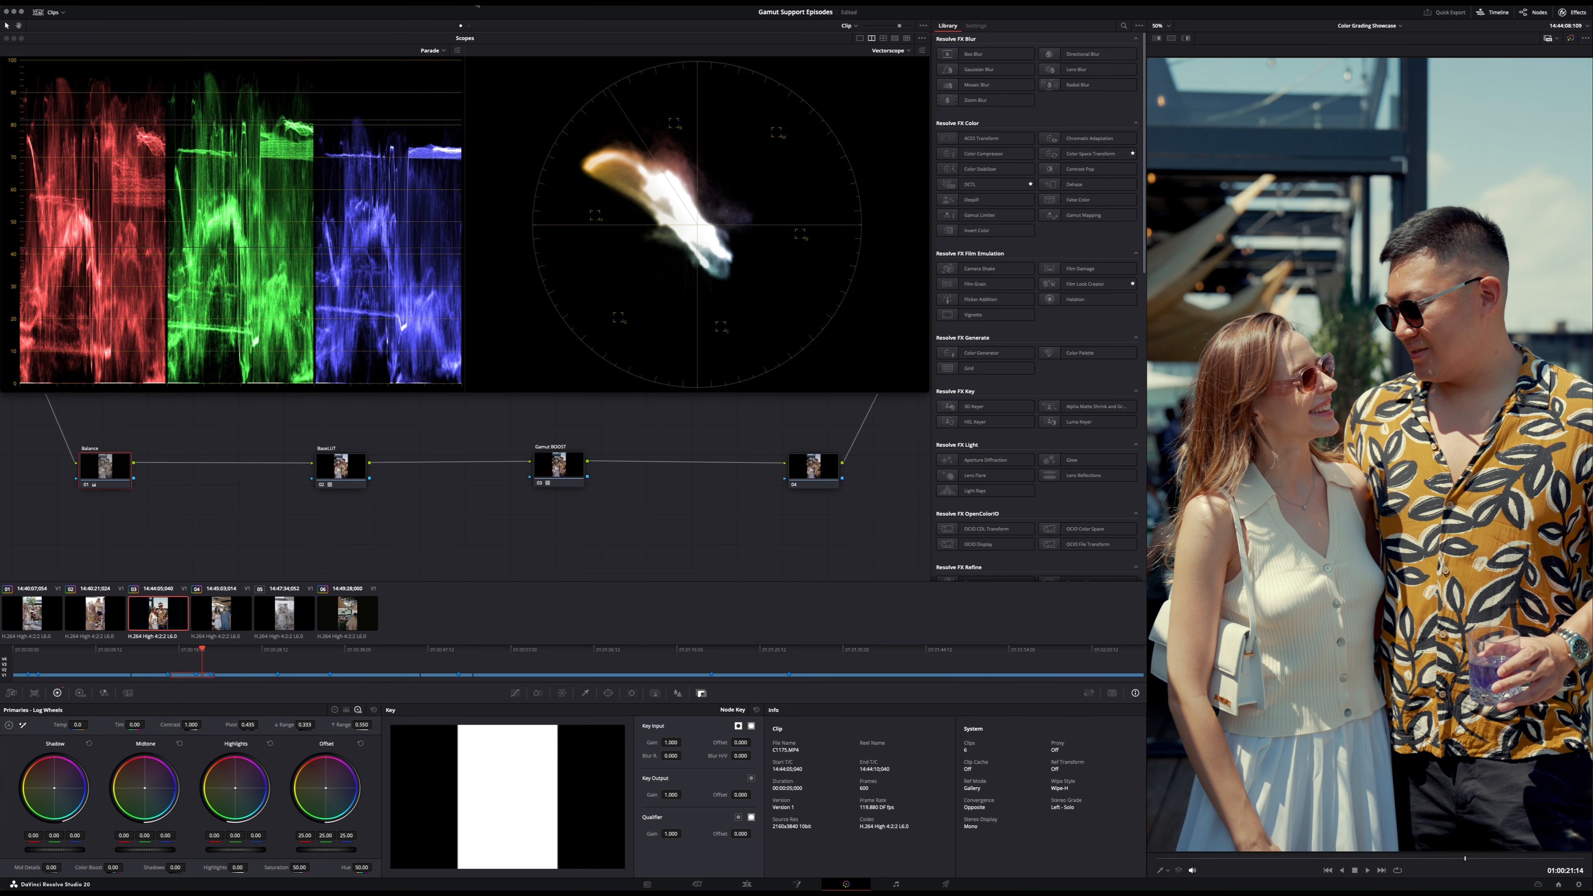
left_click(468, 26)
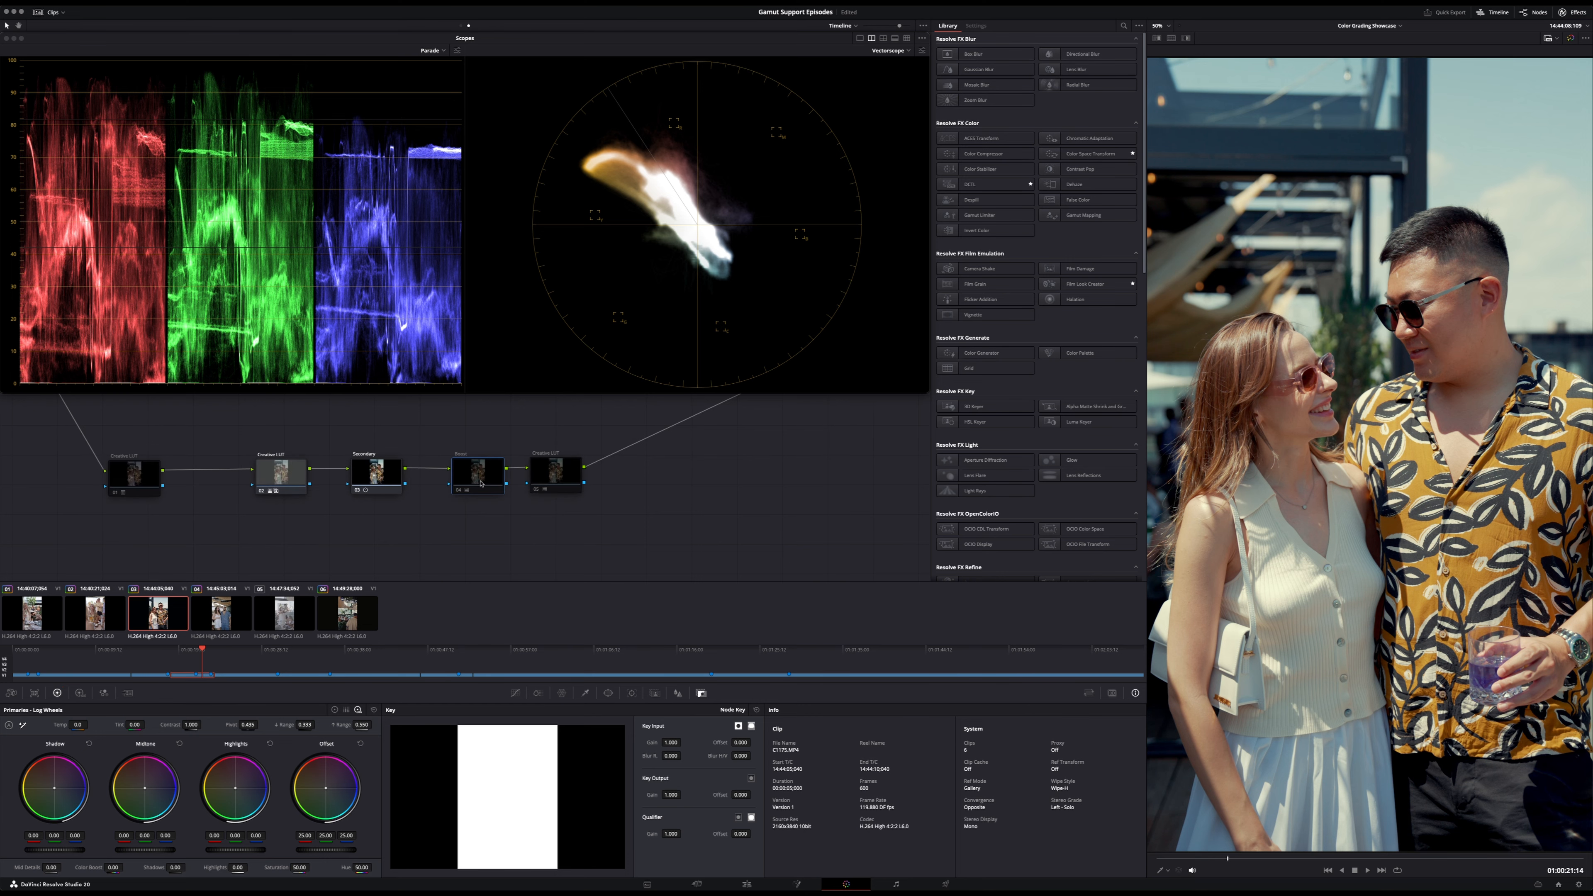
left_click(98, 619)
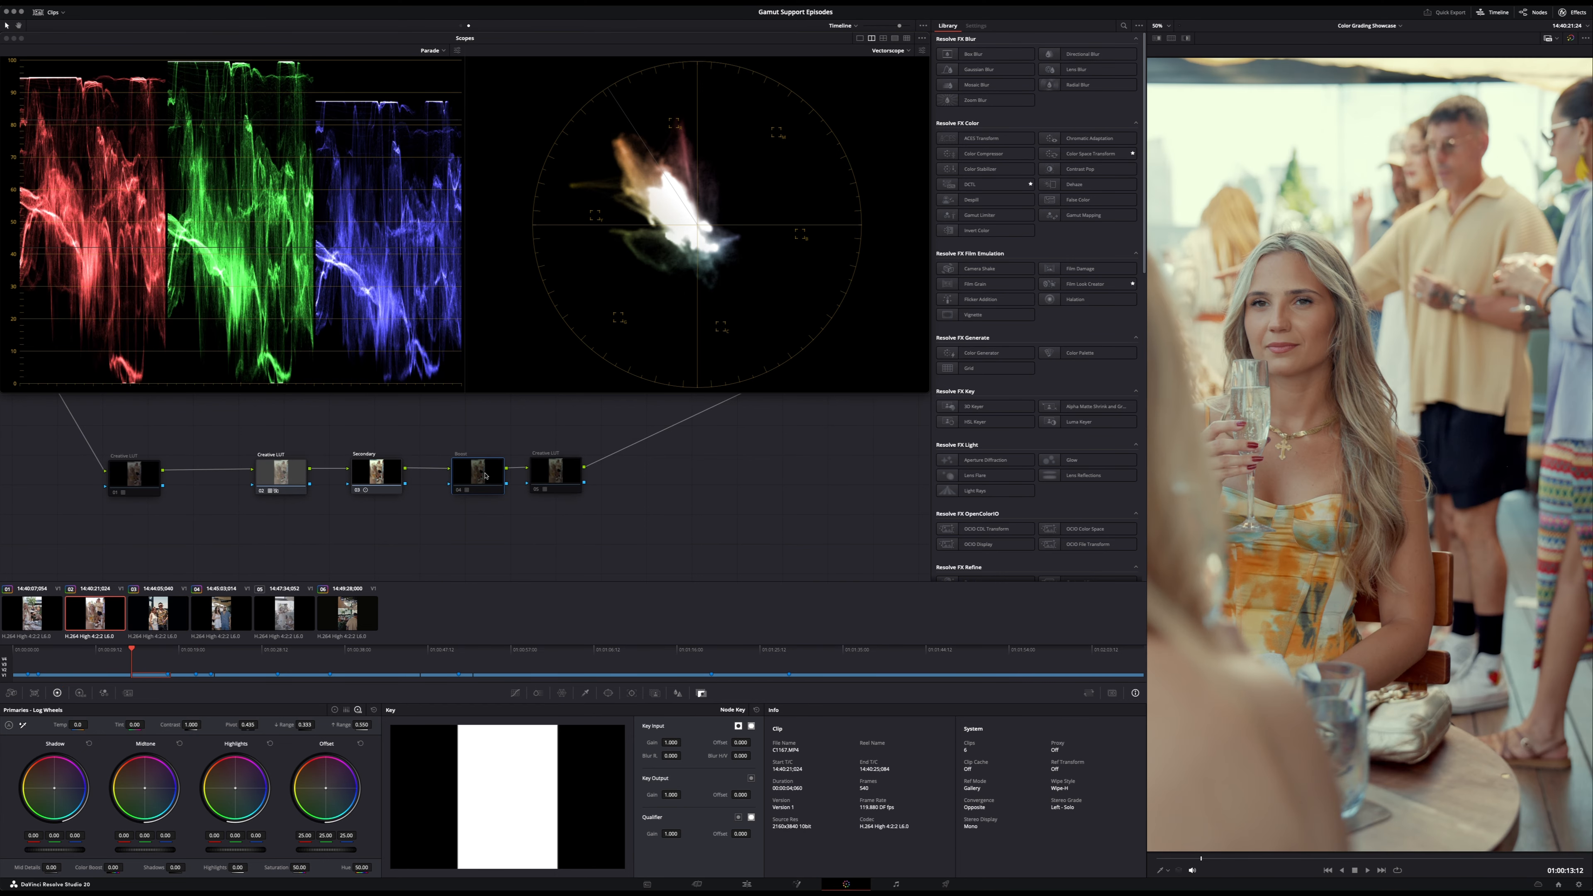
key("super+d")
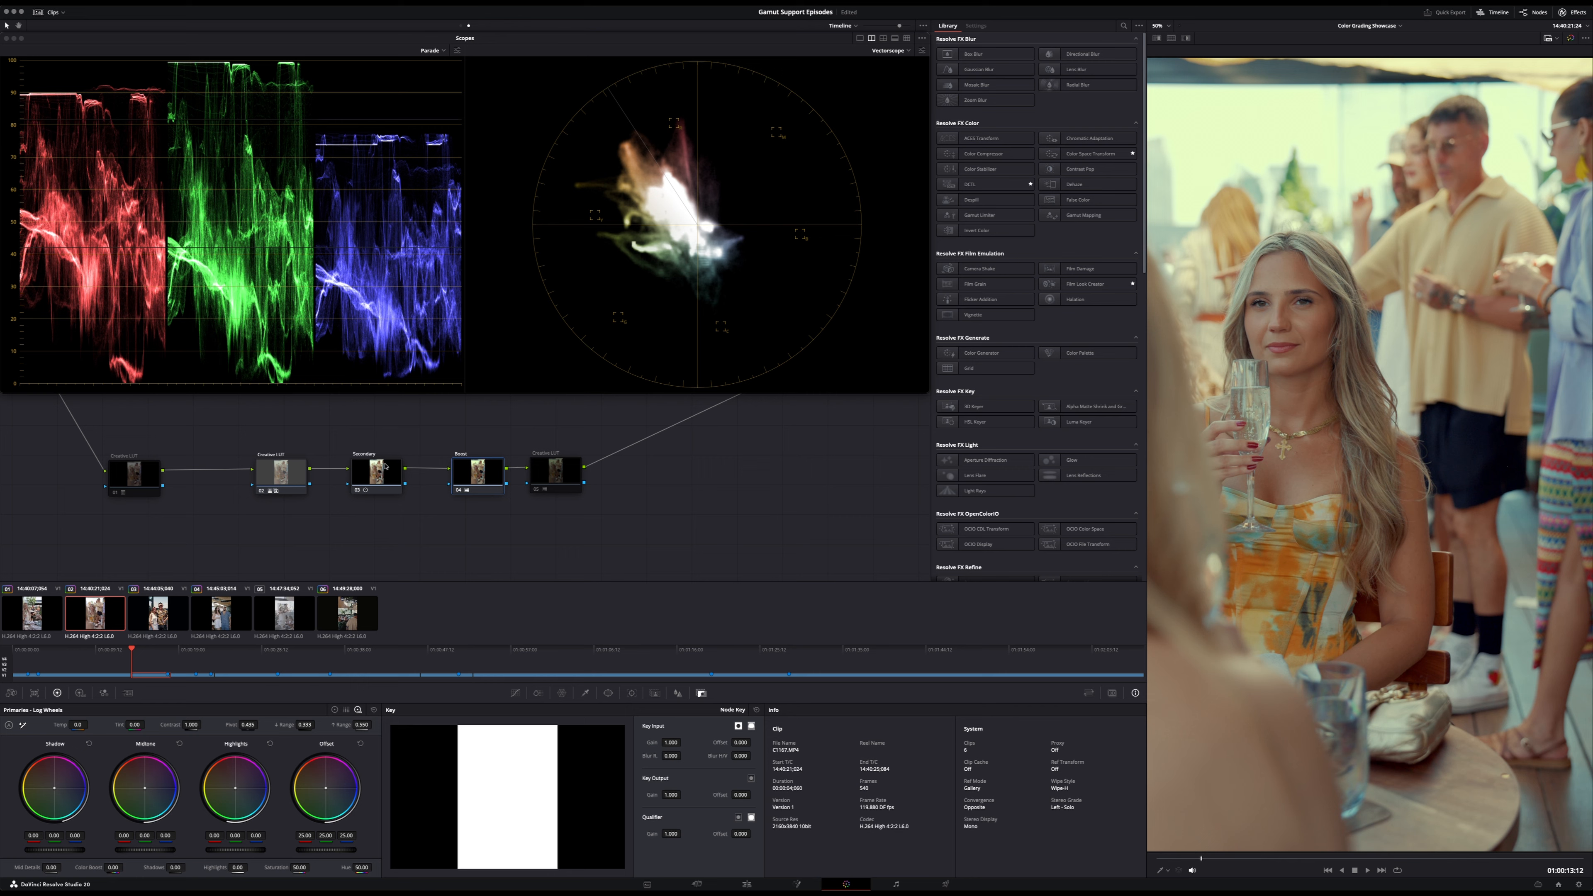
- Move the Boost node ahead of the second Creative LUT node in the timeline node graph and line up the nodes
left_click(285, 472)
key("shift+s")
left_click_drag(284, 512, 400, 474)
left_click(475, 472)
key("Delete")
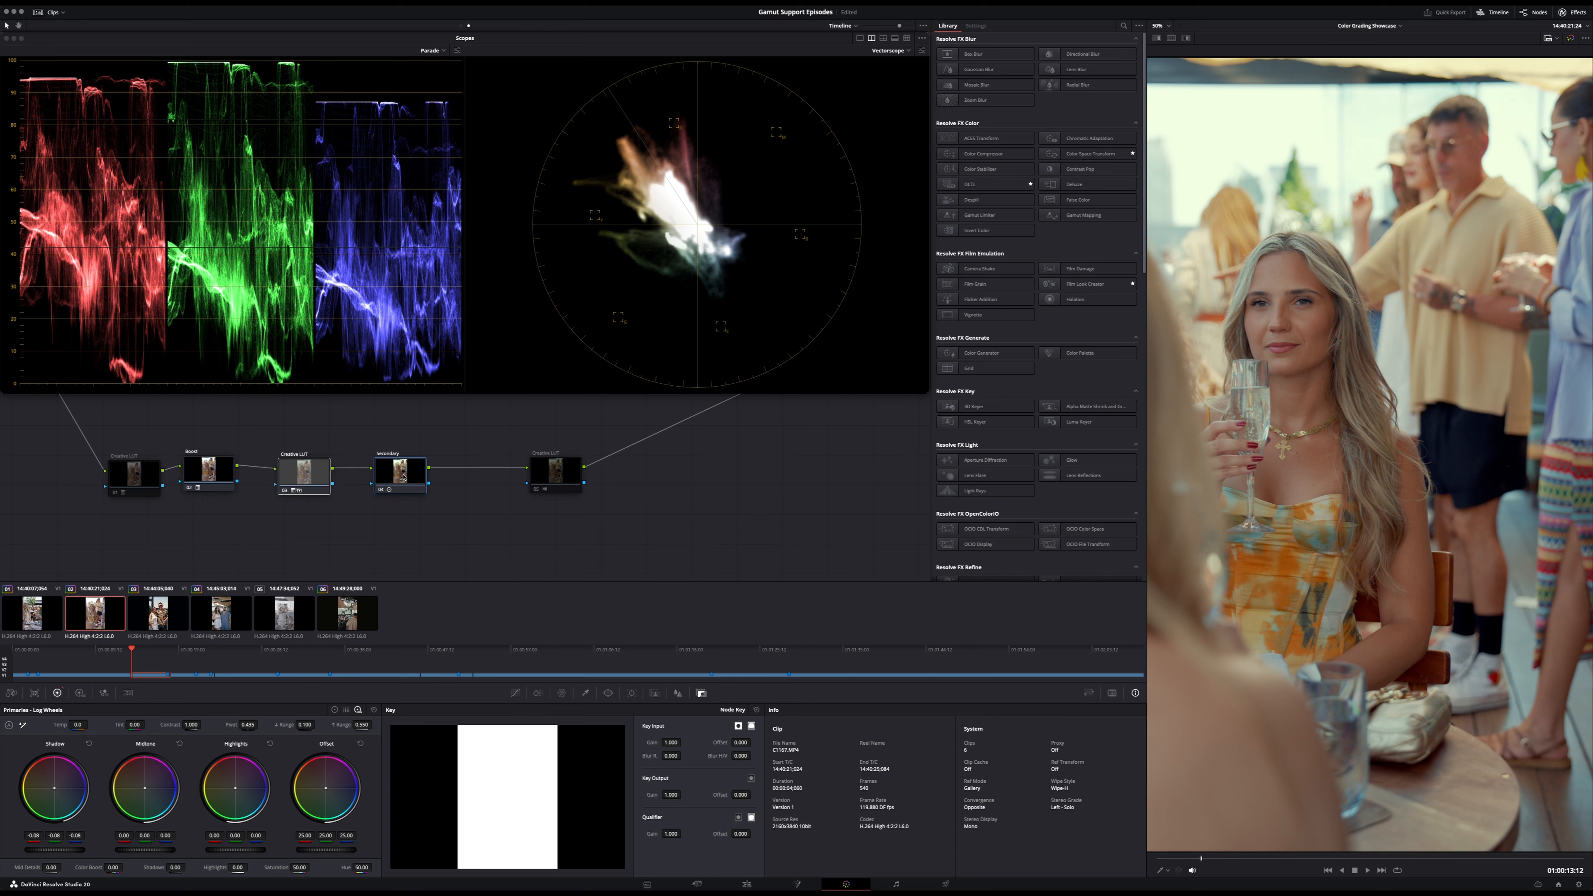
left_click(278, 486)
left_click_drag(194, 472, 203, 474)
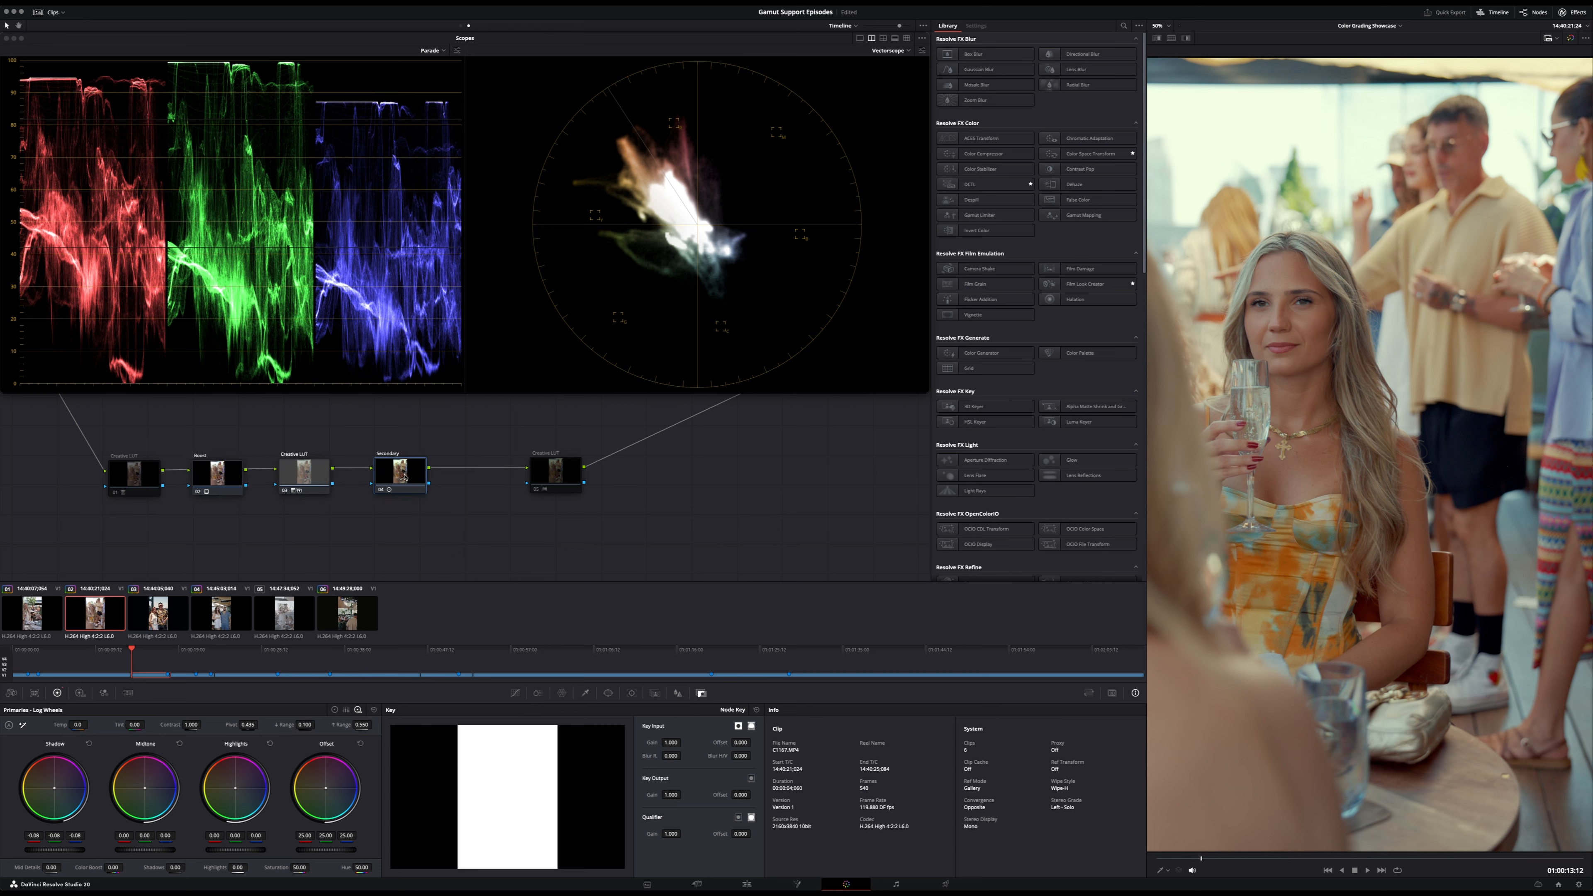
- Disable the Secondary node and compare a later frame of the second clip with the Boost node off and on
left_click(202, 474)
key("super+d")
key("super+d")
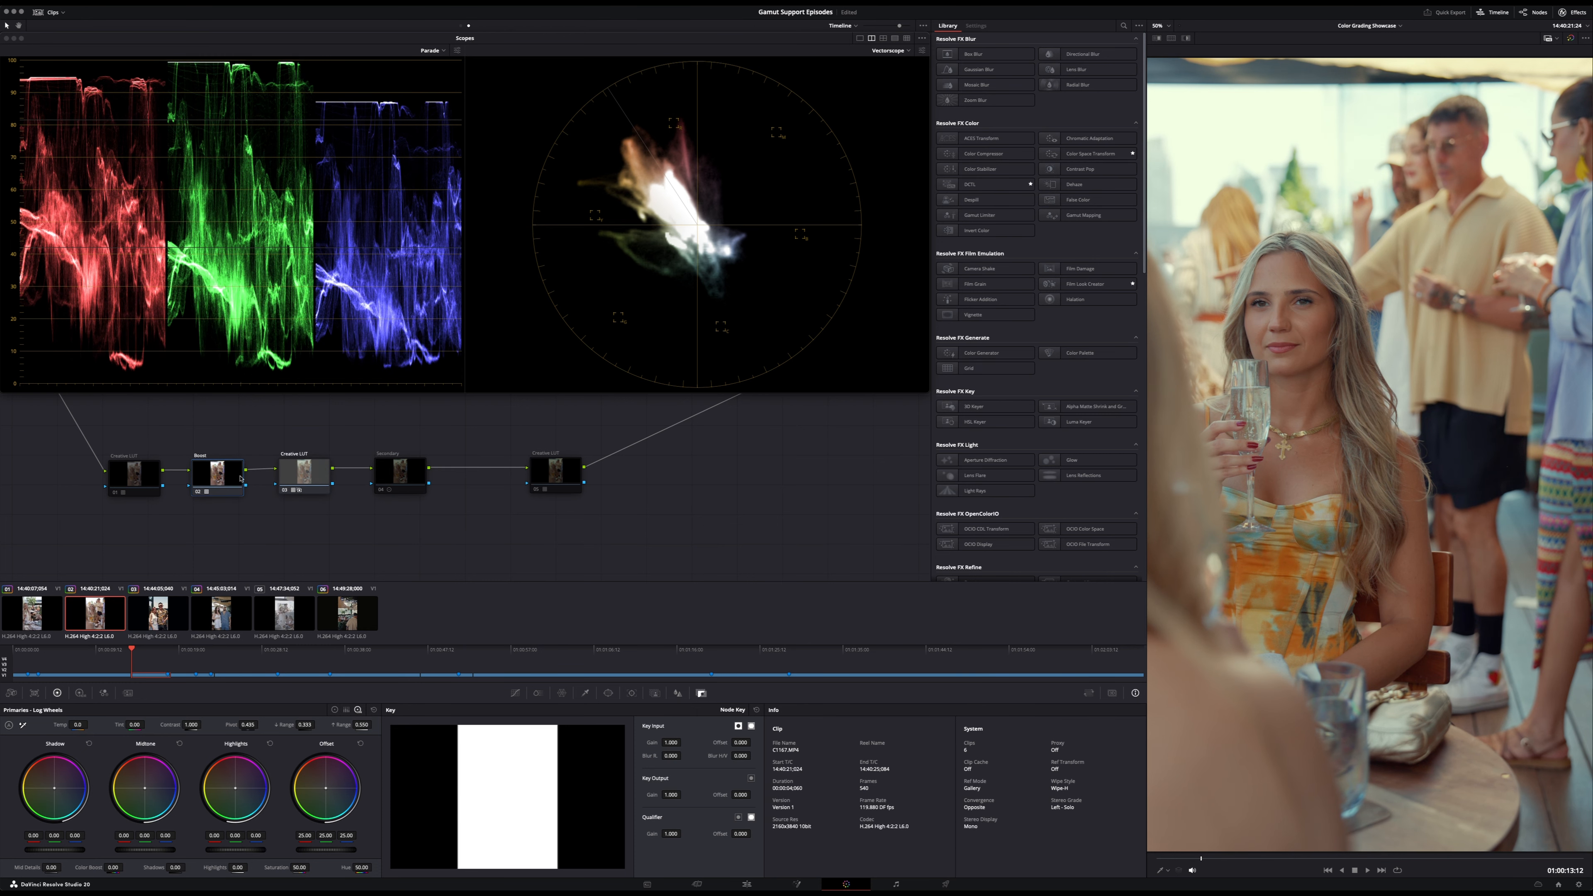
key("shift+Down")
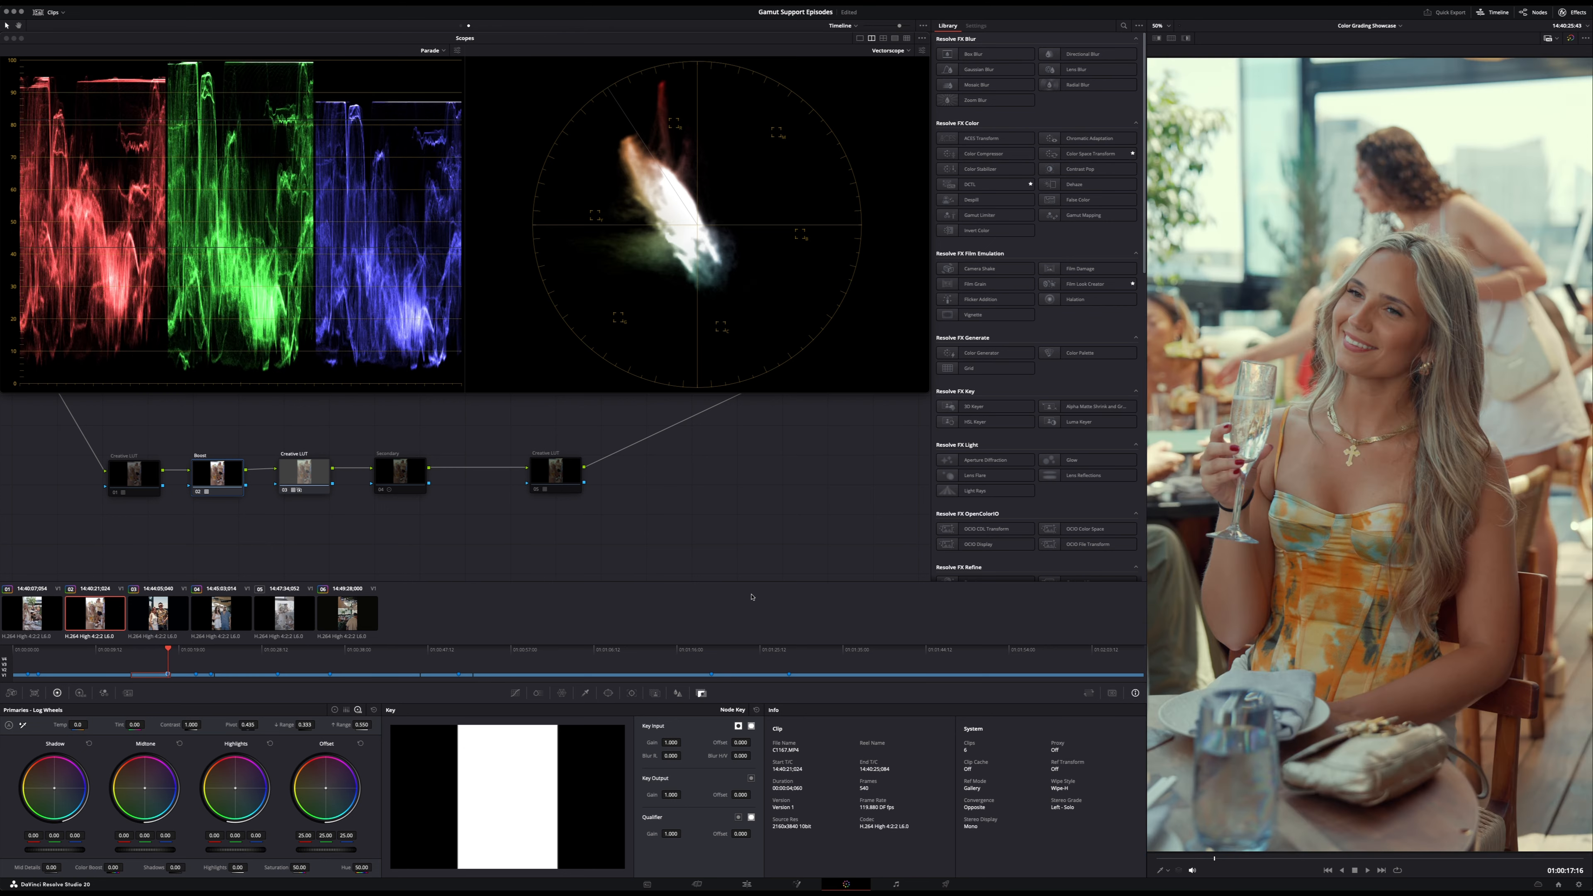
key("super+d")
- Set the Boost node's key output gain to 0.6 and compare the image with the node off and on
key("super+d")
key("super+d")
key("super+d")
key("super+d")
key("super+d")
left_click(671, 795)
type("0.6")
key("Return")
- Compare the second clip with the second Creative LUT node turned off and on
key("super+d")
key("super+d")
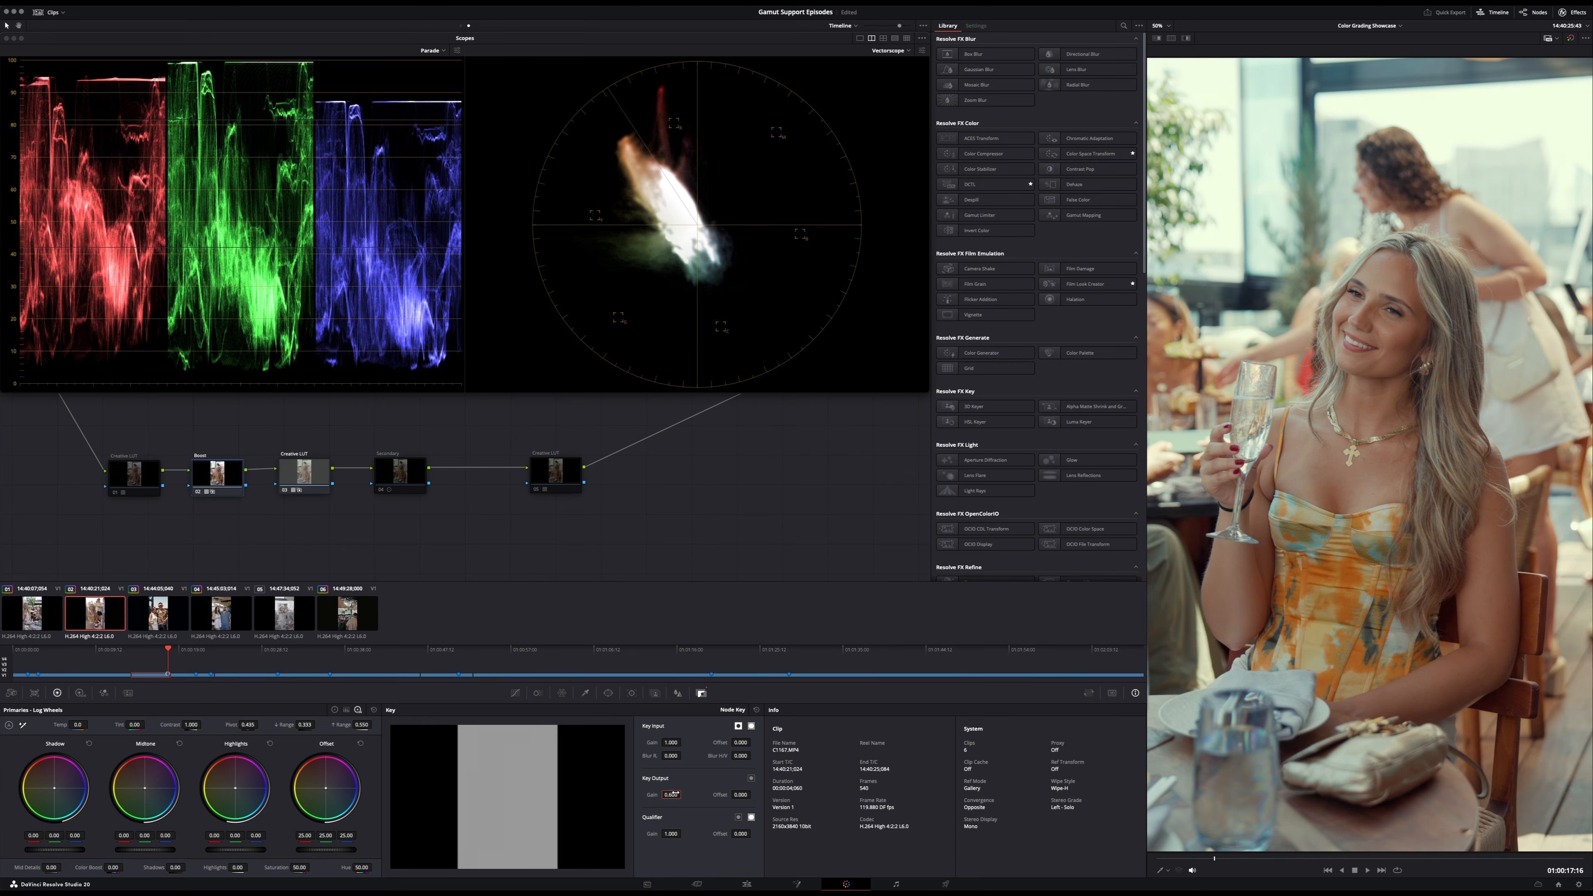
left_click(302, 471)
key("super+d")
key("super+d")
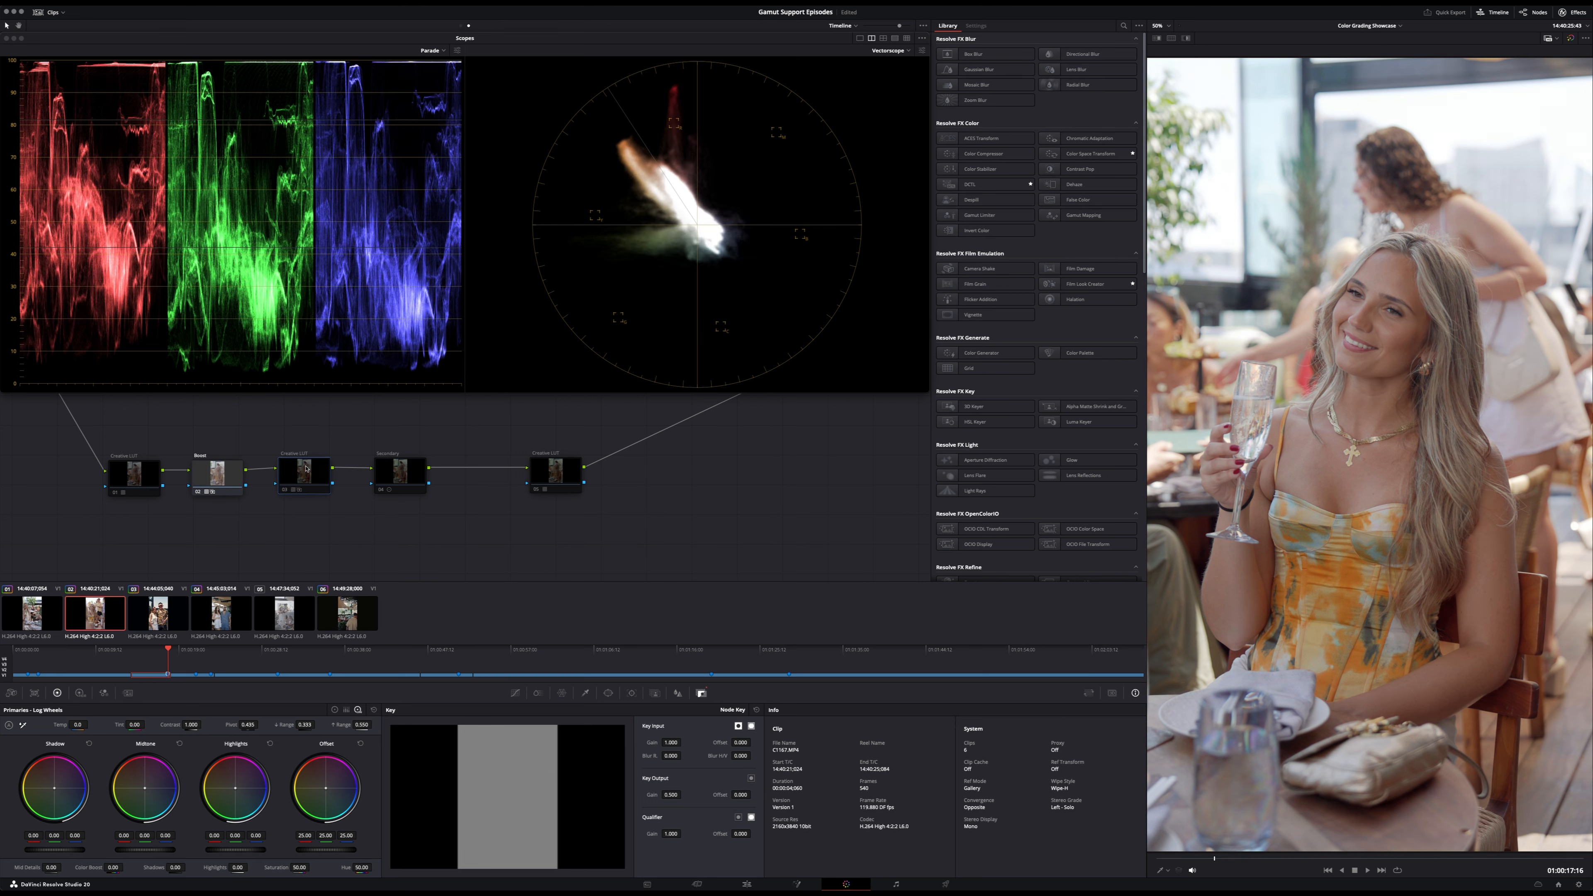
key("super+d")
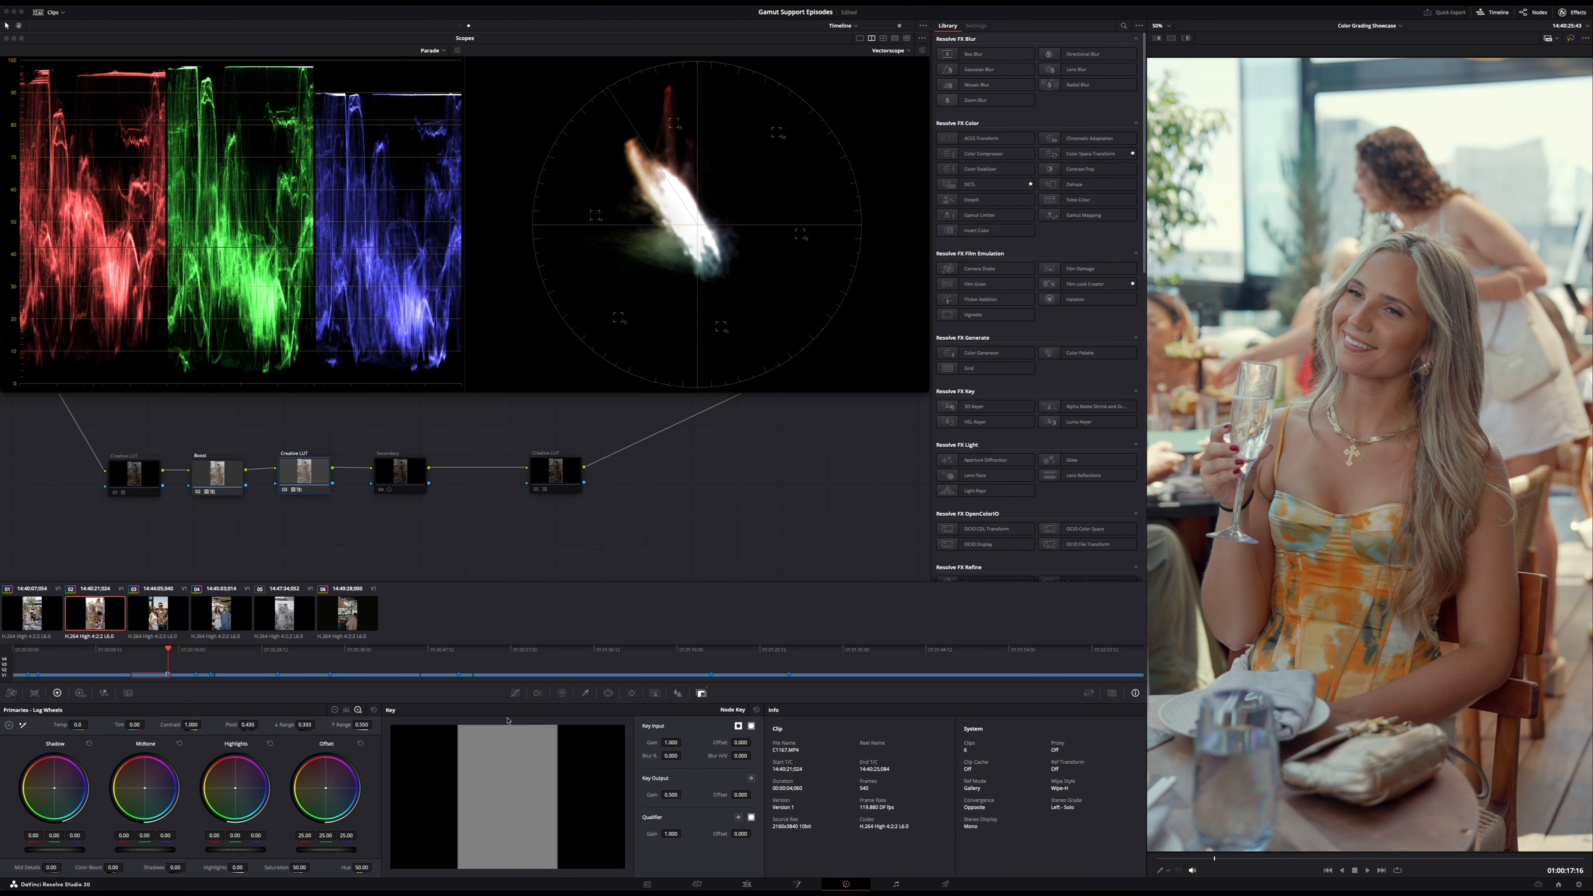
- Set the second Creative LUT node's key output gain to 1 and compare the second clip with the node off and on
double_click(671, 795)
type("1")
key("Return")
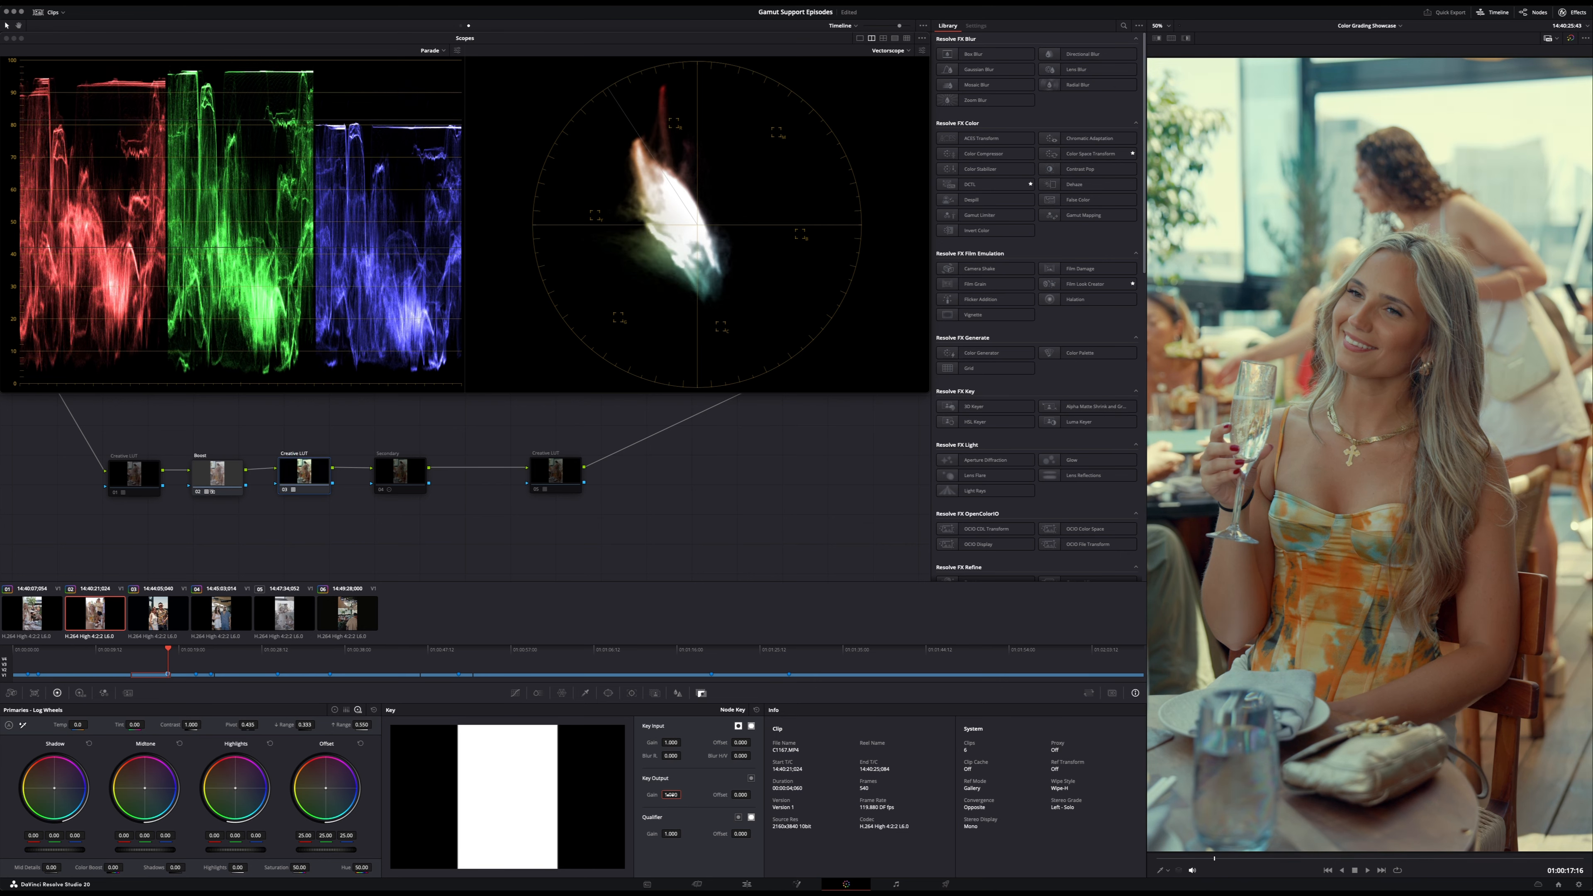
key("super+d")
key("super+d")
- Play the first clip and step through the first three clips to examine how the timeline look holds up on each
left_click(43, 608)
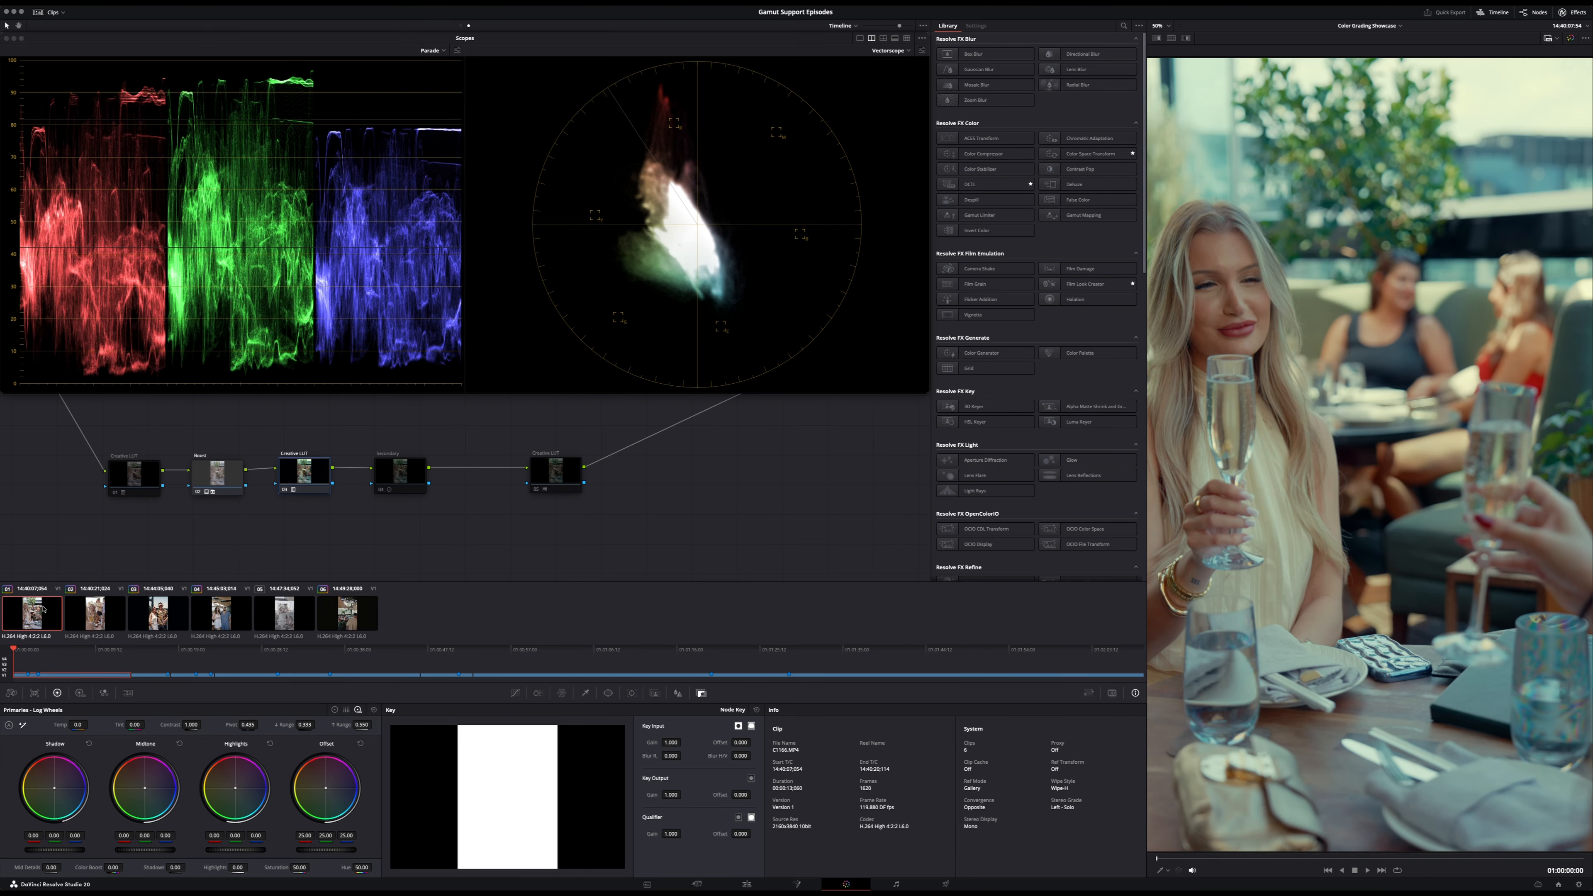
key("space")
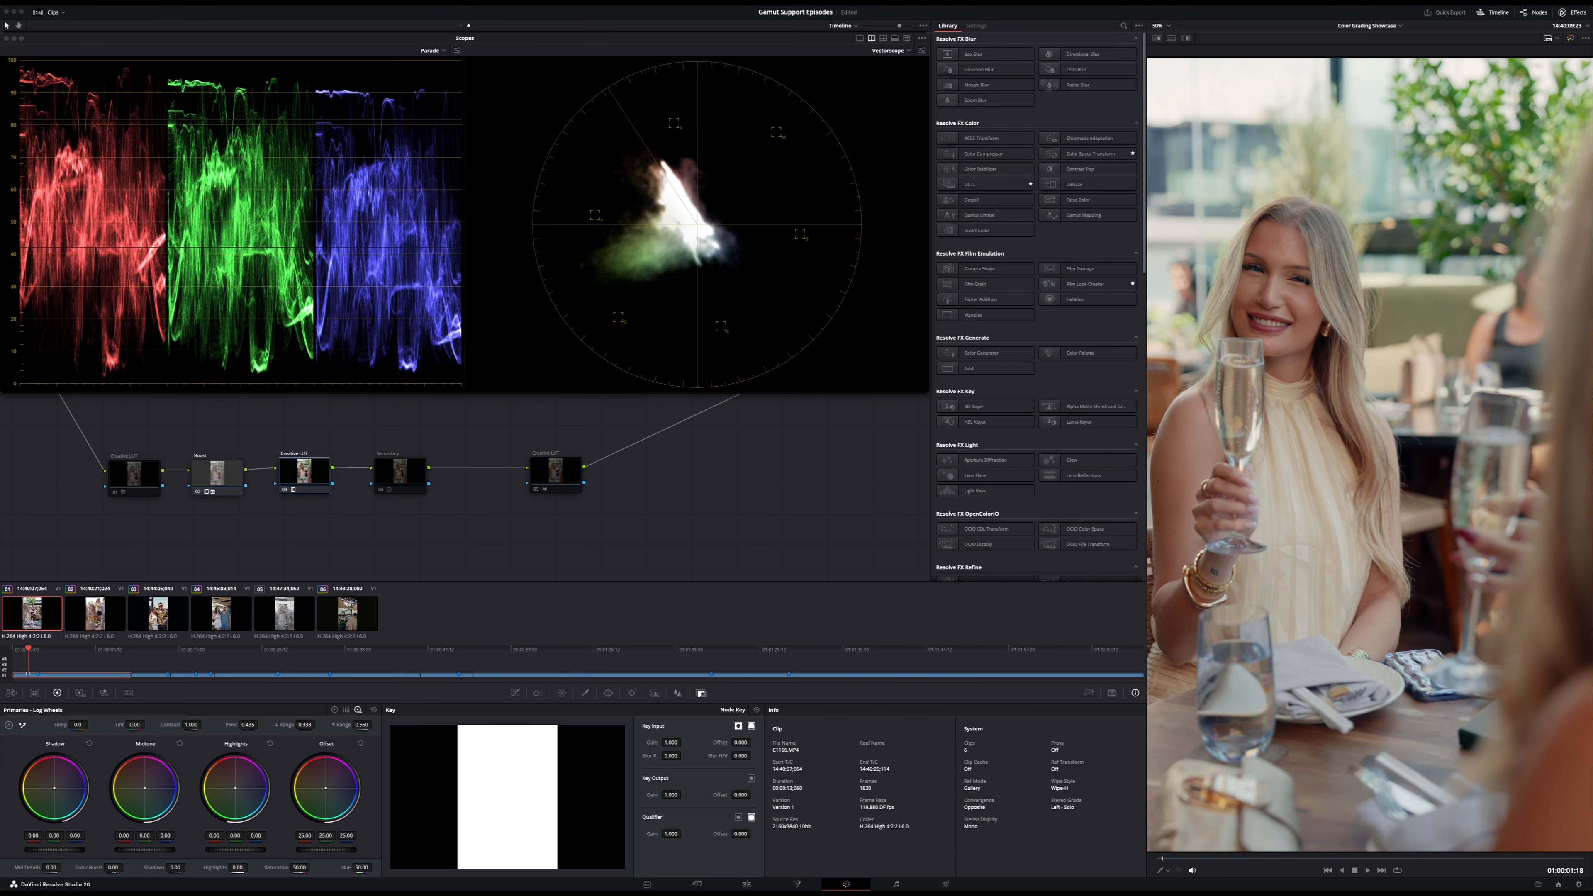
left_click(157, 617)
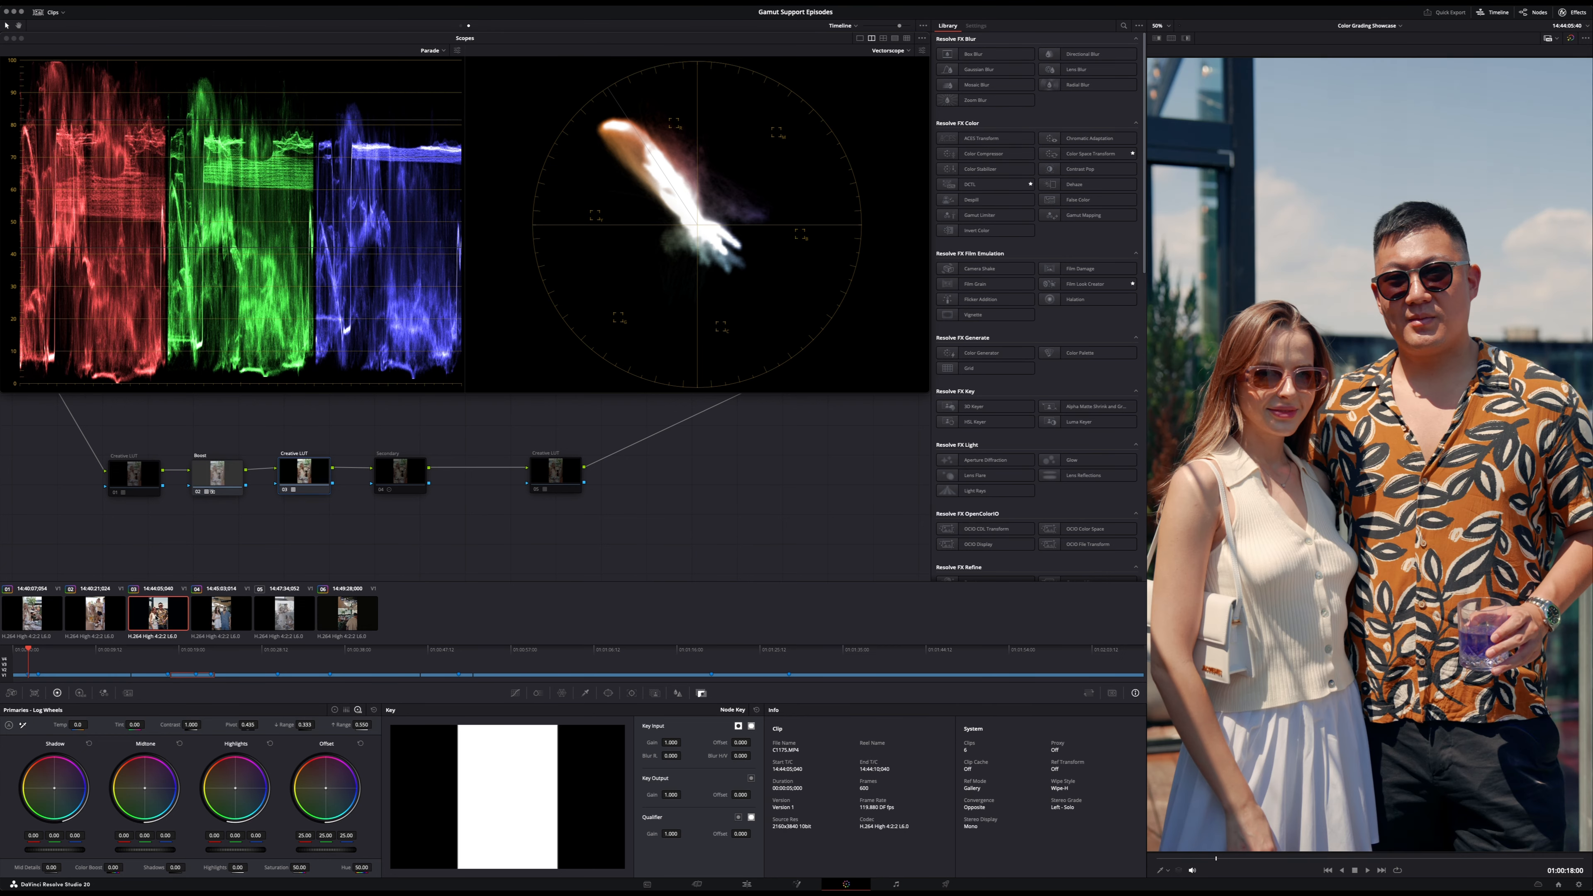
key("shift+Down")
key("shift+Up")
left_click(33, 618)
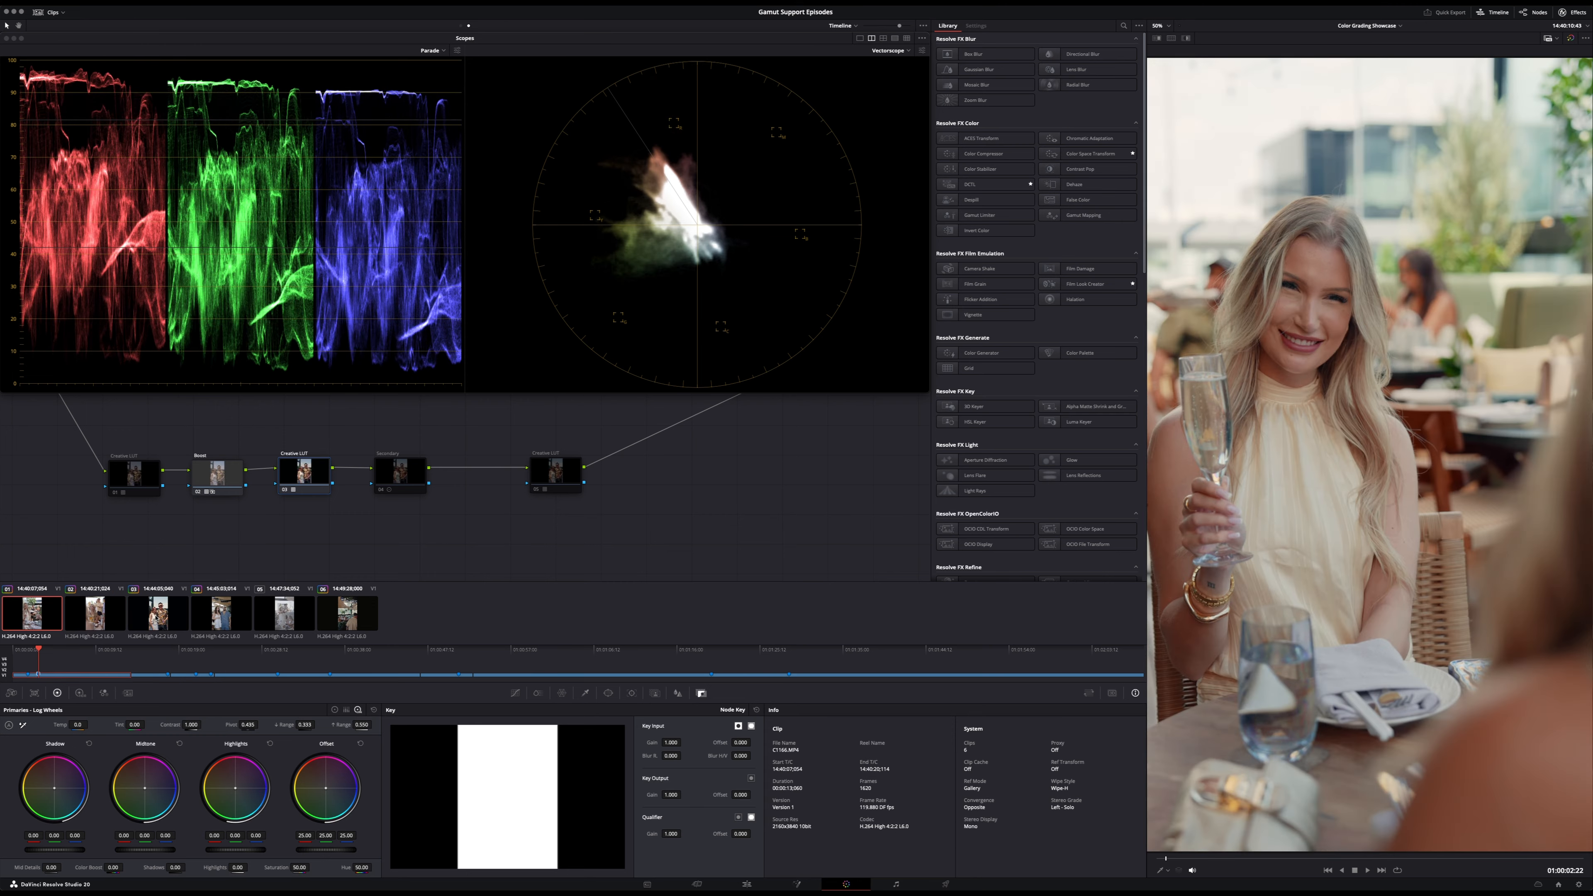
key("shift+Down")
key("shift+Down")
key("shift+Down")
key("shift+Down")
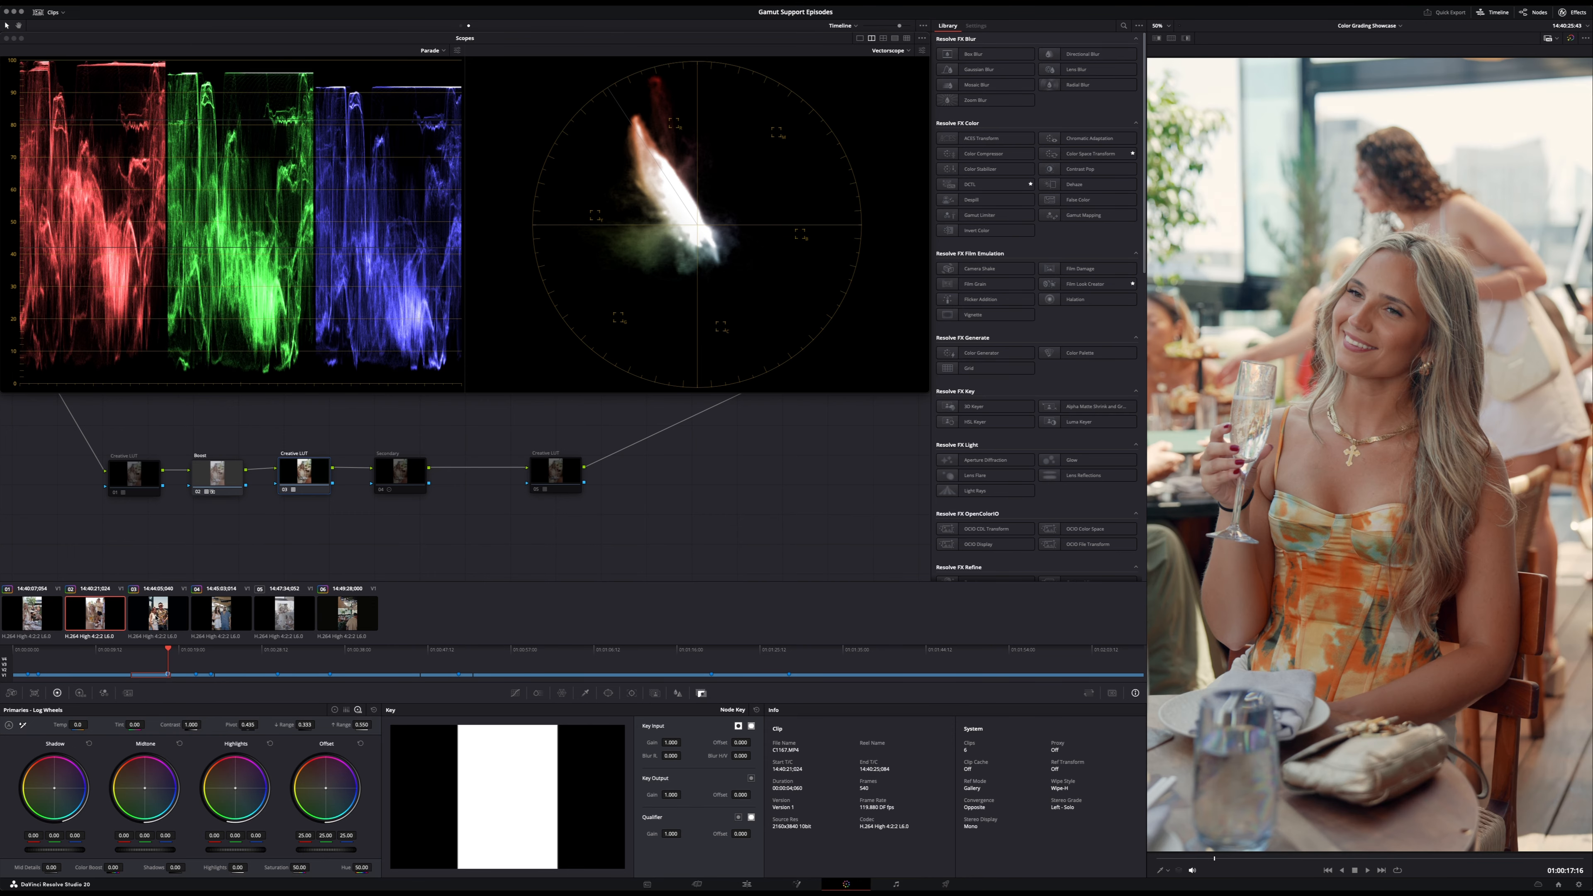
key("shift+Down")
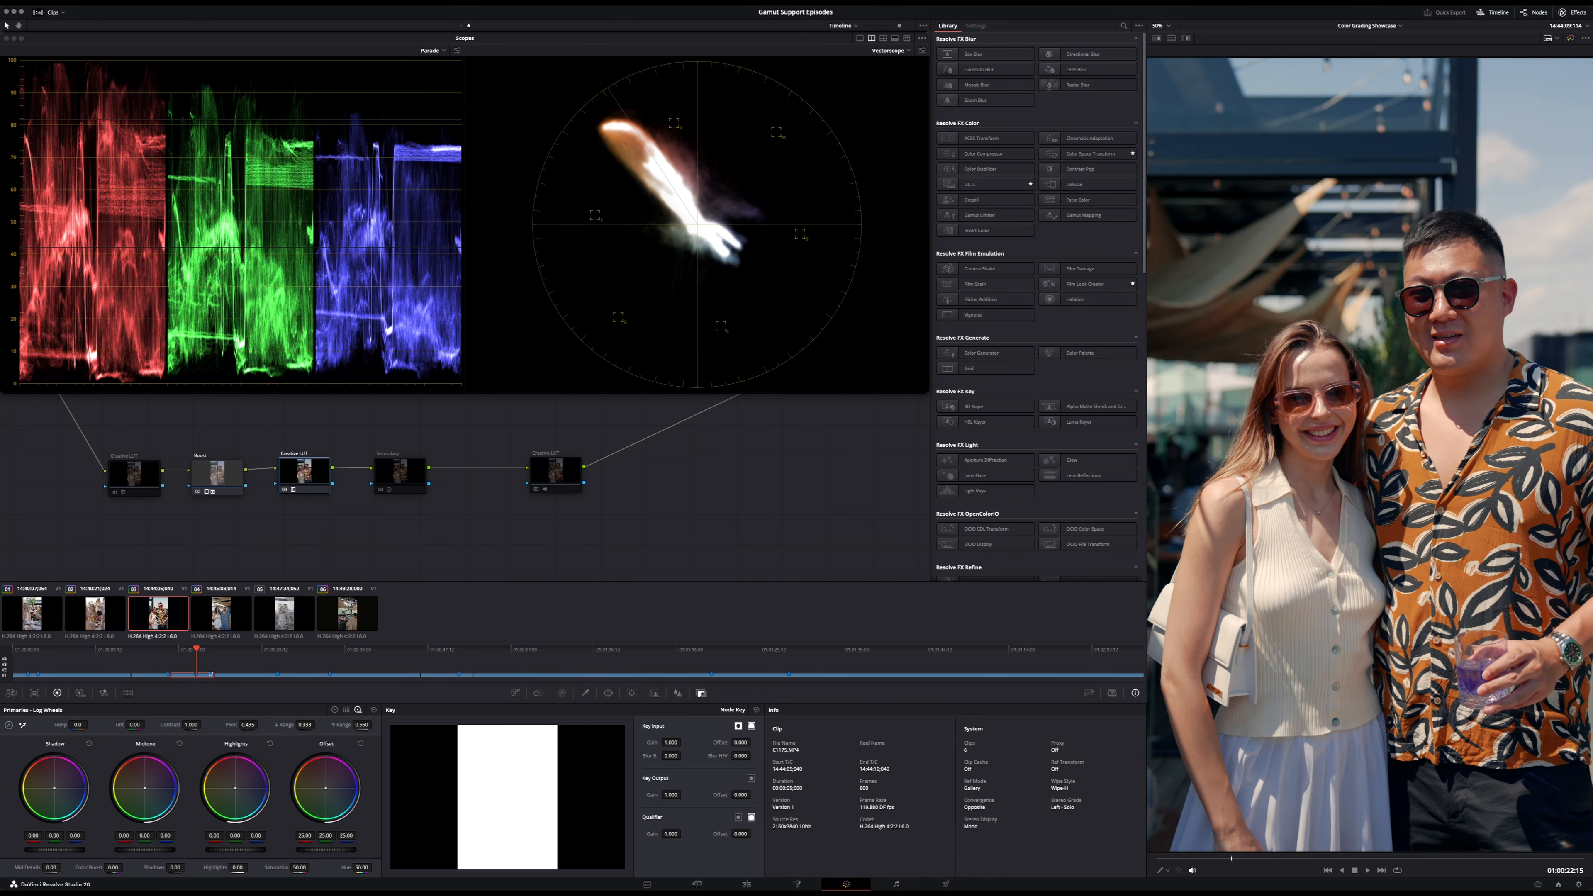
- Set the second Creative LUT node's key output gain to 0.5 on the second clip and compare the image with it and Boost toggled
left_click(114, 618)
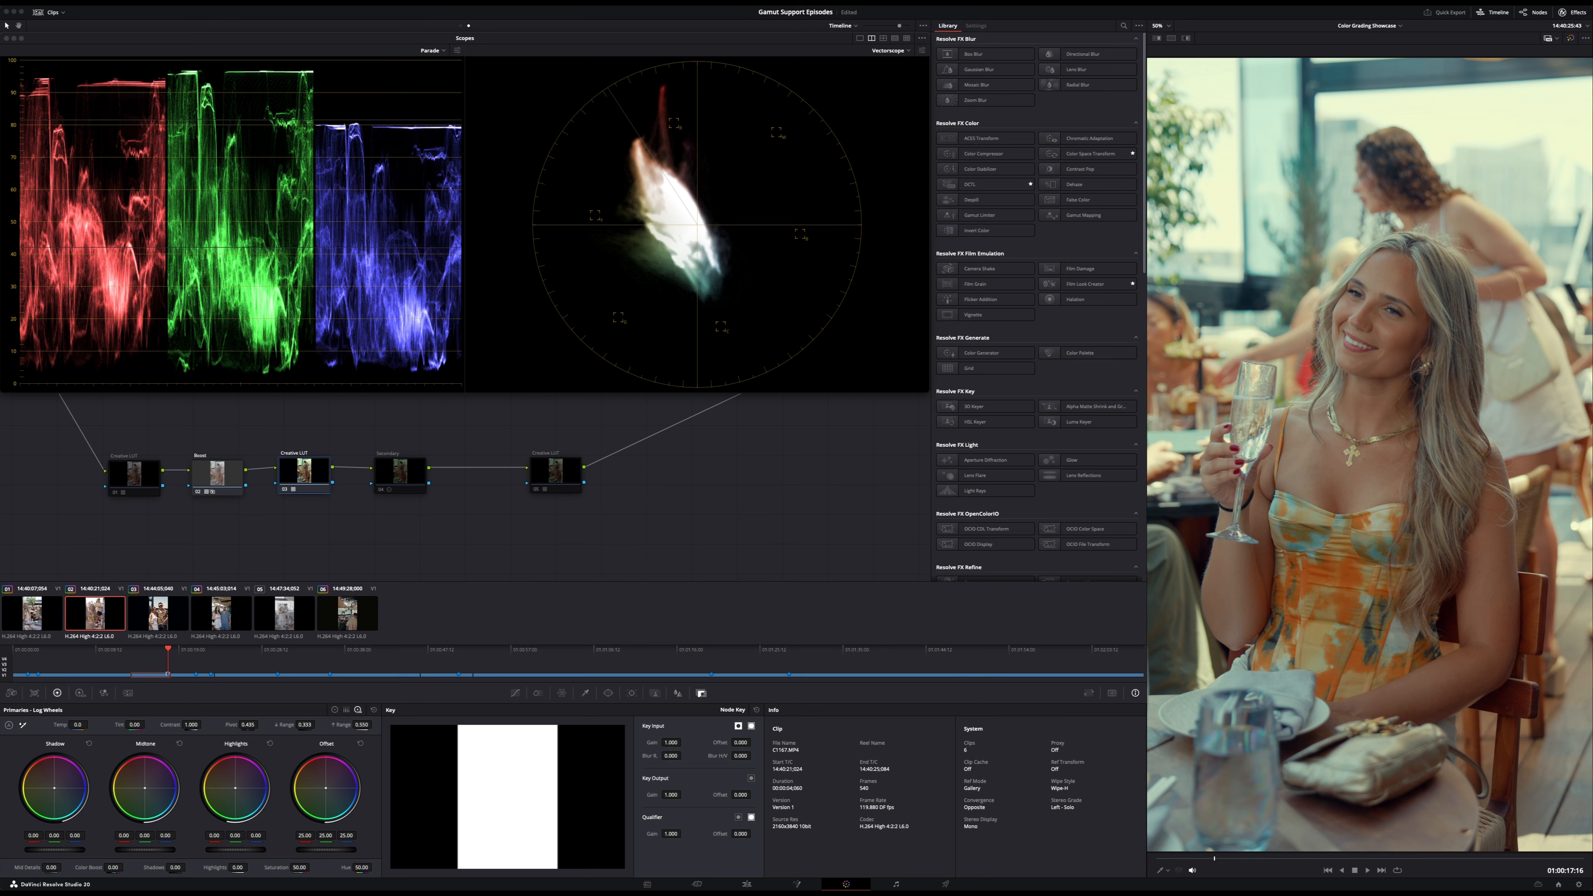
double_click(673, 795)
type(".5")
key("Return")
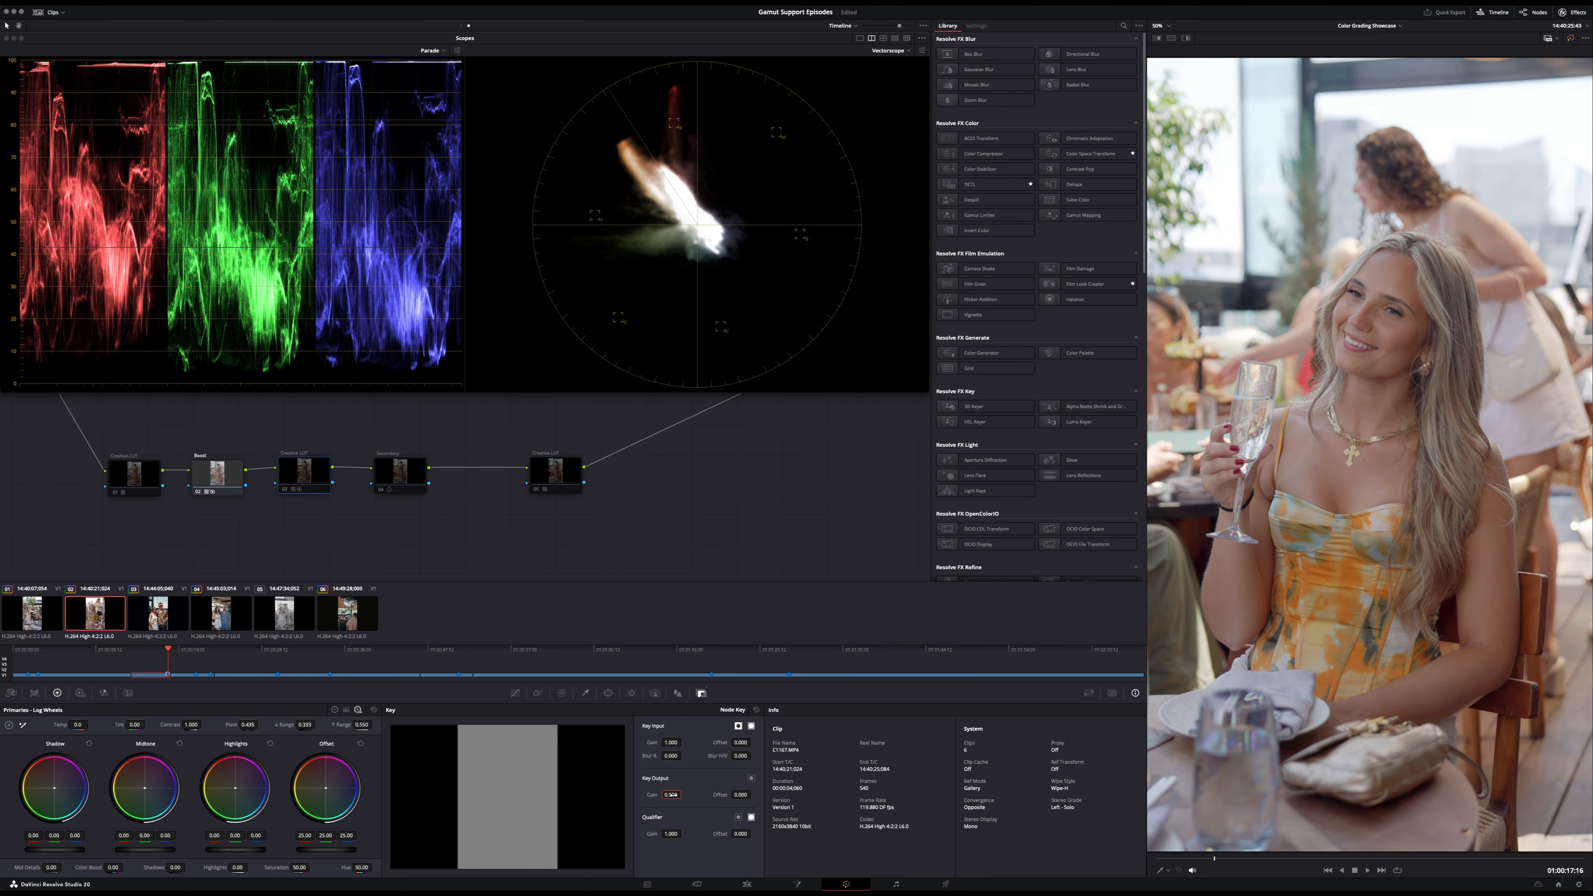
left_click(220, 474)
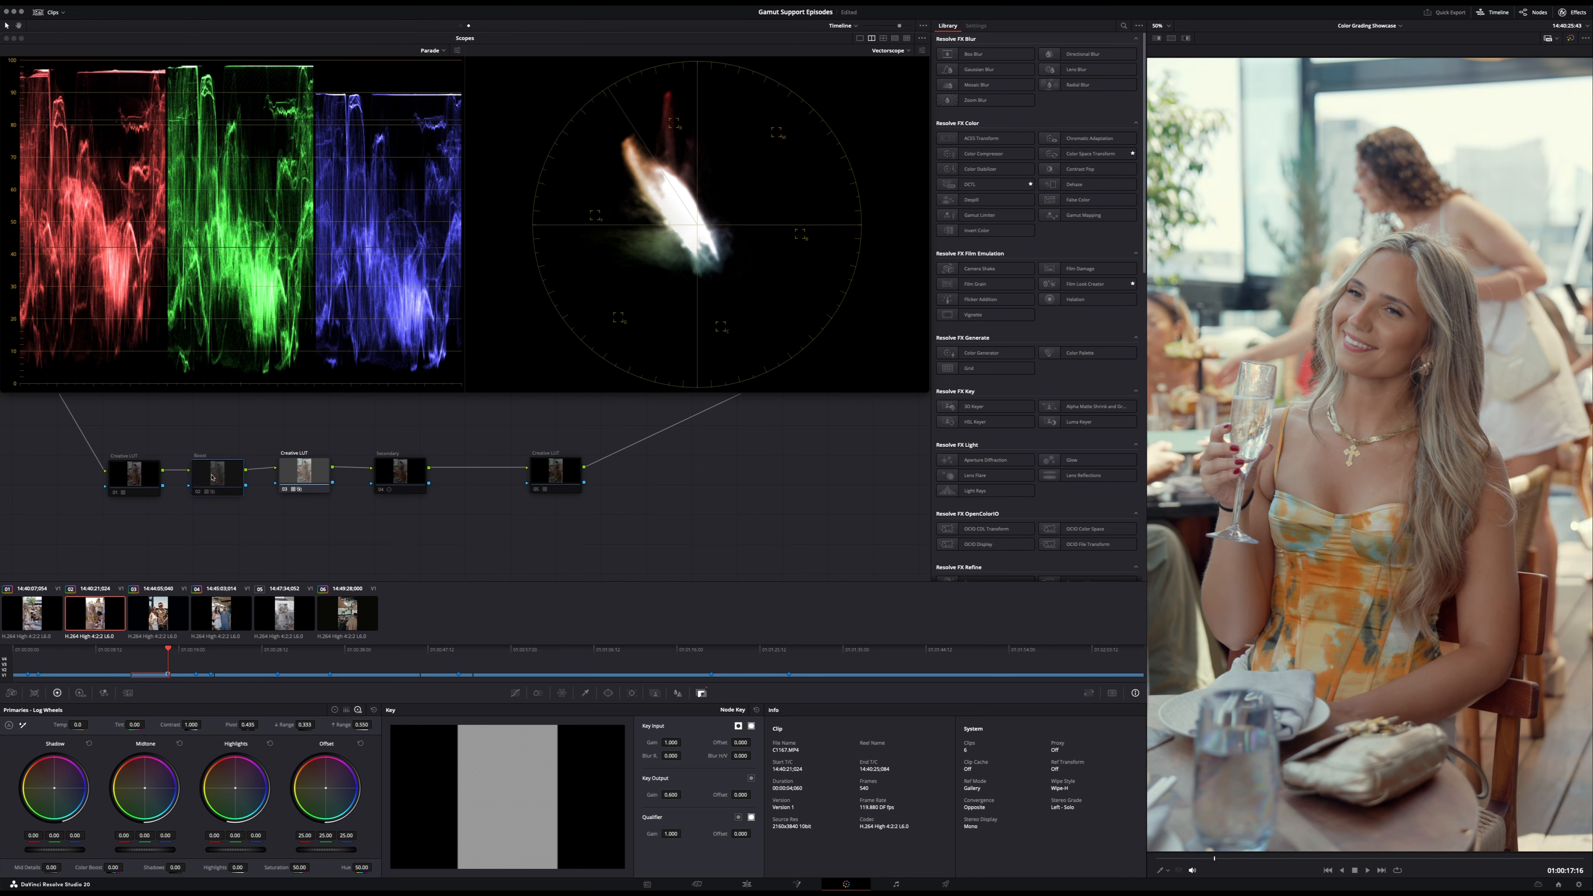
left_click(285, 481)
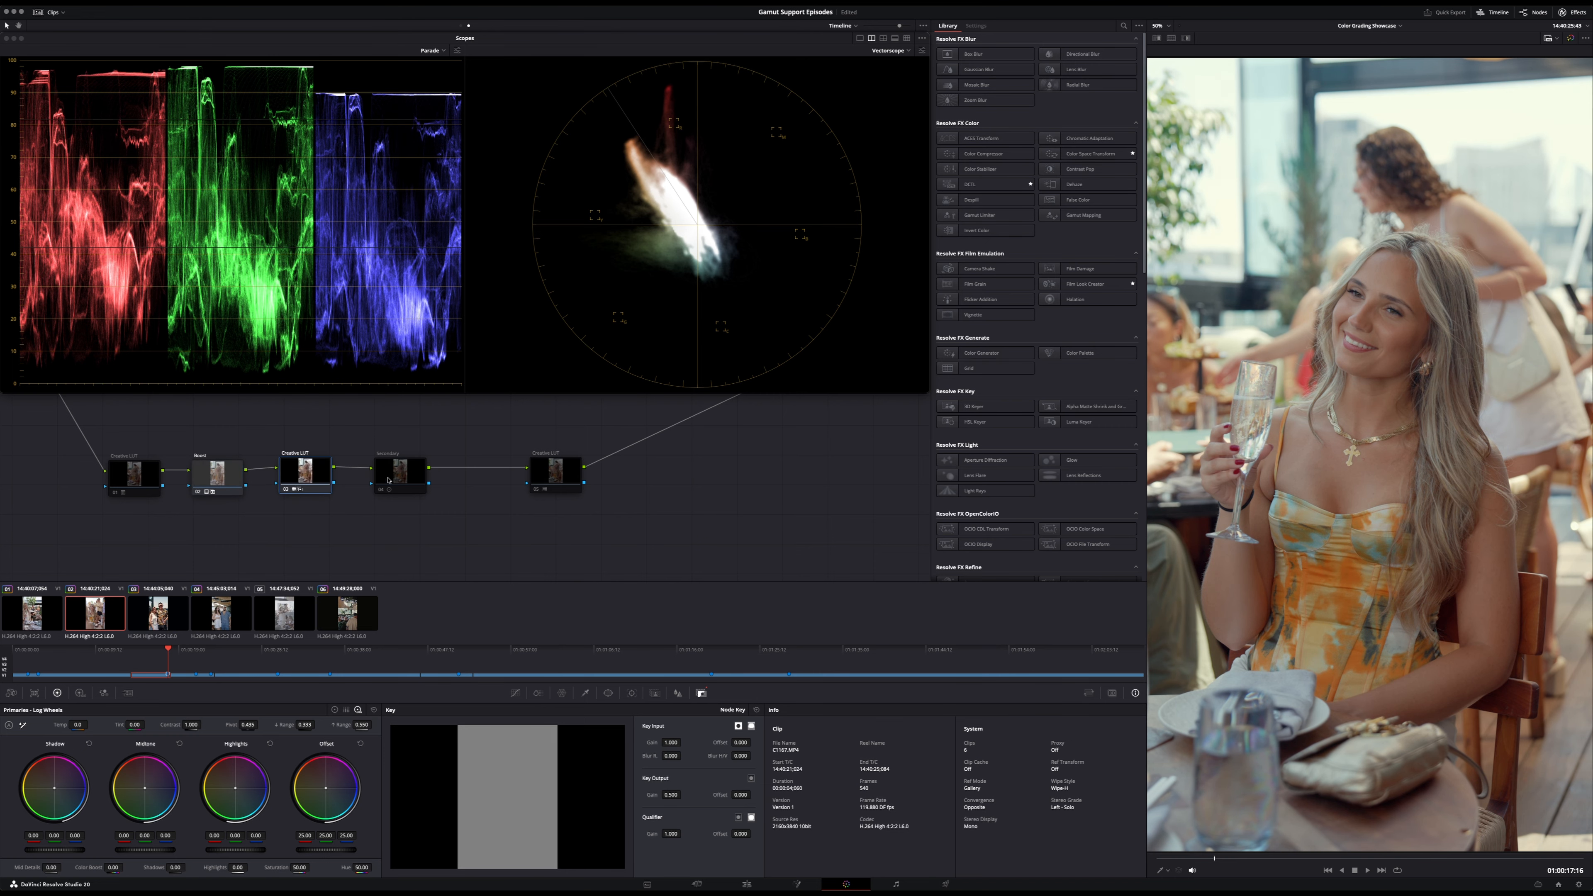
- Check the last Creative LUT node's look on the second clip and delete the Secondary node from the timeline node graph
left_click(400, 473)
right_click(408, 476)
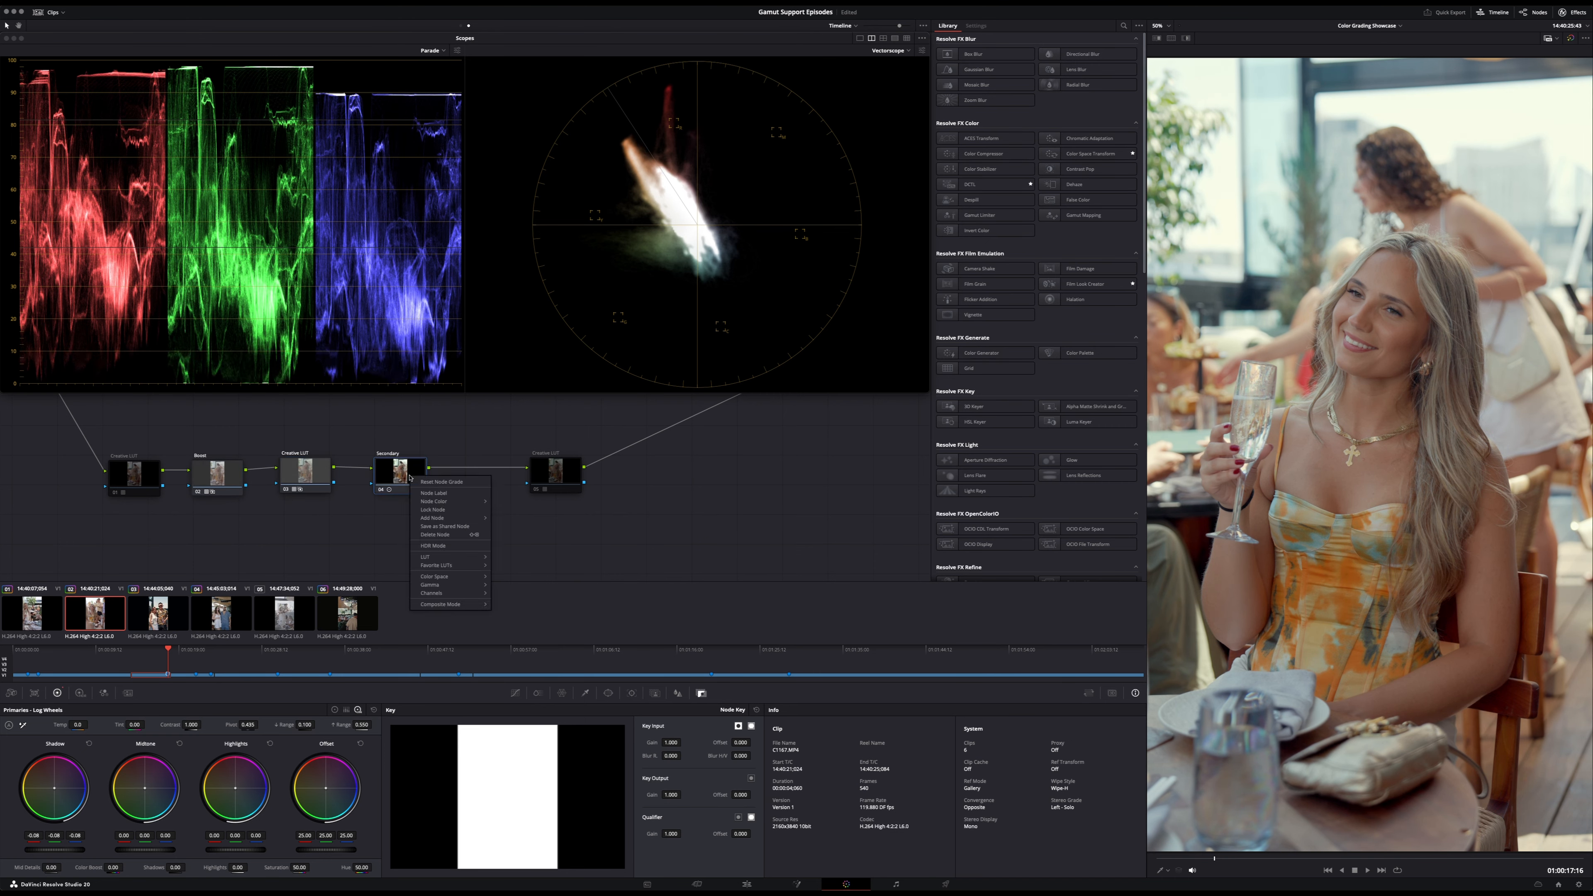
key("Escape")
left_click(569, 470)
key("ctrl+d")
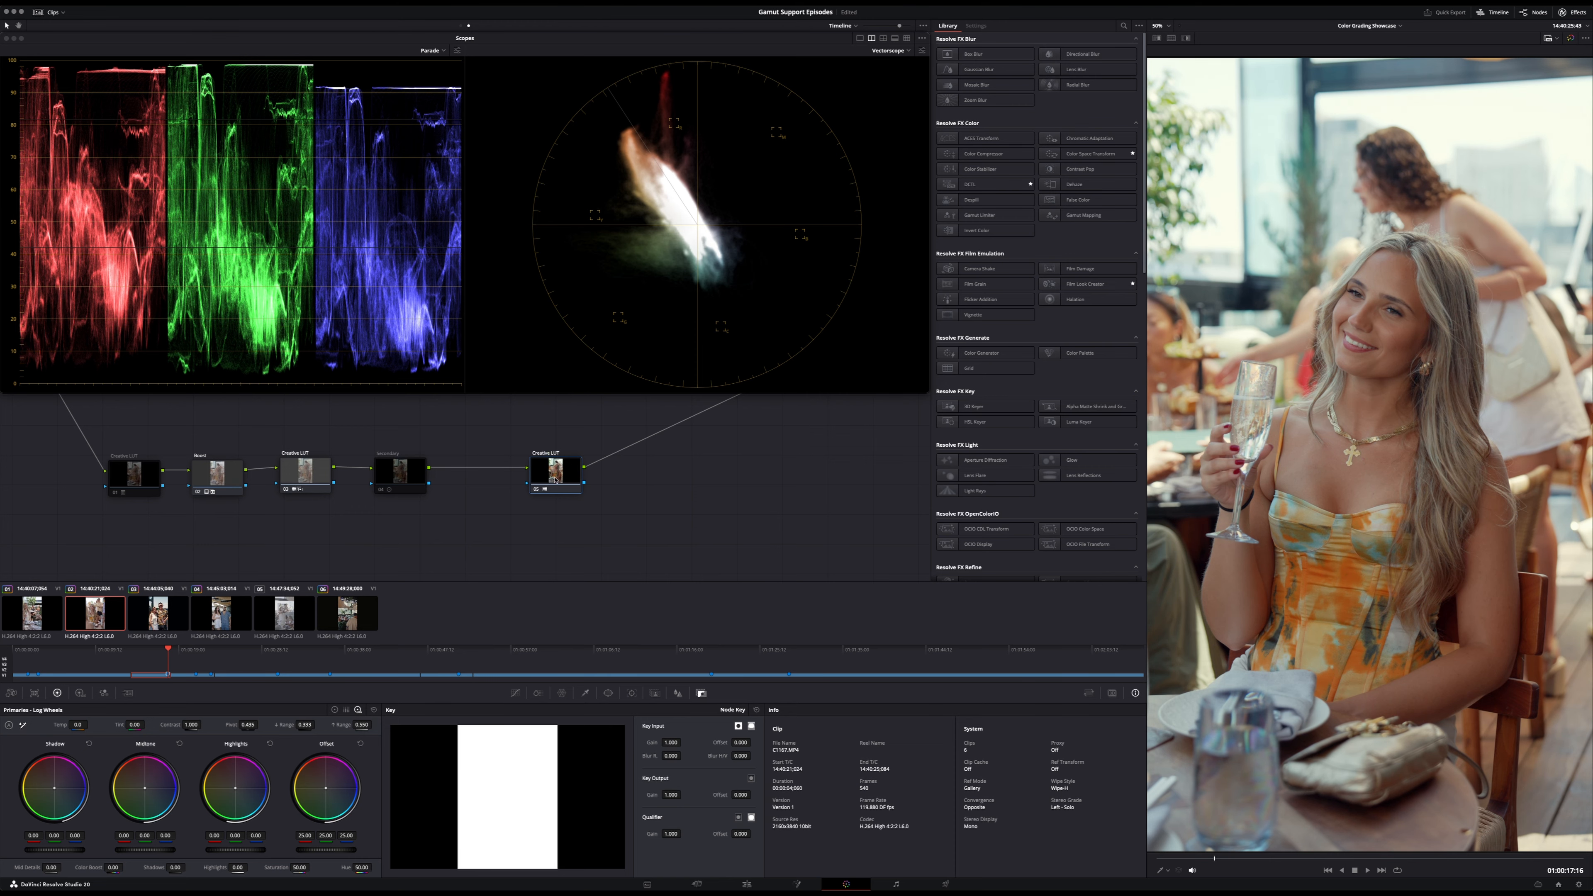
left_click(405, 478)
key("Delete")
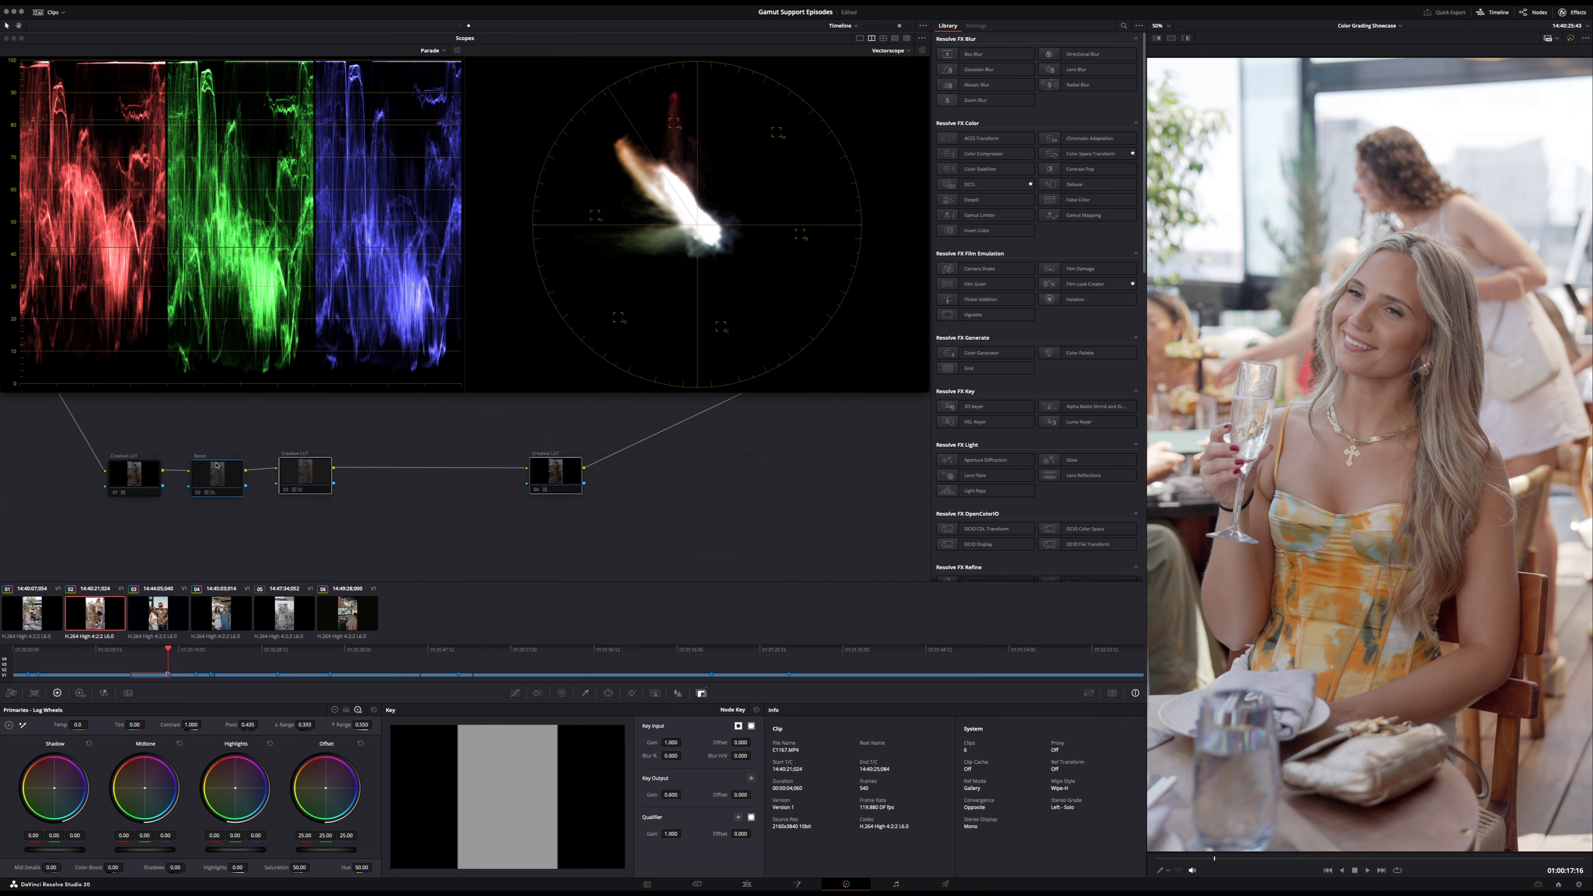
- Compare the second clip with all grading bypassed and restored, and view its clip-level nodes before returning to the timeline nodes
key("shift+d")
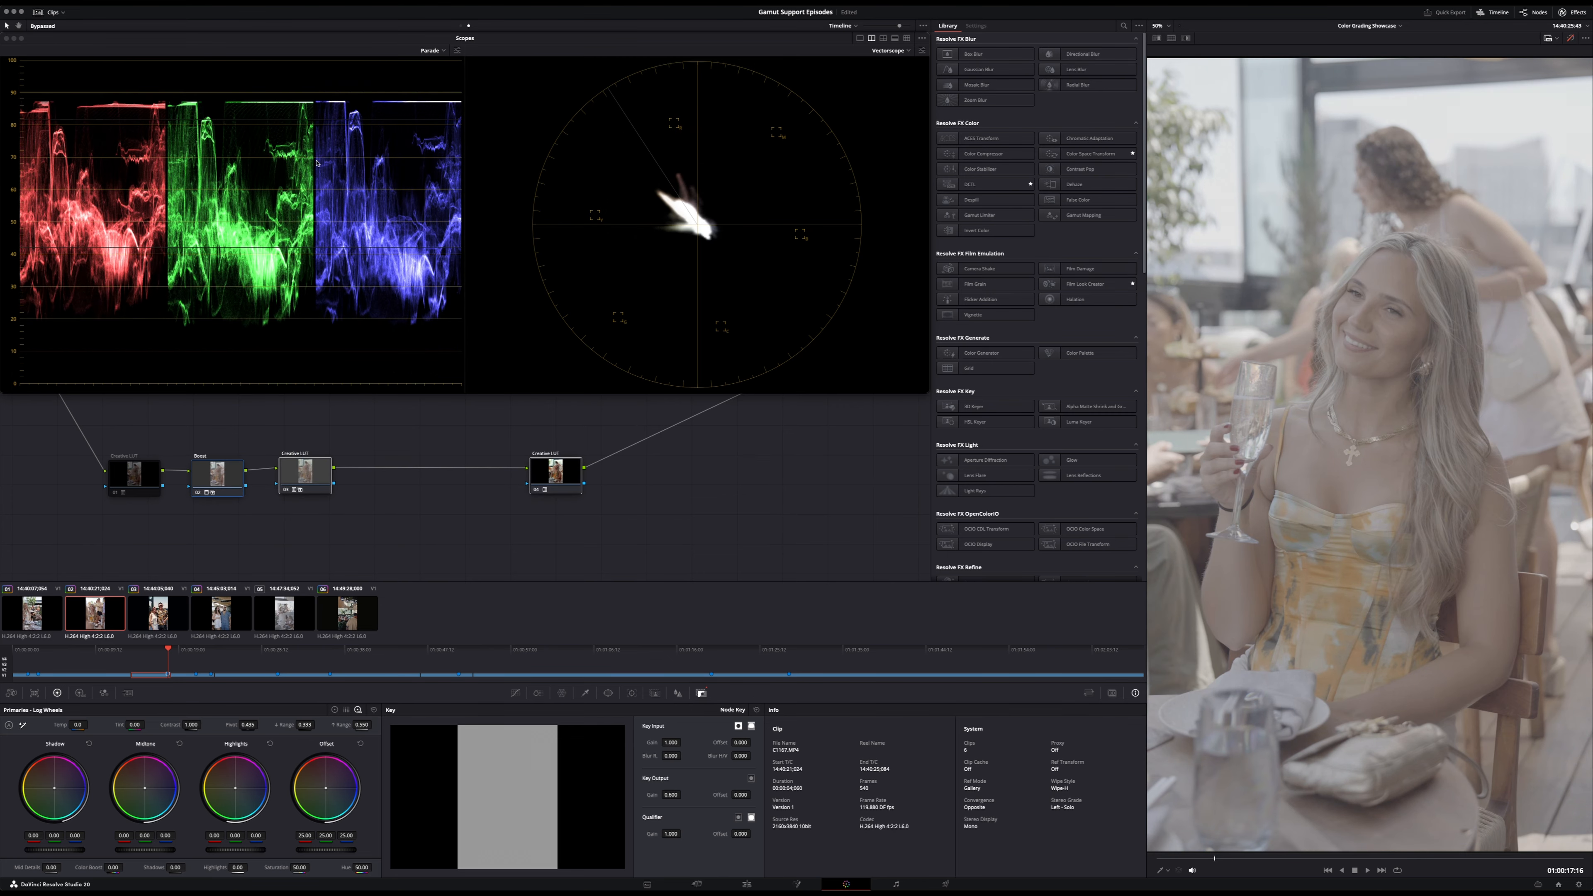
key("shift+d")
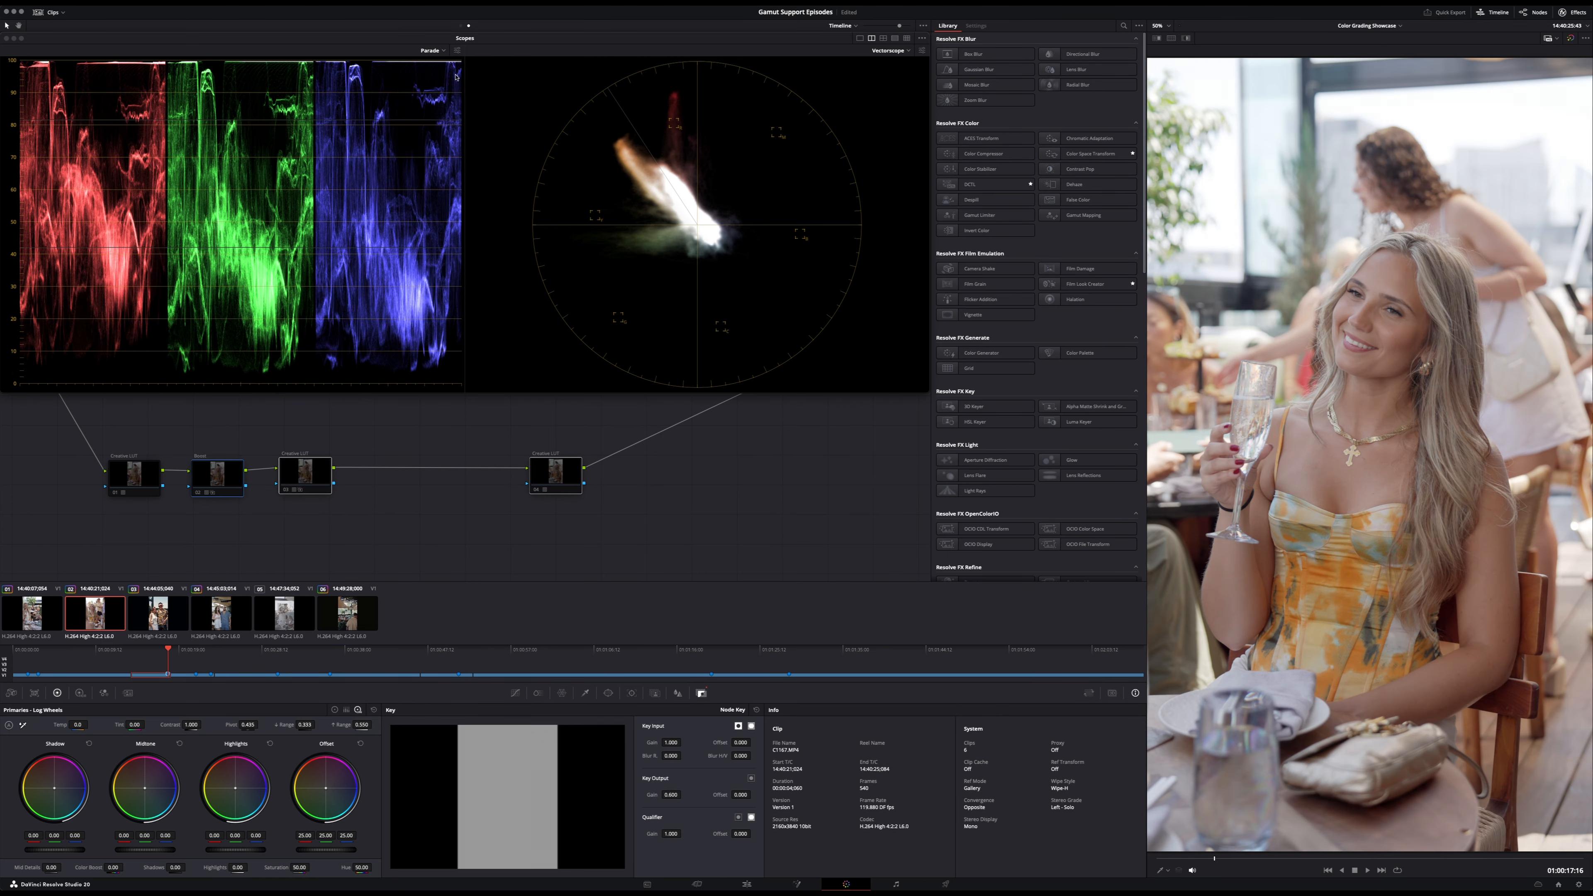
left_click(461, 25)
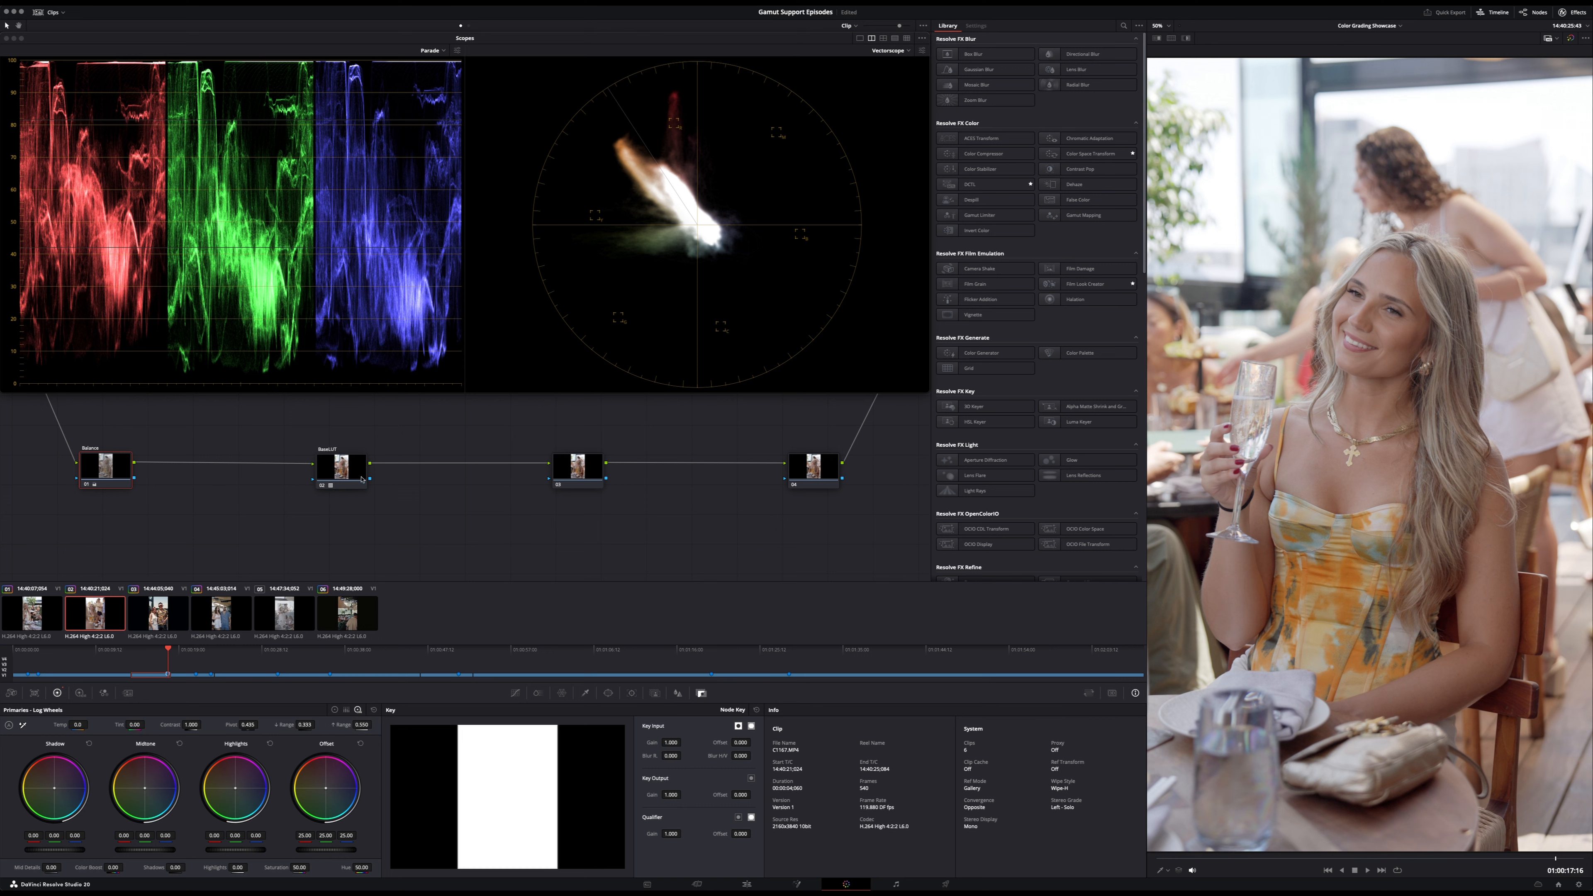
left_click(468, 26)
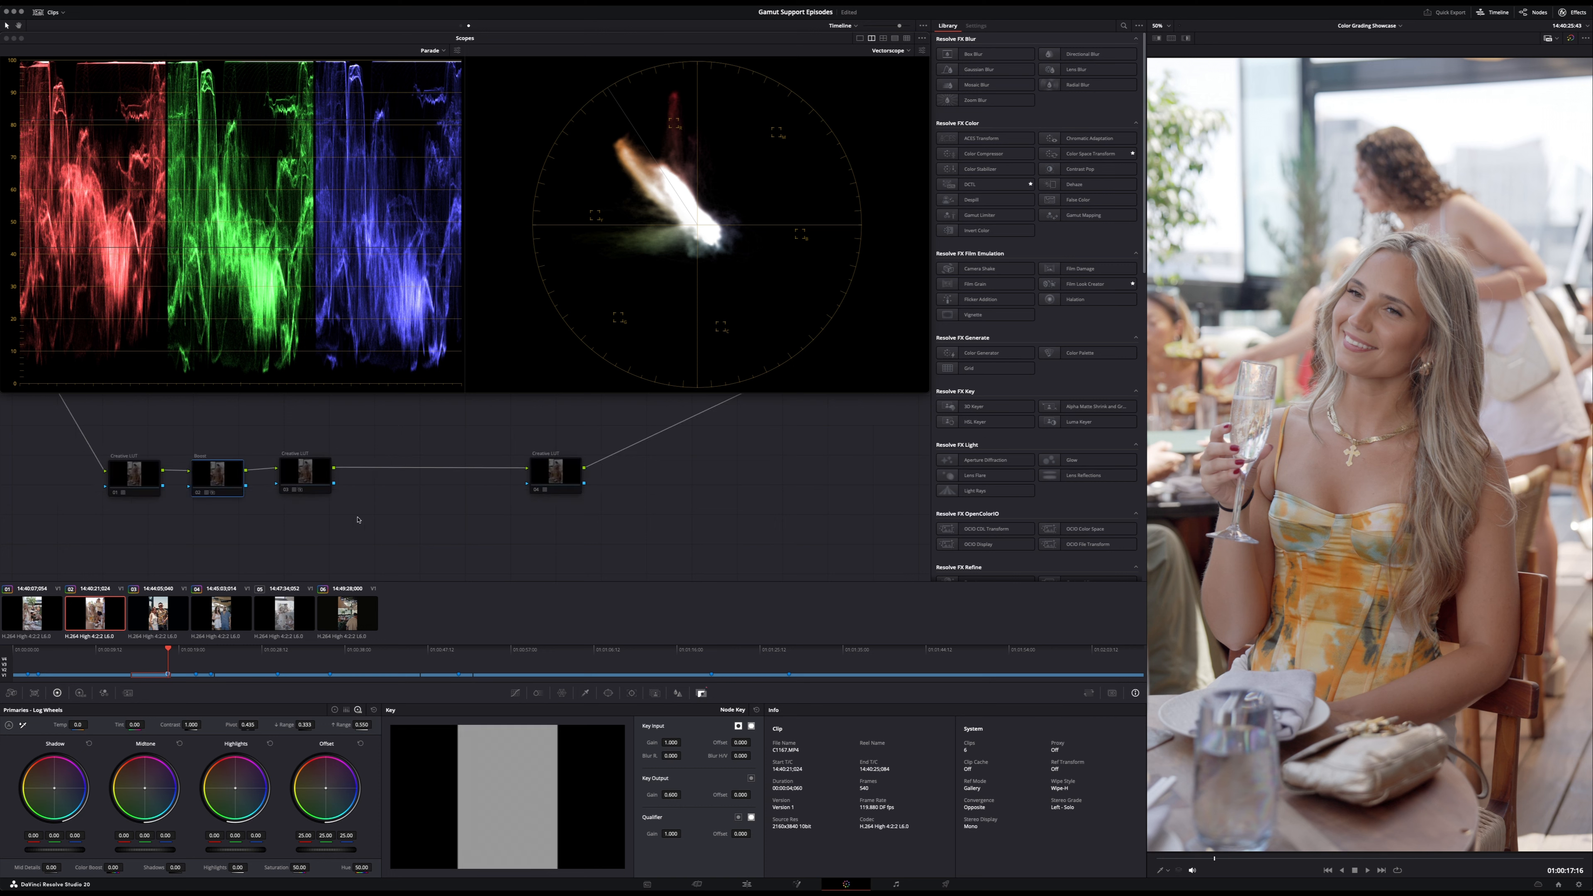
- Compare the first and last Creative LUT nodes in turn, each combined with the Boost and second Creative LUT nodes
left_click_drag(358, 518, 81, 446)
left_click(136, 472)
key("super+d")
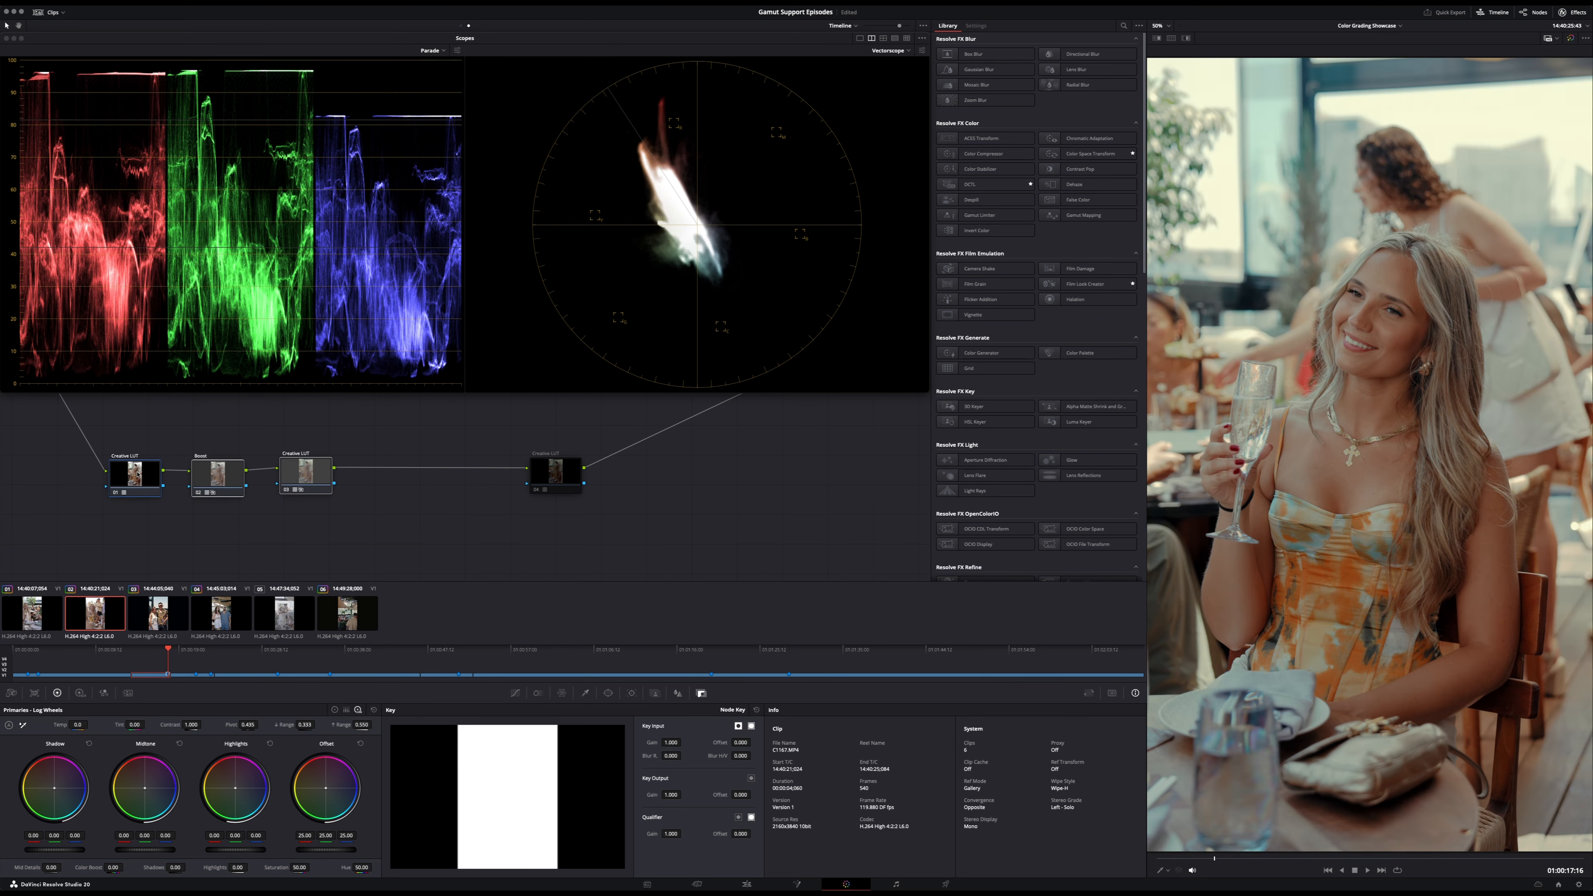
key("super+d")
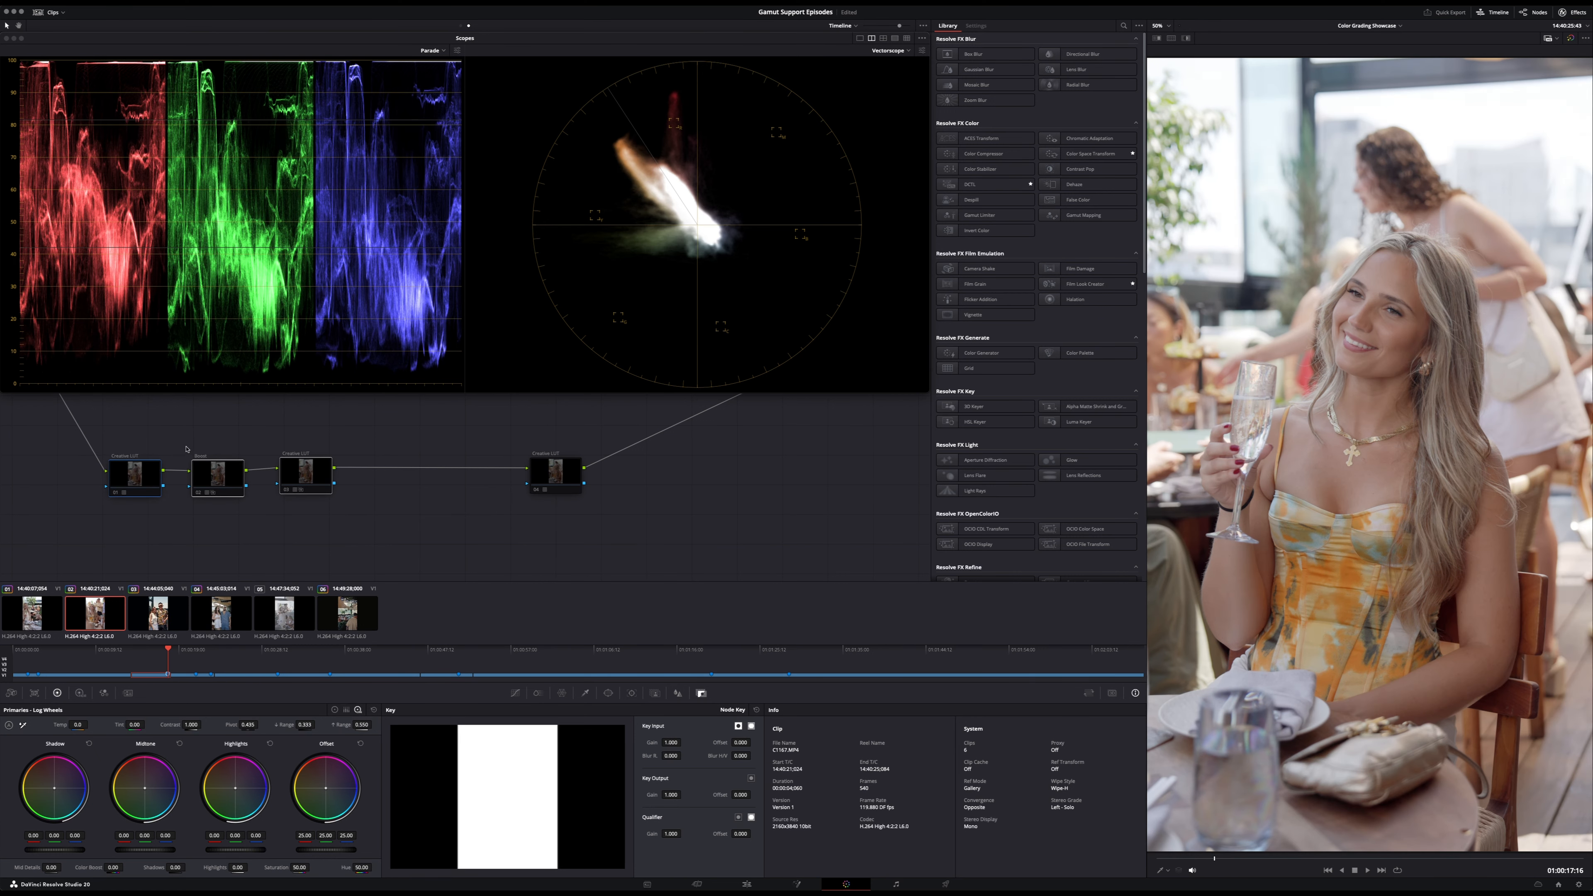
left_click(563, 478)
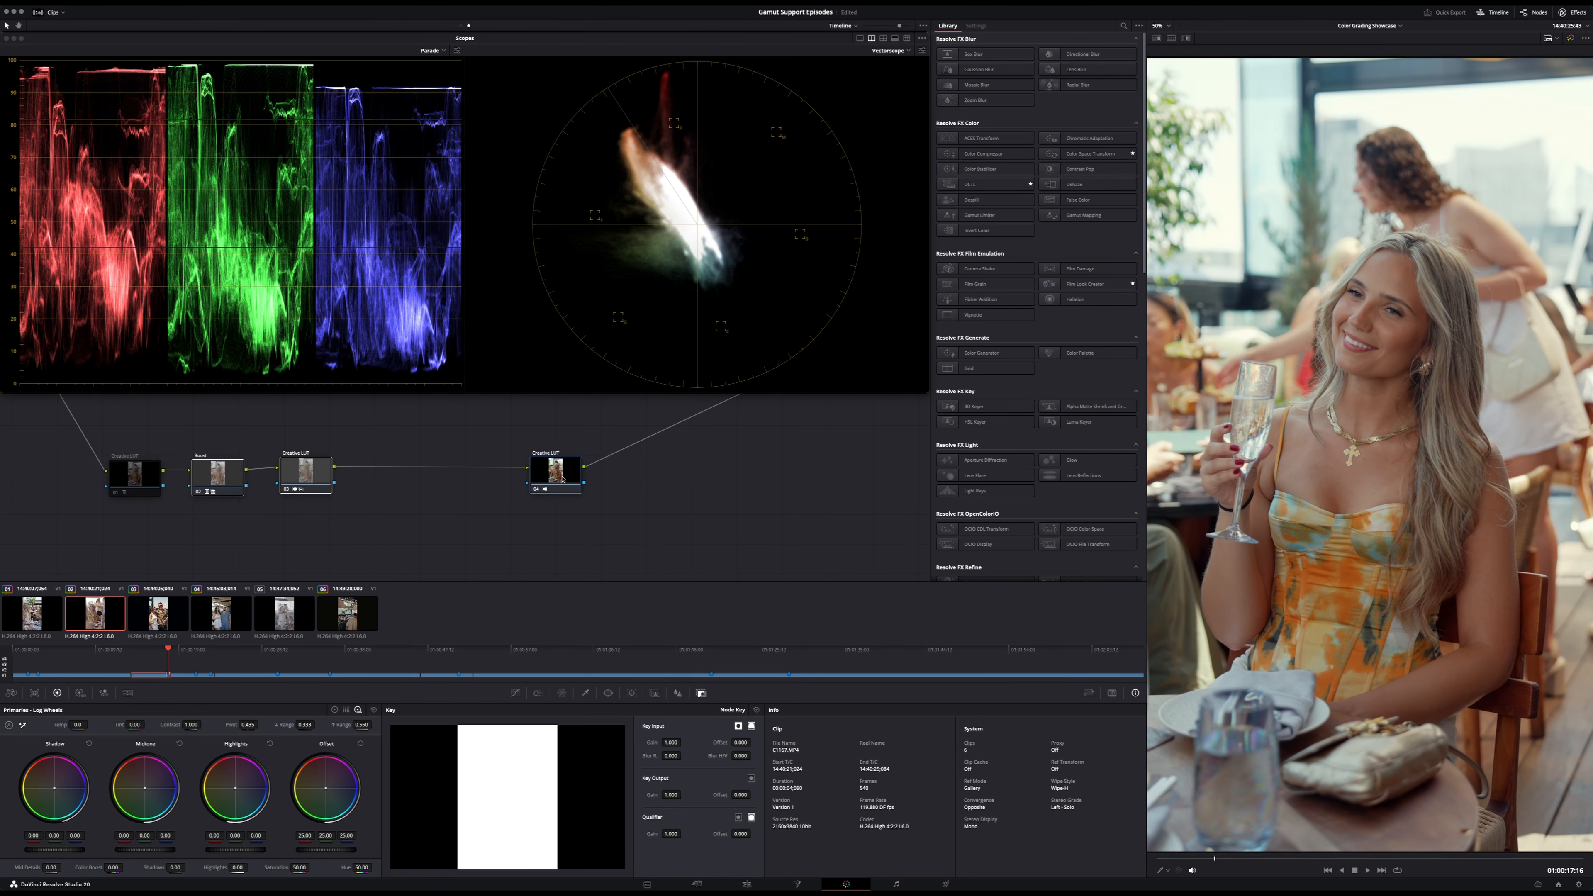